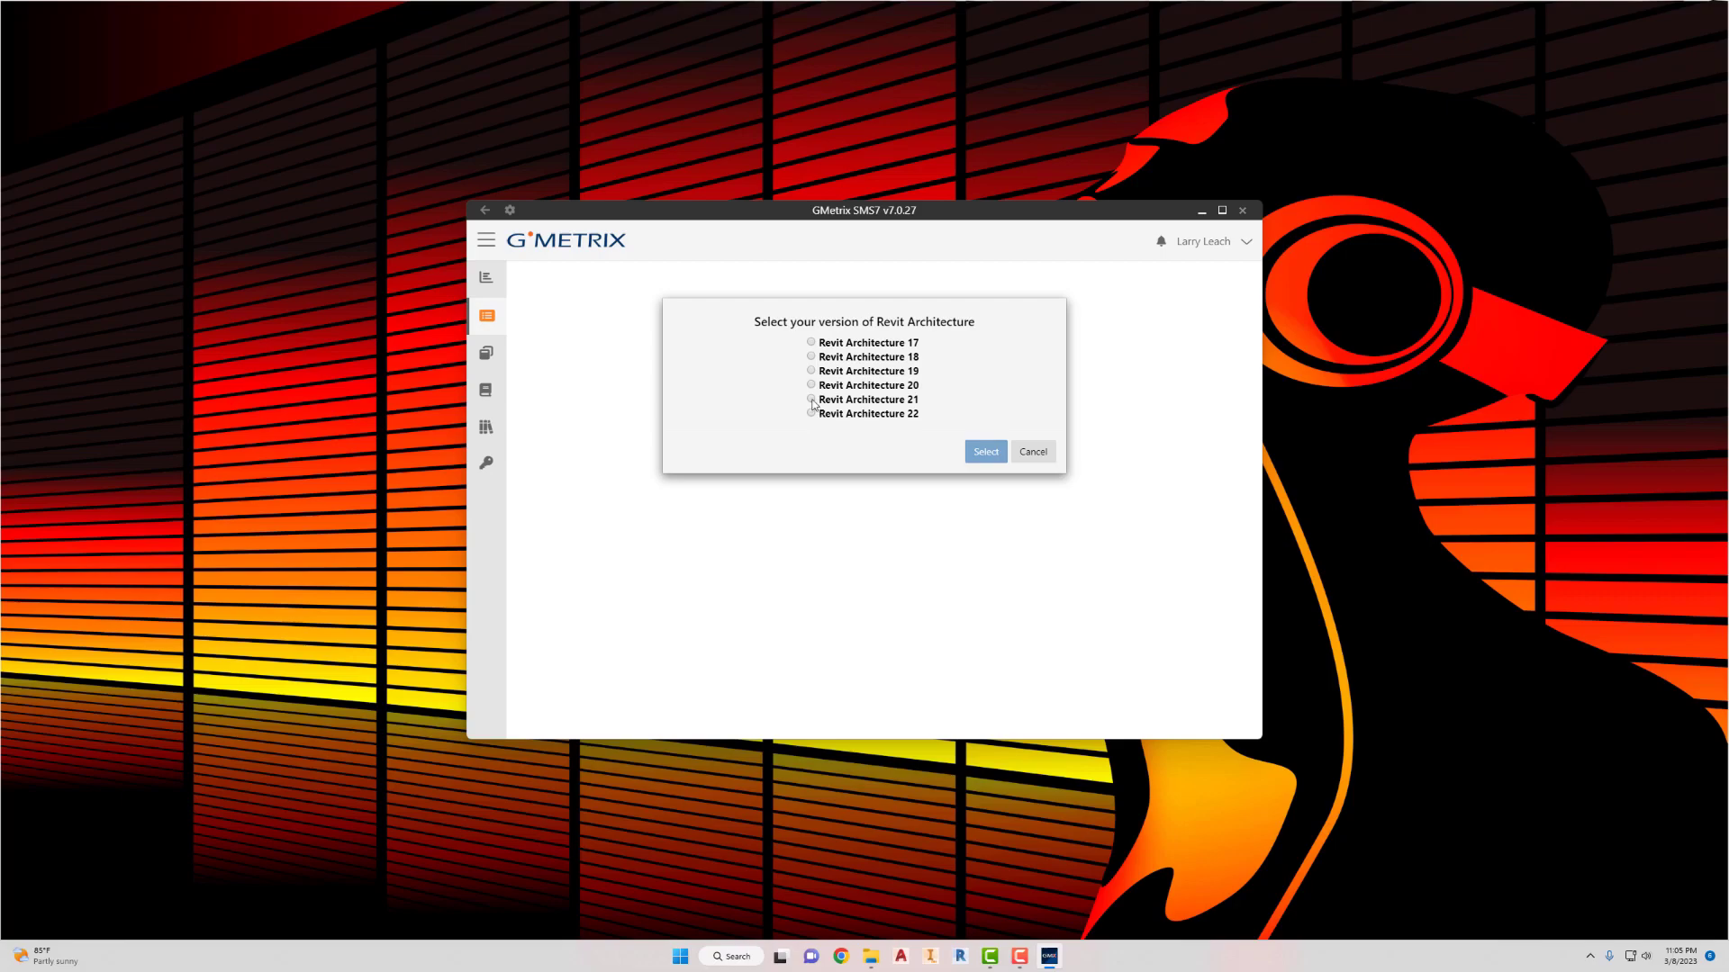
Start the practice test with Revit Architecture 21 and dock the test window to the right half of the screen
left_click(987, 453)
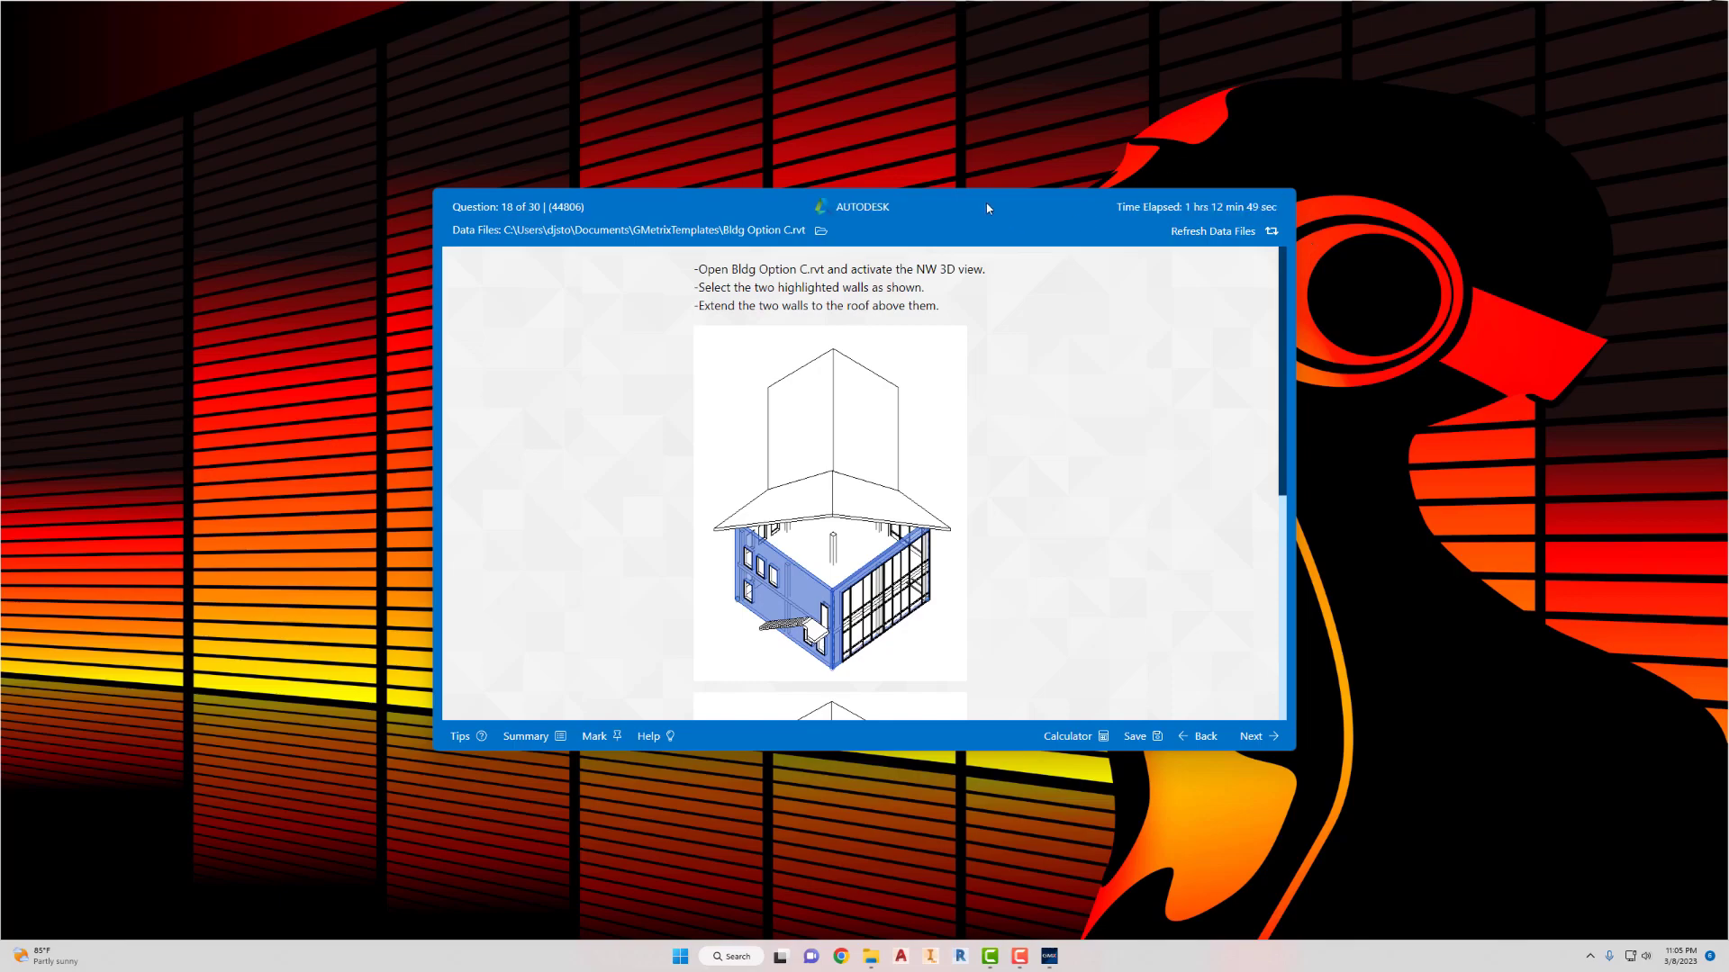
left_click_drag(986, 204, 1720, 128)
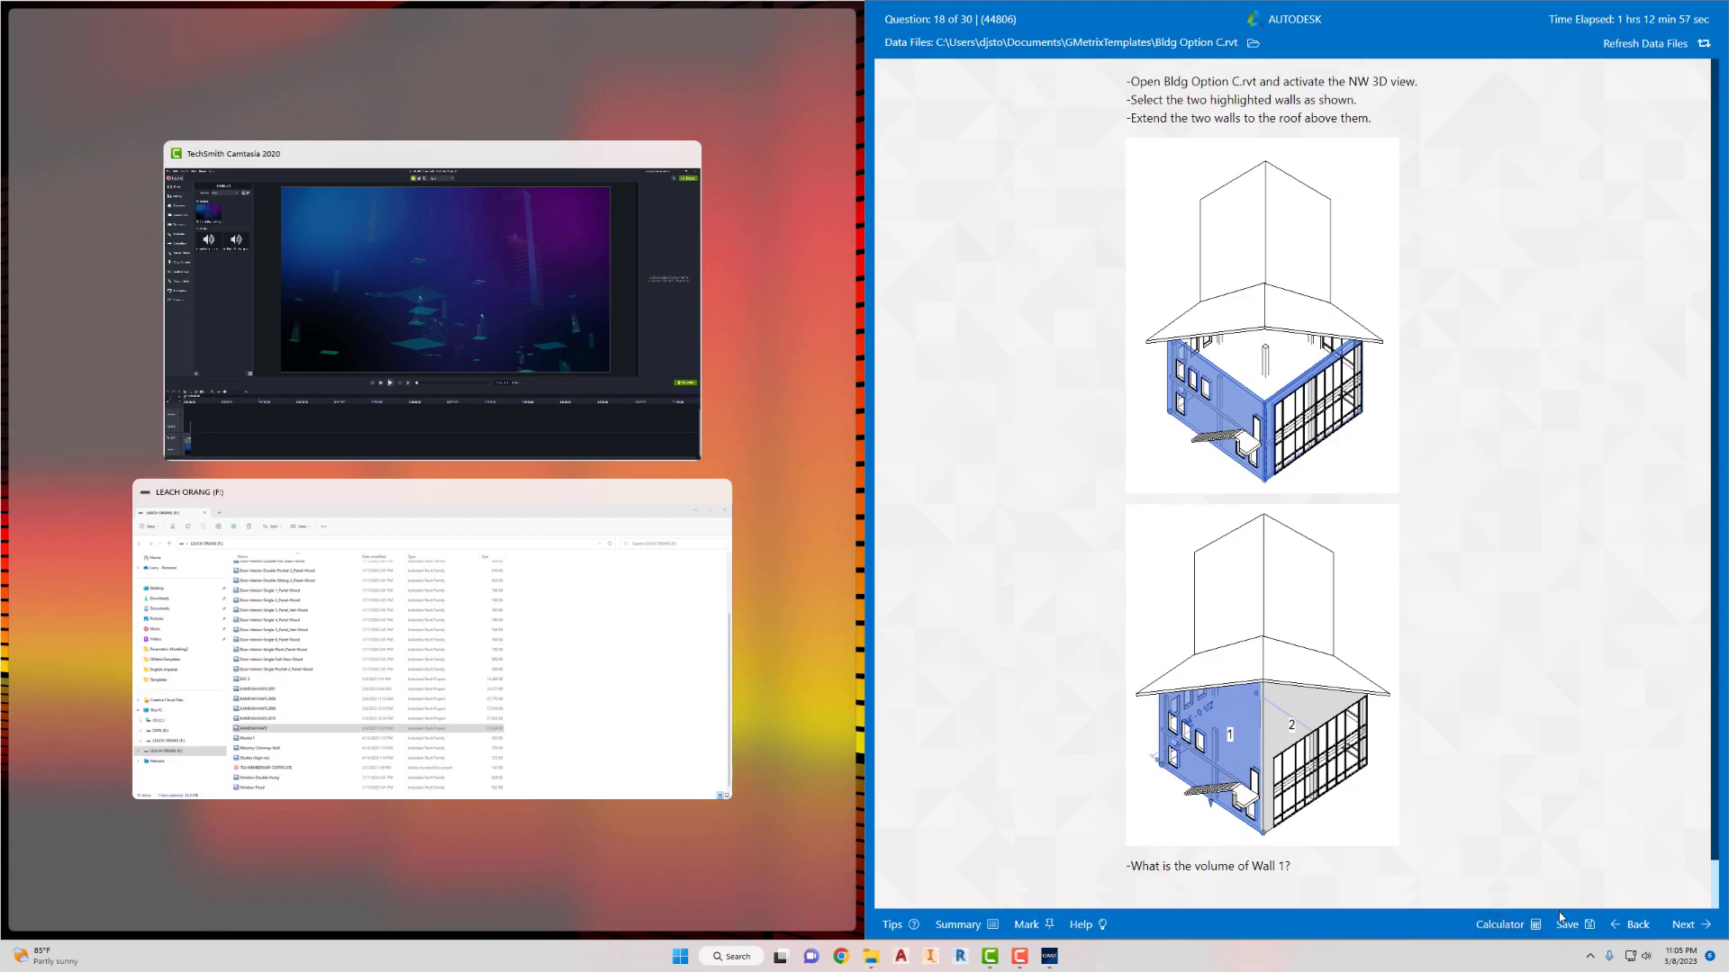
Go back through the practice test to question 1 and clear its existing answer
left_click(1633, 927)
left_click(1633, 927)
left_click(1635, 928)
left_click(1634, 928)
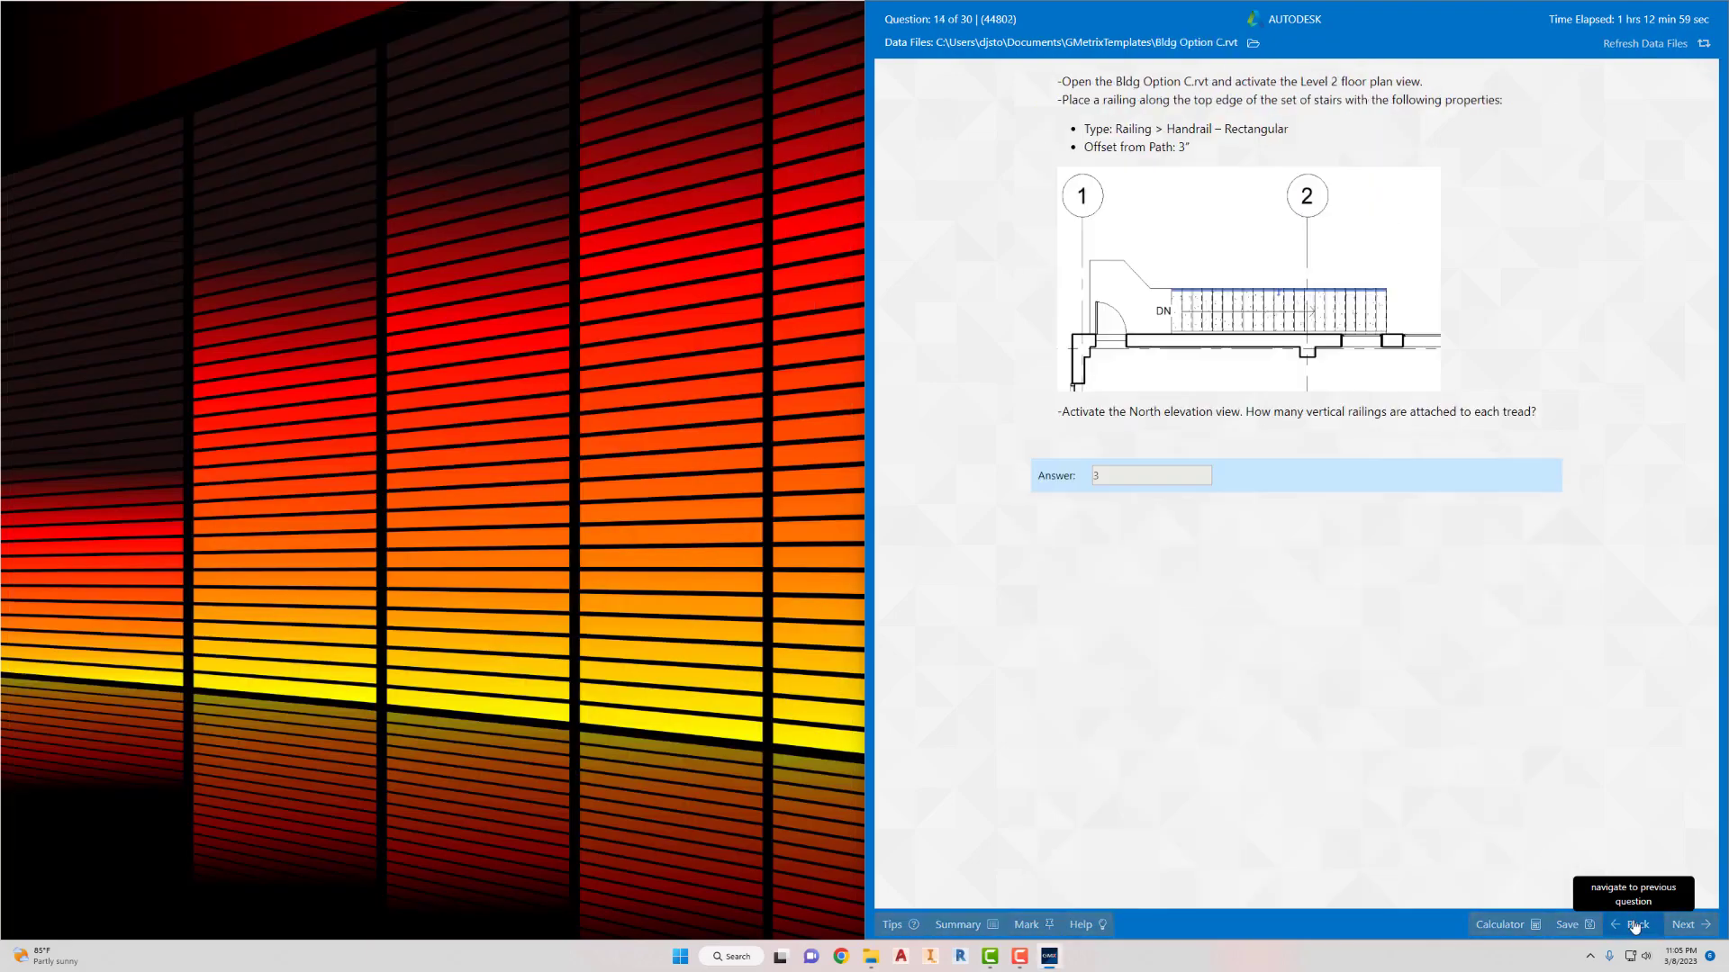
left_click(1635, 927)
left_click(1635, 927)
left_click(1635, 927)
left_click(1635, 928)
left_click(1635, 927)
left_click(1635, 928)
left_click(1634, 927)
left_click(1635, 927)
left_click(1635, 927)
left_click(1635, 927)
left_click(1635, 927)
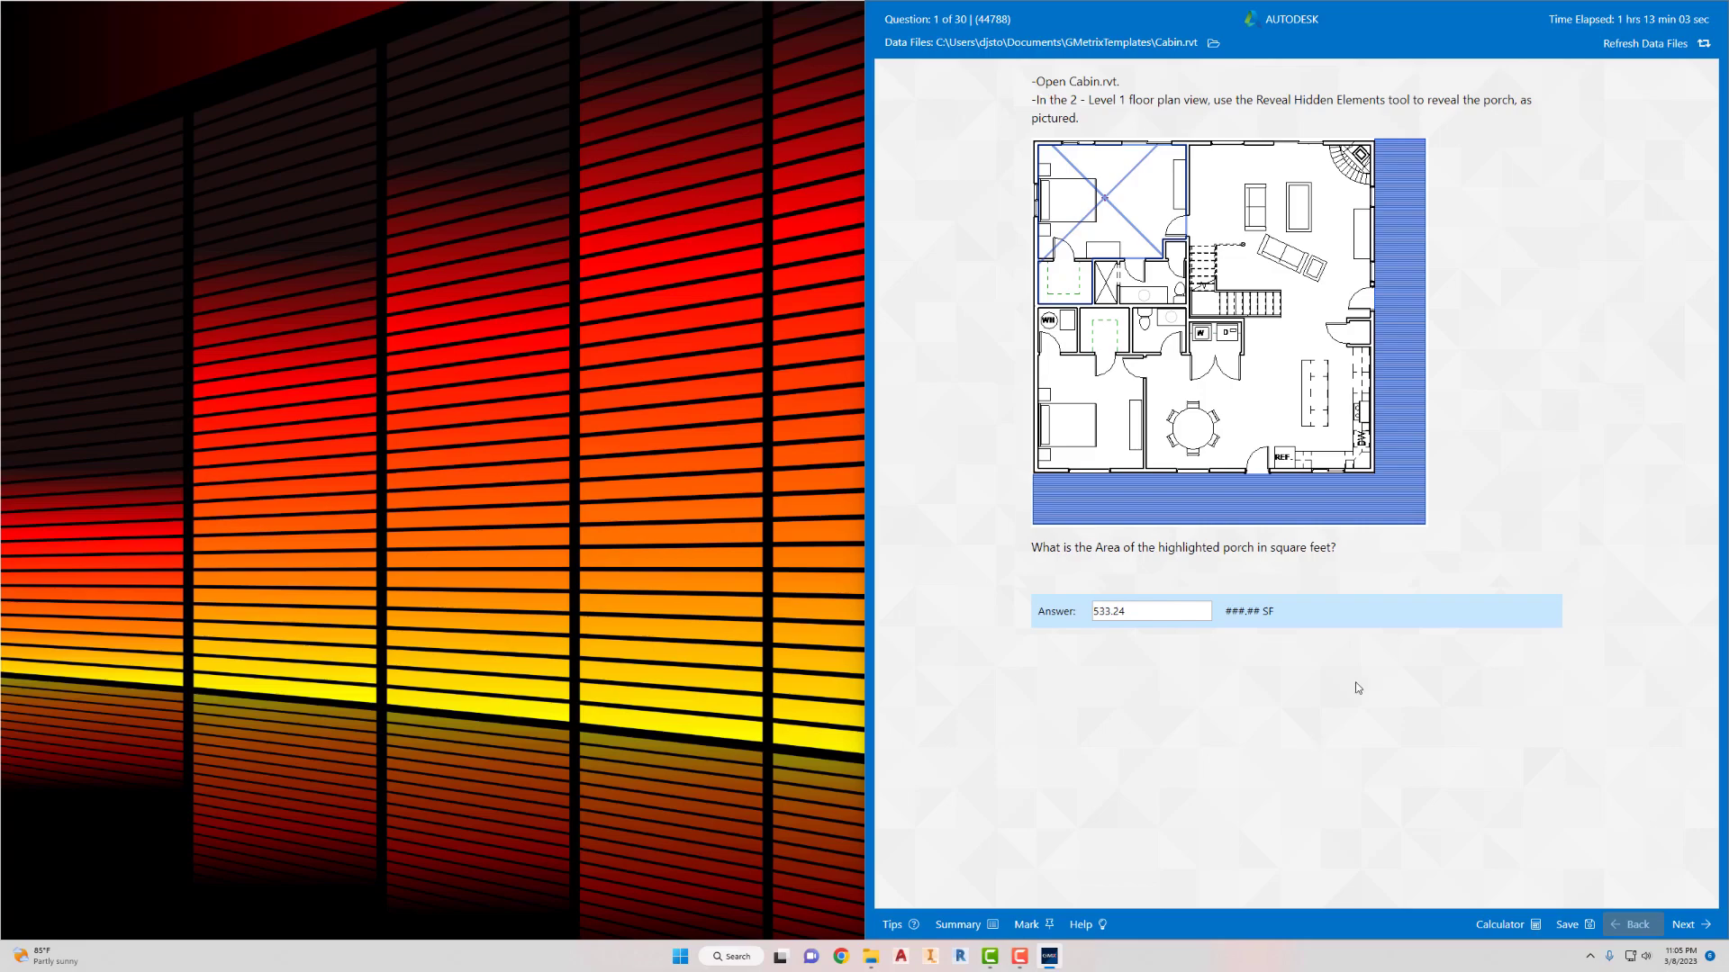
left_click_drag(1166, 612, 1024, 635)
key("BackSpace")
Switch to Revit, docked beside the test window, and open Cabin.rvt from the GMetrixTemplates folder
left_click(961, 958)
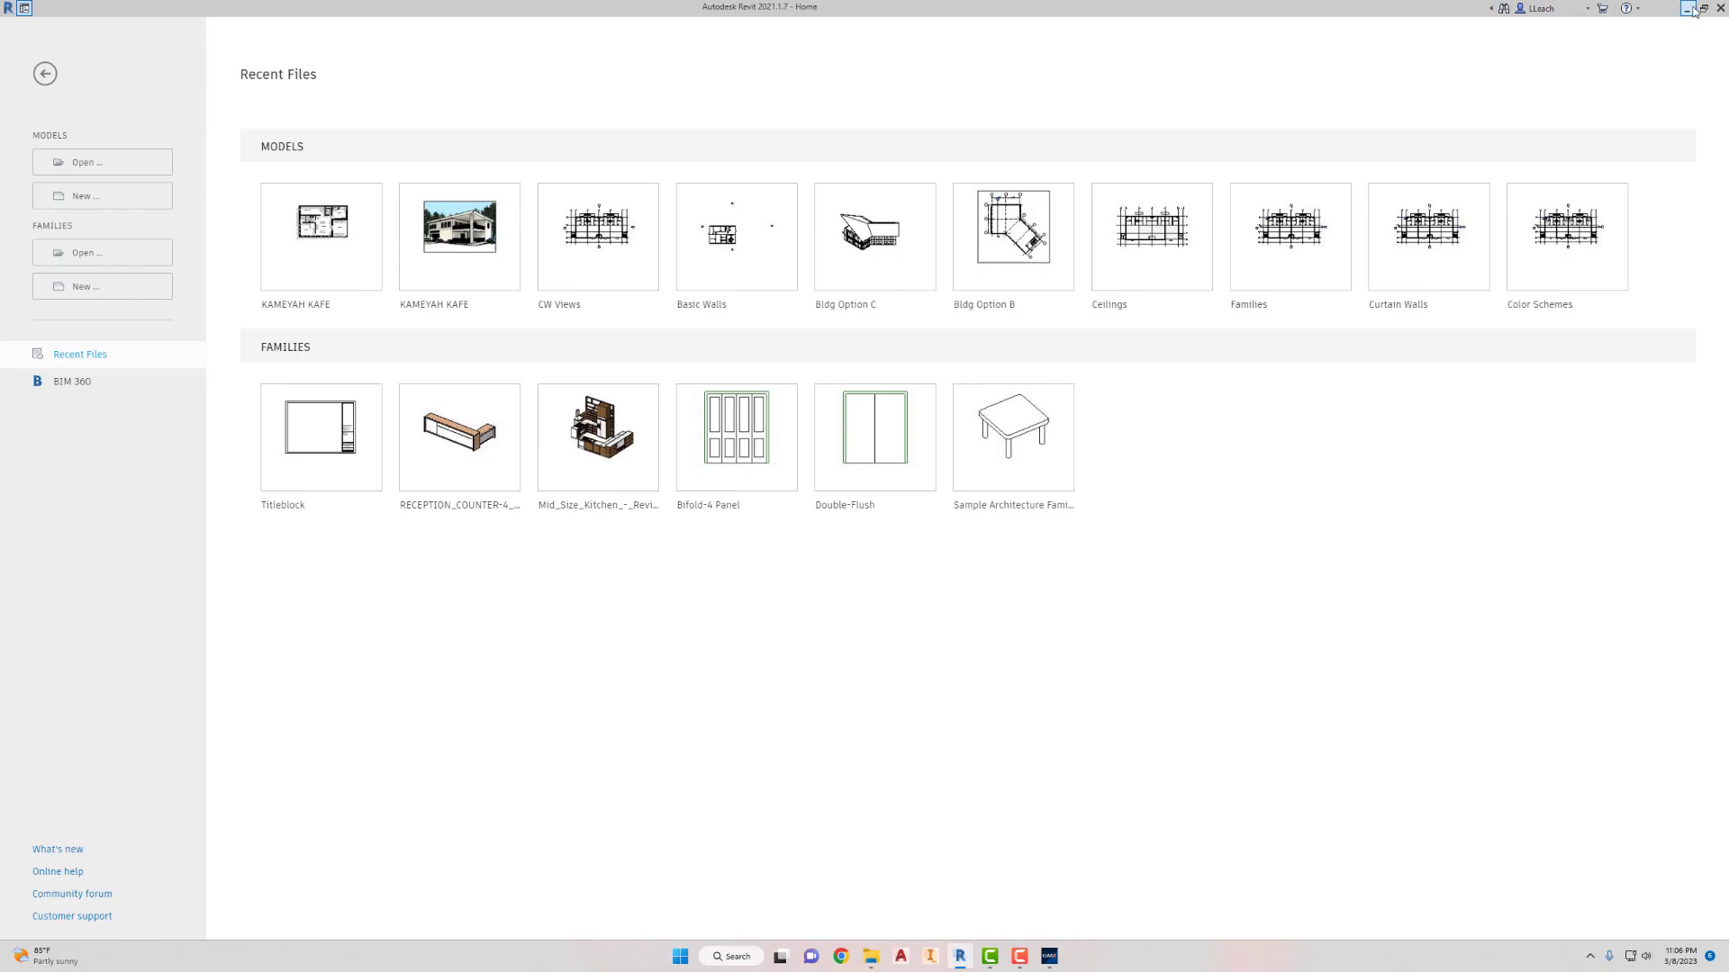
left_click_drag(1412, 13, 1, 365)
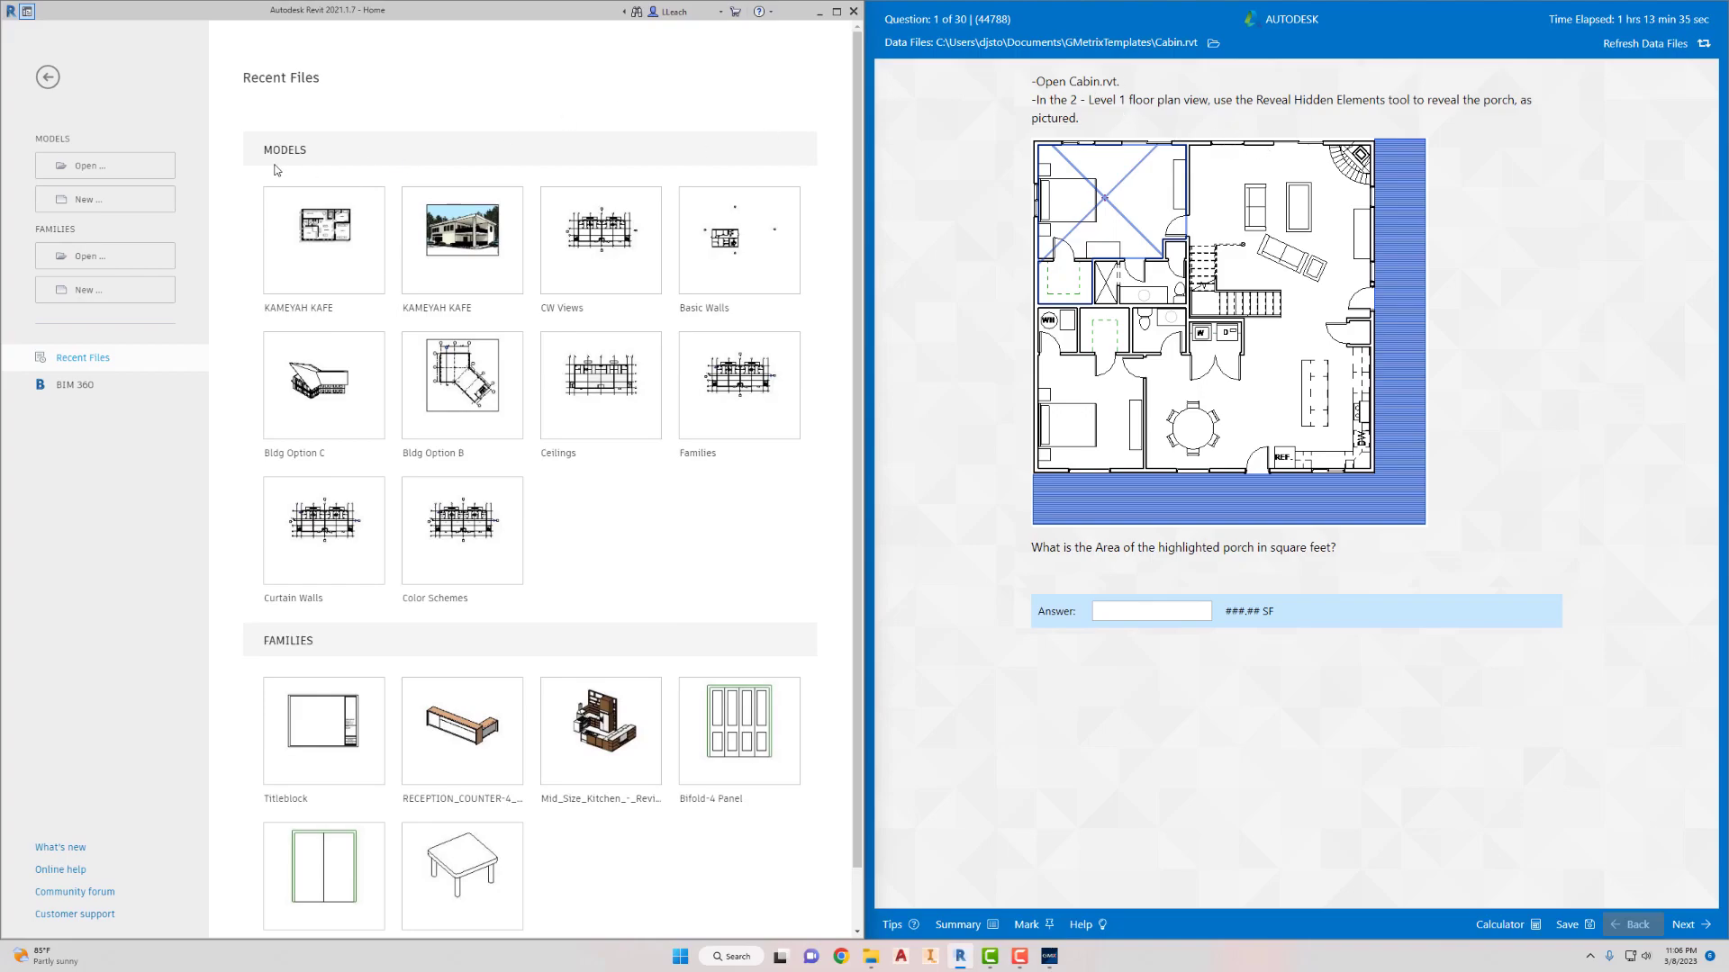
left_click(91, 170)
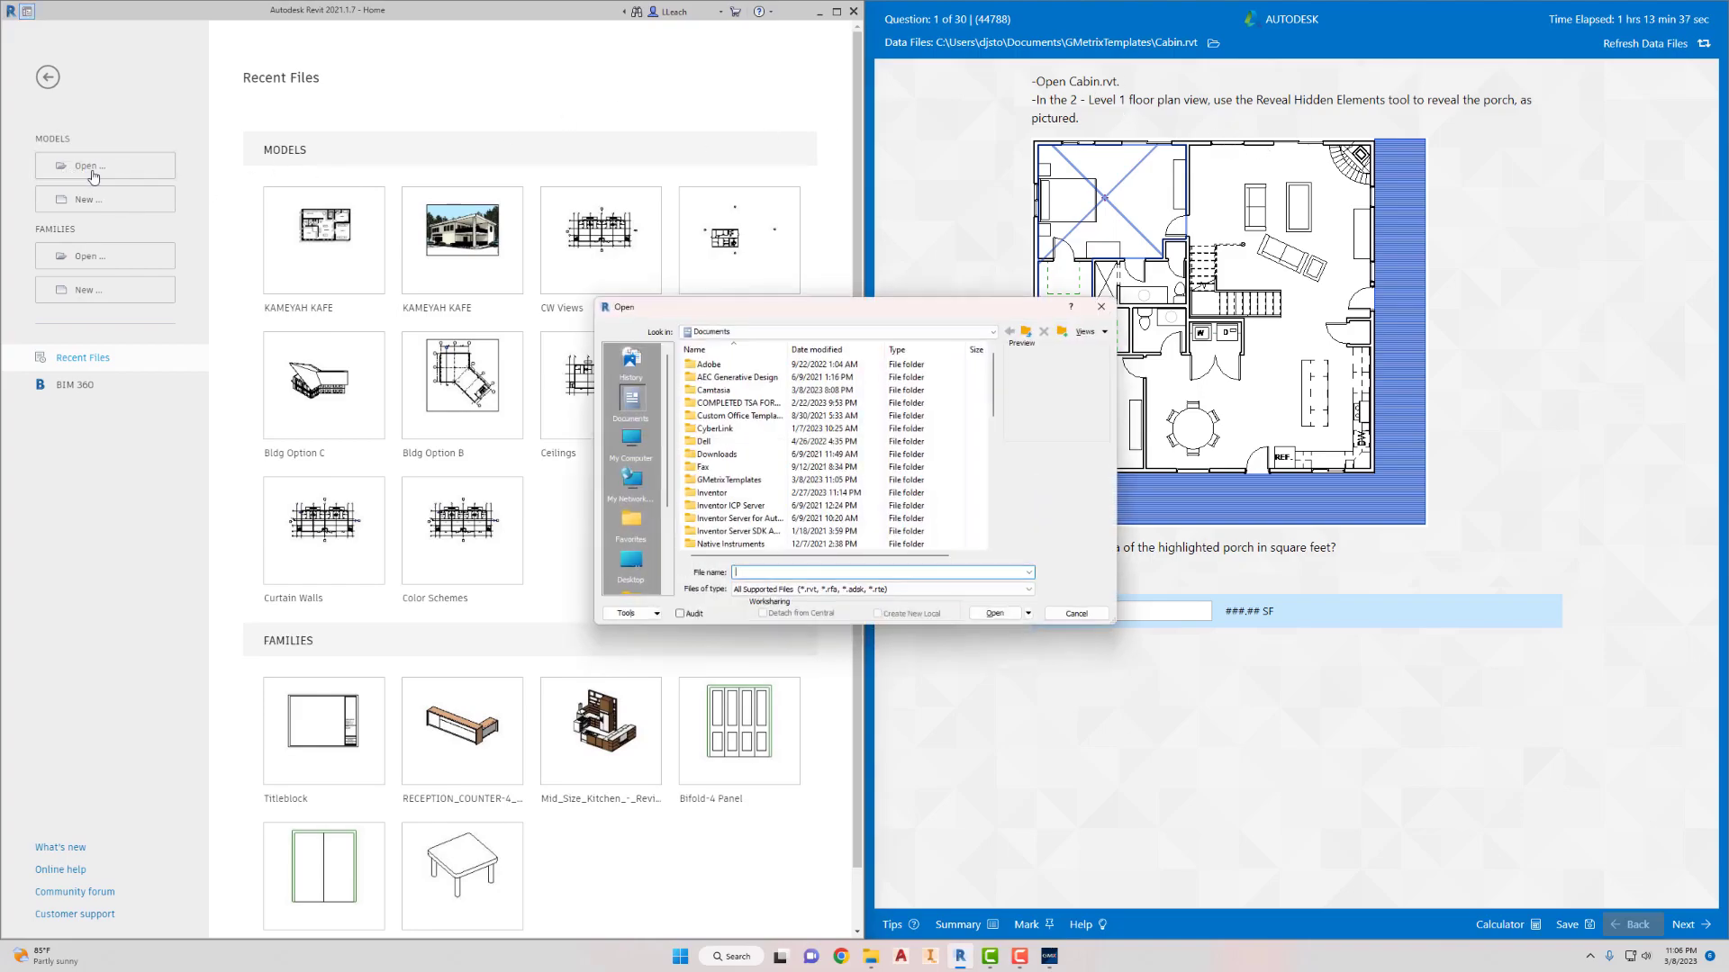
left_click_drag(842, 308, 509, 170)
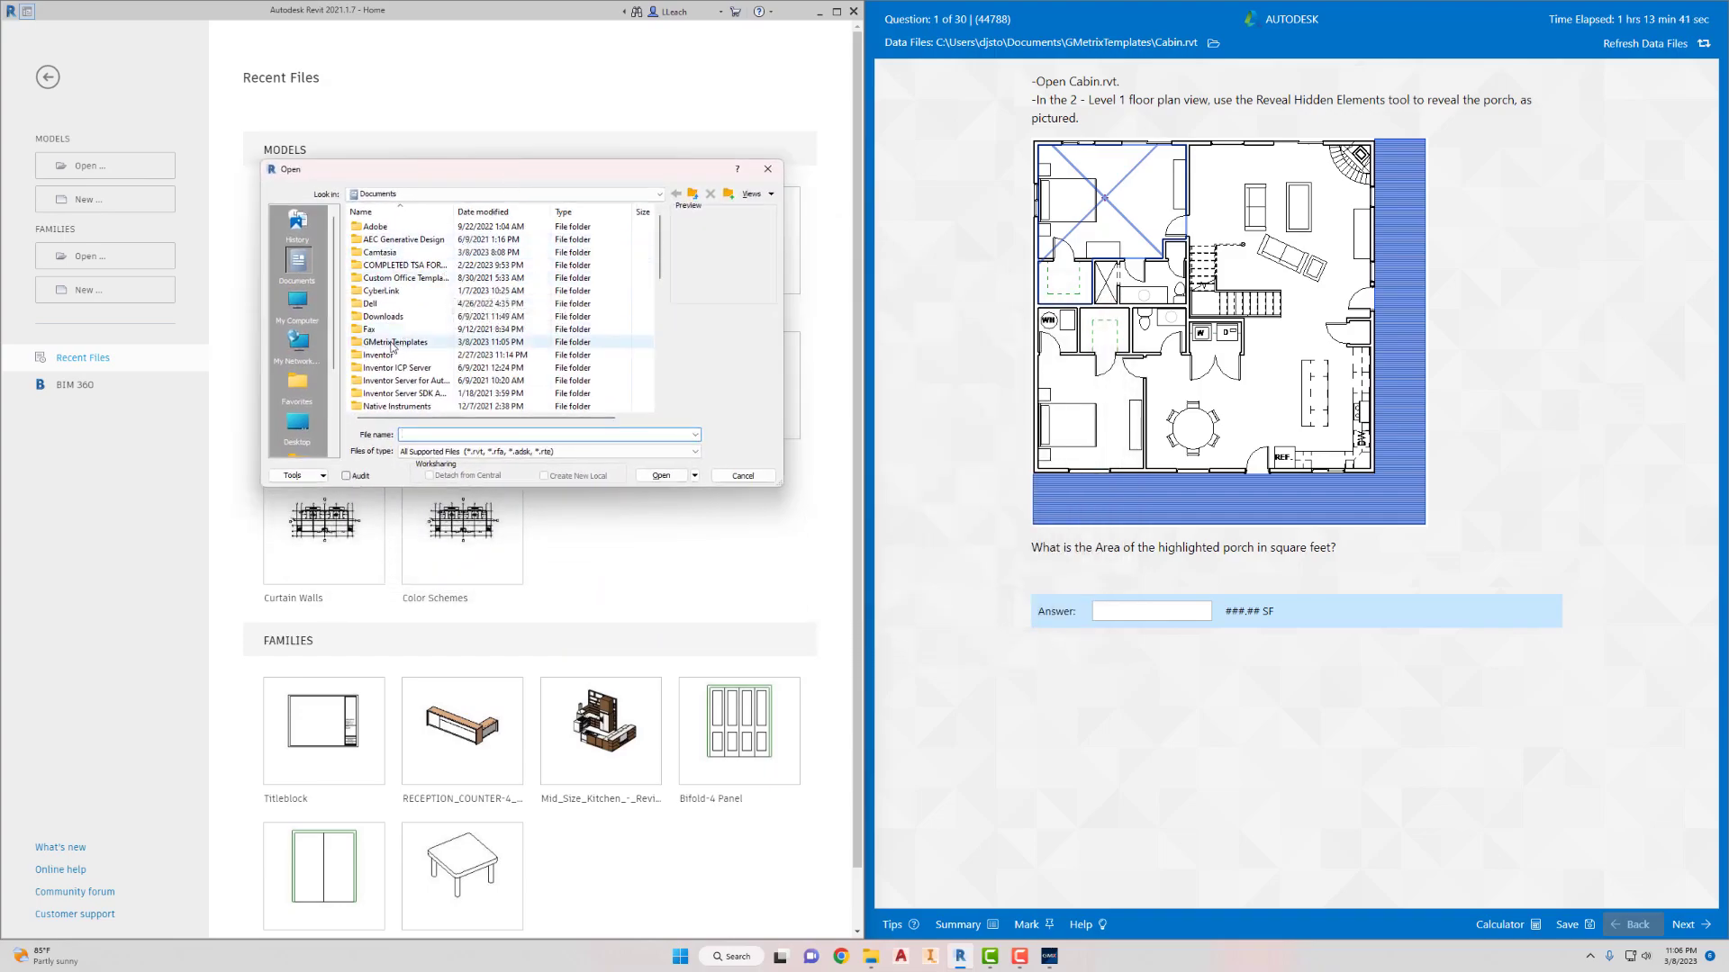
double_click(450, 342)
left_click(432, 277)
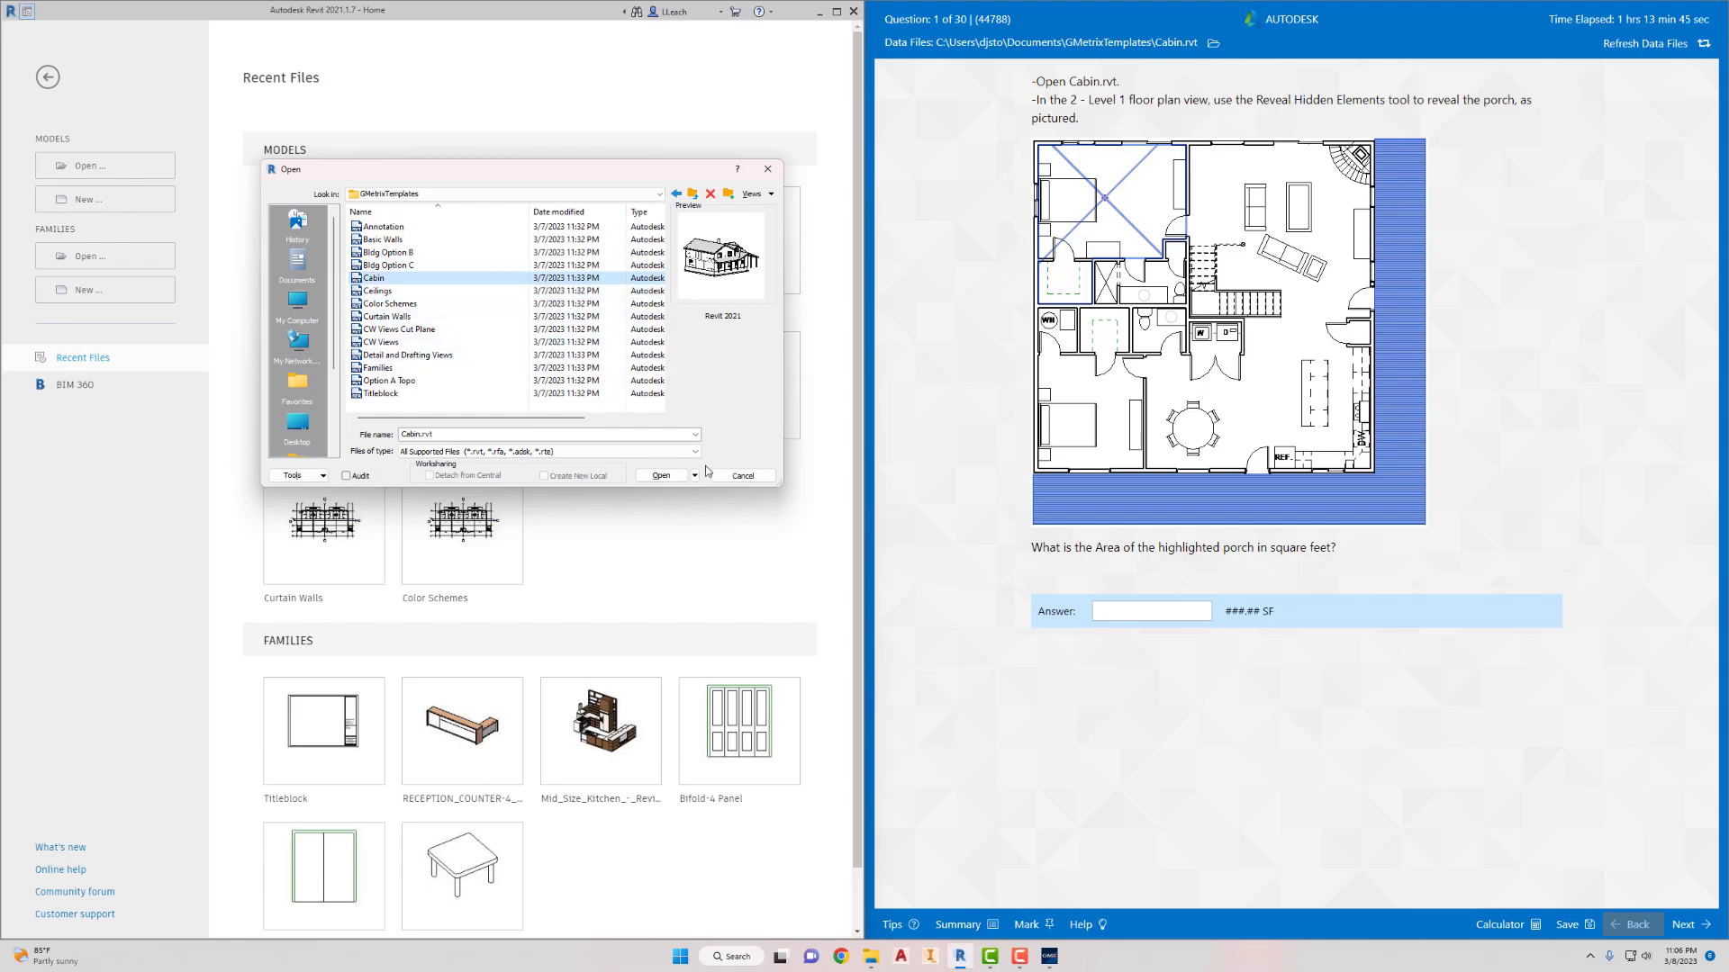
left_click(675, 476)
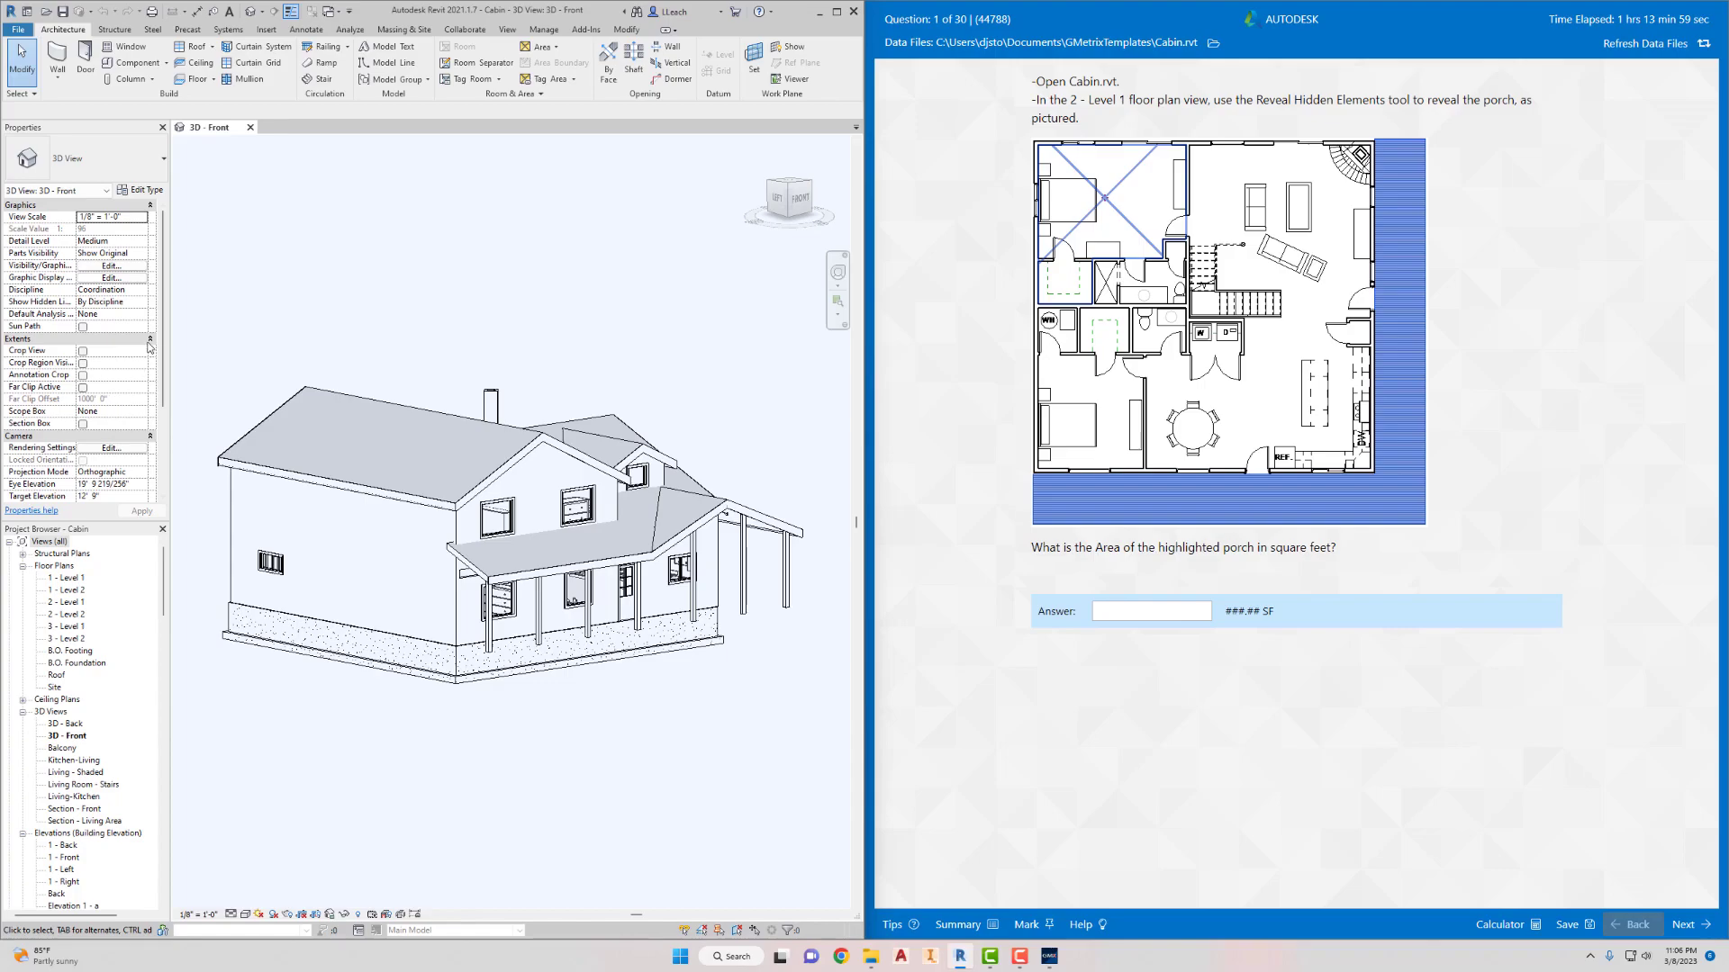
Open the 2 - Level 1 floor plan and reveal its hidden elements, with the whole porch in view
left_click(71, 603)
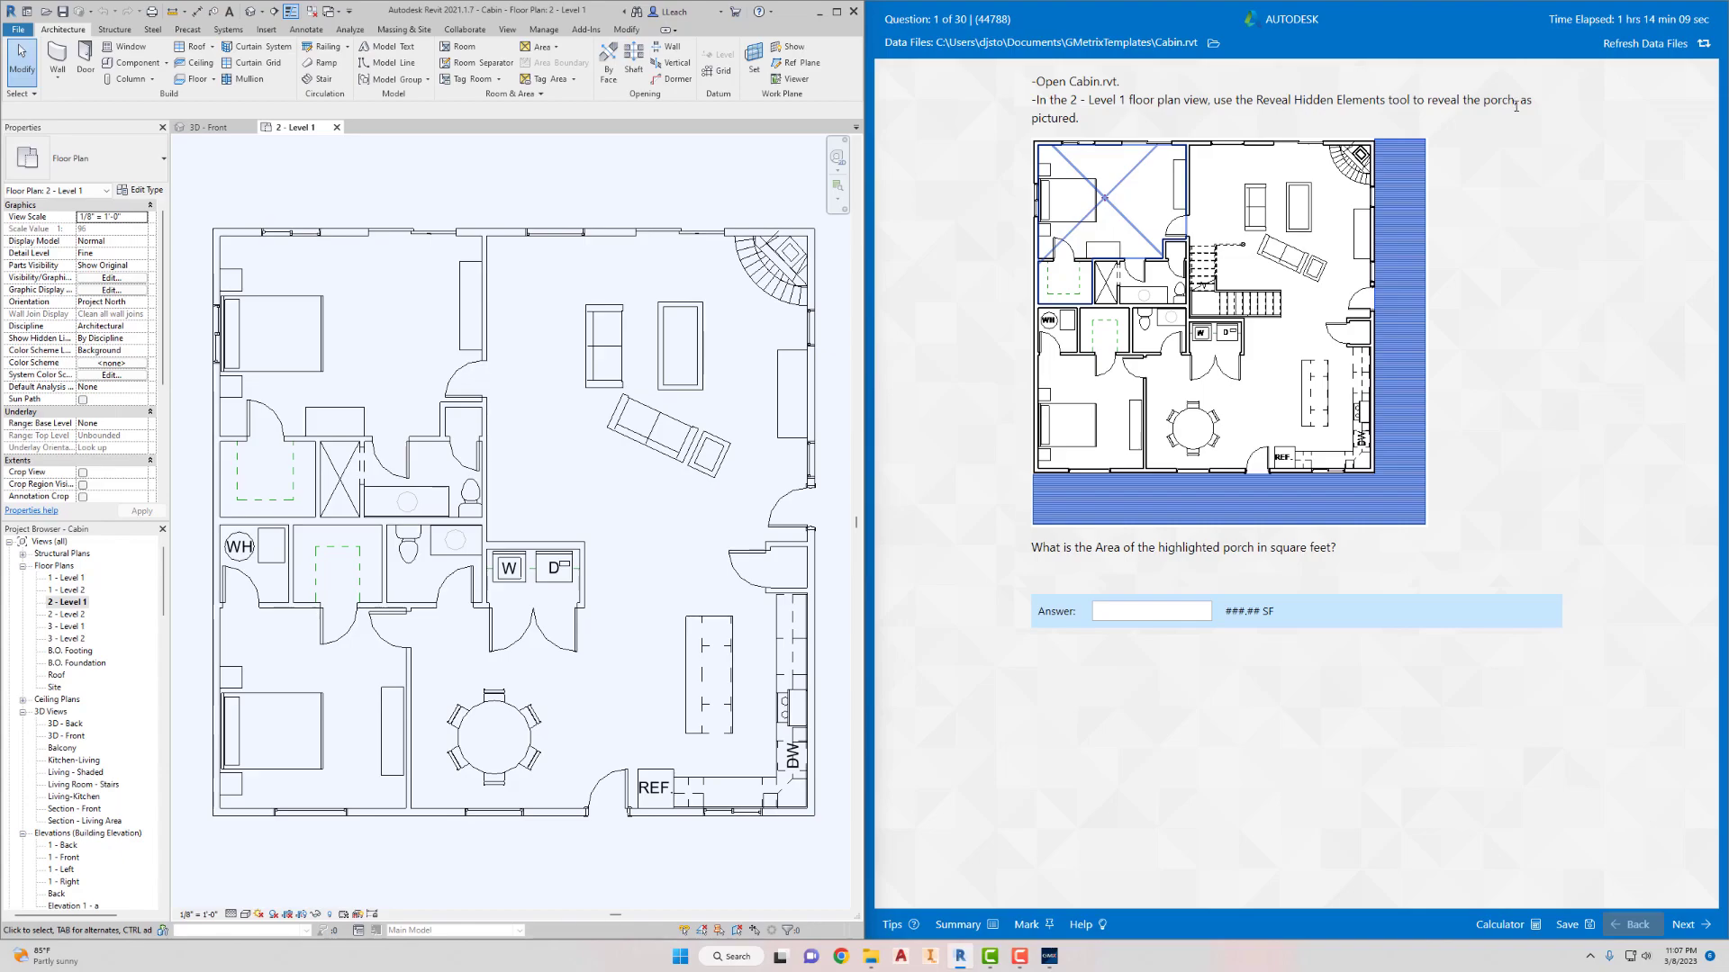
left_click(333, 915)
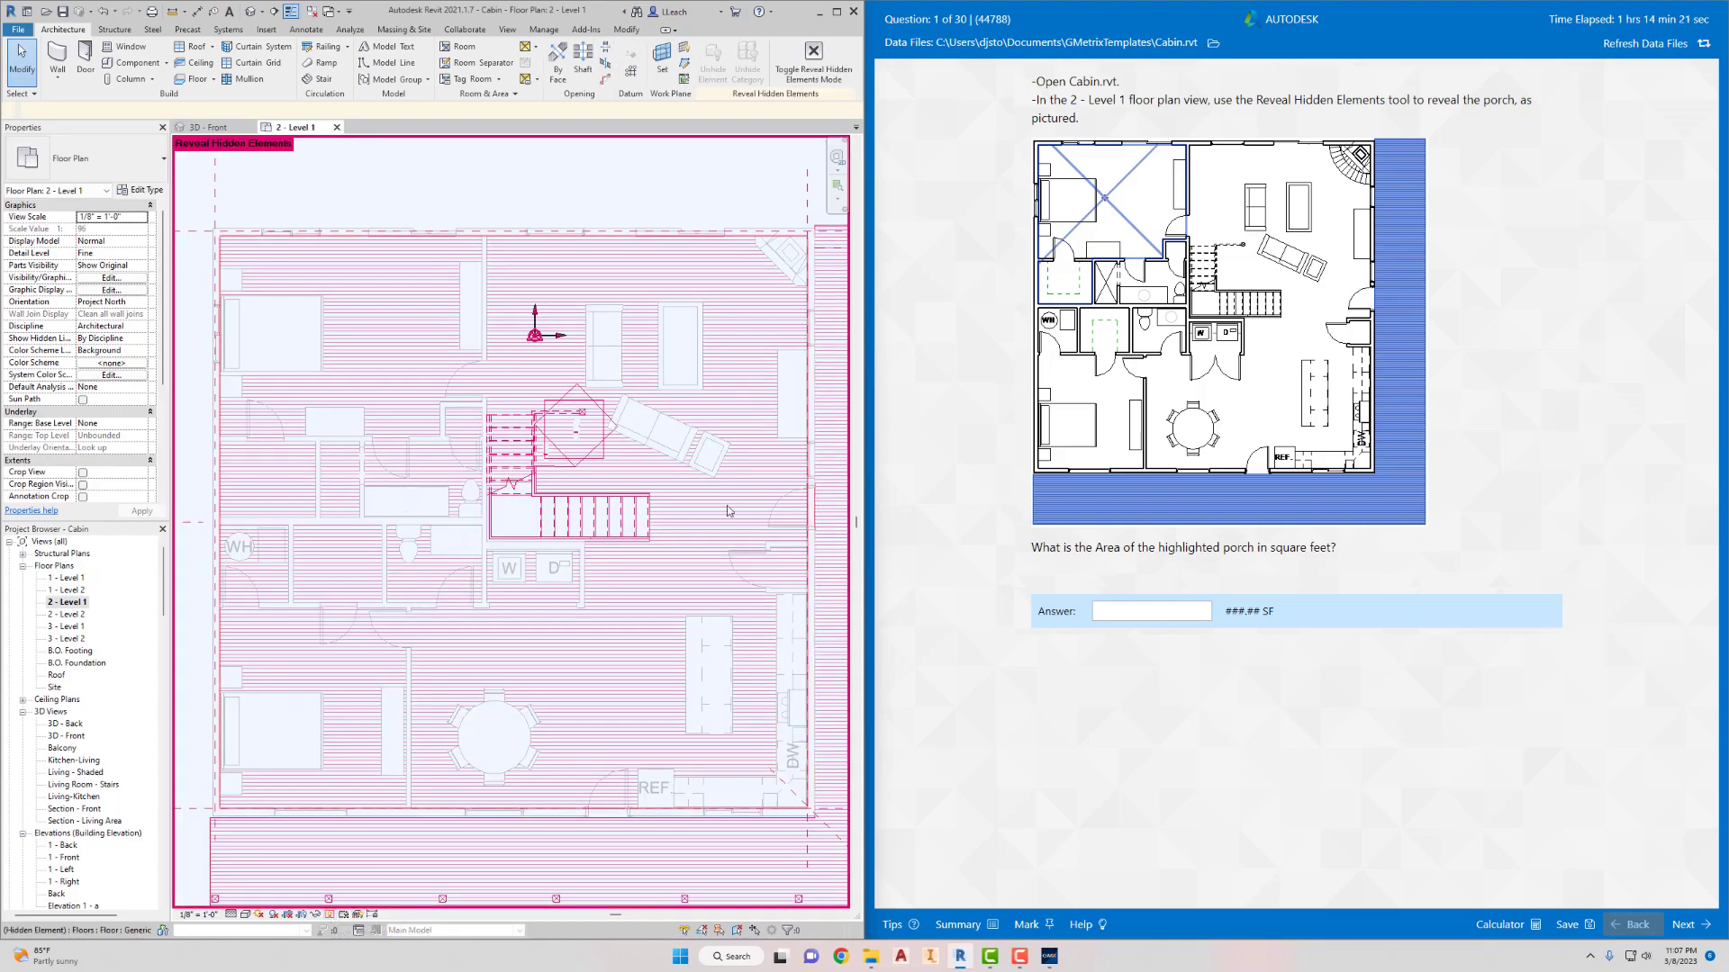
scroll(726, 504, "down", 1)
mouse_move(738, 513)
middle_mouse_down()
mouse_move(677, 526)
mouse_move(668, 501)
middle_mouse_up()
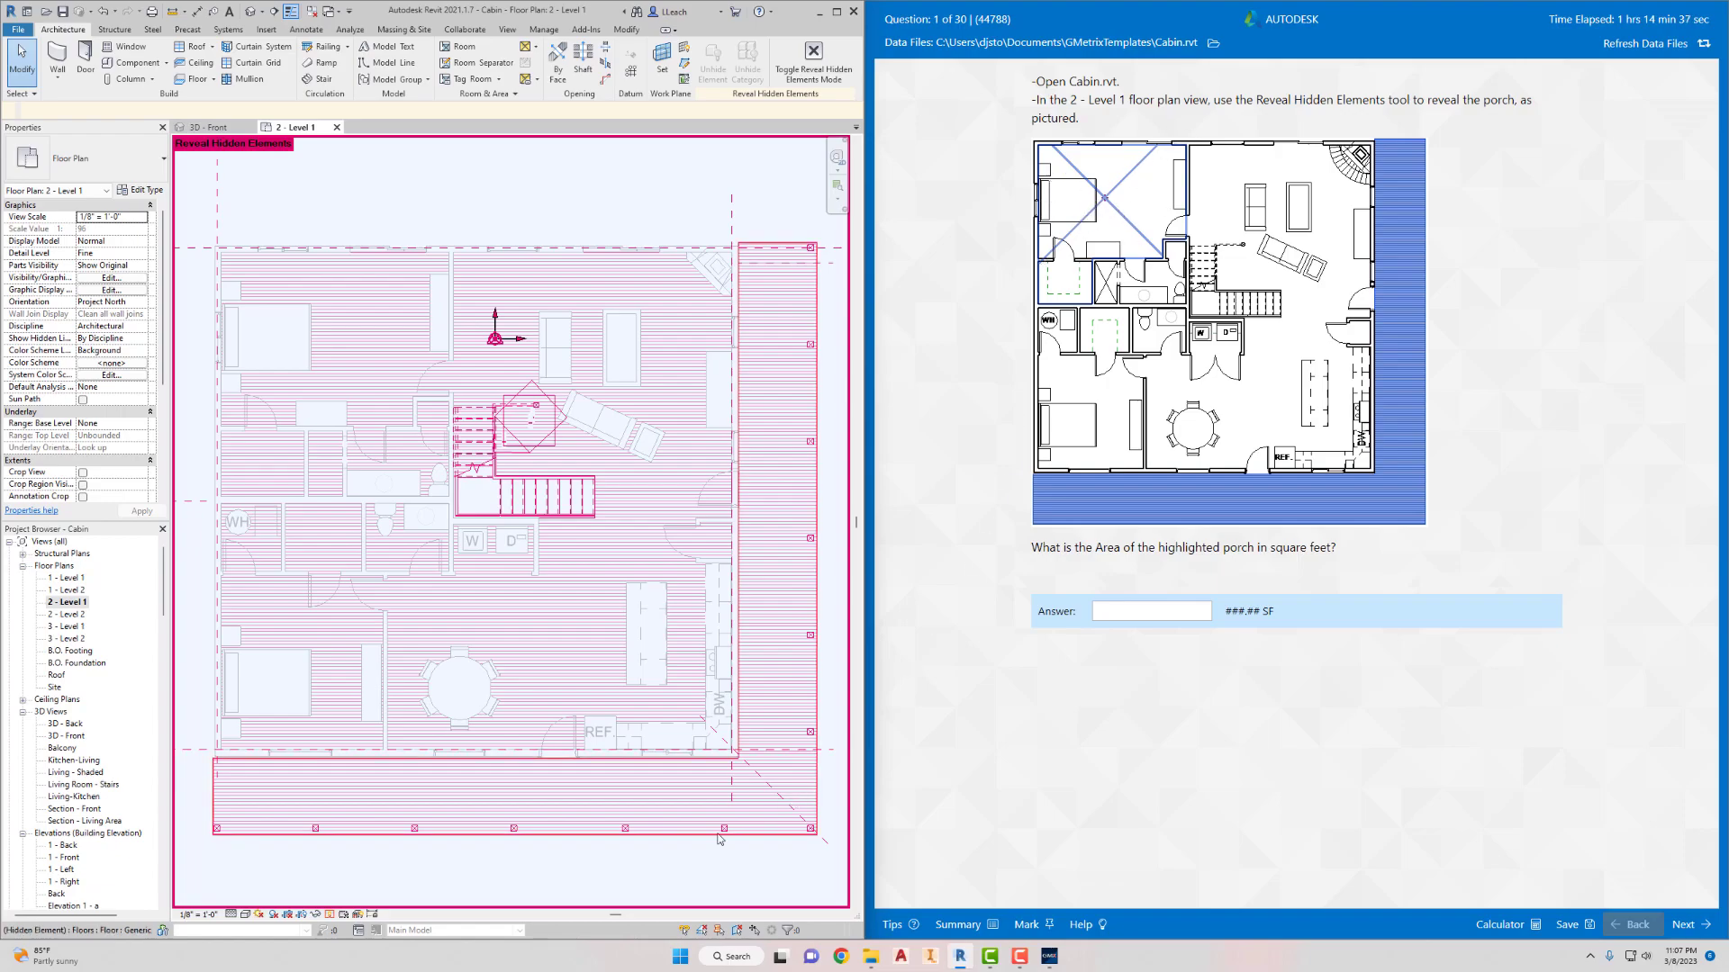
Select the hidden porch floor, answer question 1 with its area of 533.24, and continue to question 2
left_click(565, 799)
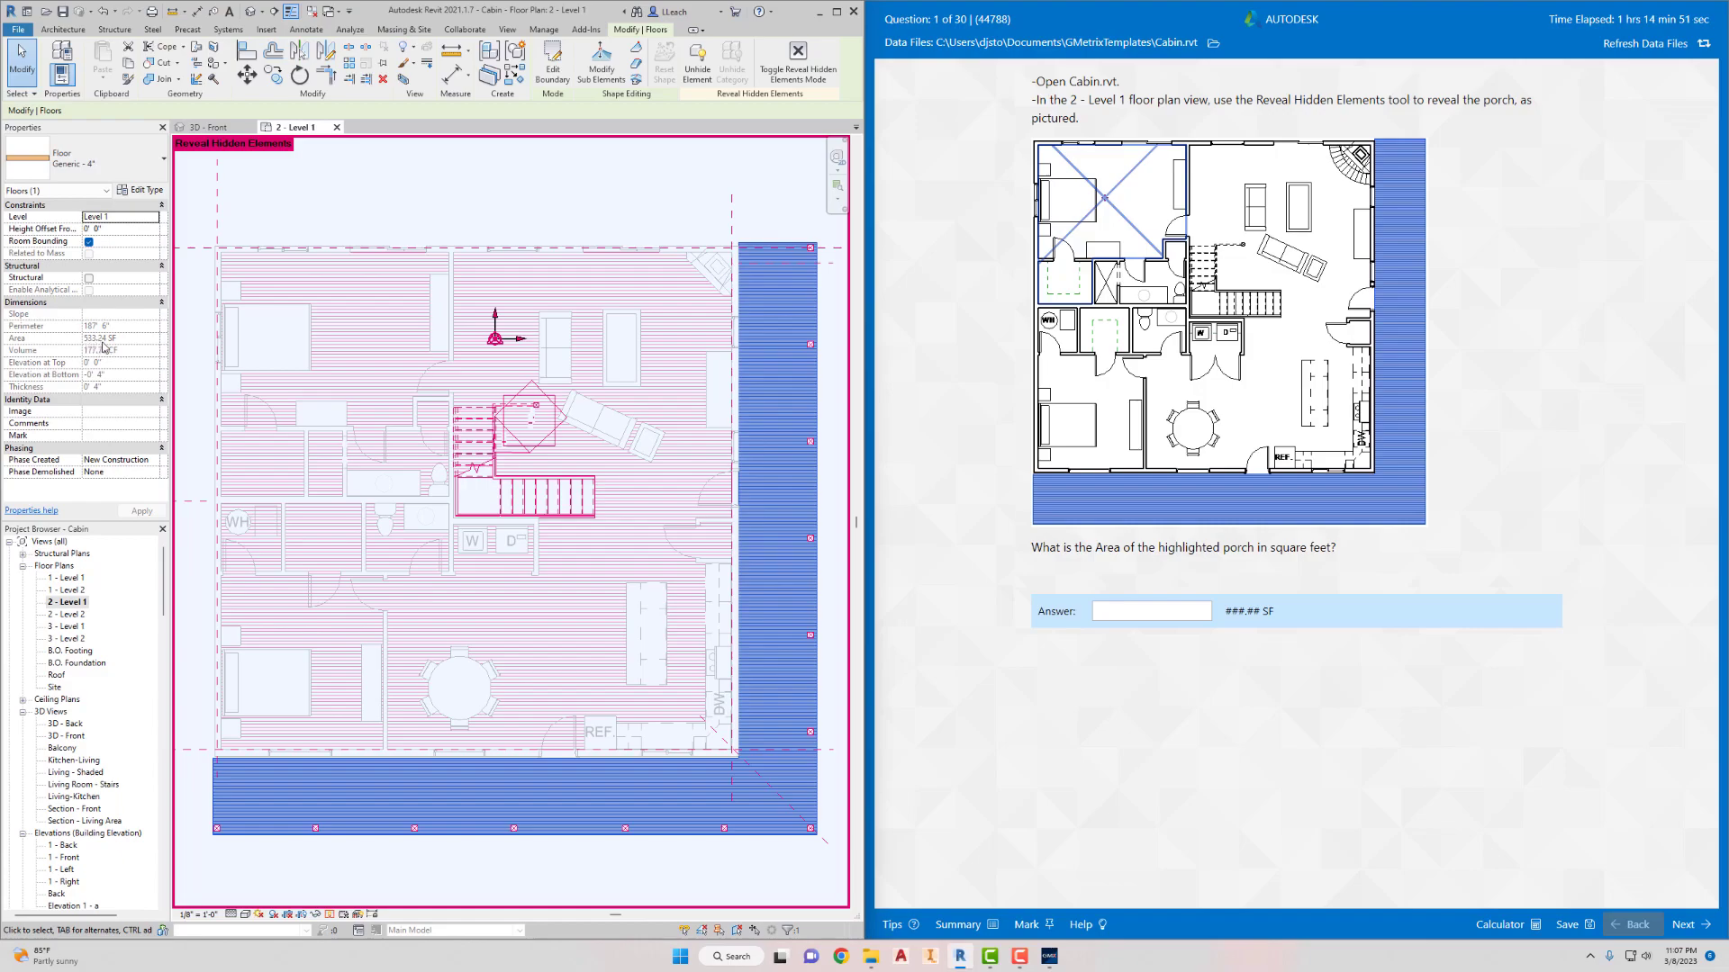
left_click(1113, 609)
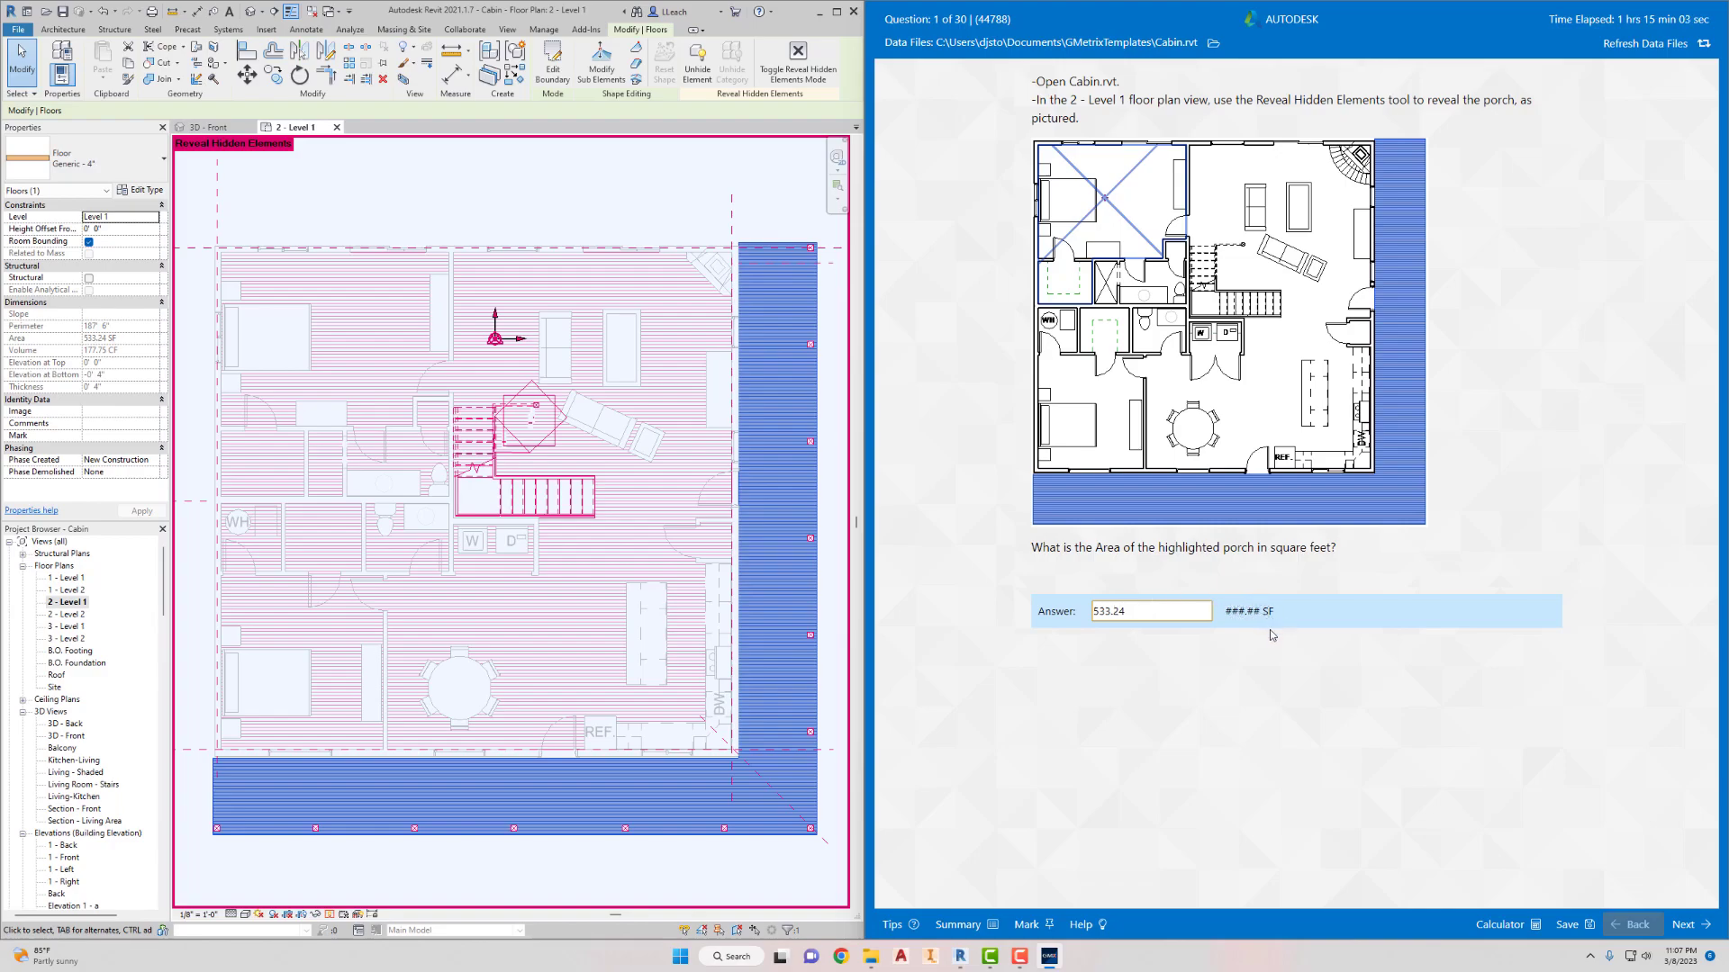
left_click(1681, 929)
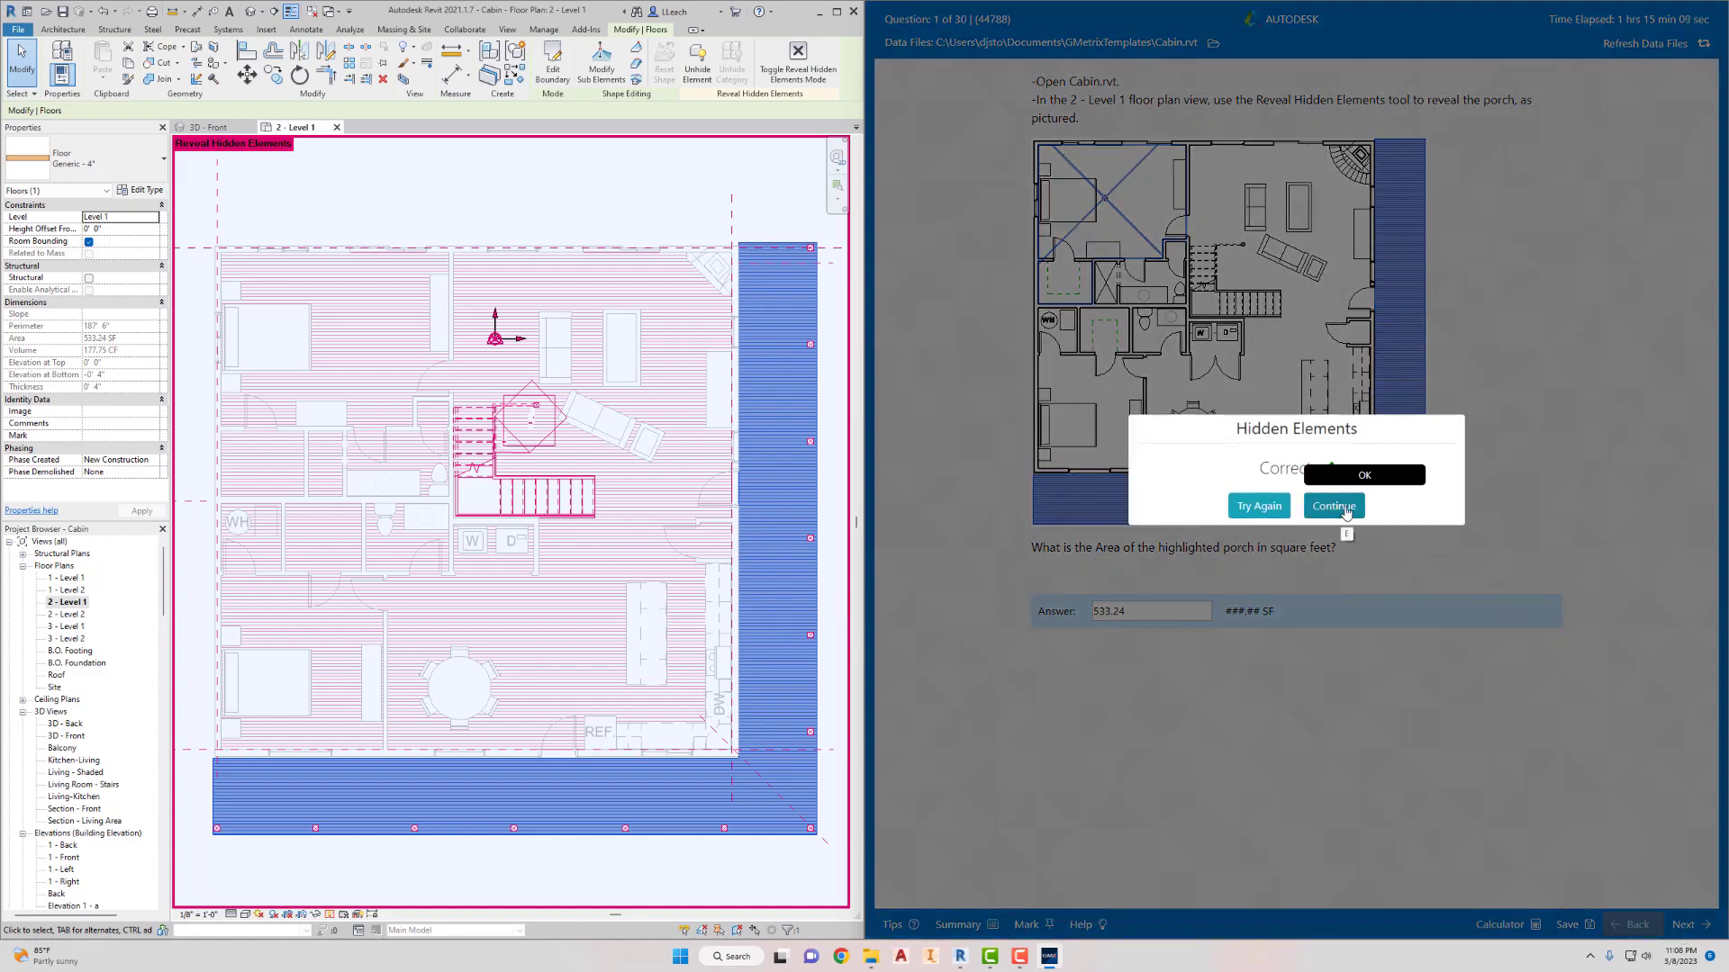
left_click(1345, 507)
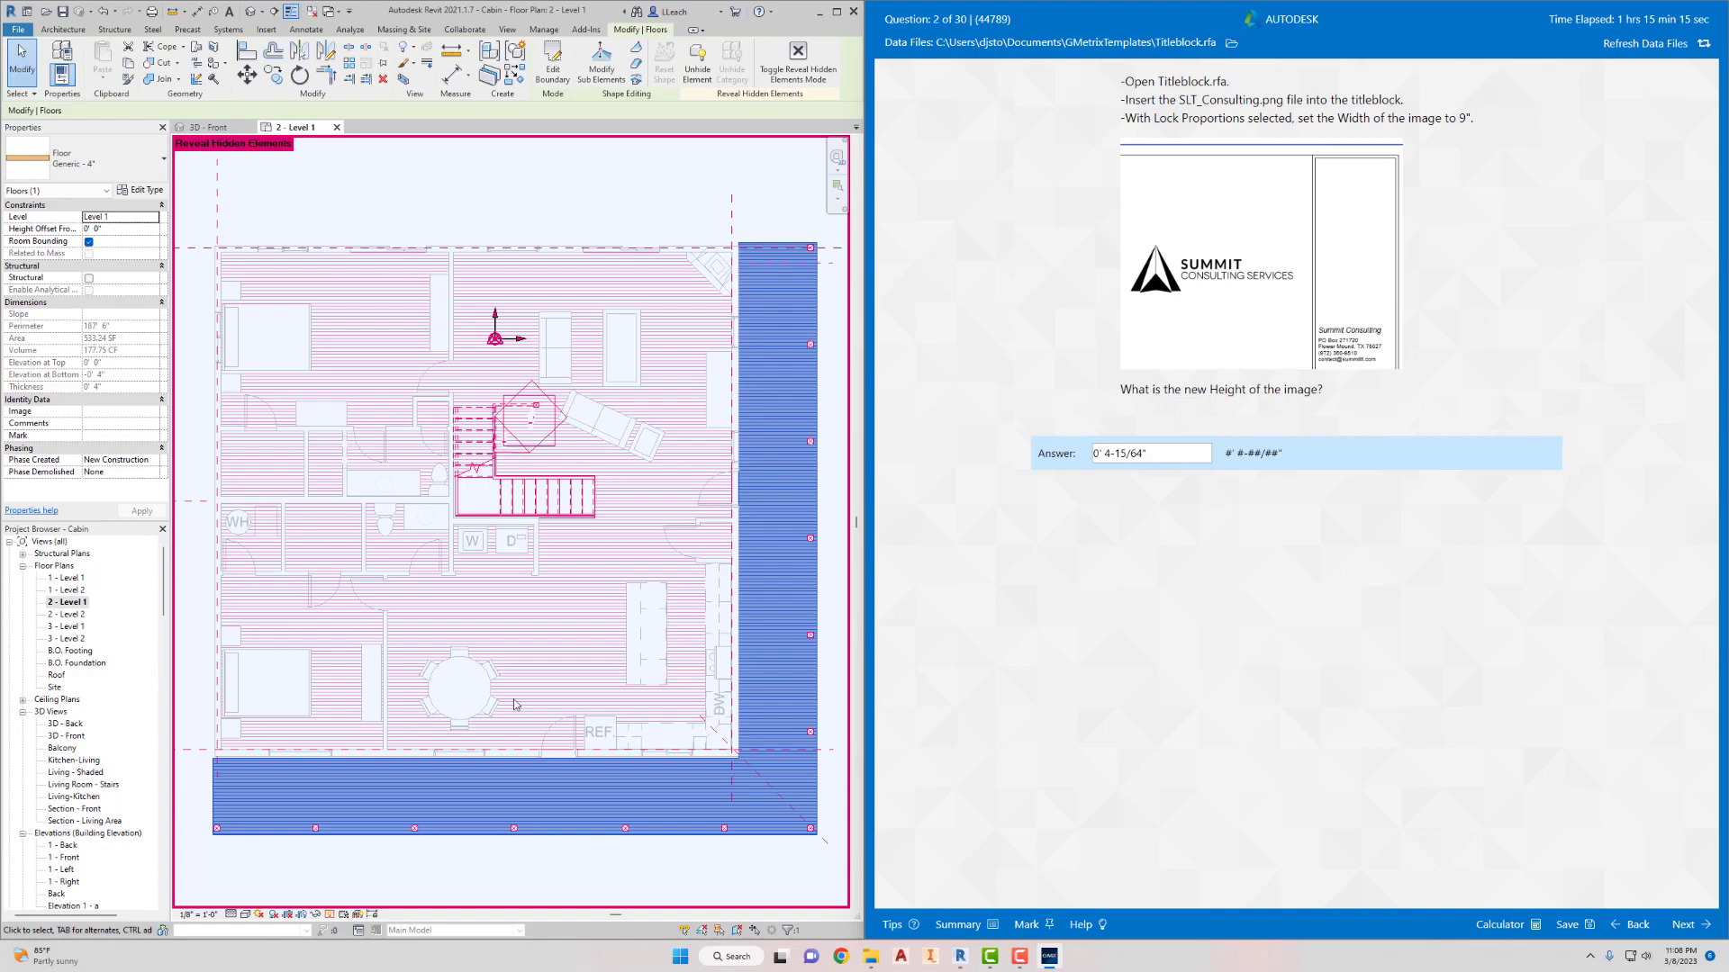
Close the Cabin project without saving its changes
left_click(18, 28)
key("Escape")
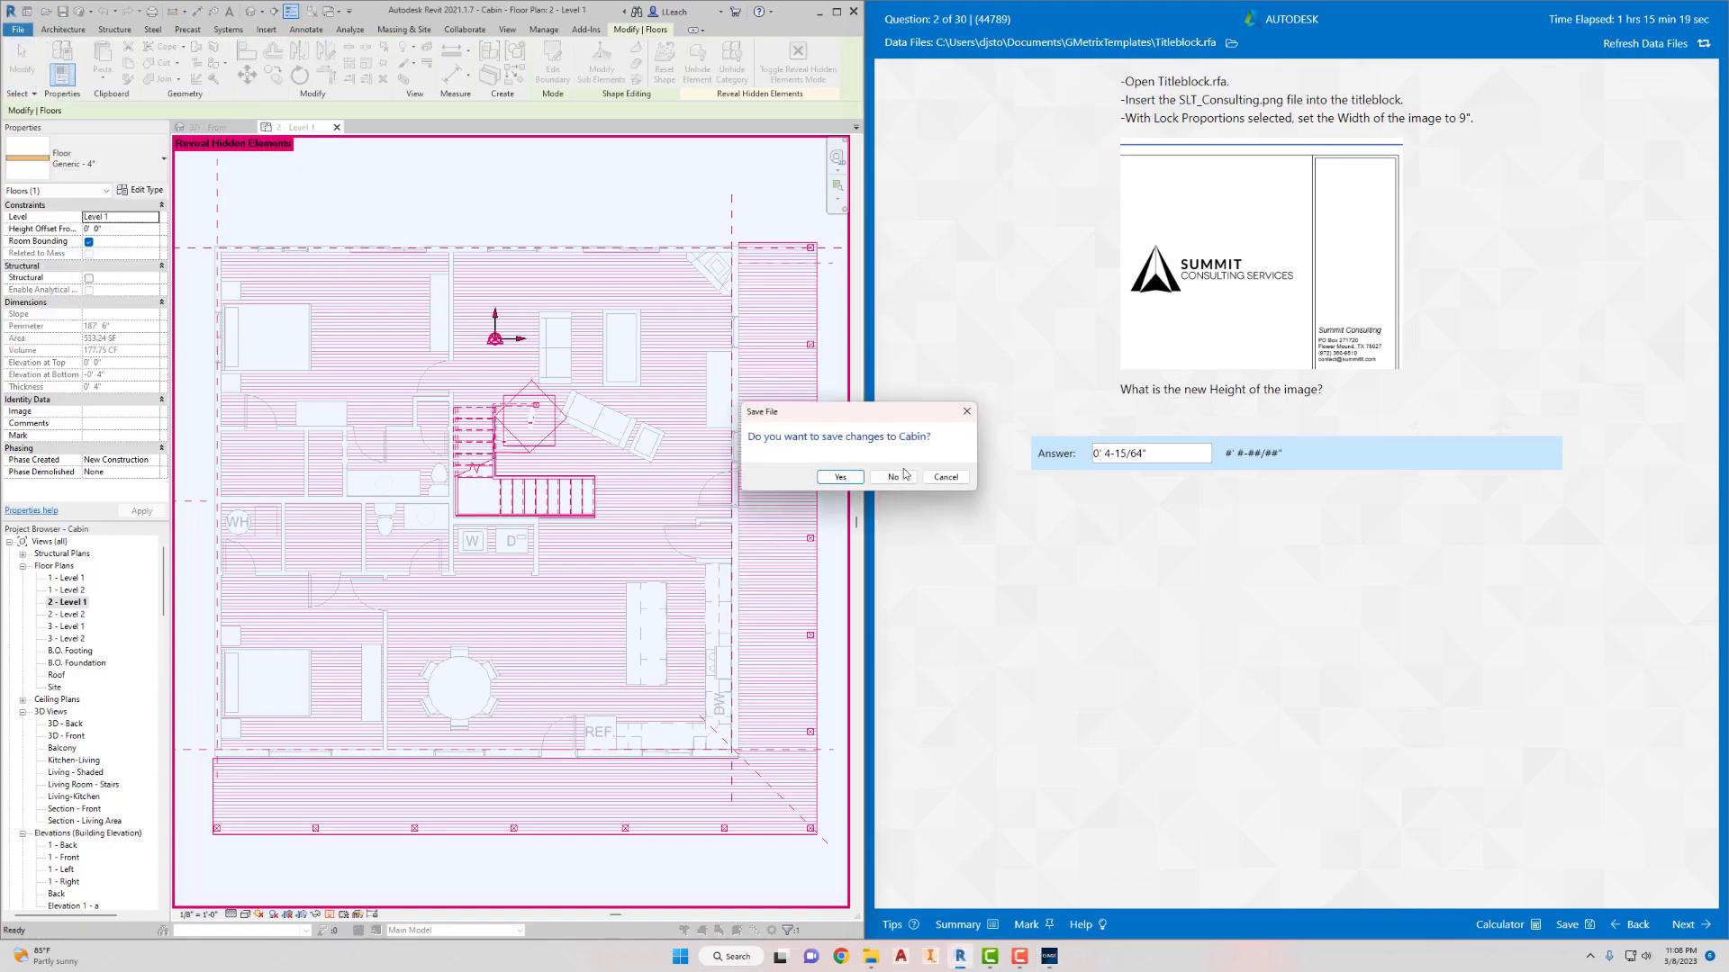
left_click(896, 476)
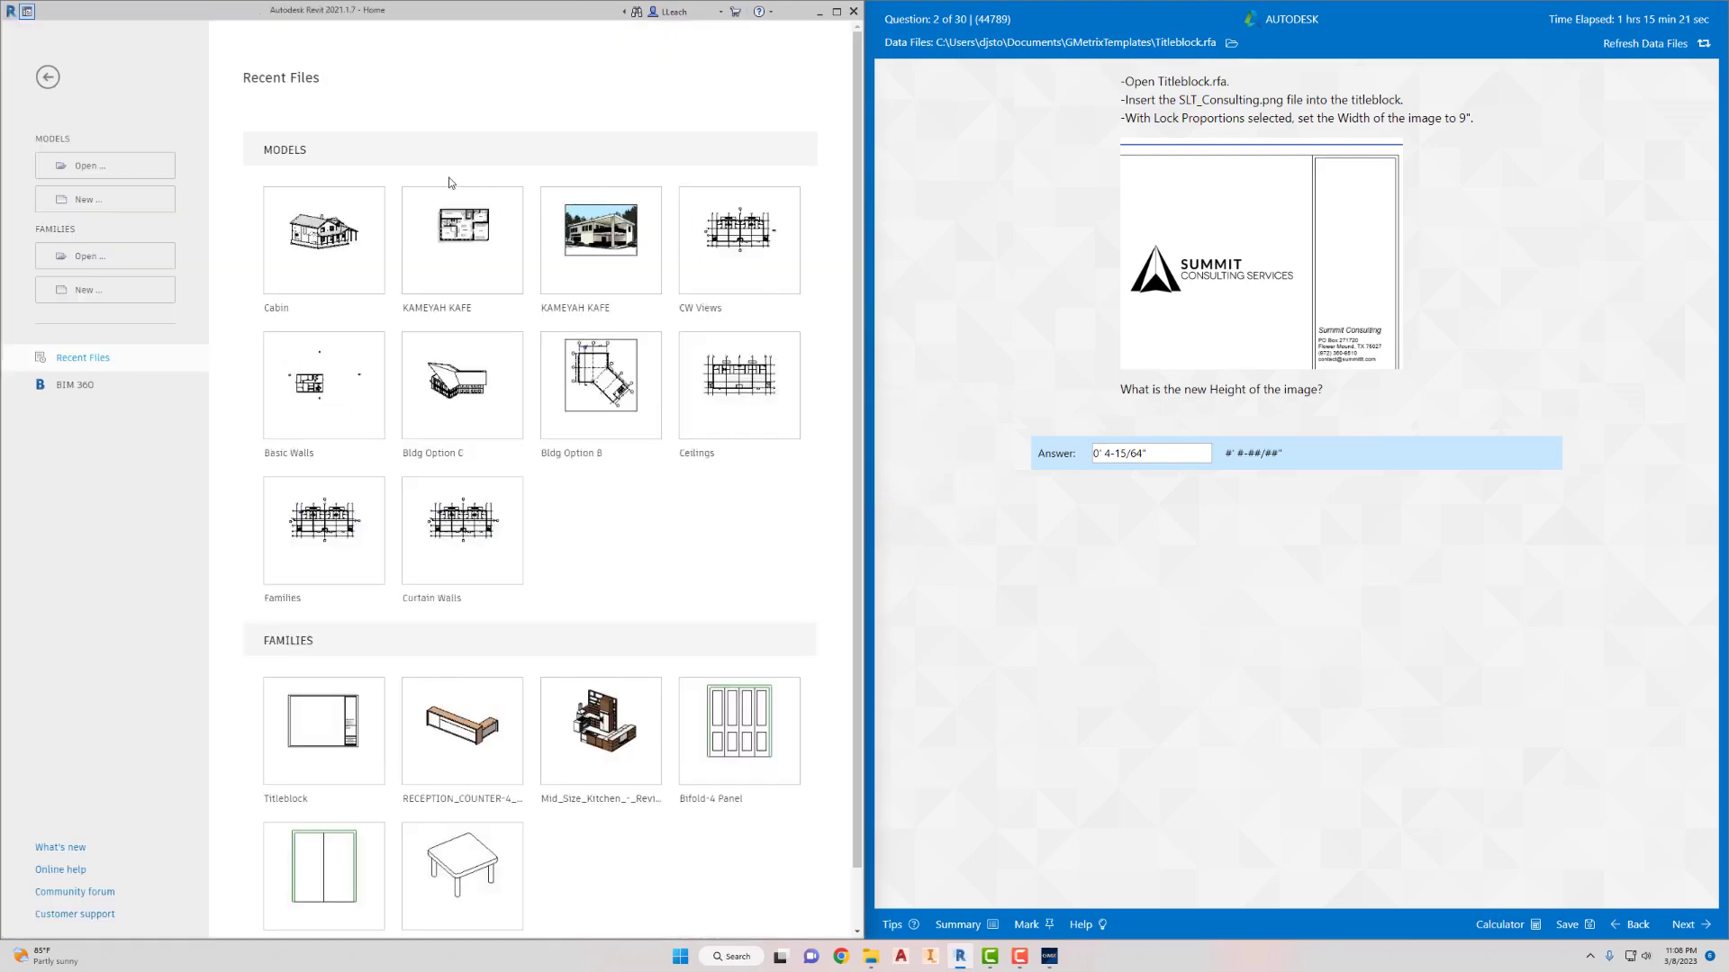
Open the family file Titleblock.rfa from the GMetrixTemplates folder
left_click(99, 167)
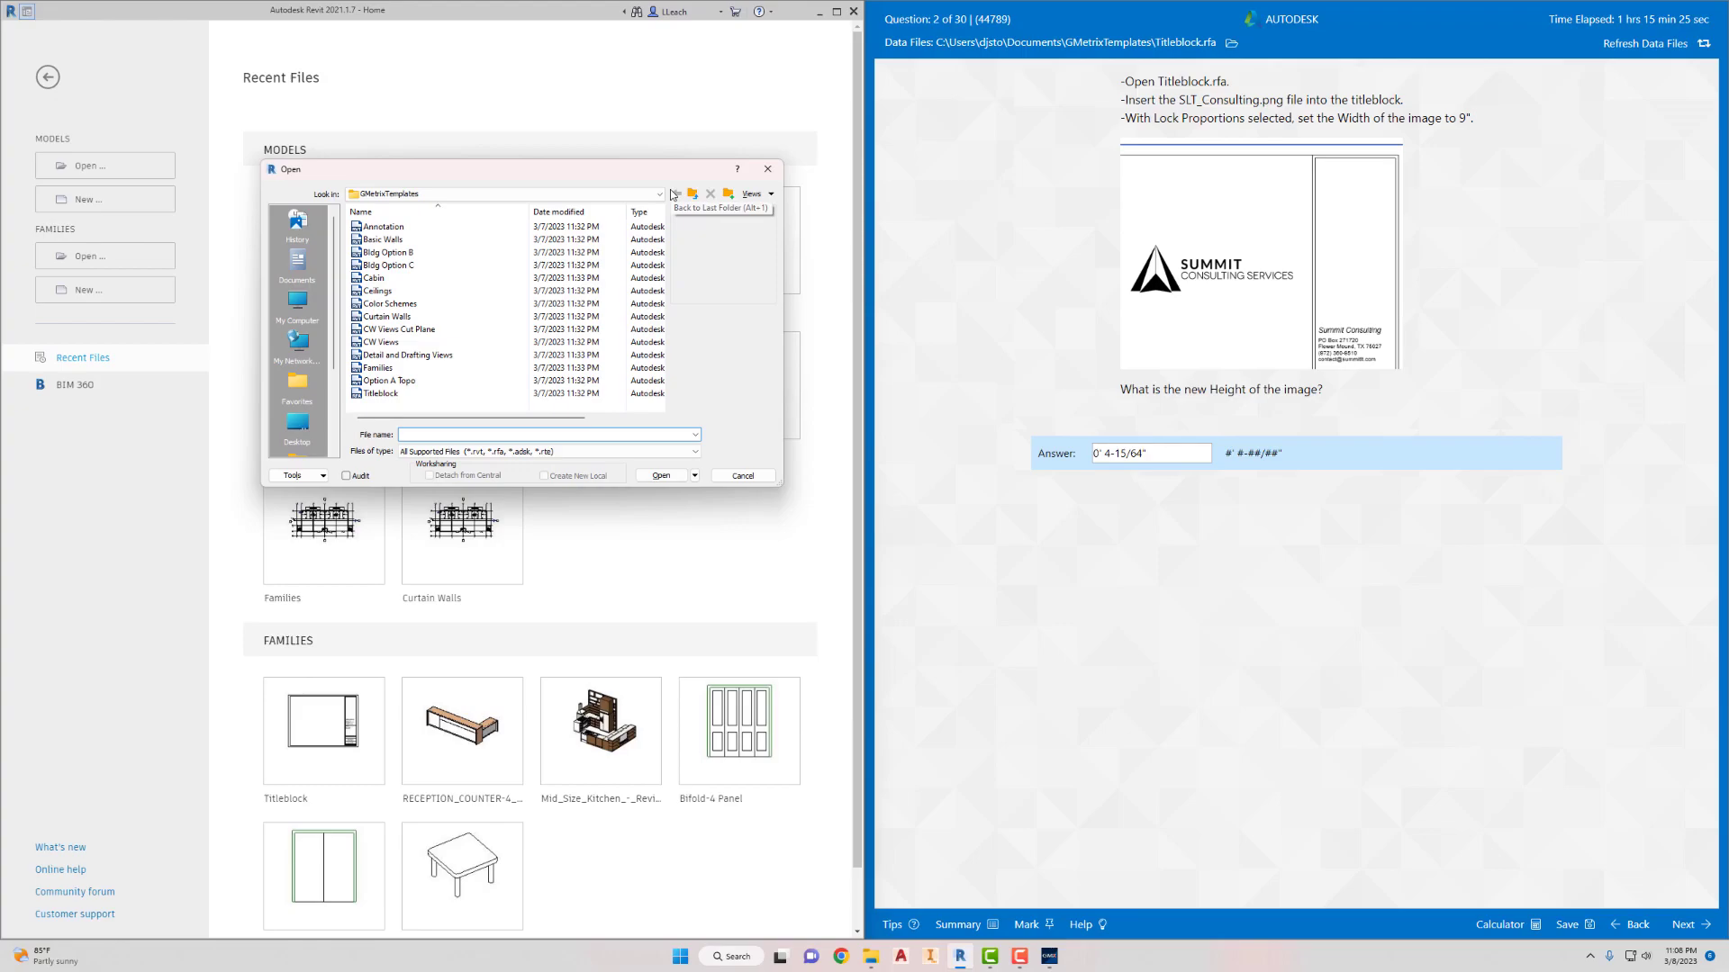
left_click(383, 393)
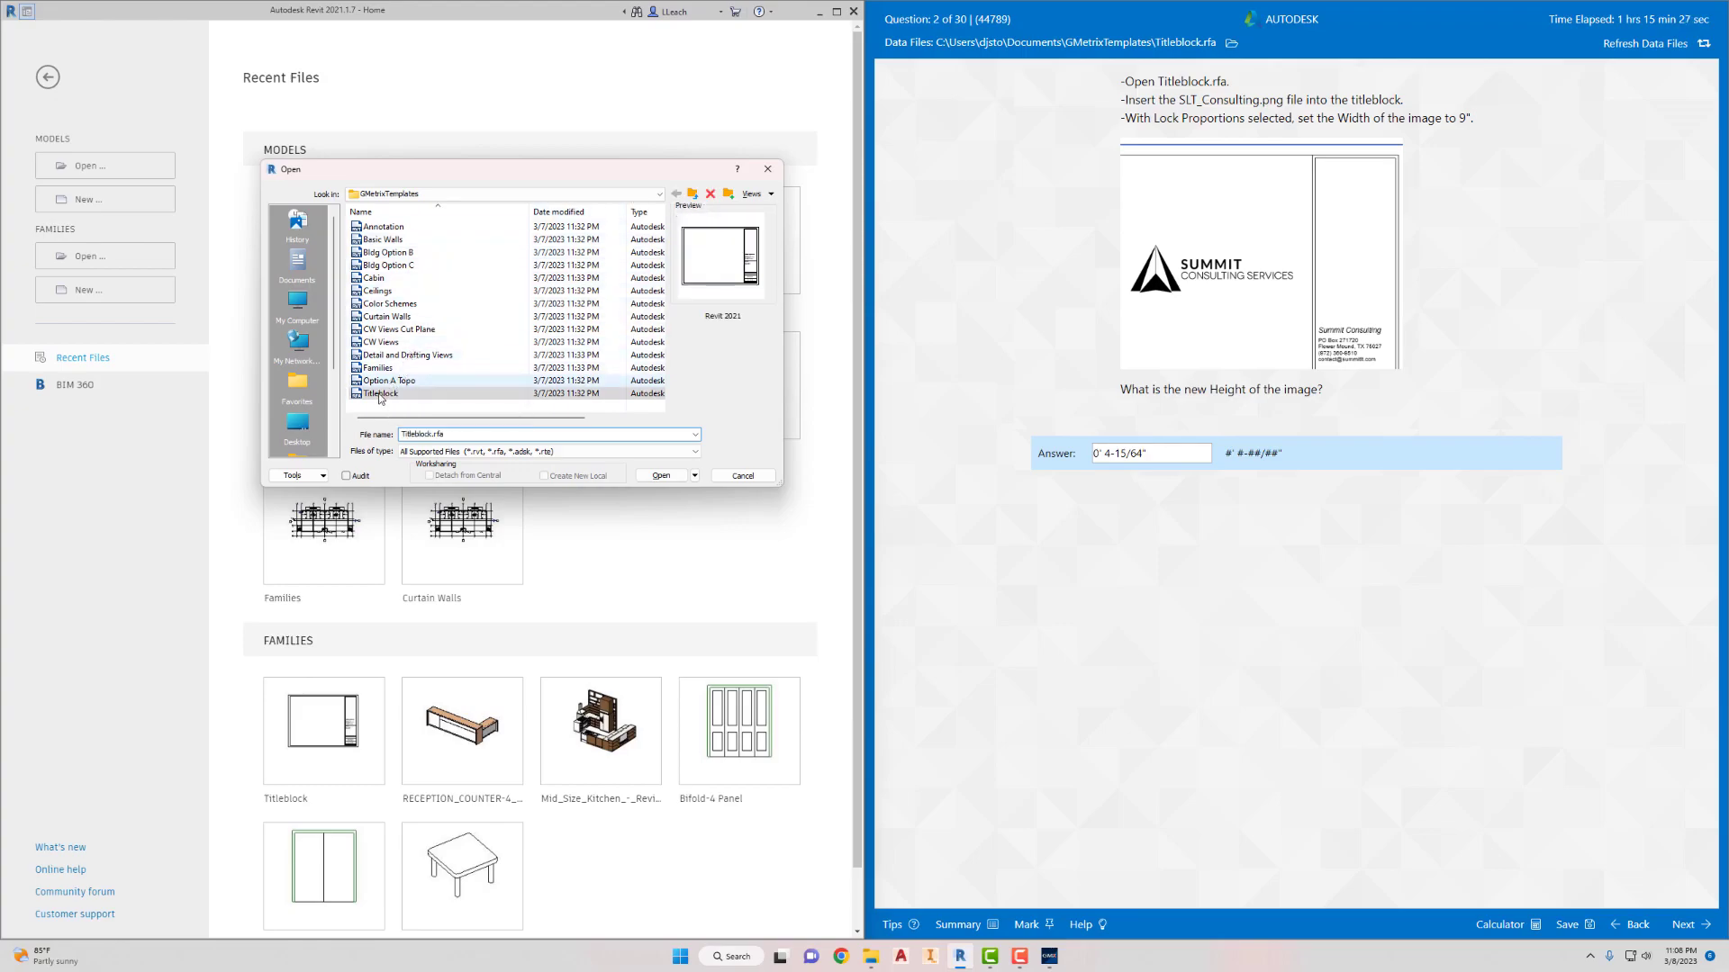
left_click(667, 476)
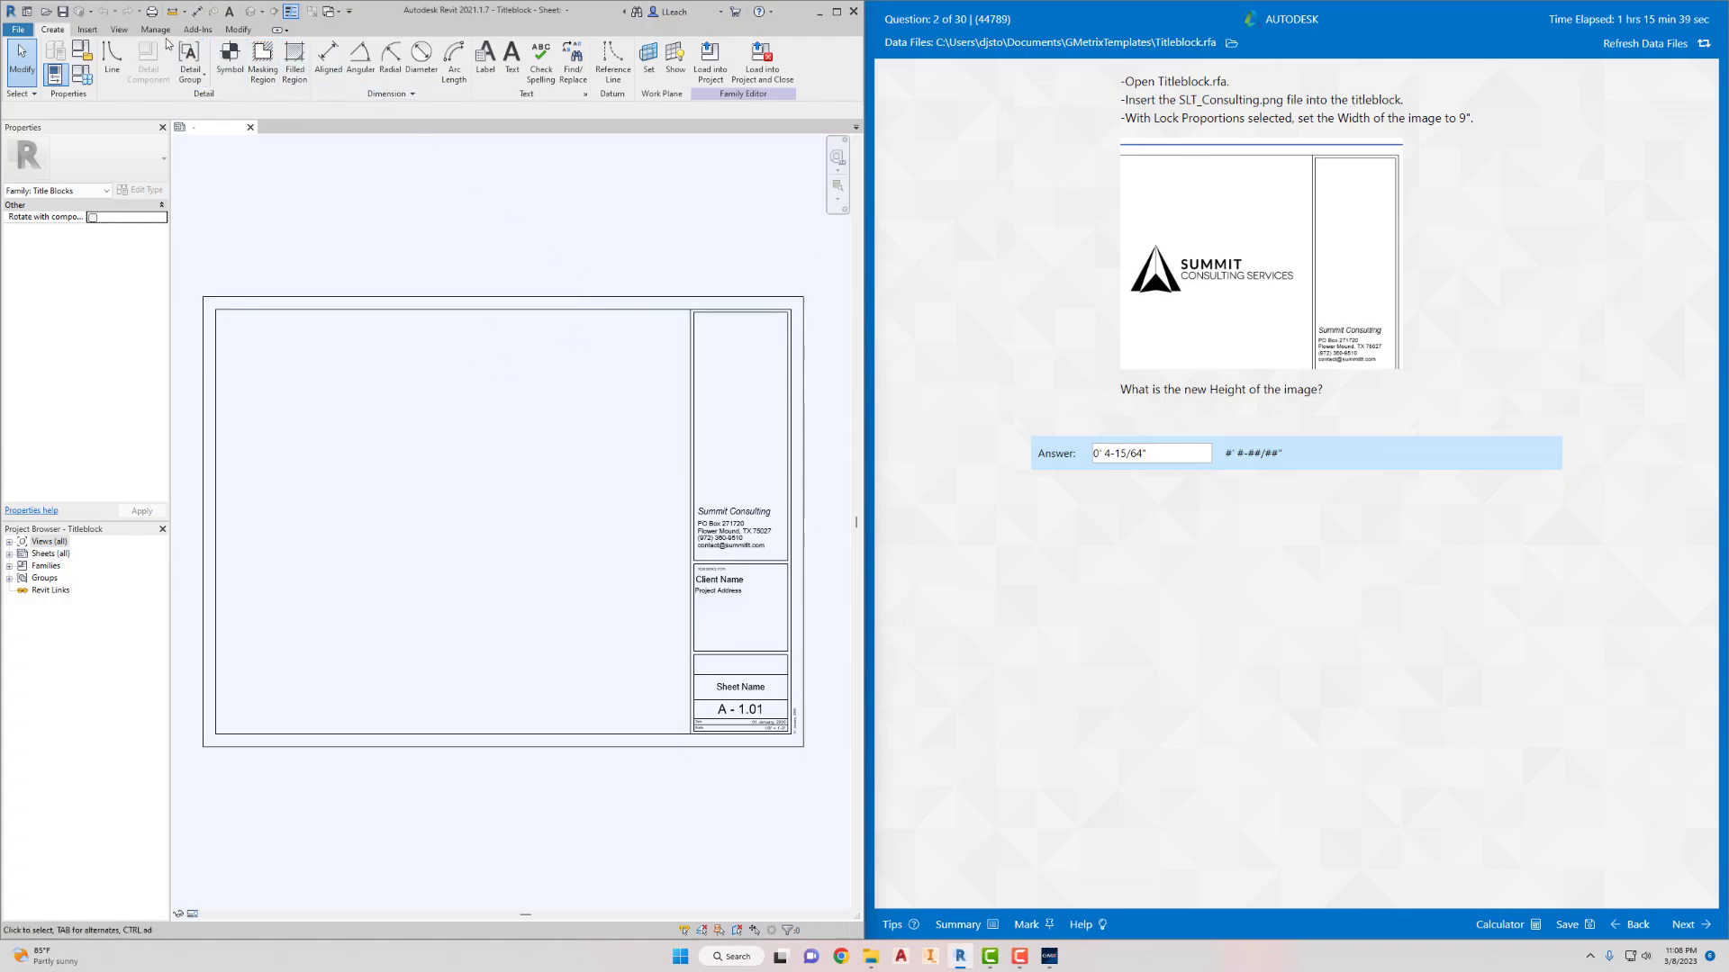
Import the SLT_Consulting.png image and place it in the middle of the titleblock sheet
left_click(88, 30)
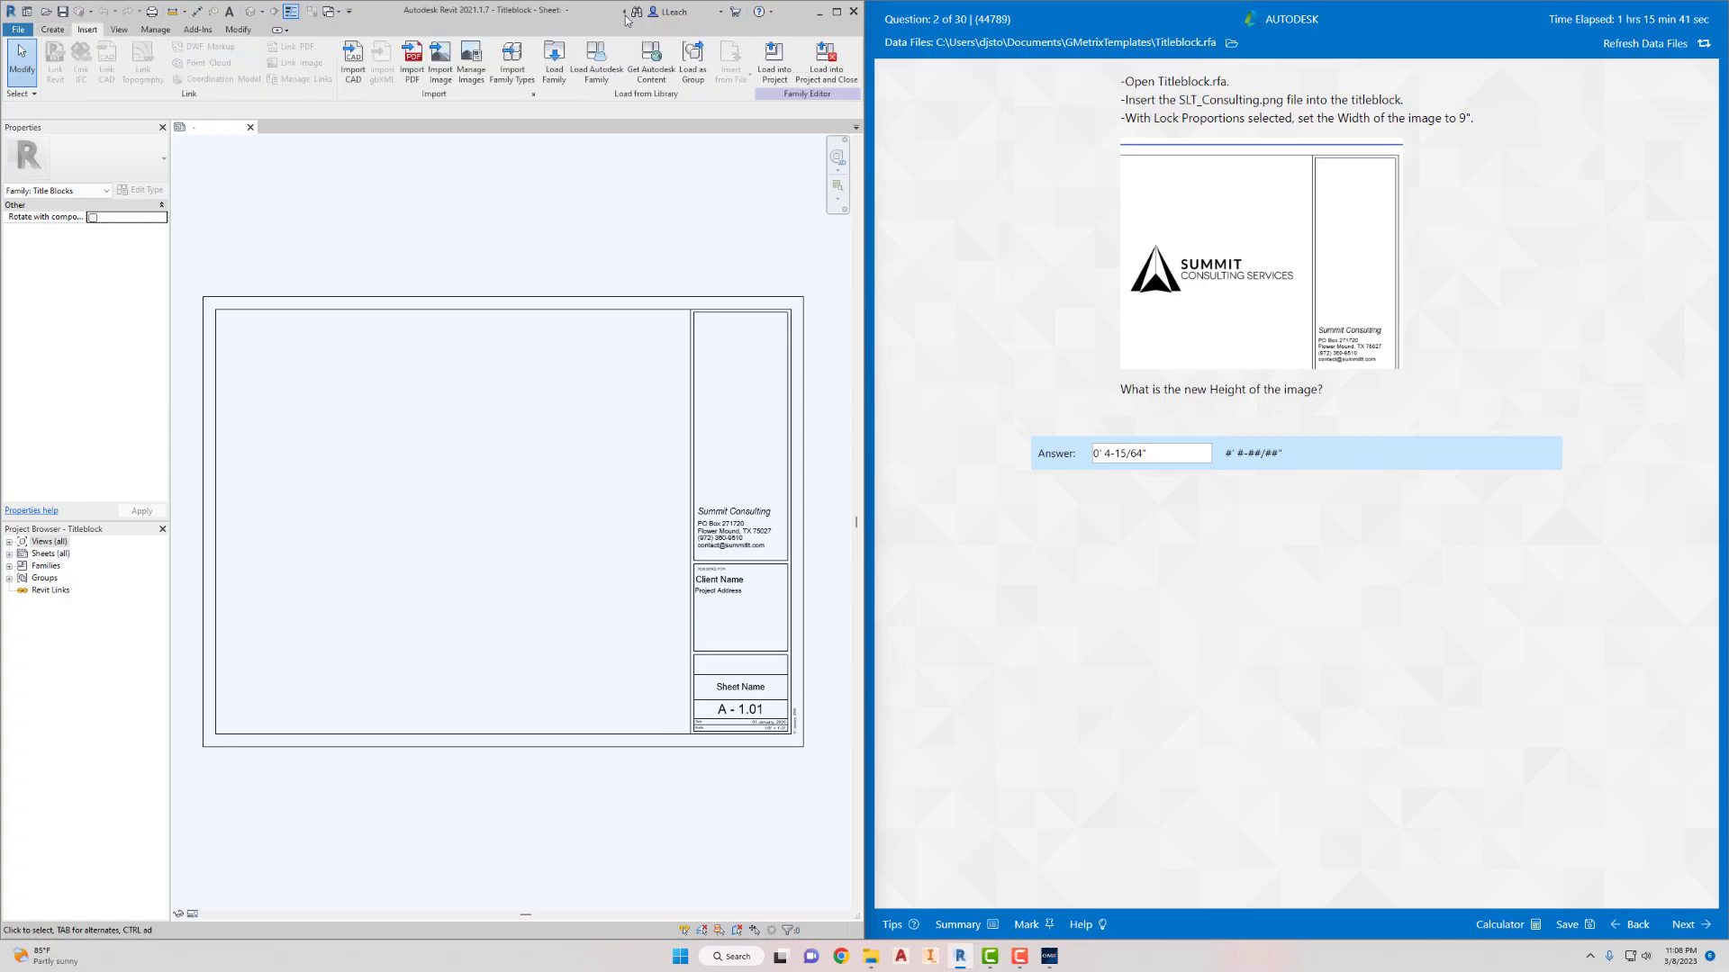
left_click(448, 83)
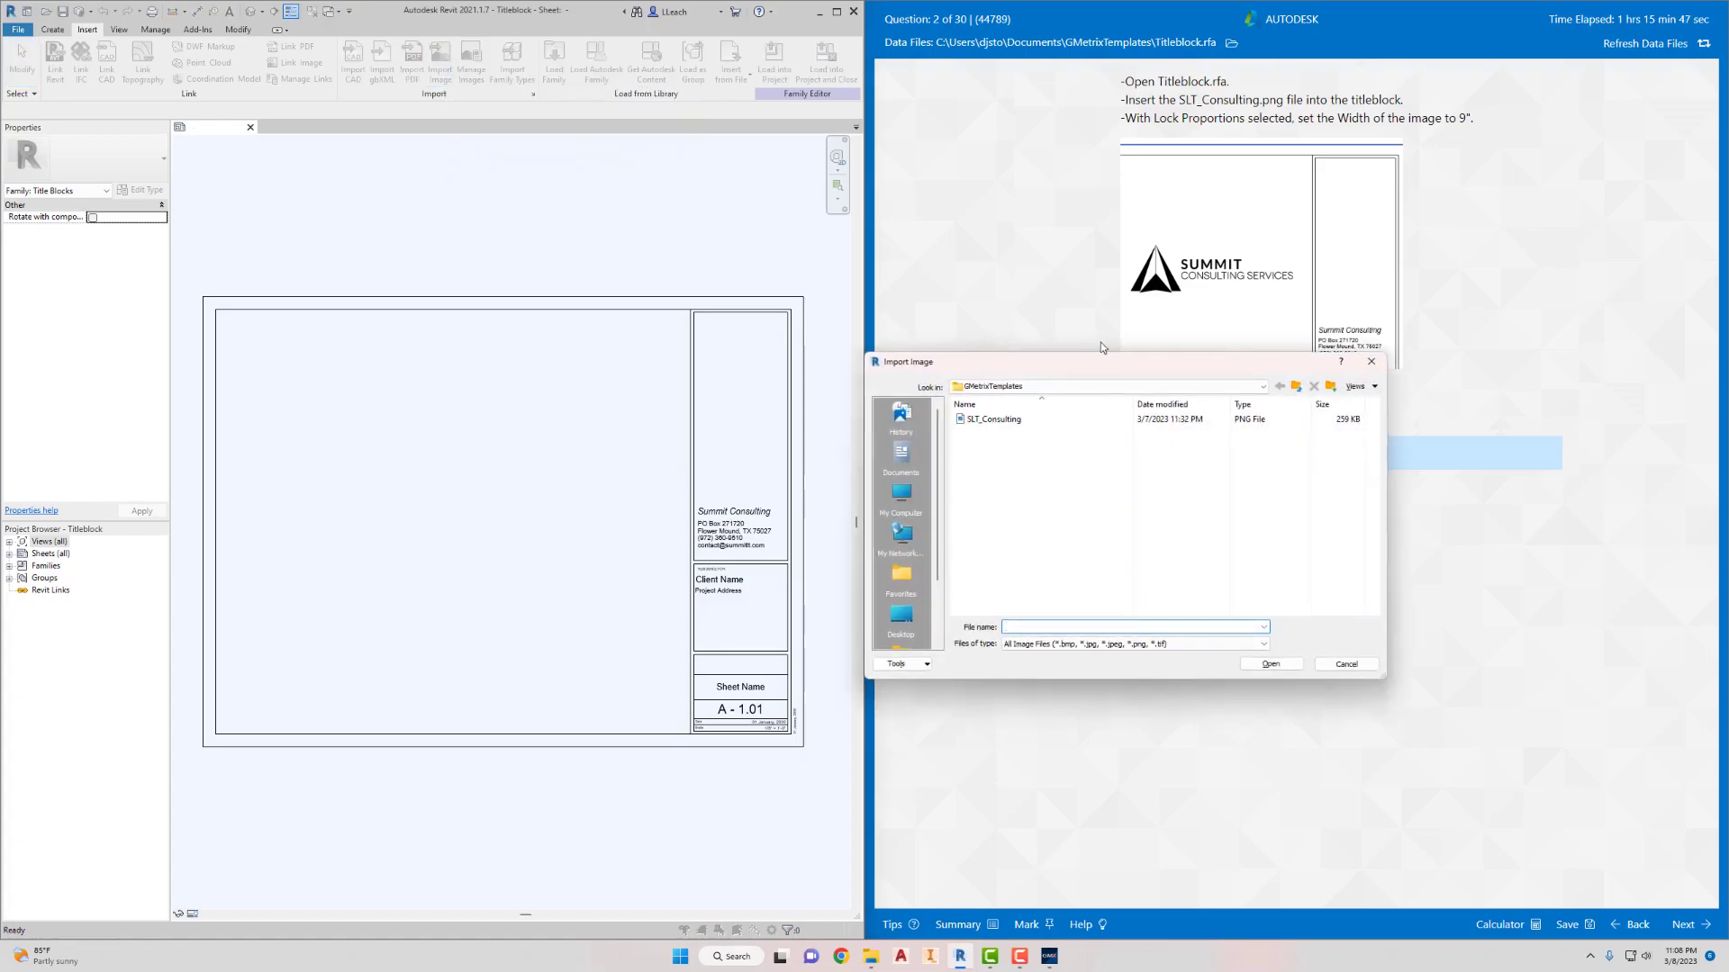
left_click_drag(1071, 367, 580, 457)
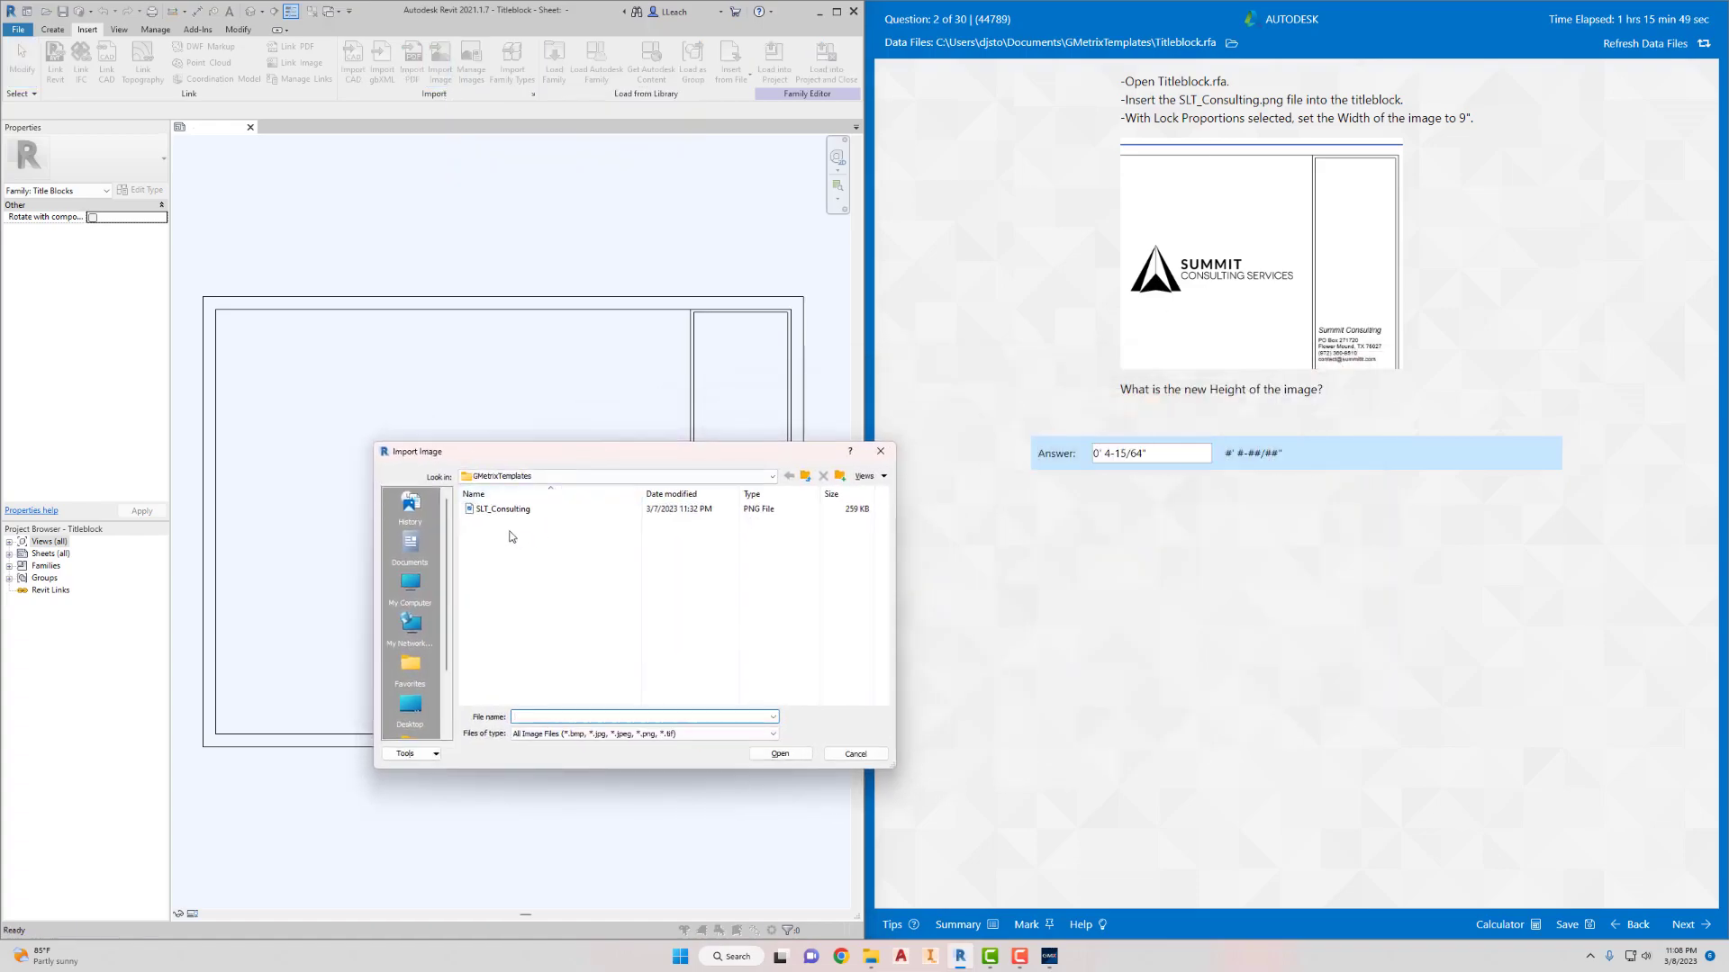
left_click(504, 509)
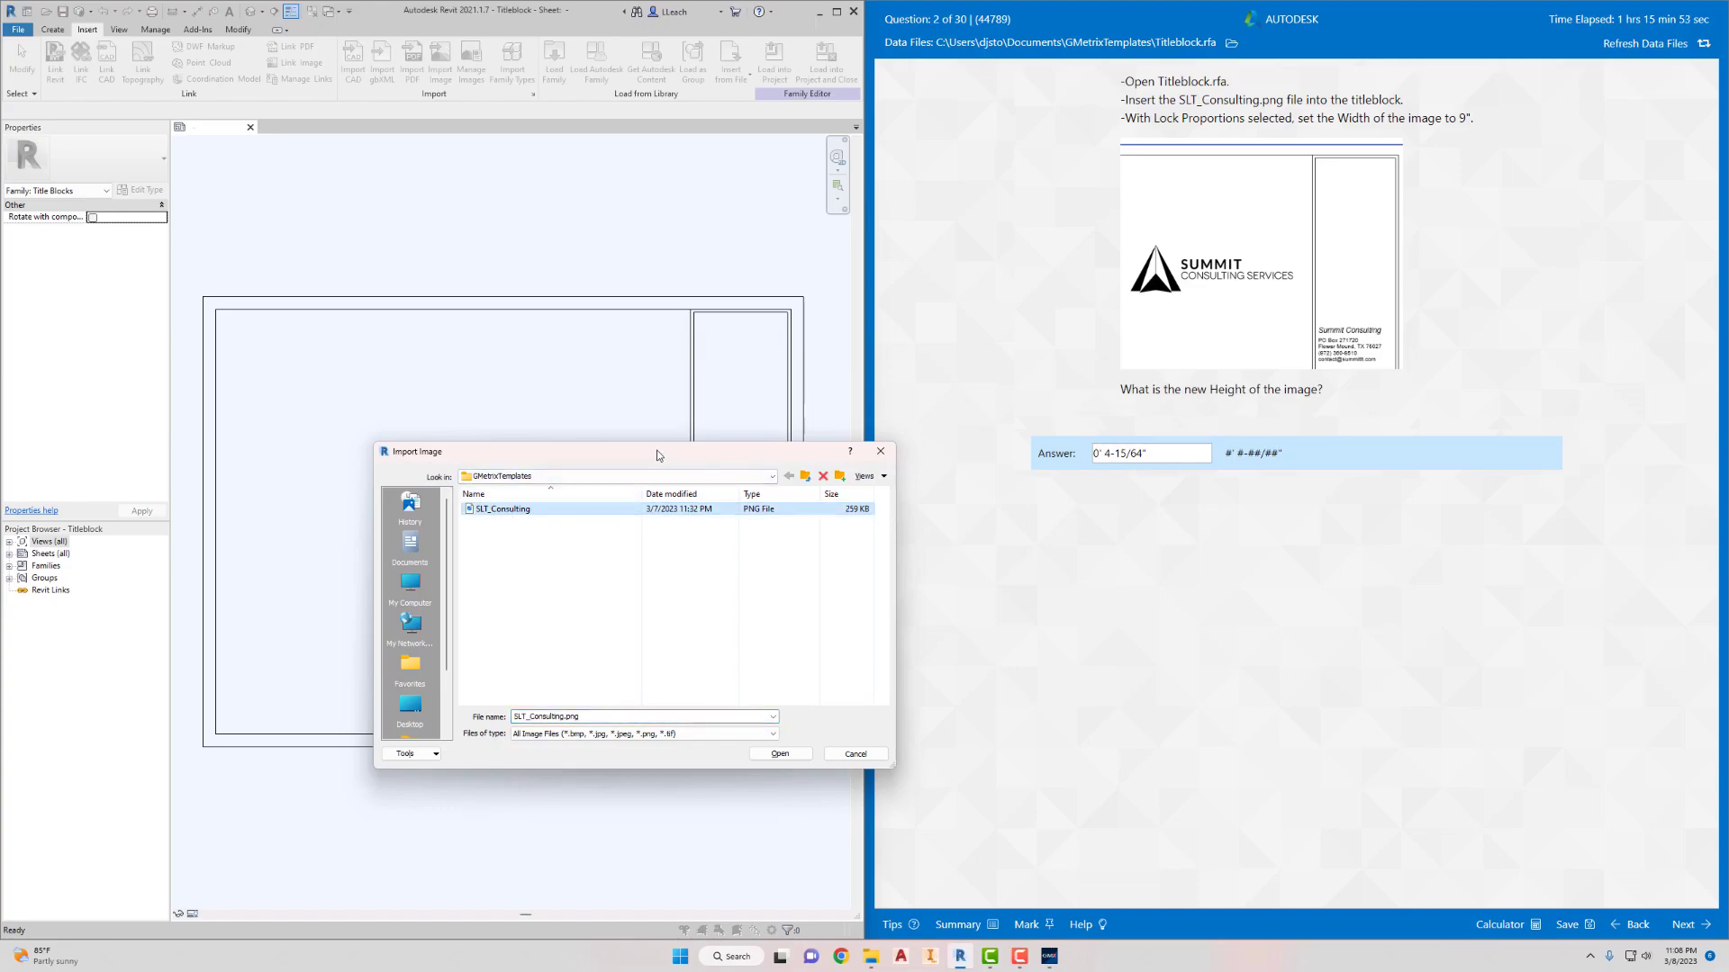
left_click_drag(657, 452, 630, 457)
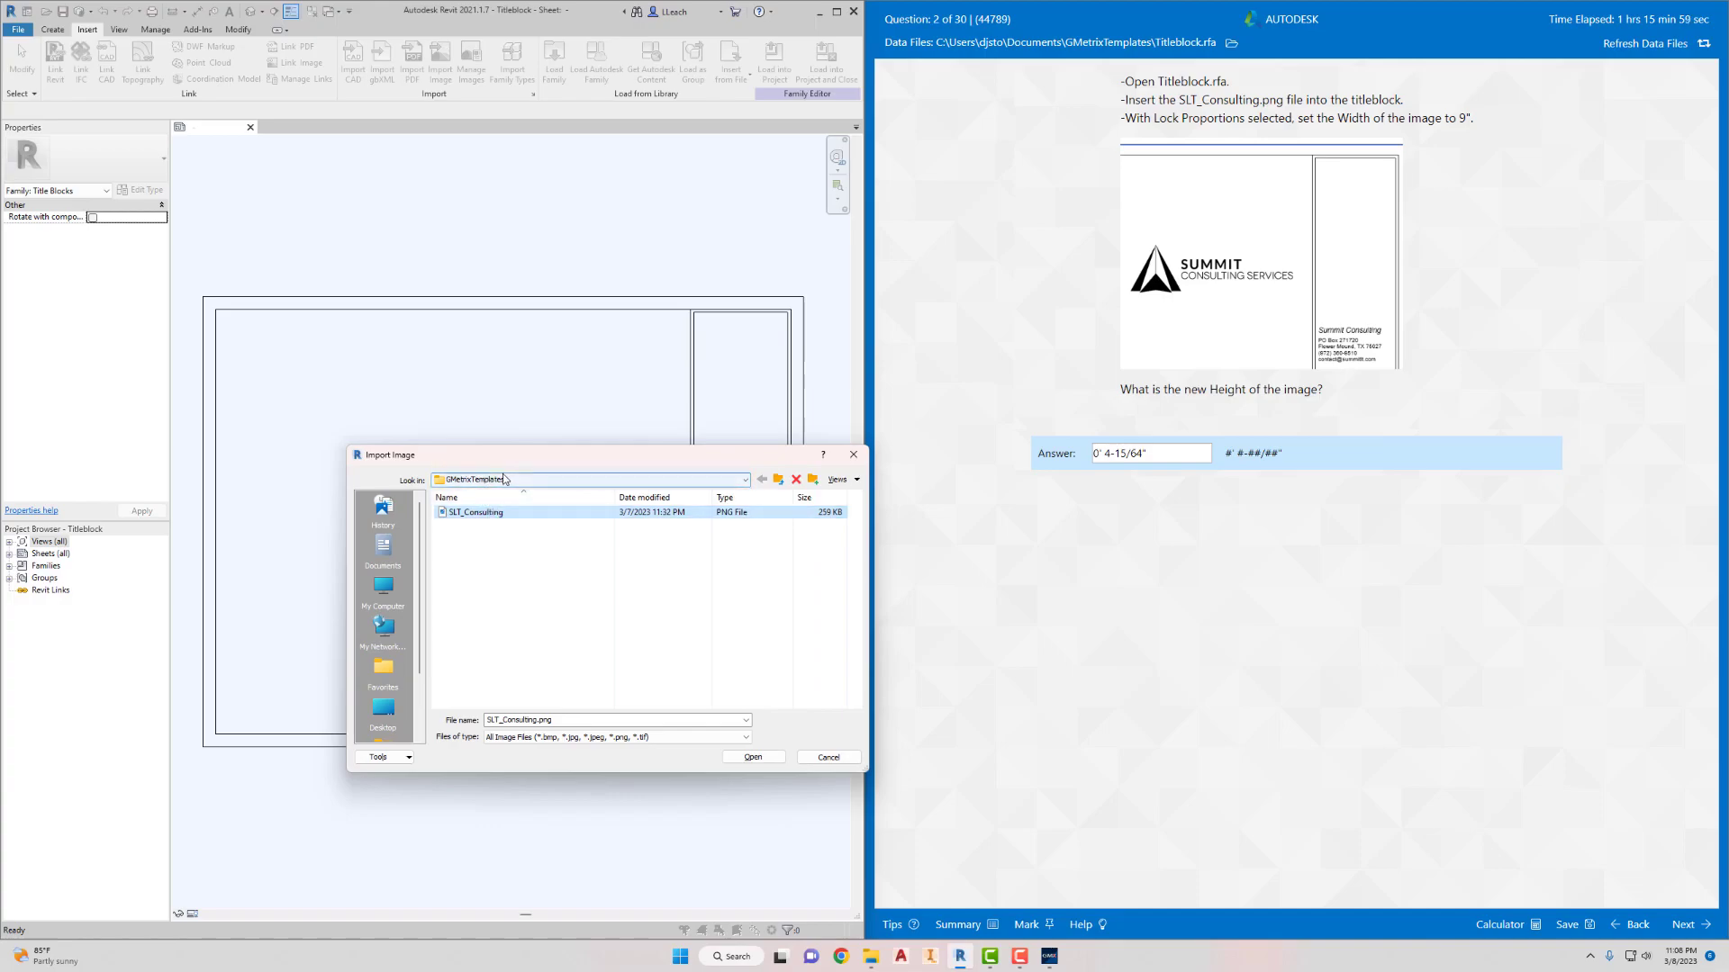
left_click_drag(540, 464, 522, 461)
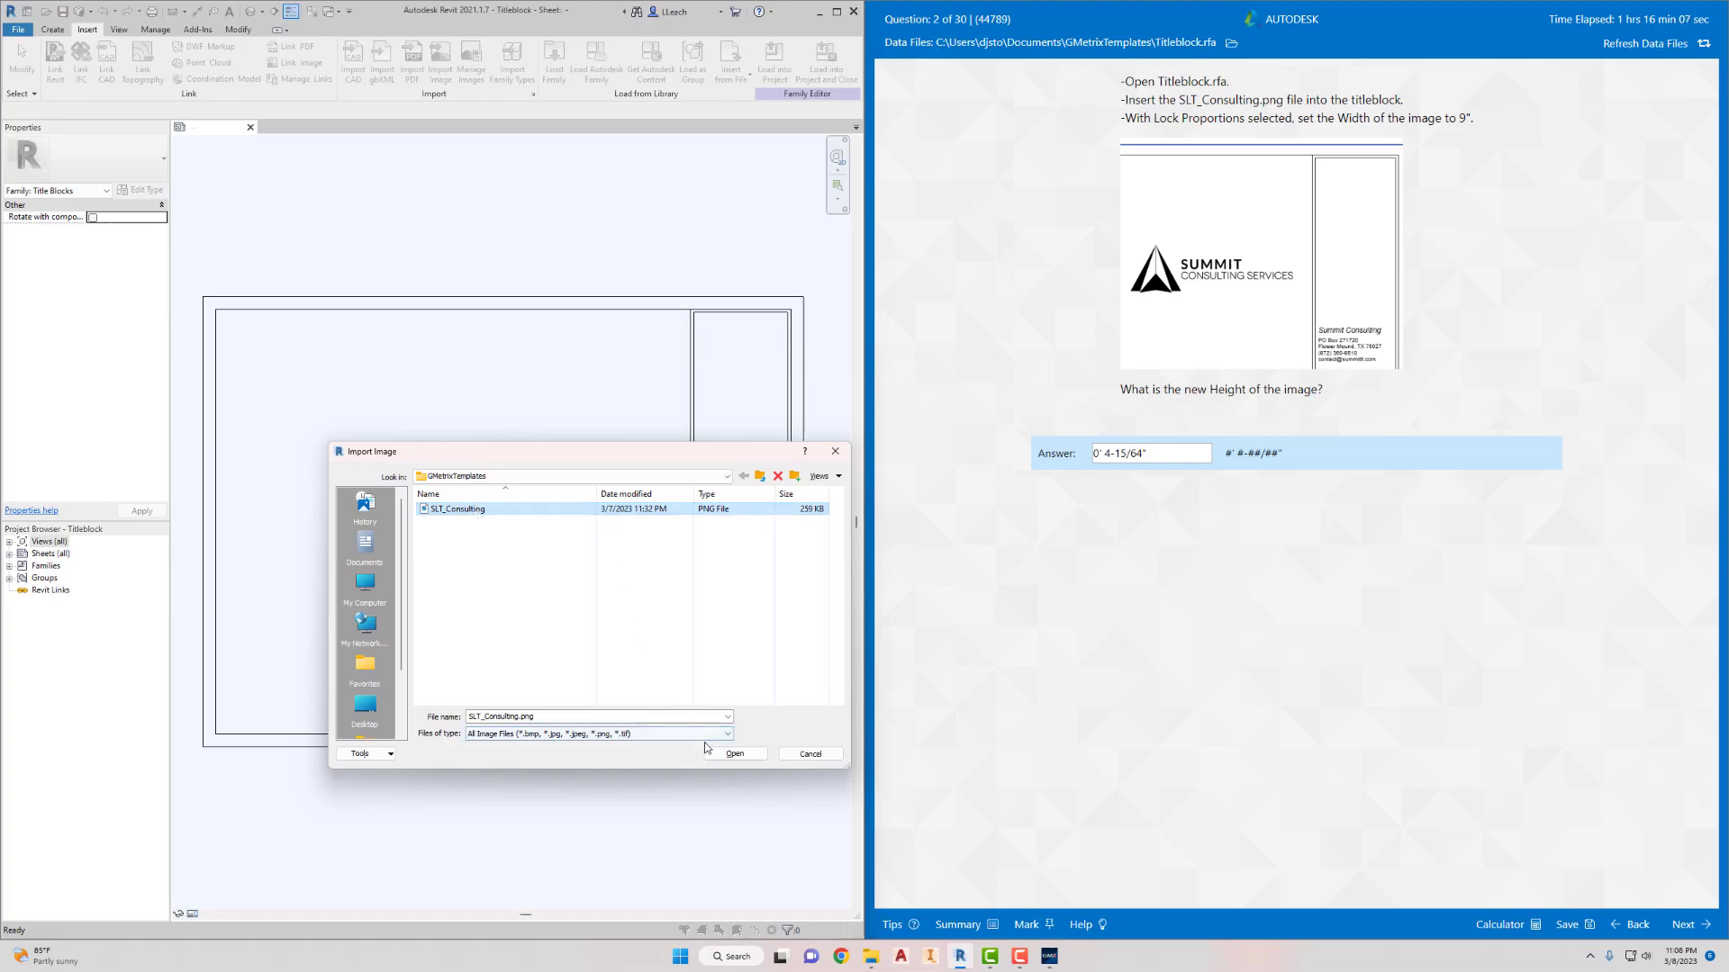
left_click(732, 755)
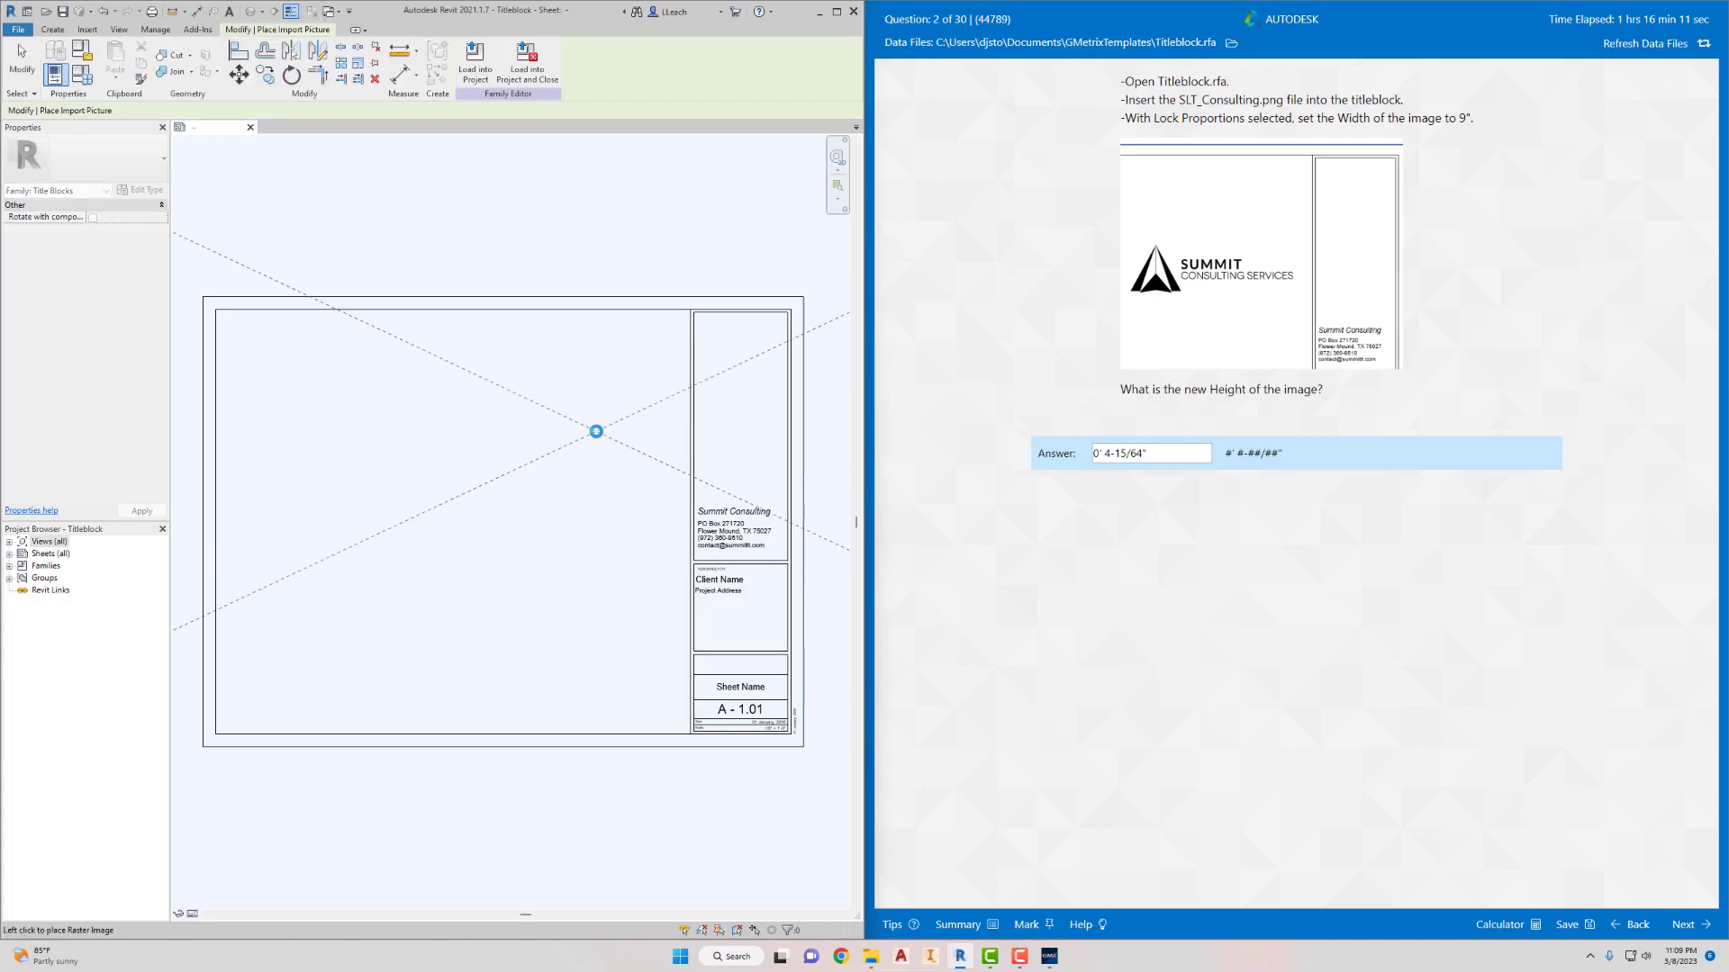
left_click(472, 479)
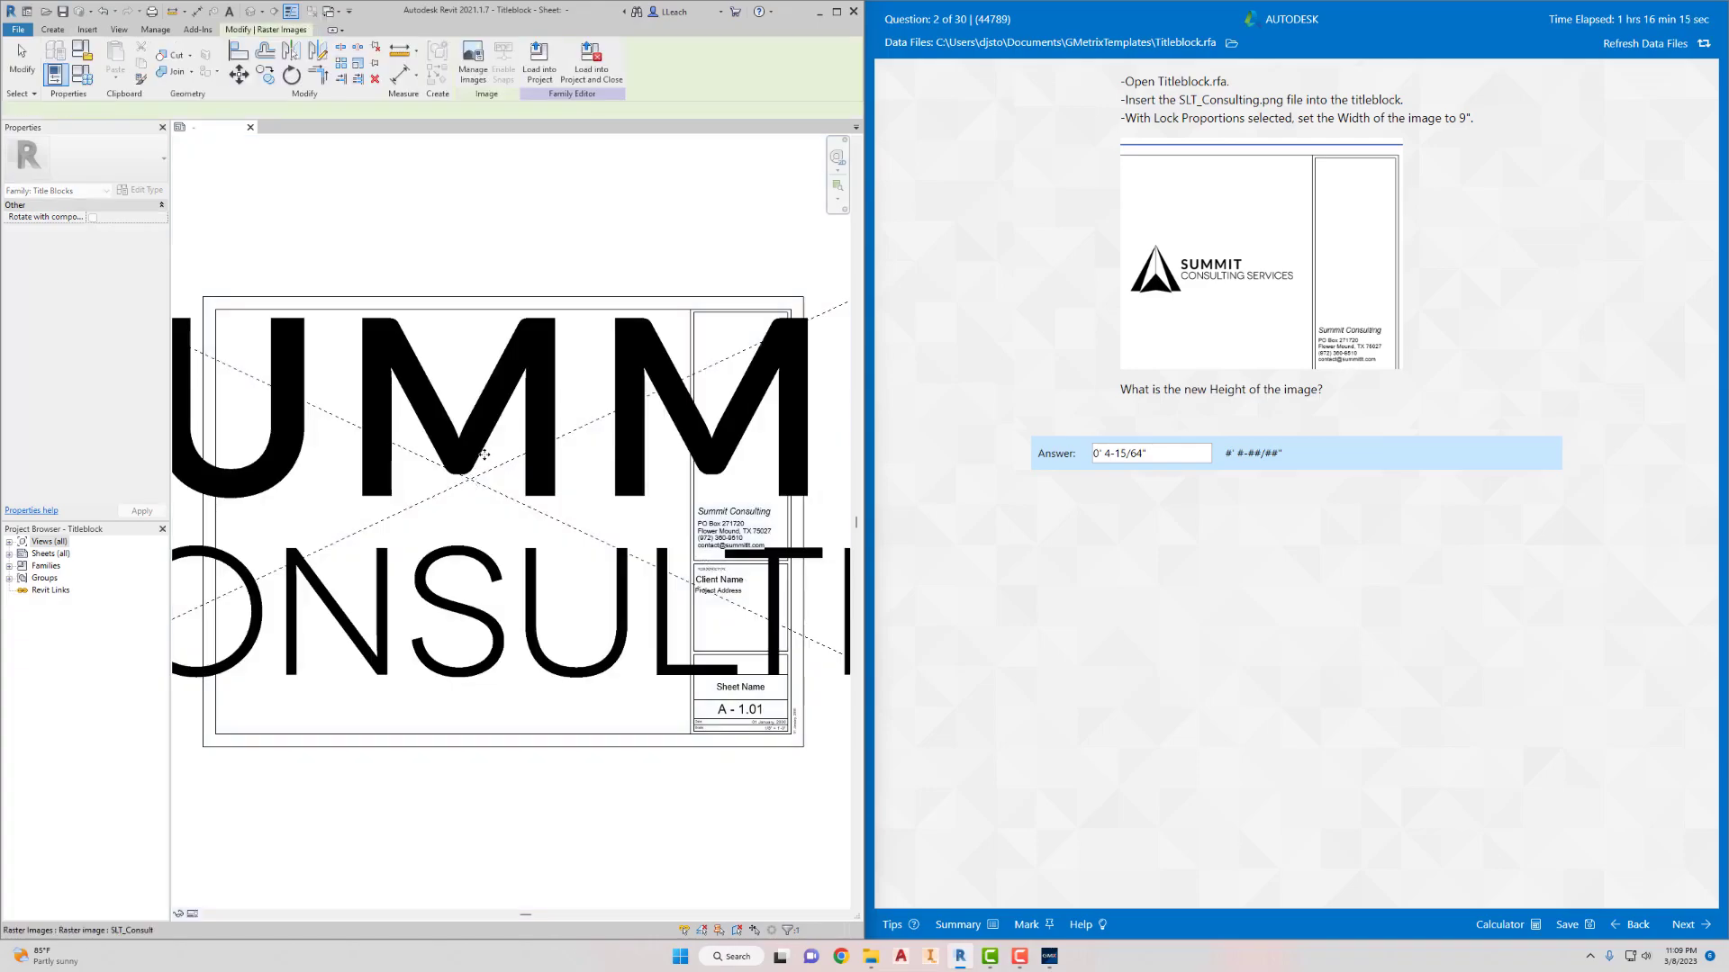
Set the width of the placed SLT_Consulting.png image to 9" with Lock Proportions enabled
left_click(479, 462)
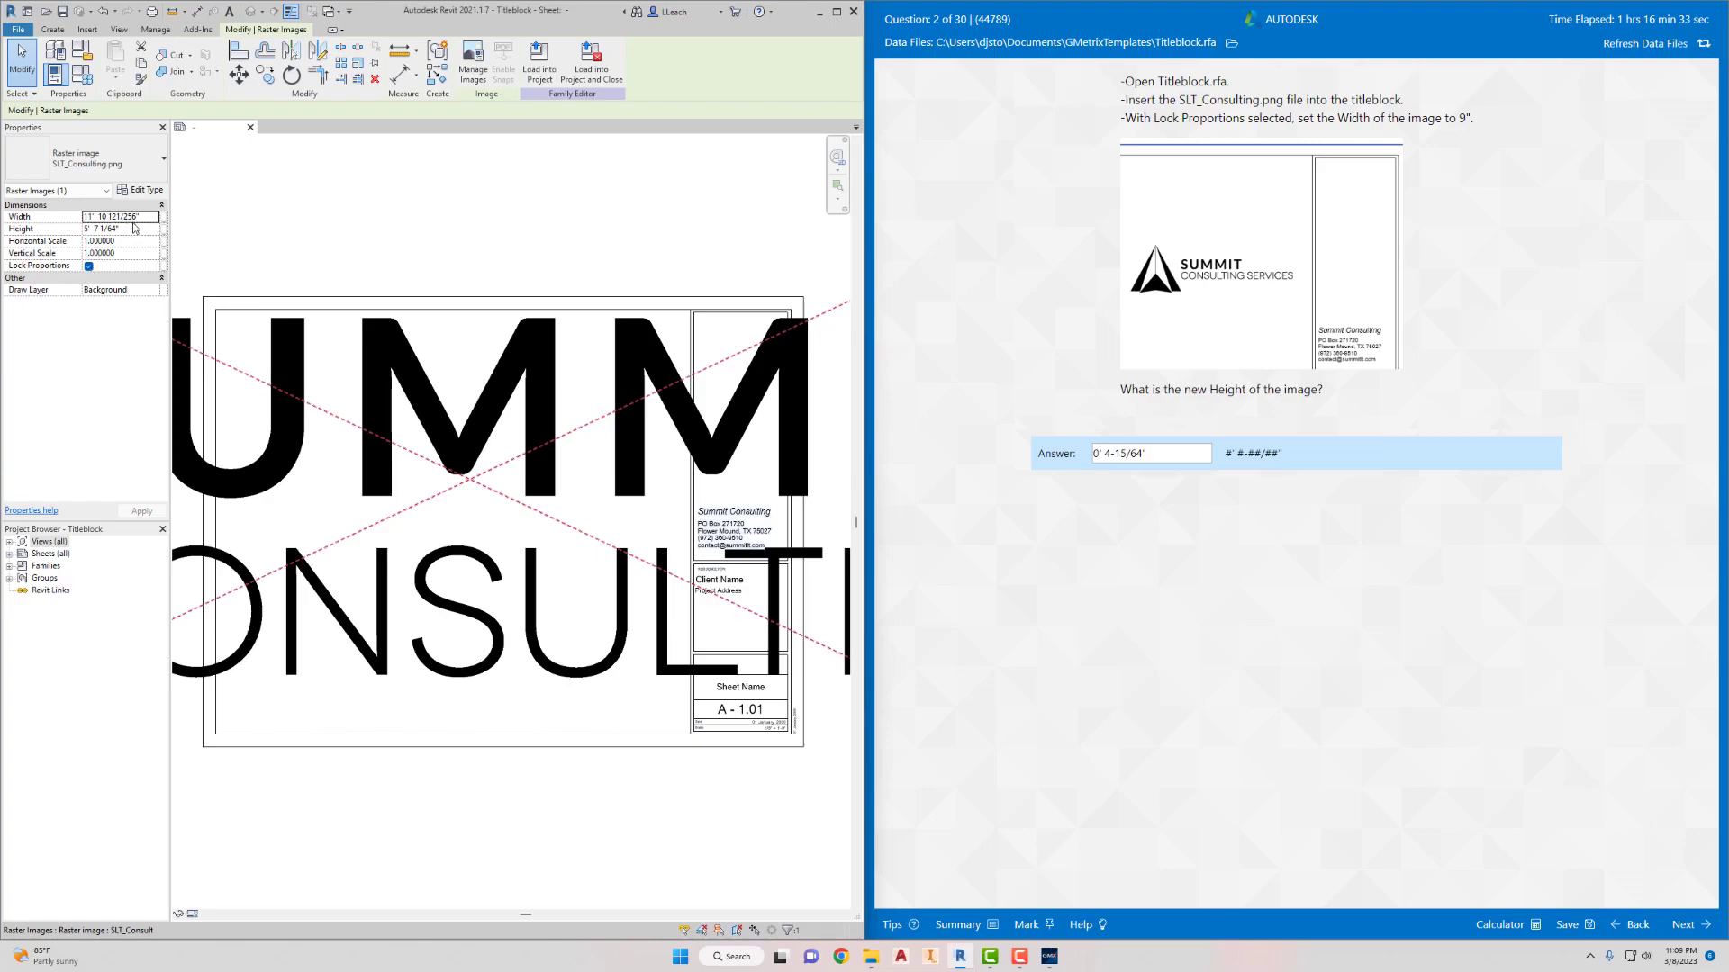
left_click_drag(144, 220, 81, 222)
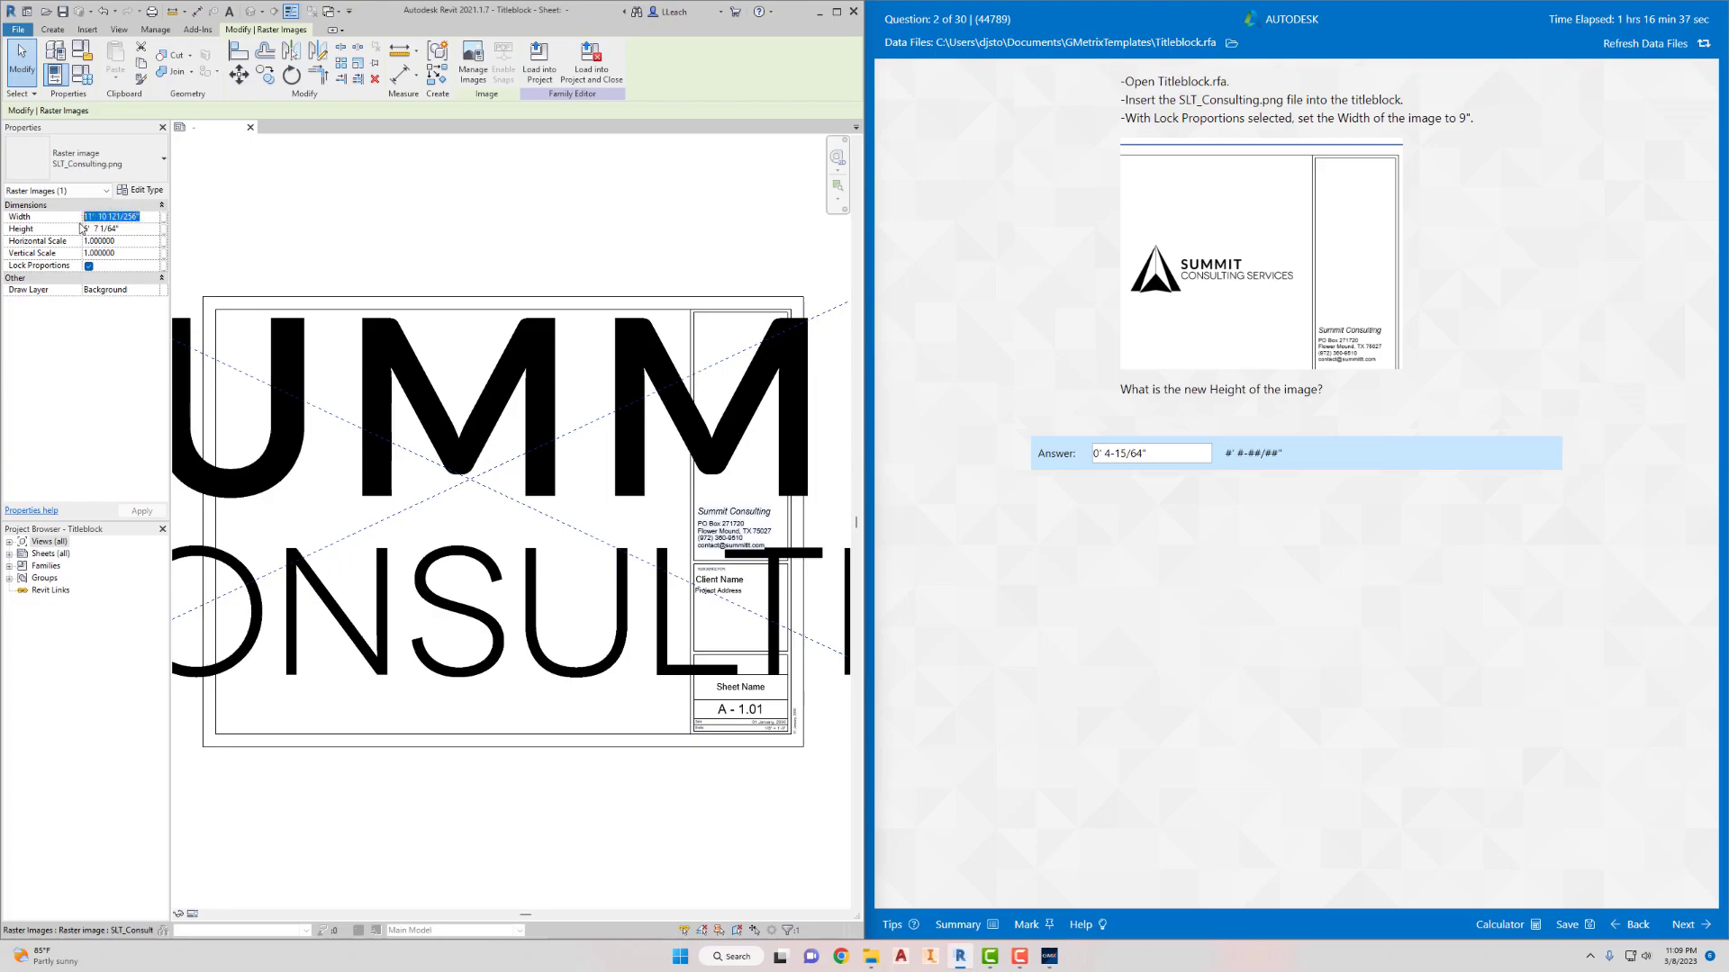
type("9")
key("Return")
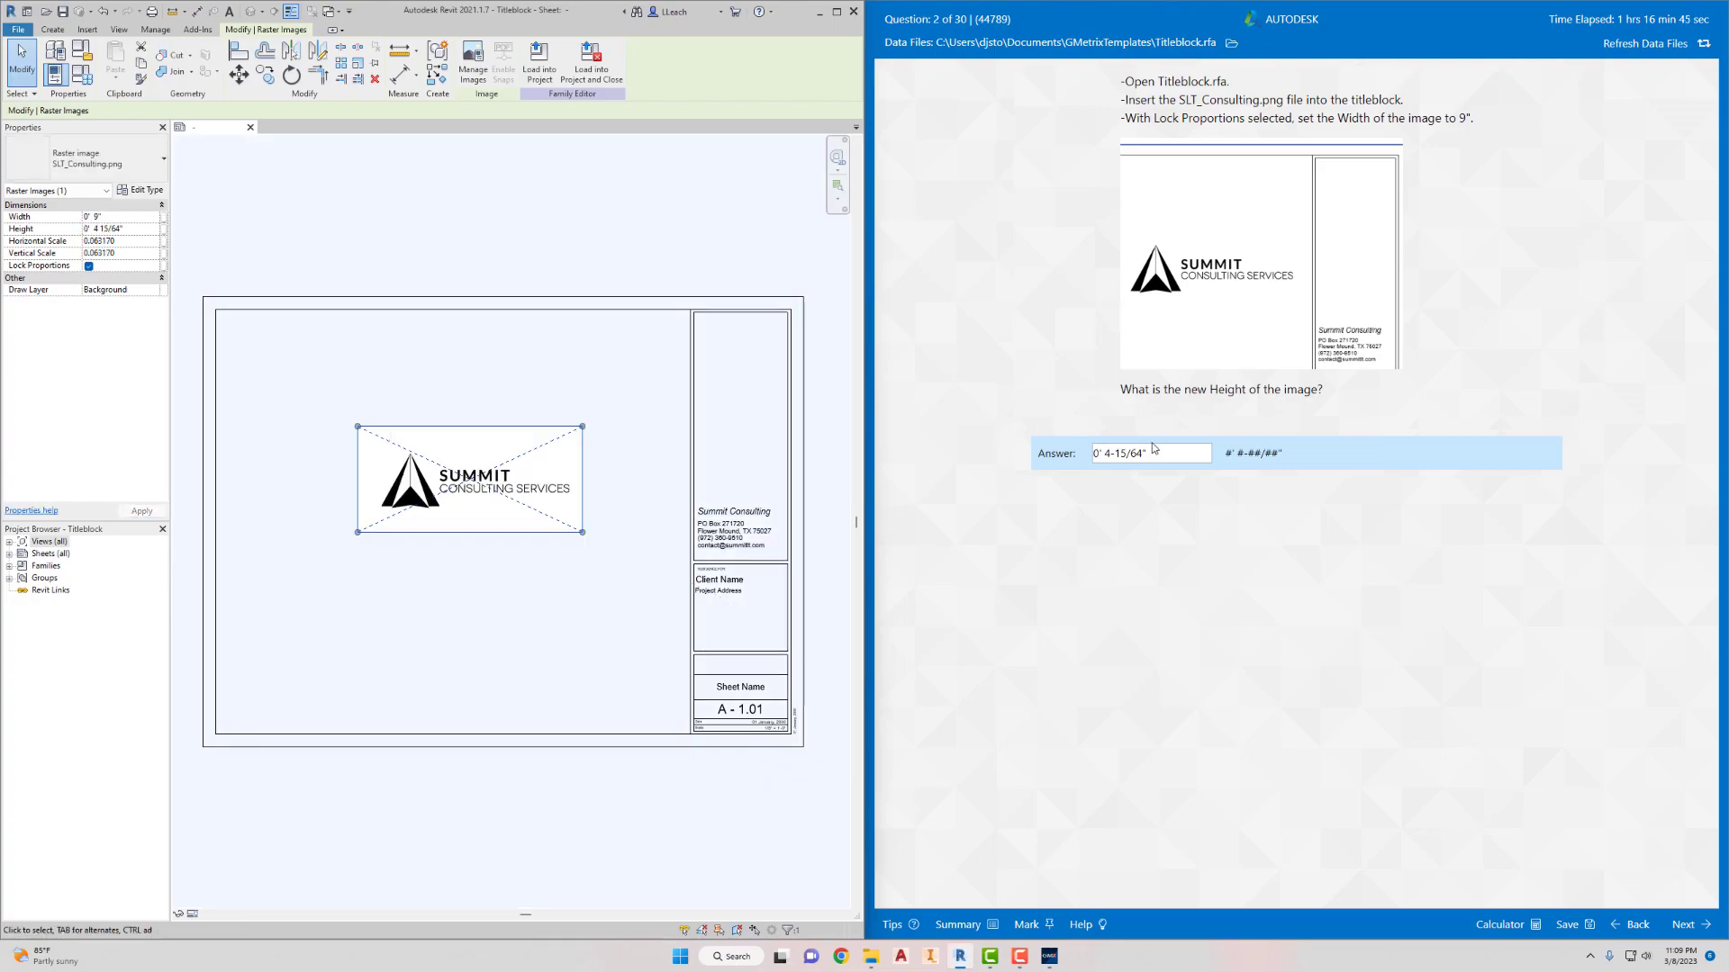
Replace the existing answer to question 2 with the Height value copied from the placed image's properties
left_click_drag(1150, 460, 1073, 478)
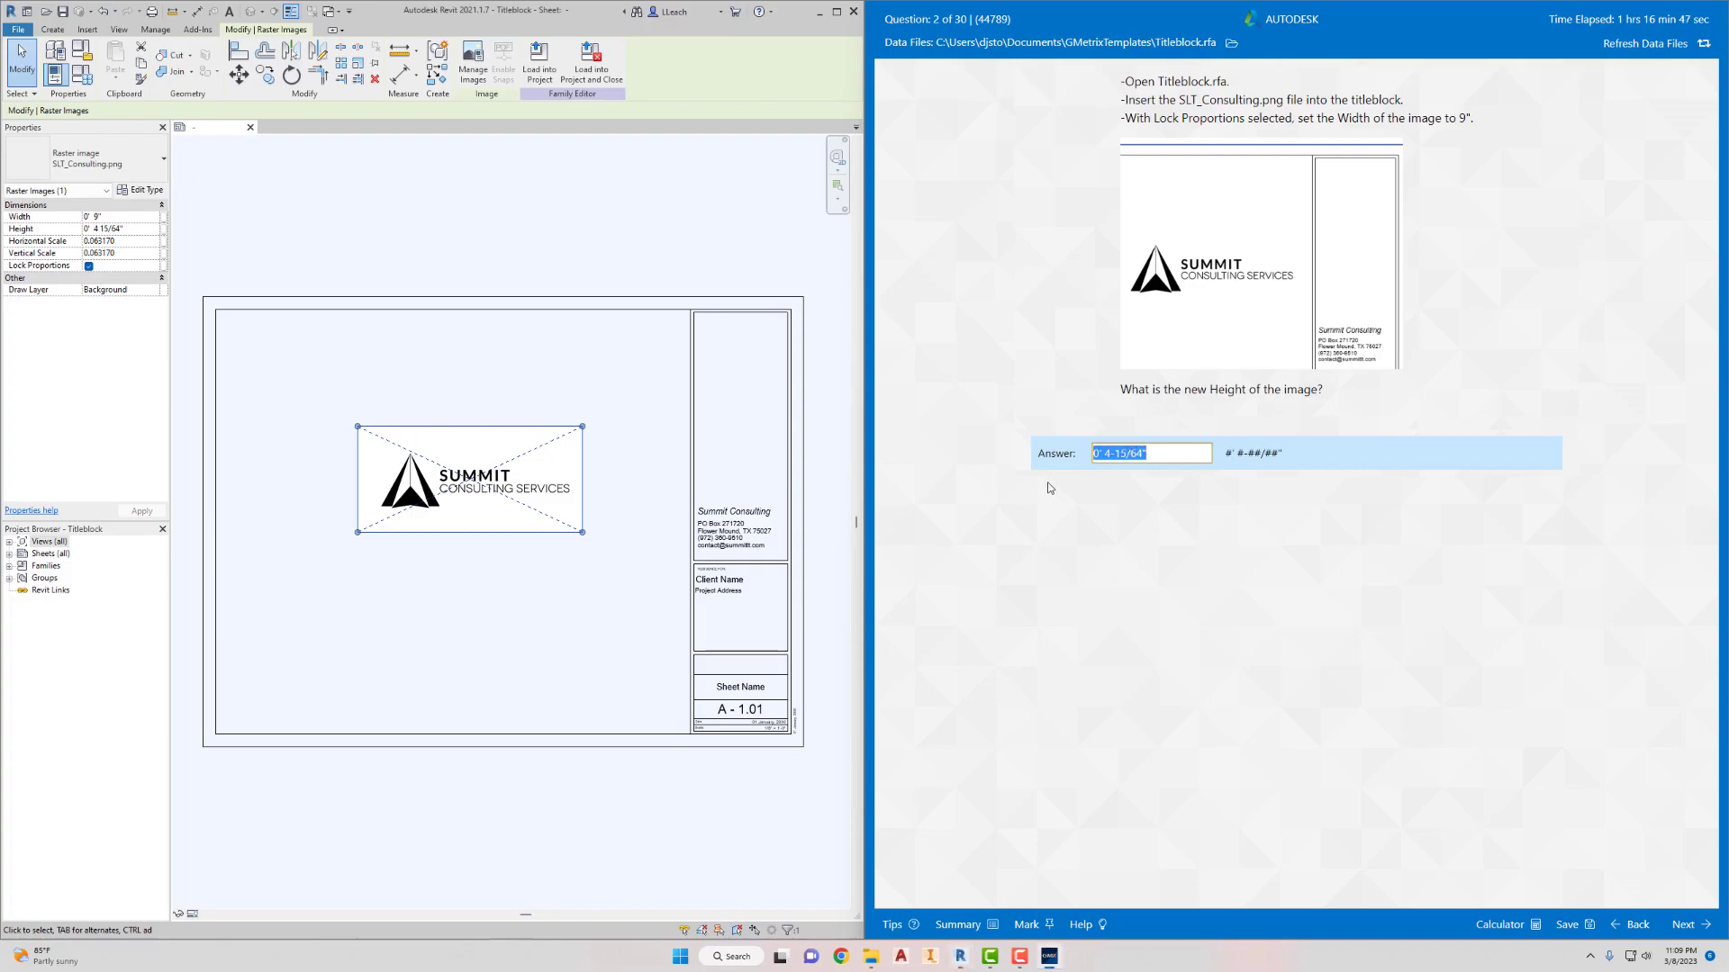
key("BackSpace")
left_click(128, 228)
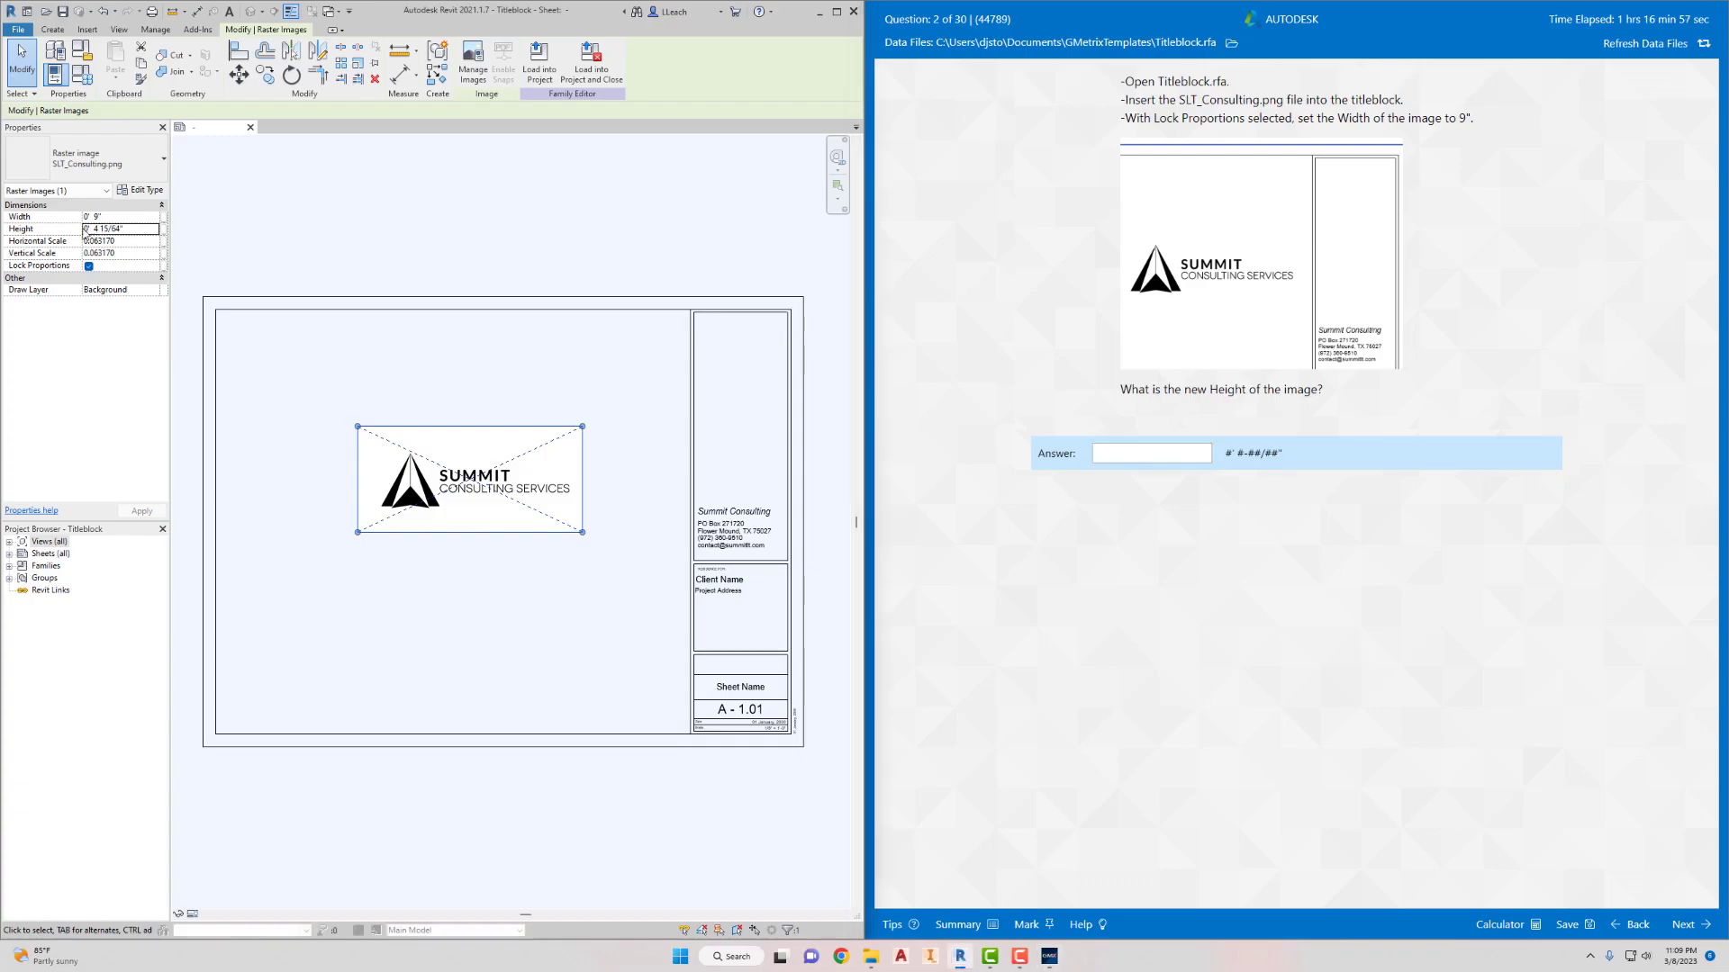
left_click_drag(128, 228, 82, 228)
key("ctrl+c")
left_click(1134, 452)
key("ctrl+v")
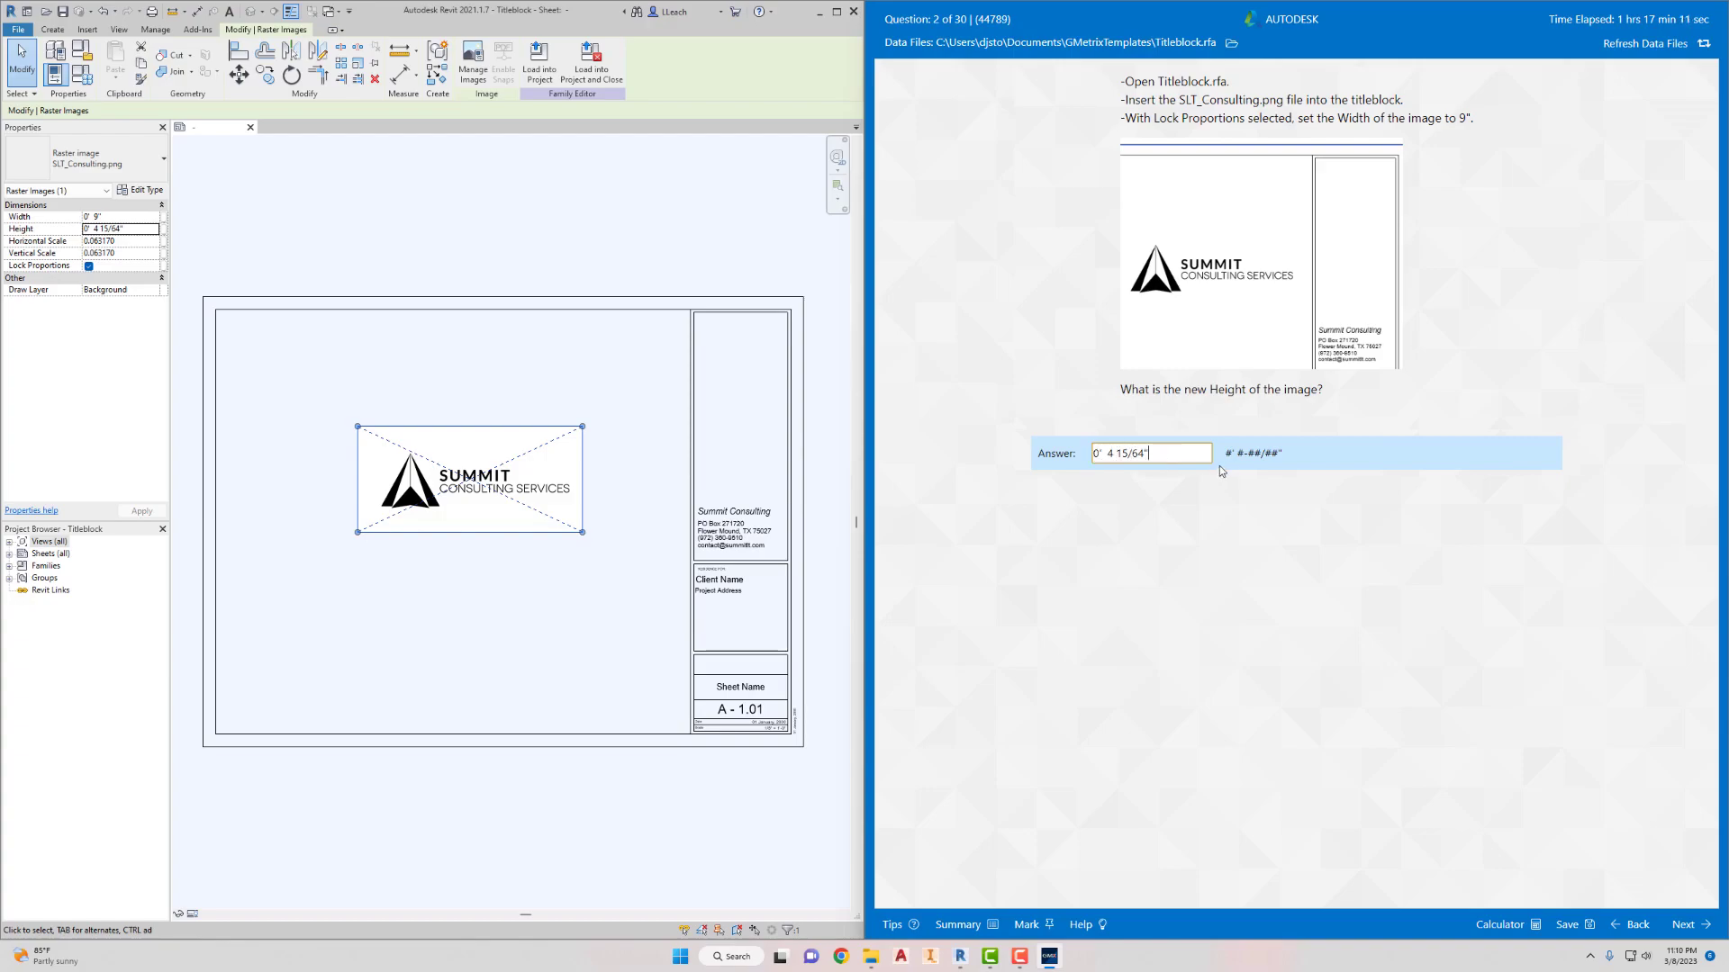
Reformat the answer as 0' 4-15/64", submit it and continue to question 3
left_click(1105, 456)
key("BackSpace")
key("BackSpace")
type("' 4-")
left_click(1684, 925)
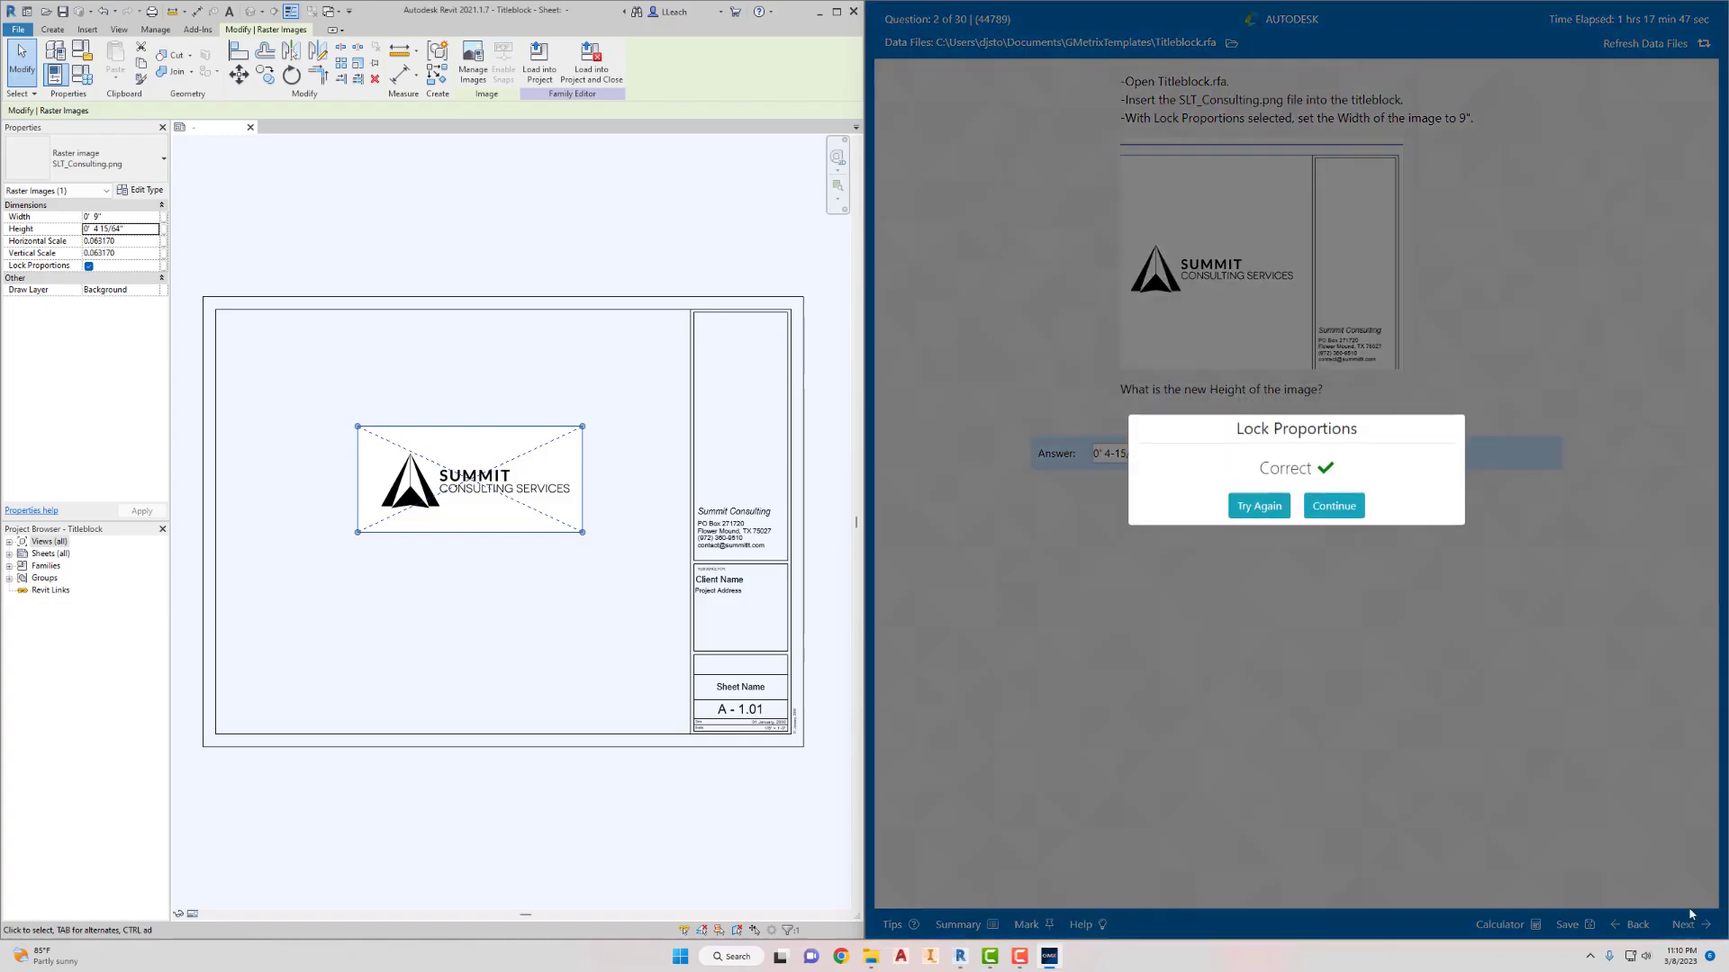
left_click(1341, 509)
Clear the existing answer to question 3
type("16")
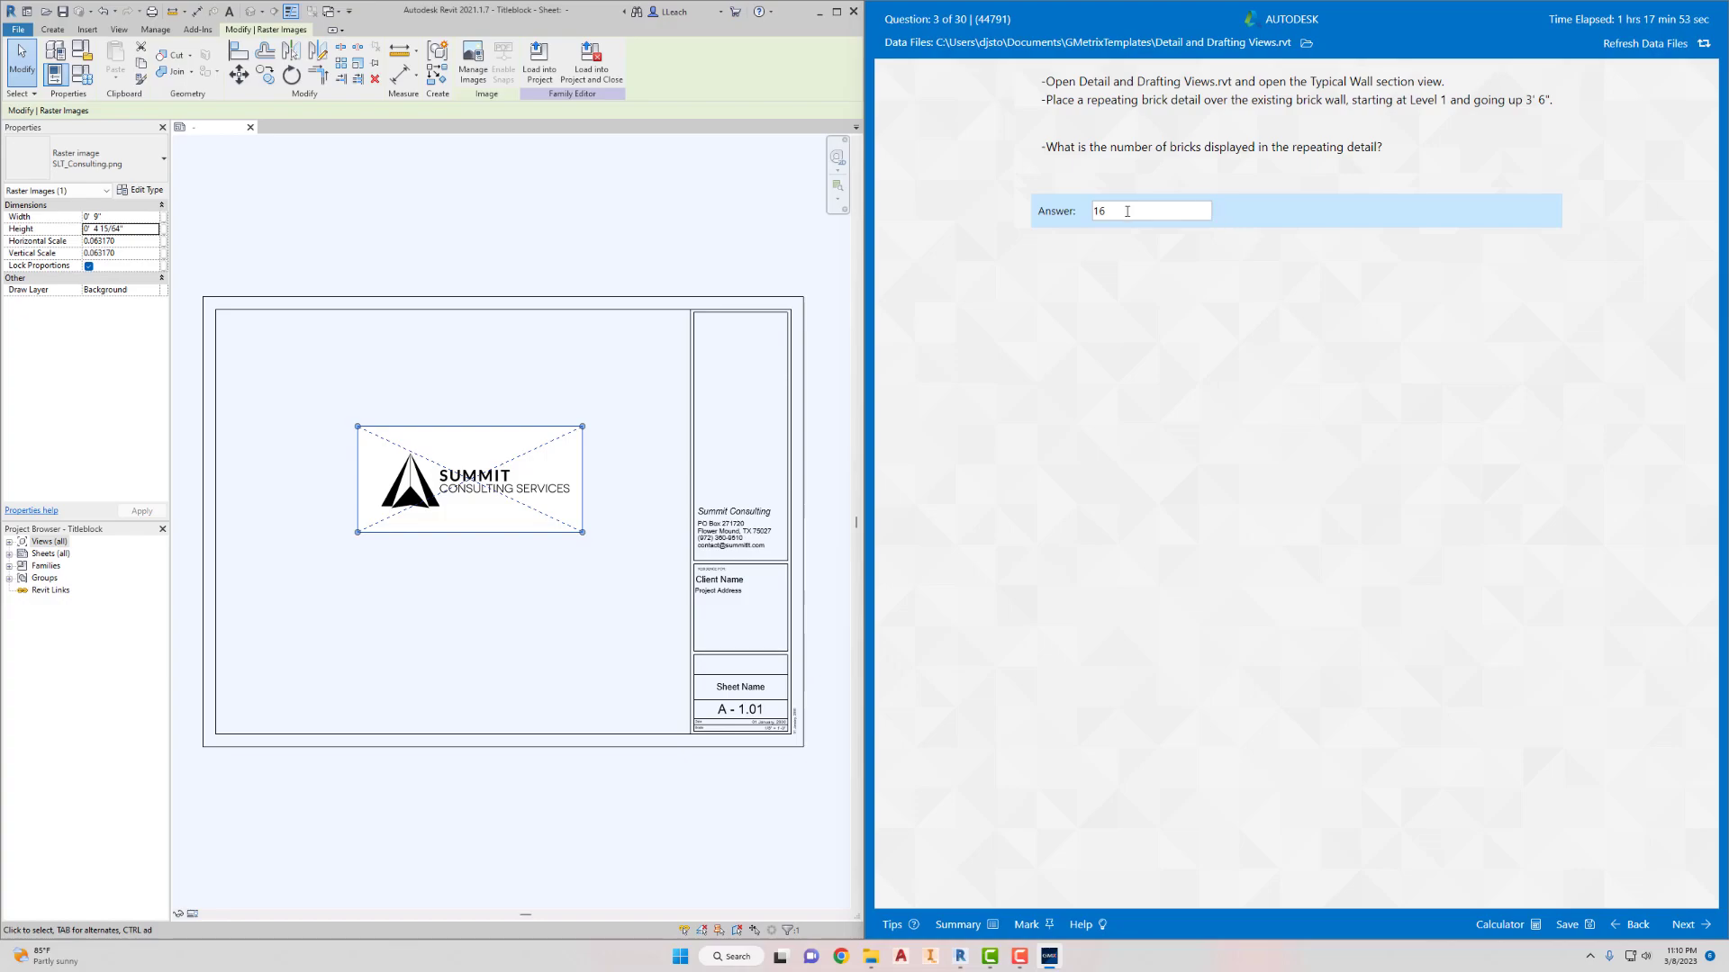
left_click_drag(1127, 212, 1057, 219)
key("BackSpace")
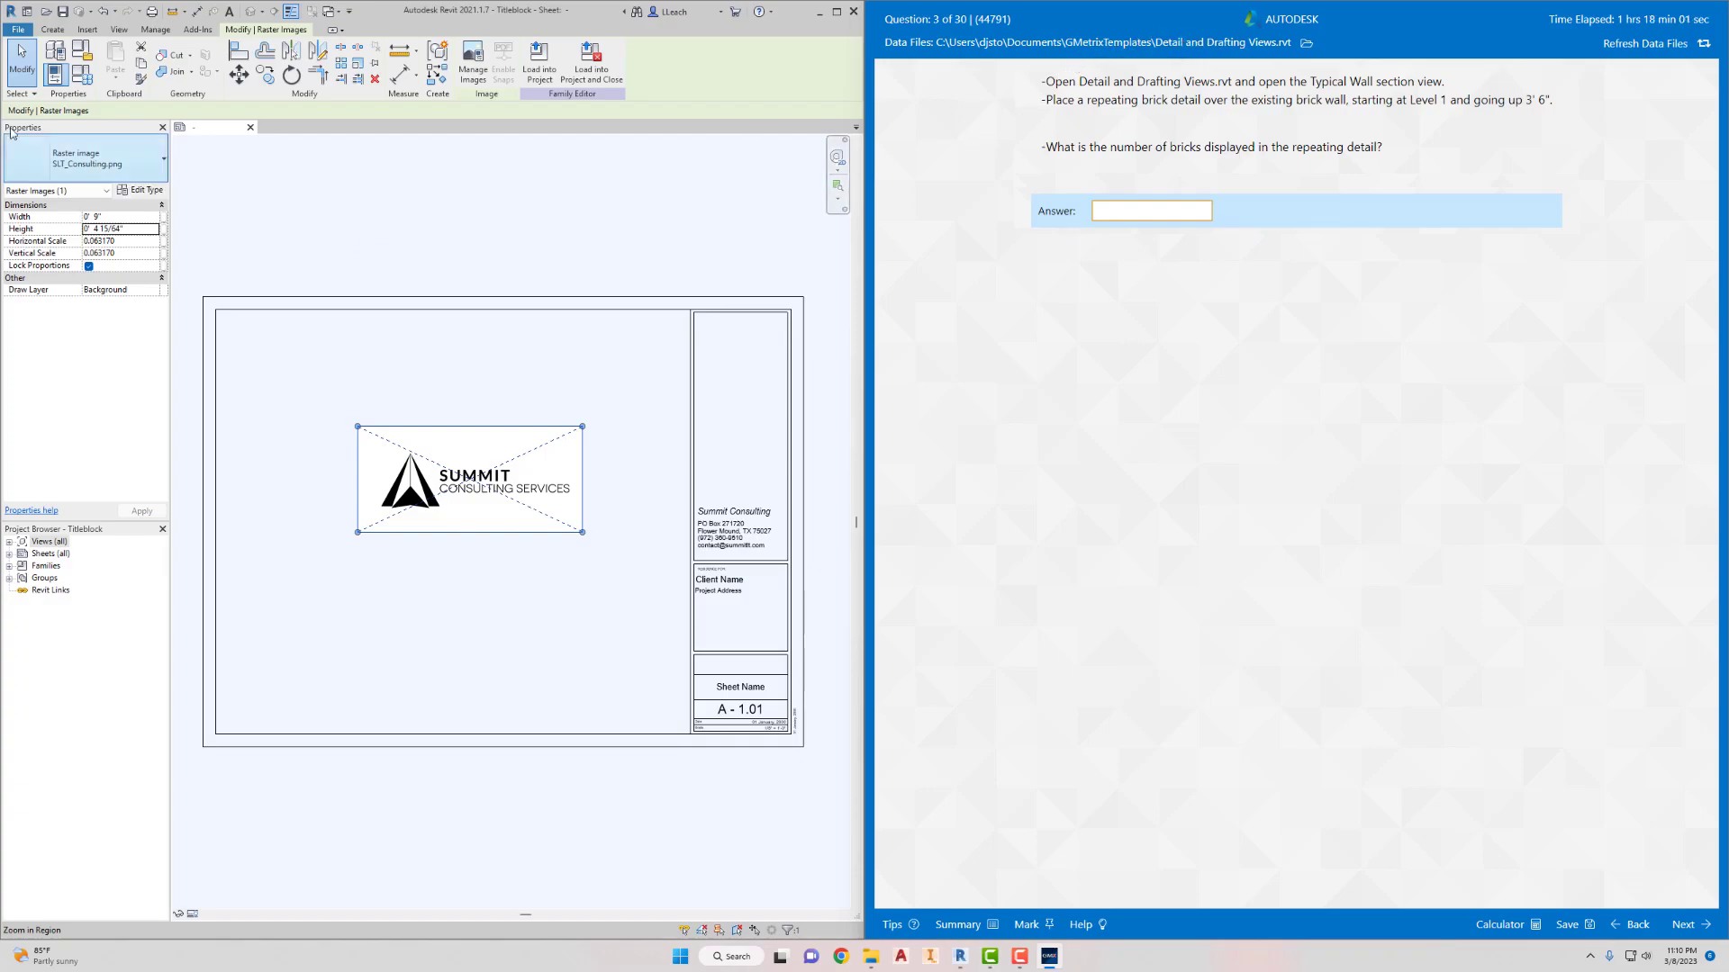
Close the Titleblock family without saving its changes
left_click(19, 32)
left_click(25, 300)
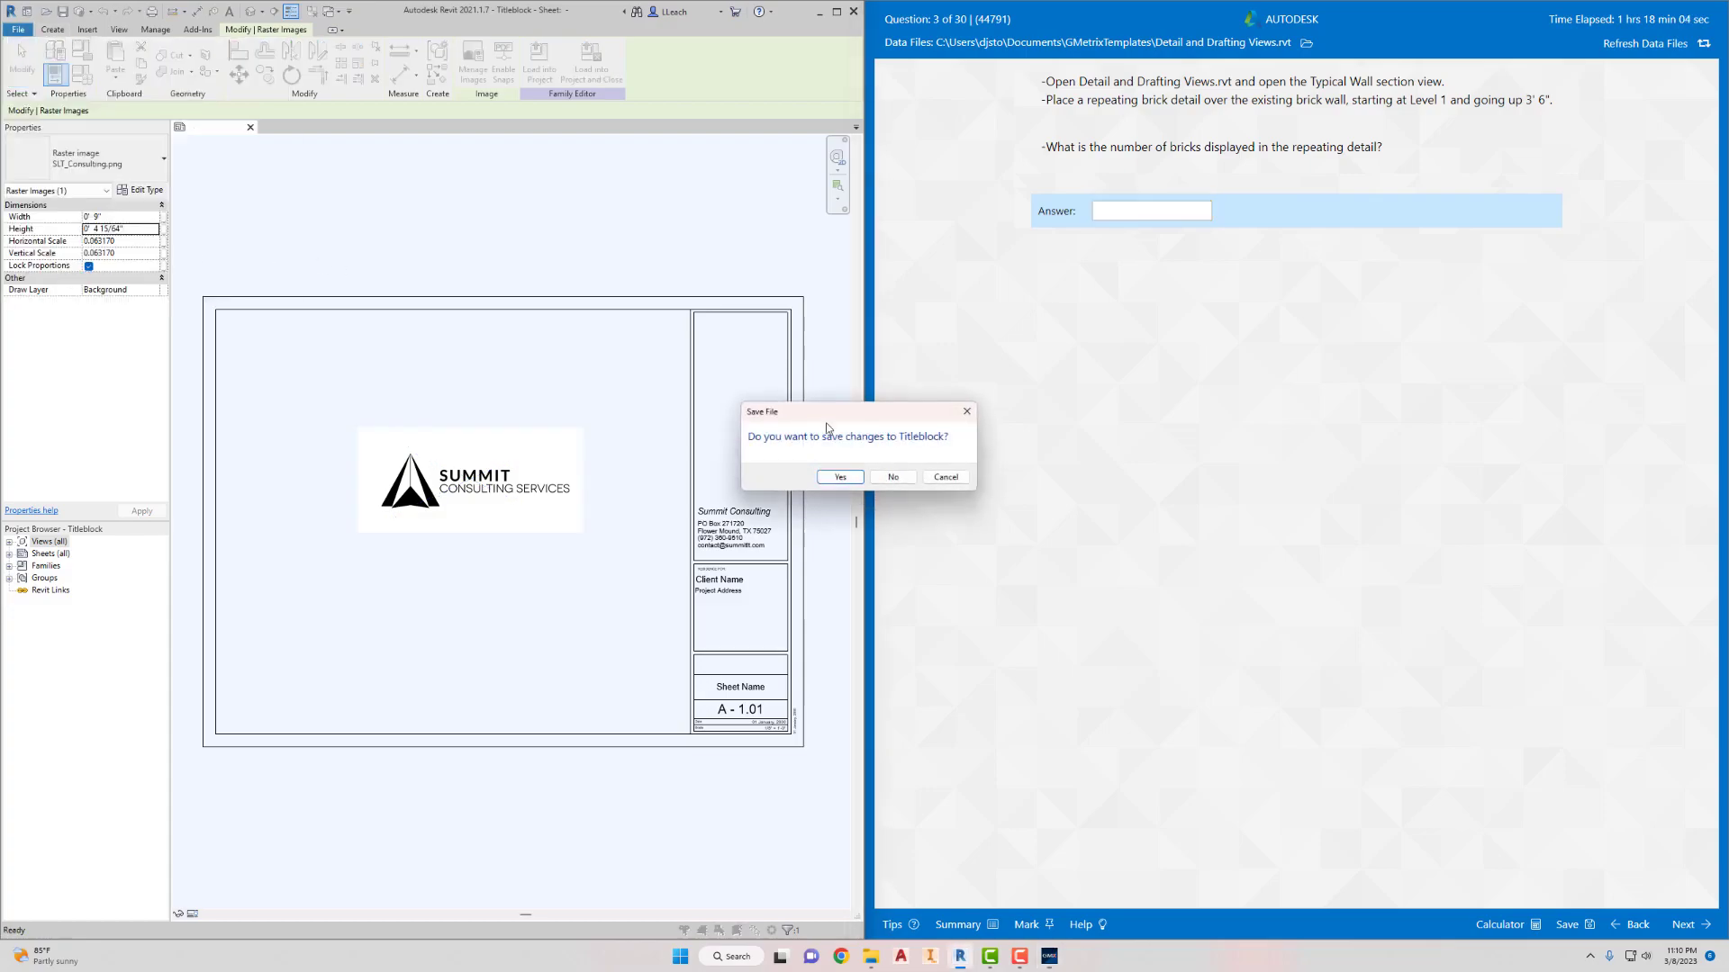
left_click(892, 477)
Open Detail and Drafting Views.rvt from the GMetrixTemplates folder and display its Typical Wall Section view
left_click(91, 167)
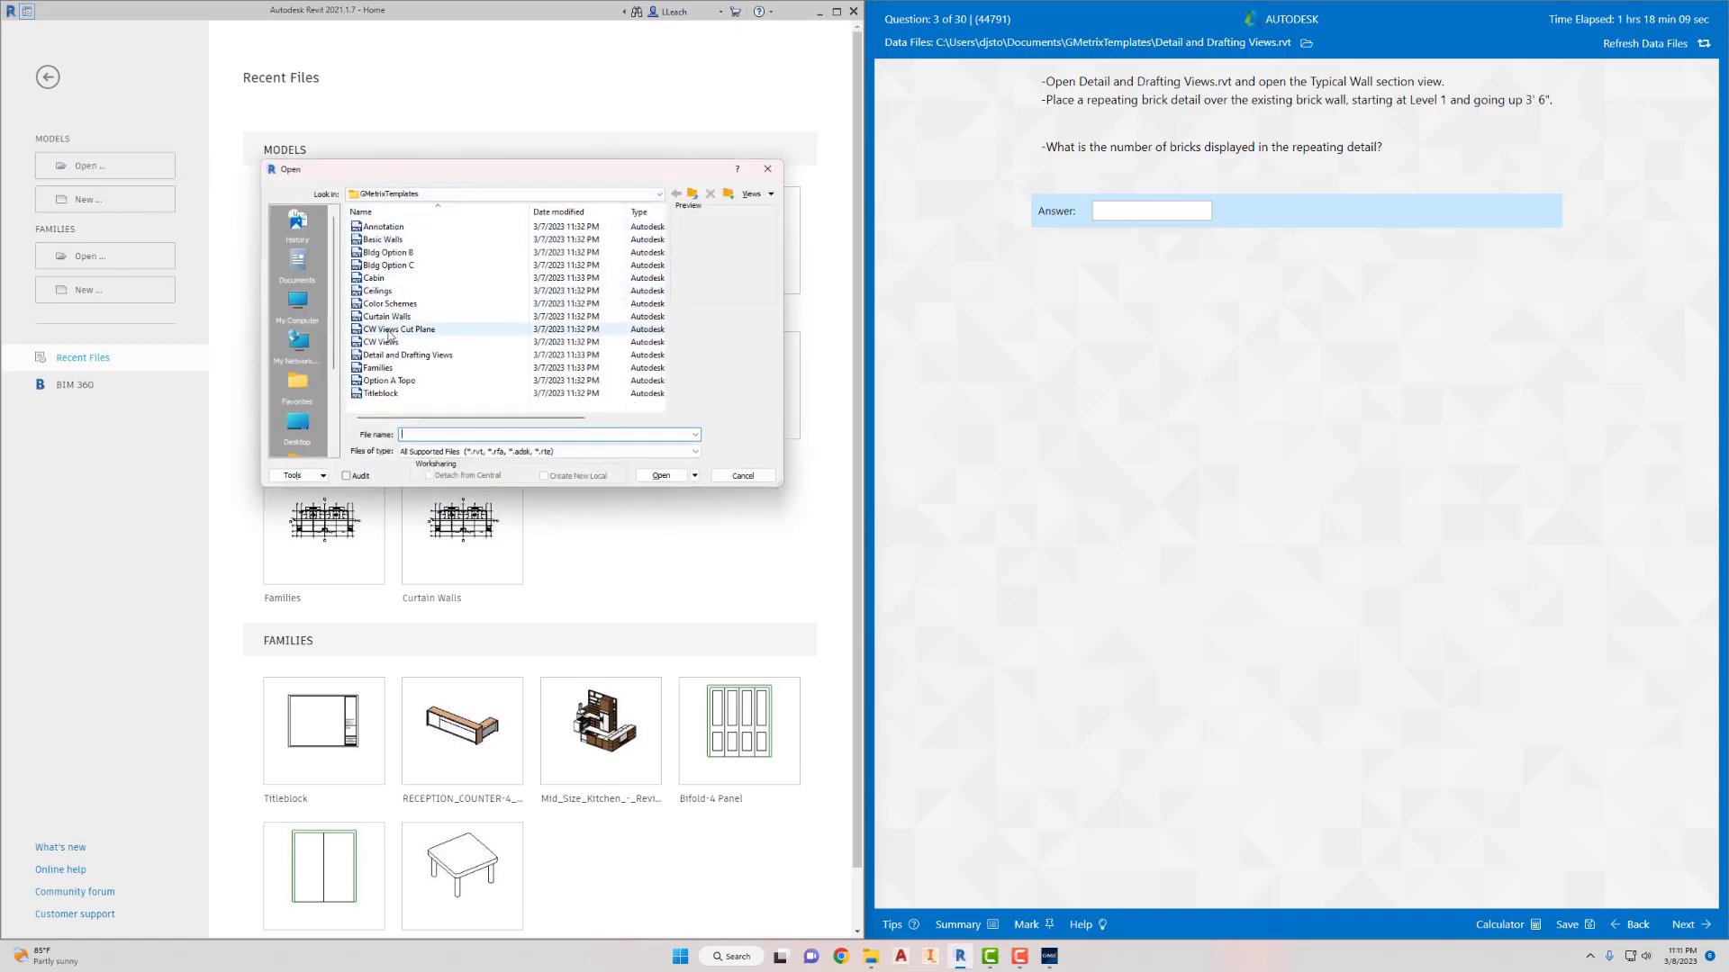
left_click(409, 355)
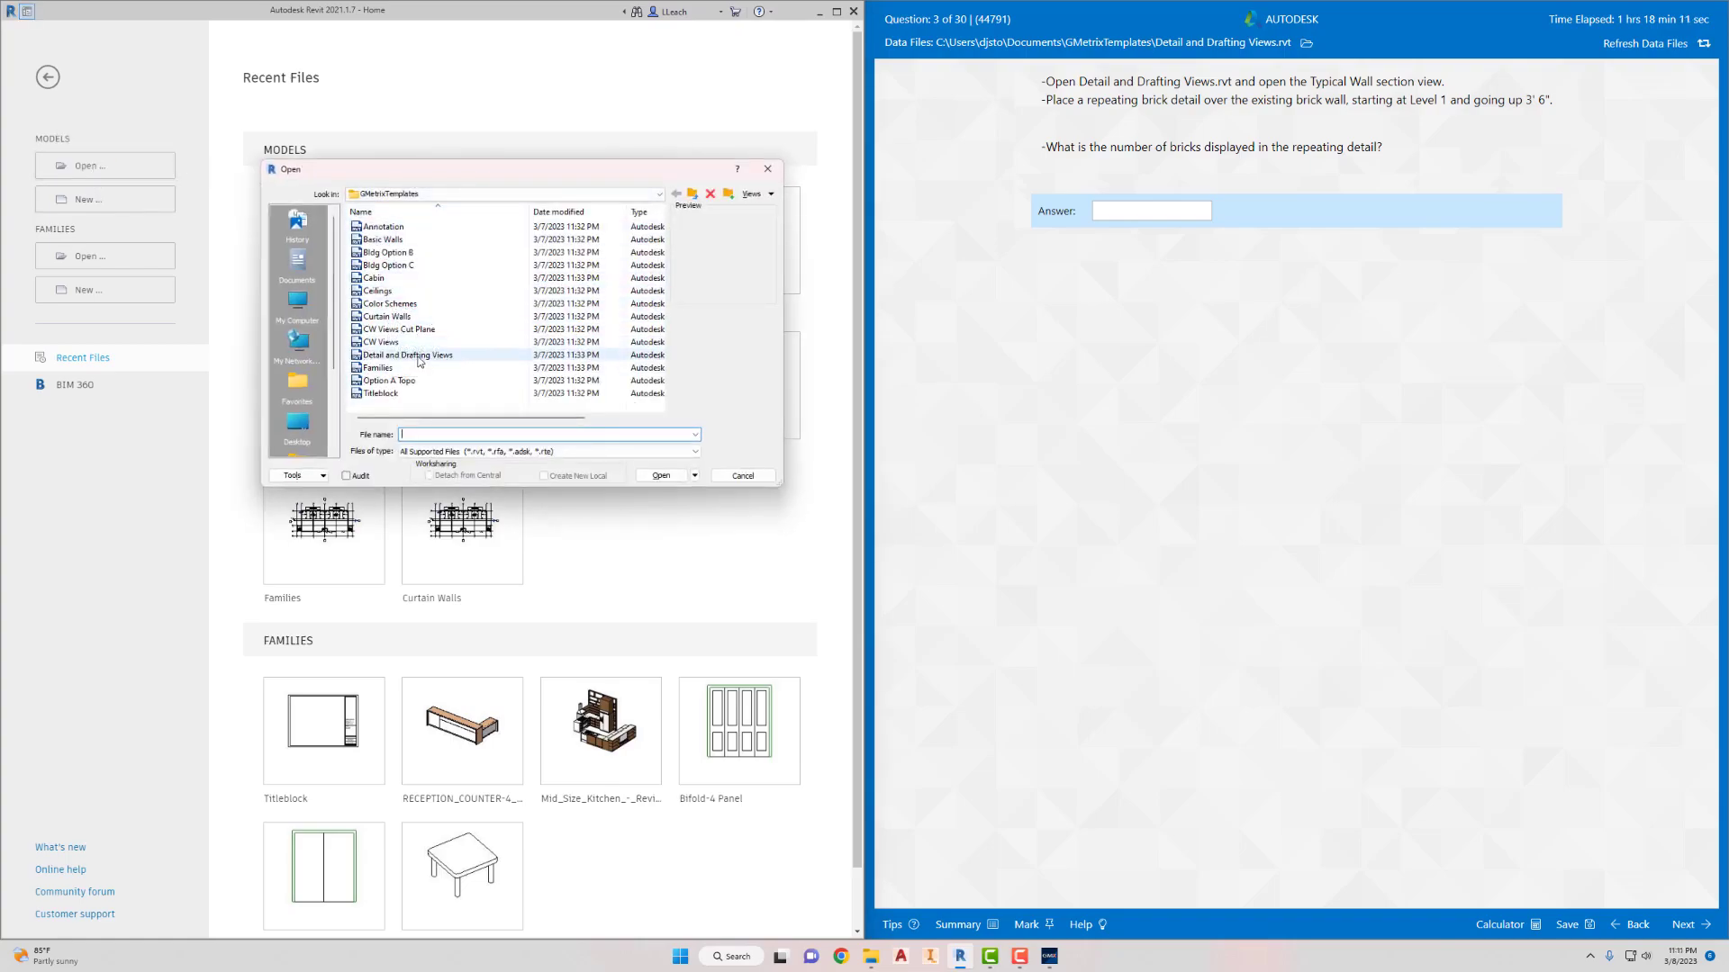
left_click(672, 475)
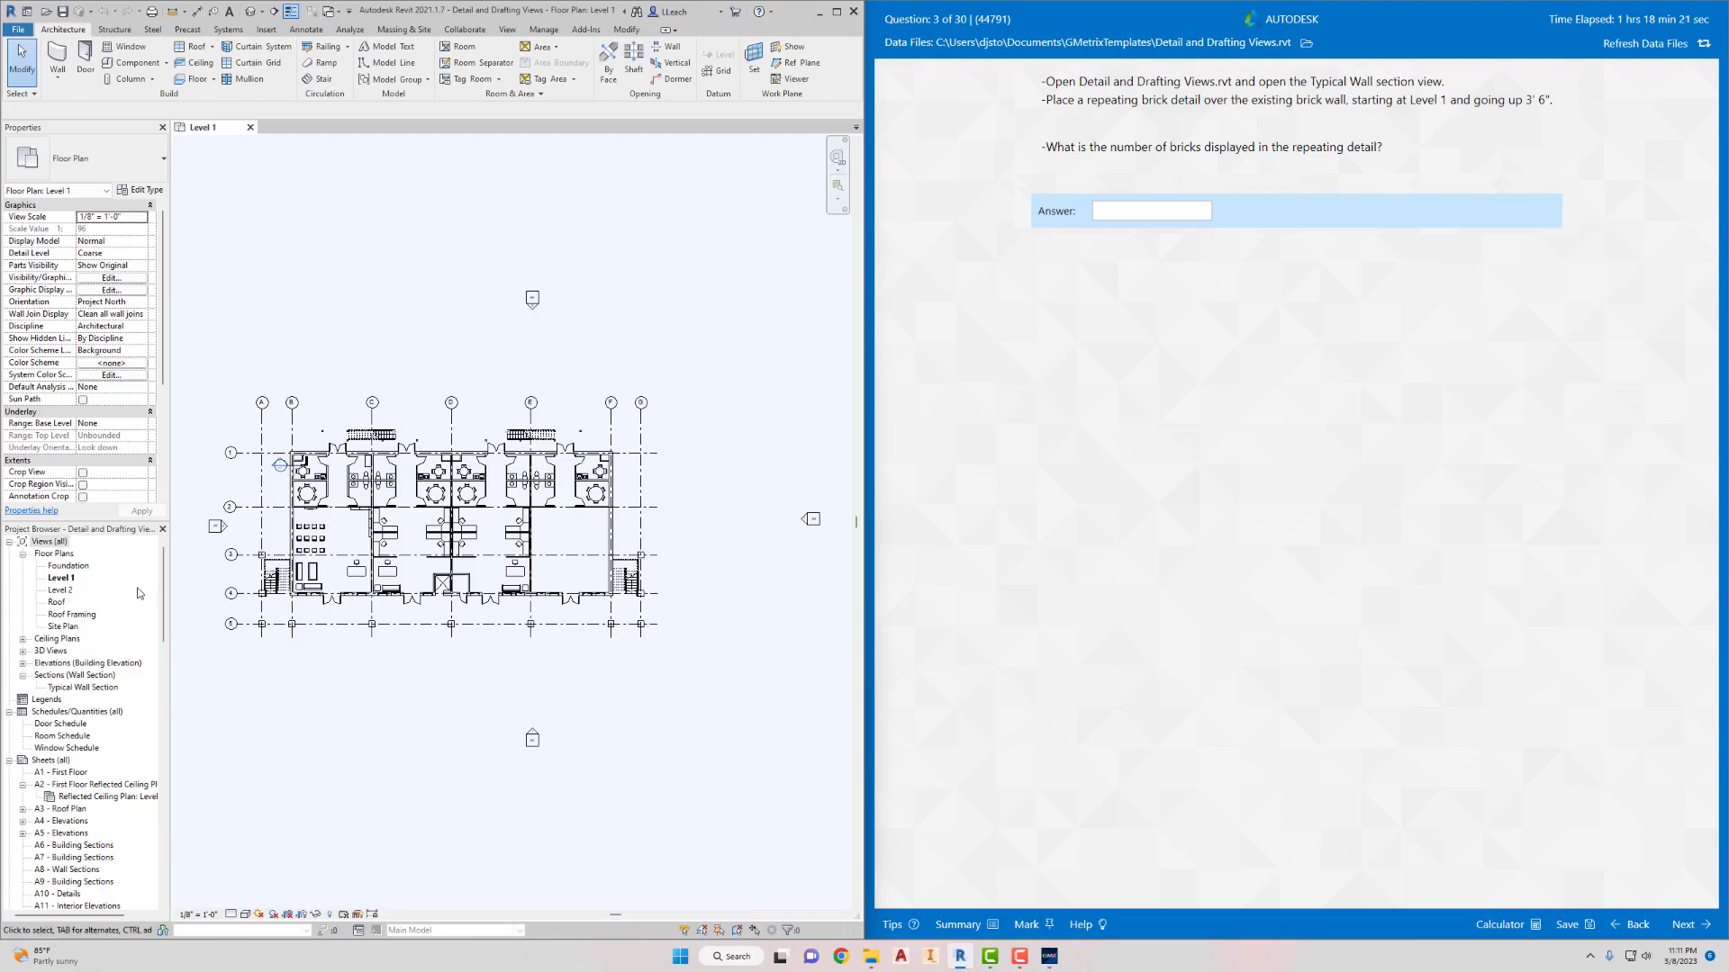
left_click(72, 687)
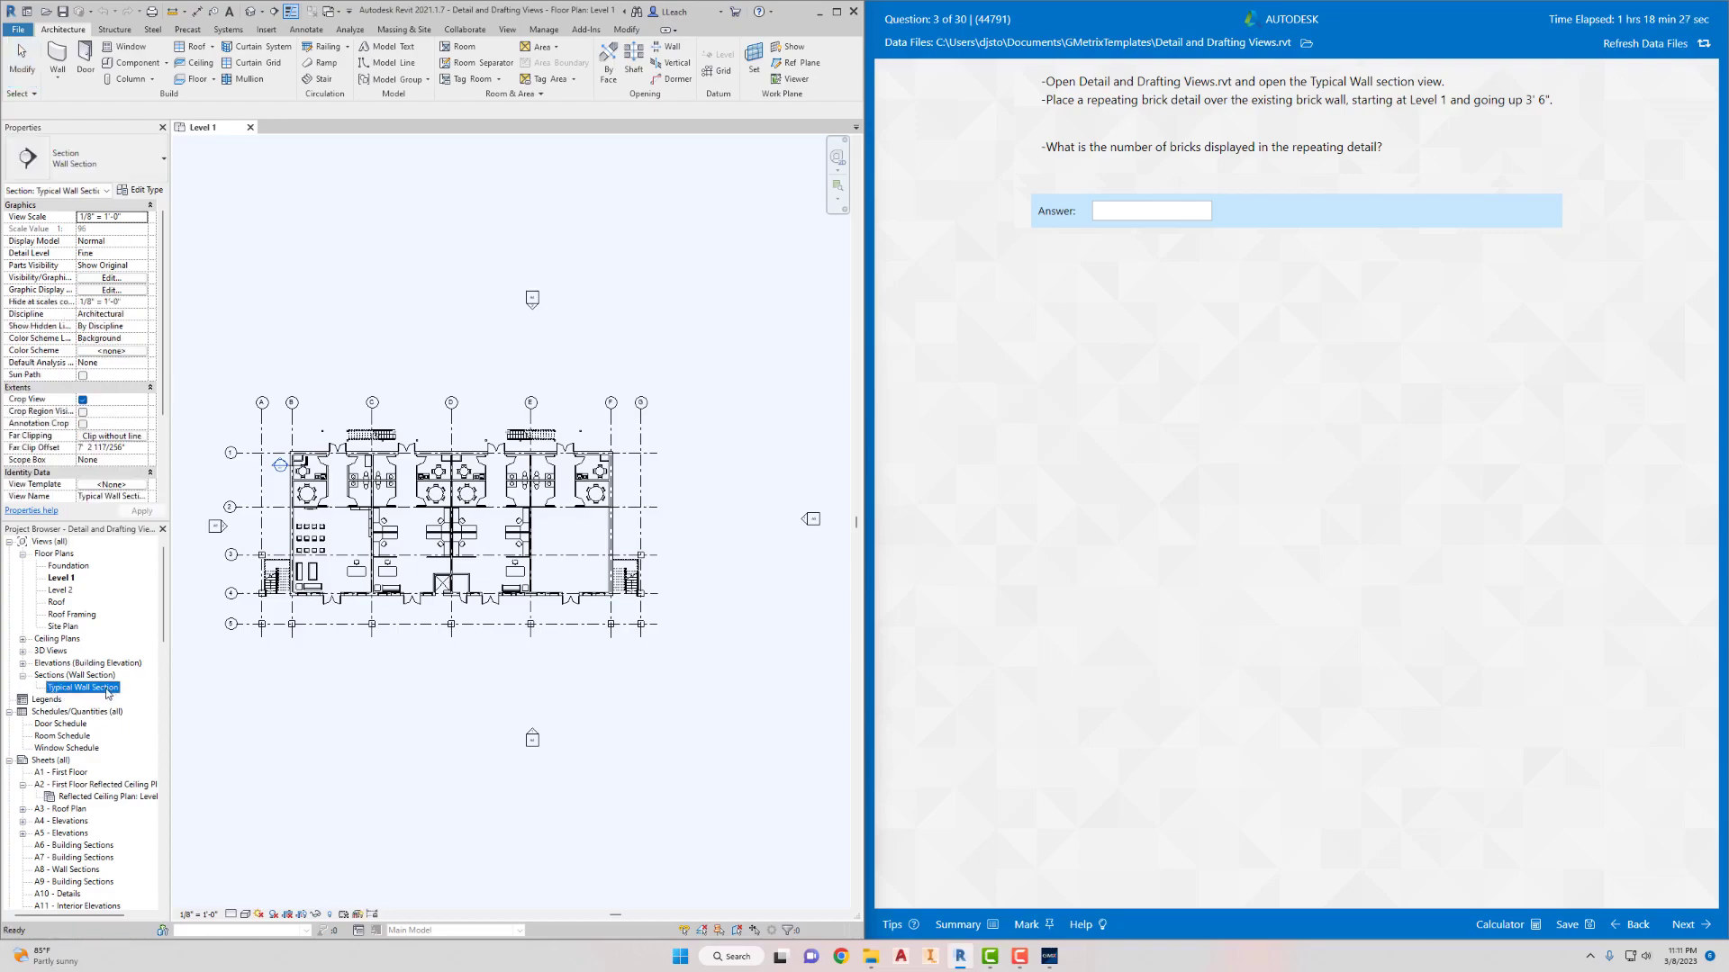
double_click(106, 690)
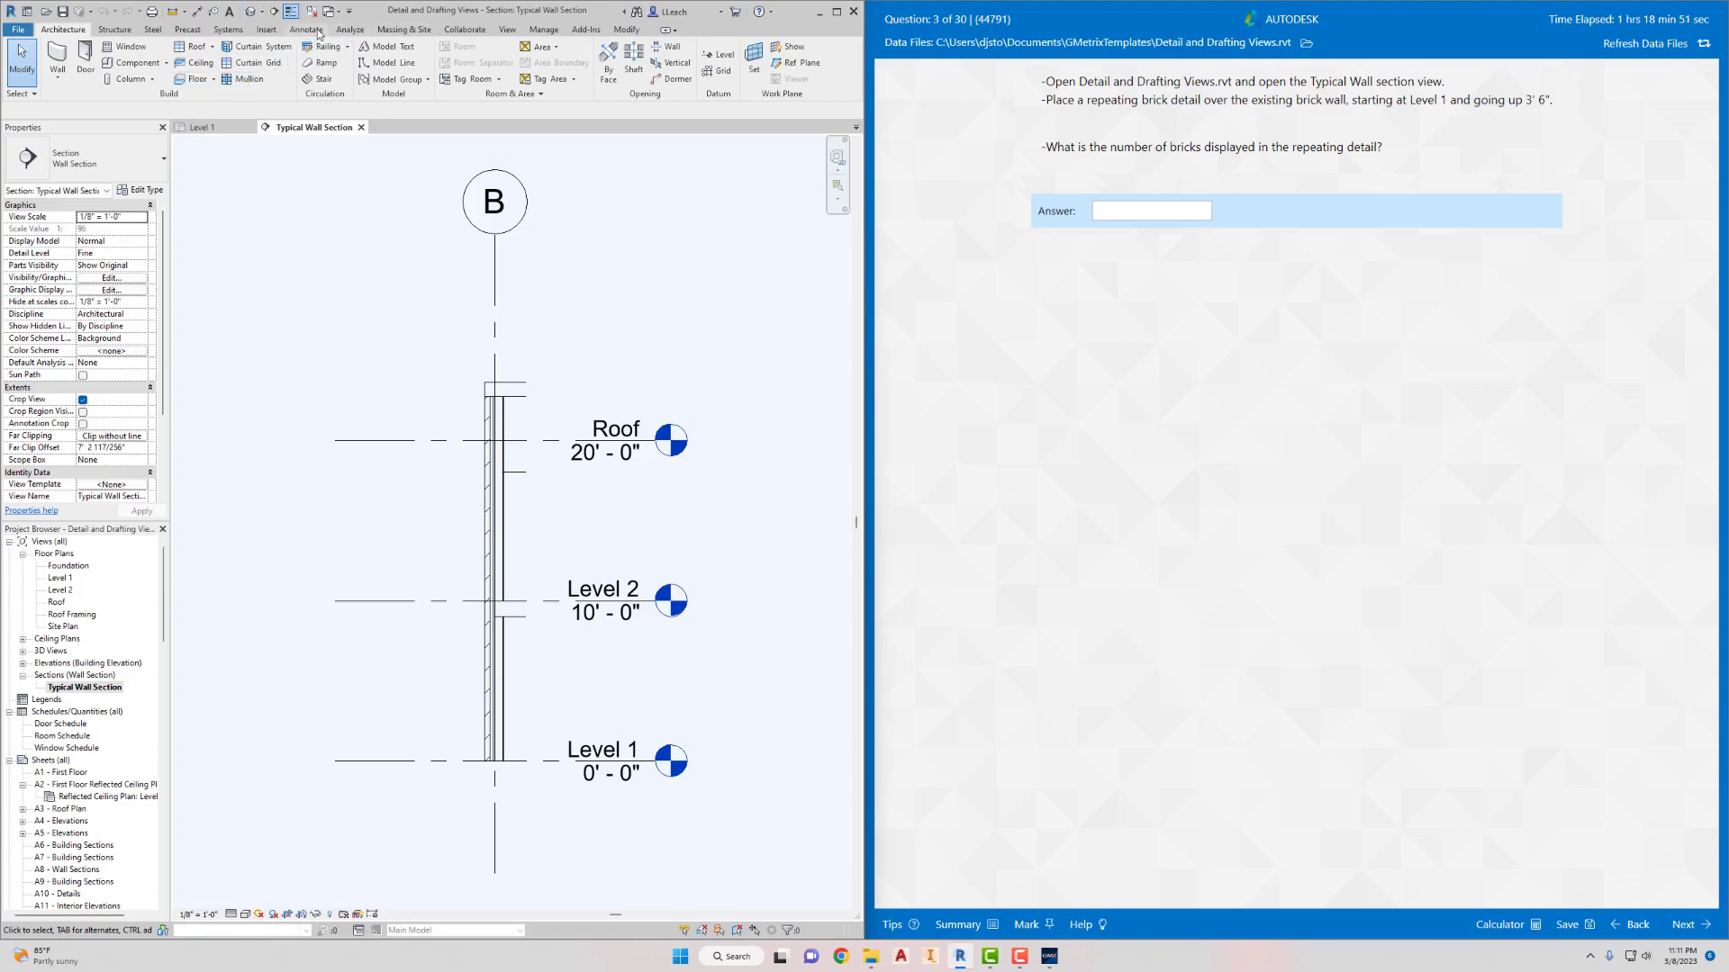
Place a Brick repeating detail component over the brick wall's outer face, from Level 1 up 3' 6"
left_click(307, 30)
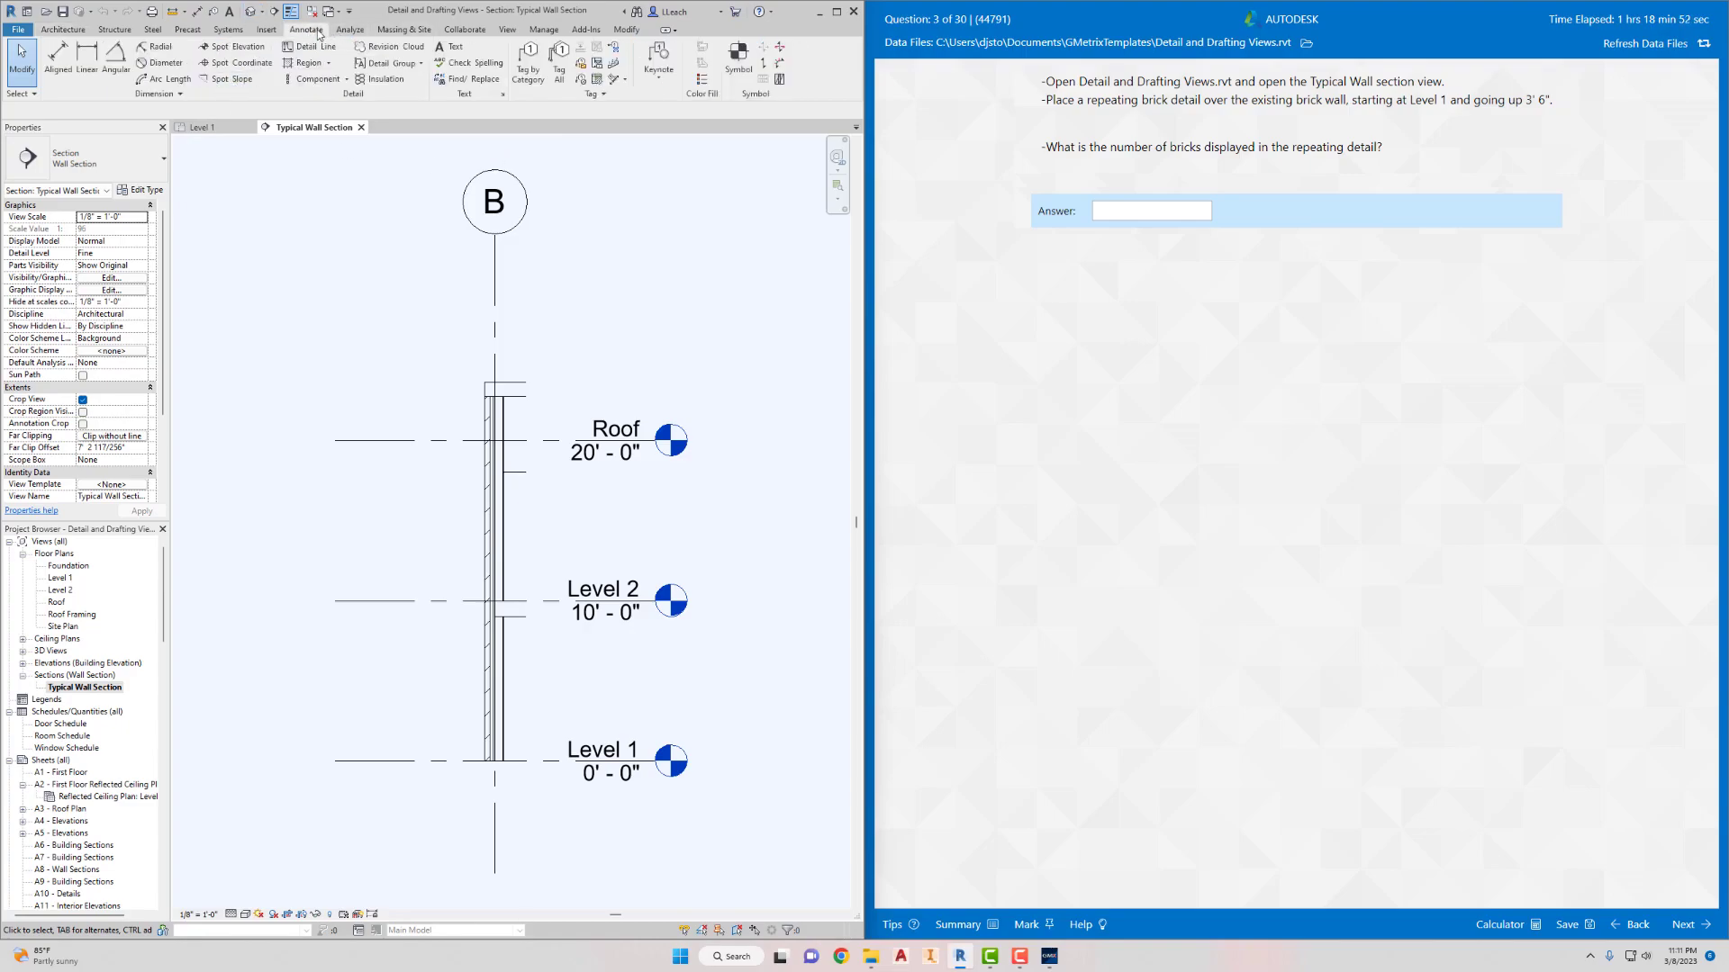
left_click(347, 79)
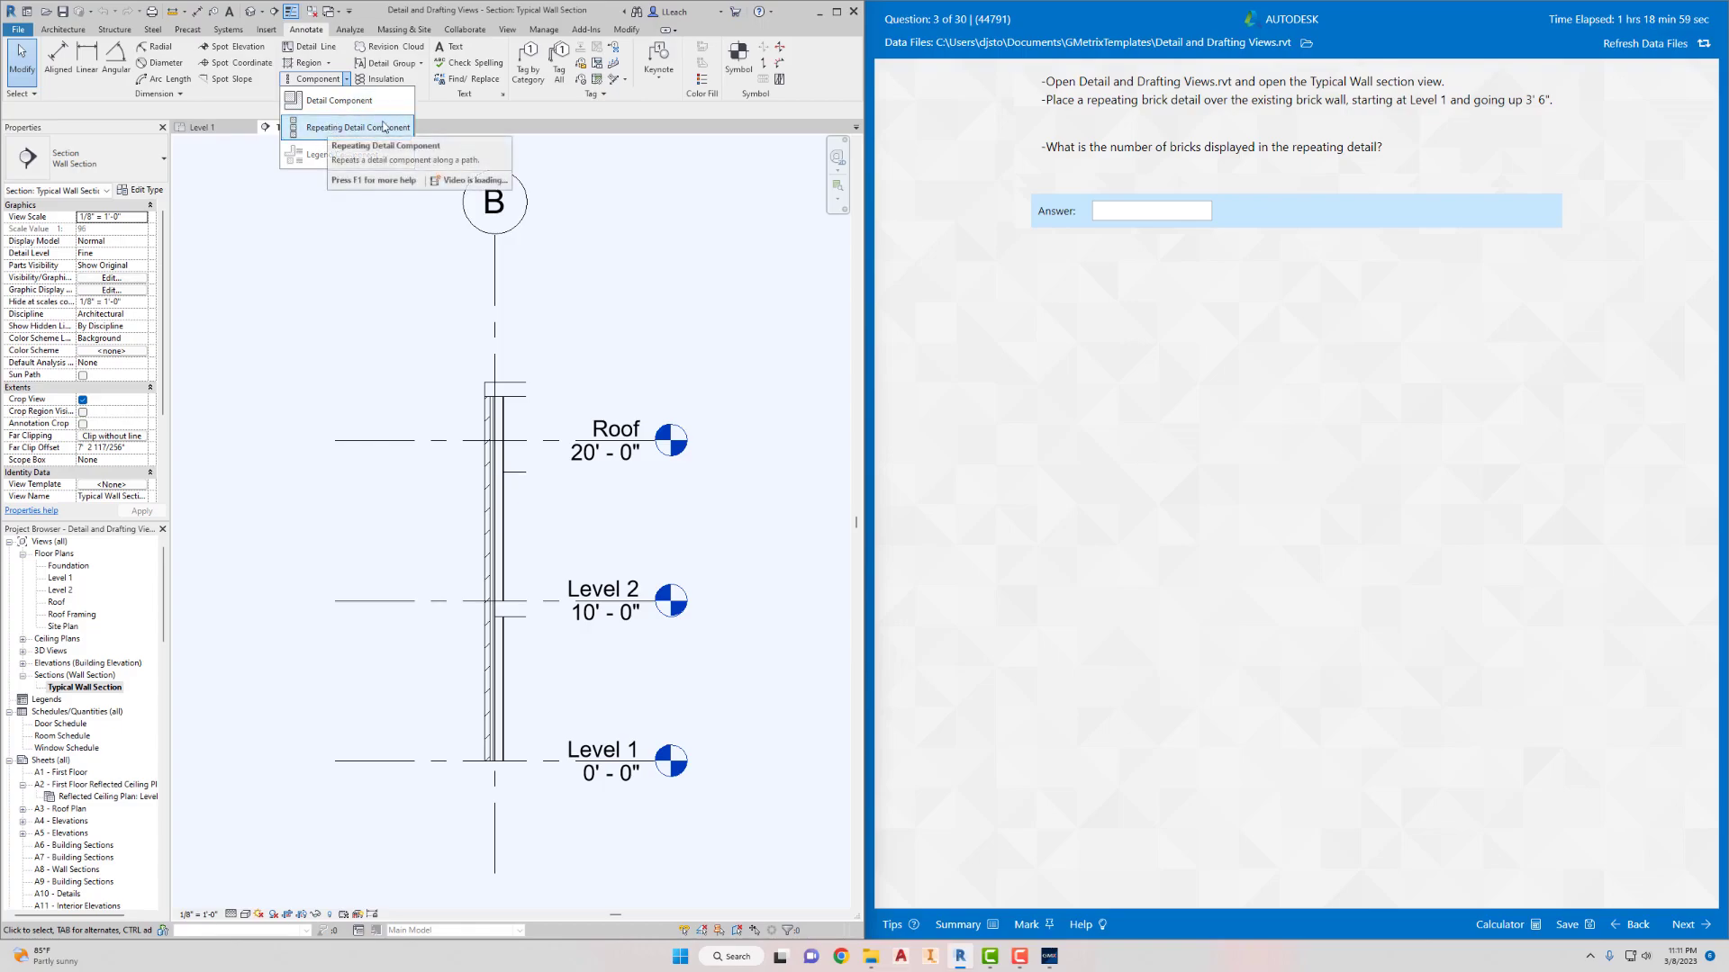
left_click(332, 127)
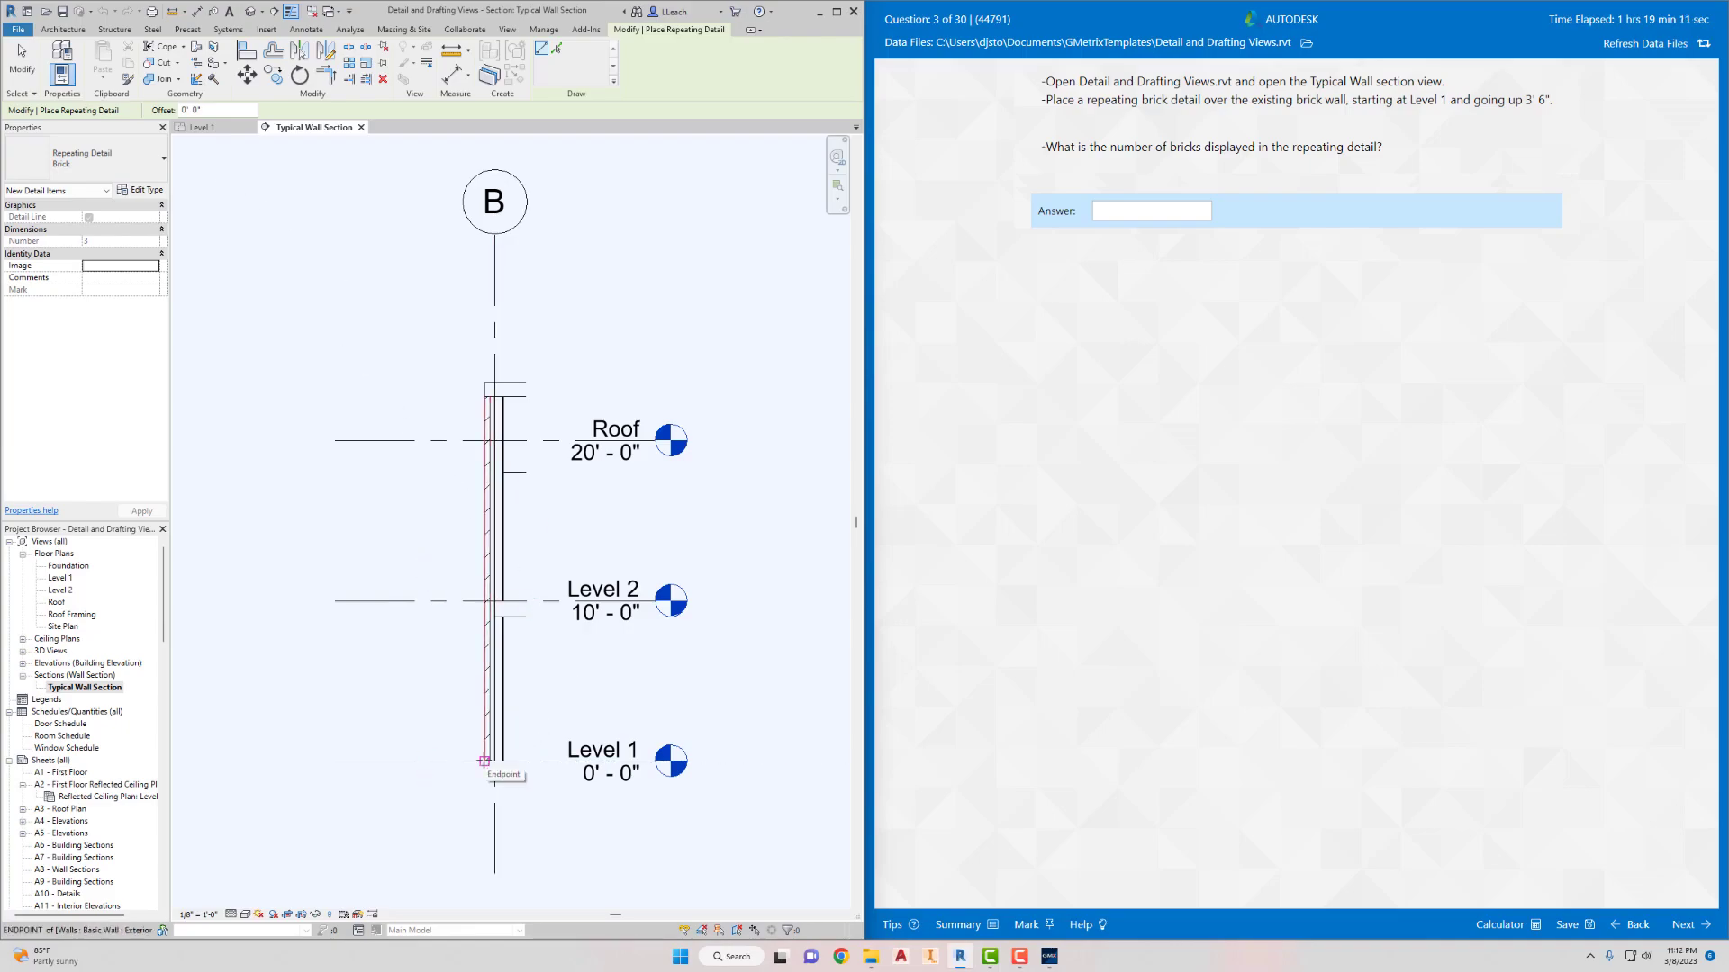
left_click(484, 761)
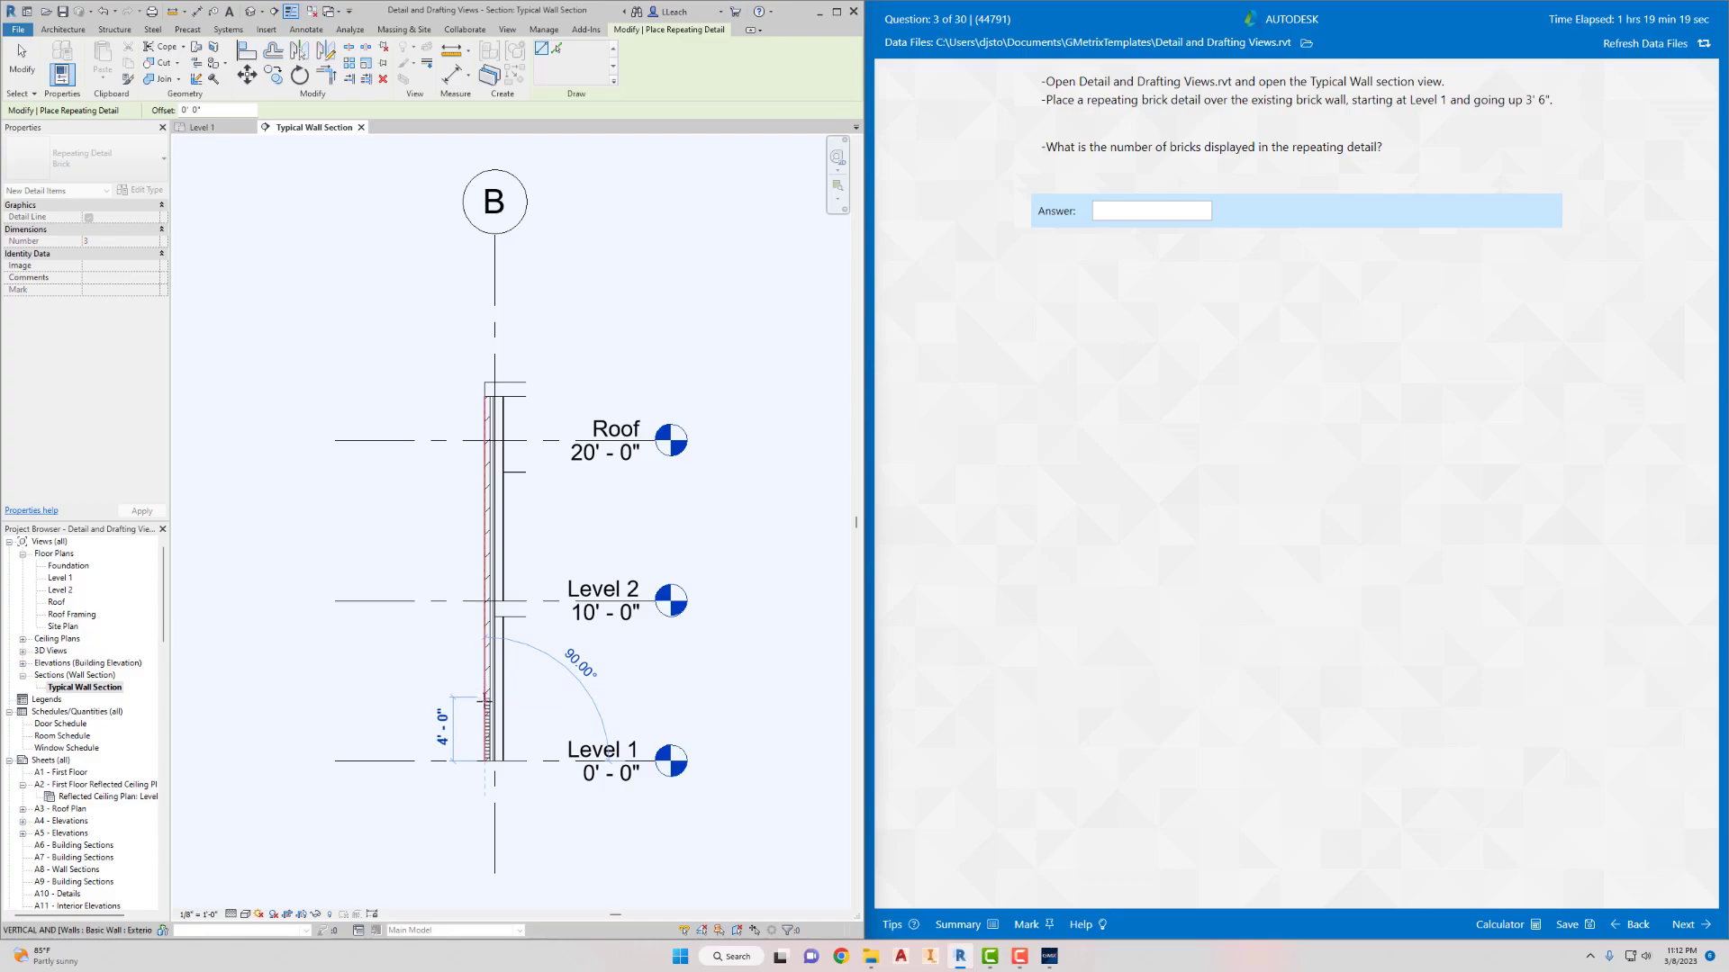
left_click(484, 702)
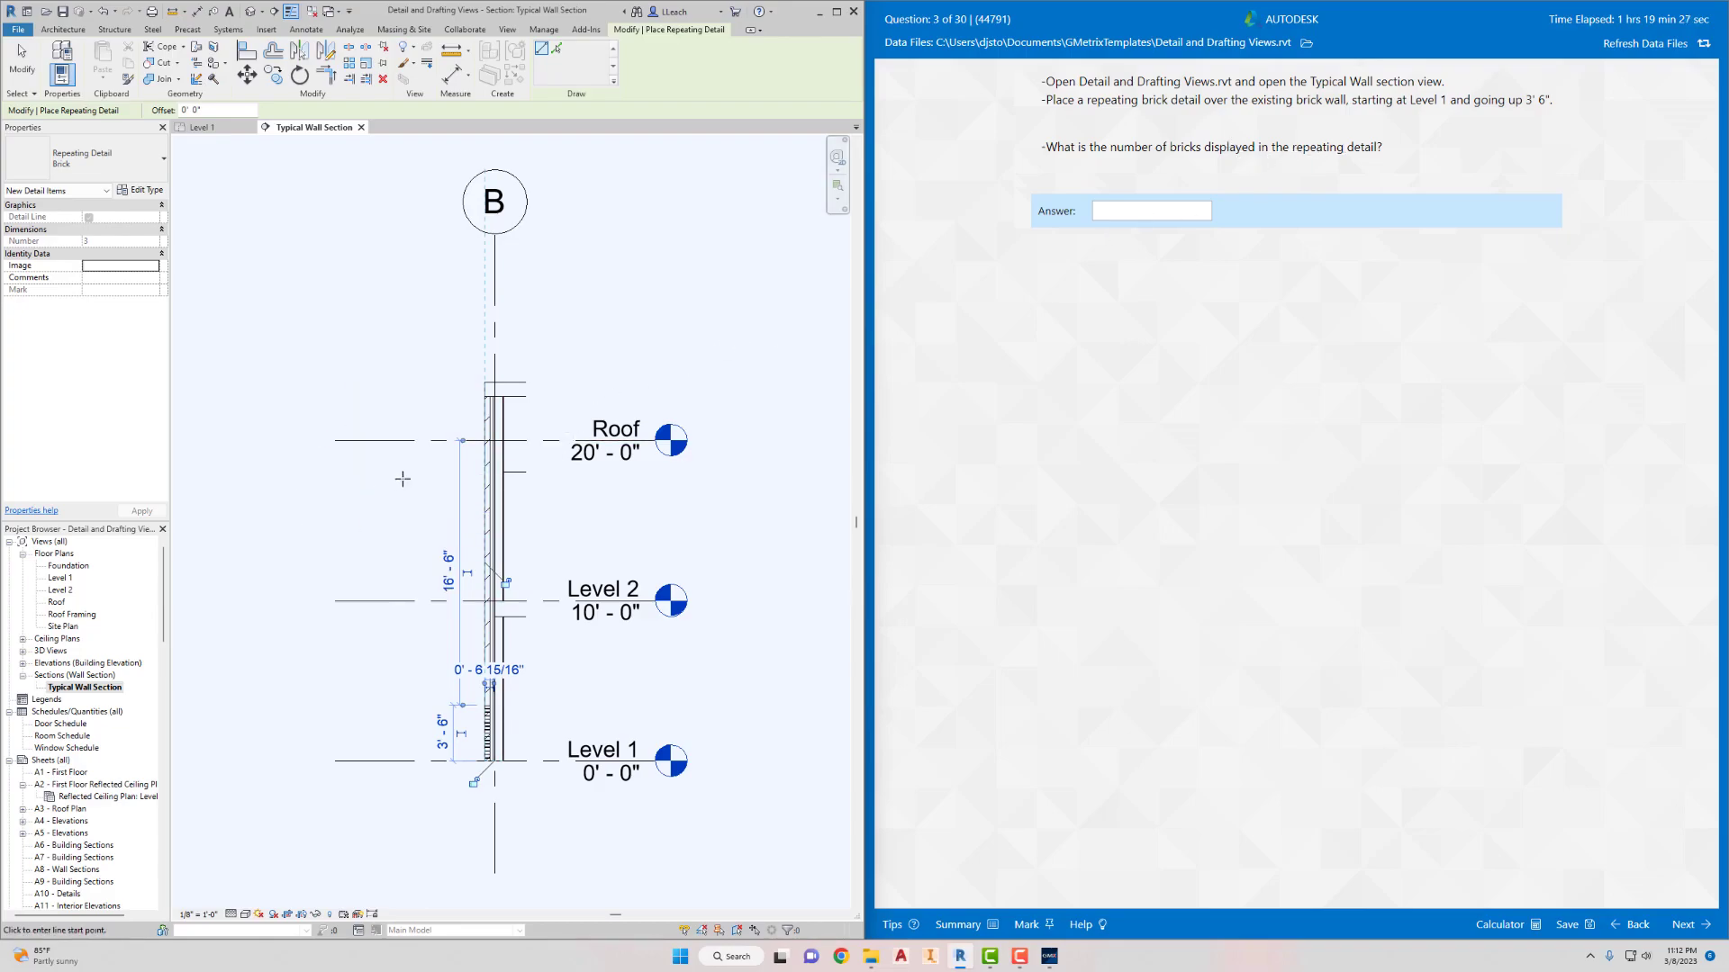
key("Escape")
scroll(512, 727, "up", 5)
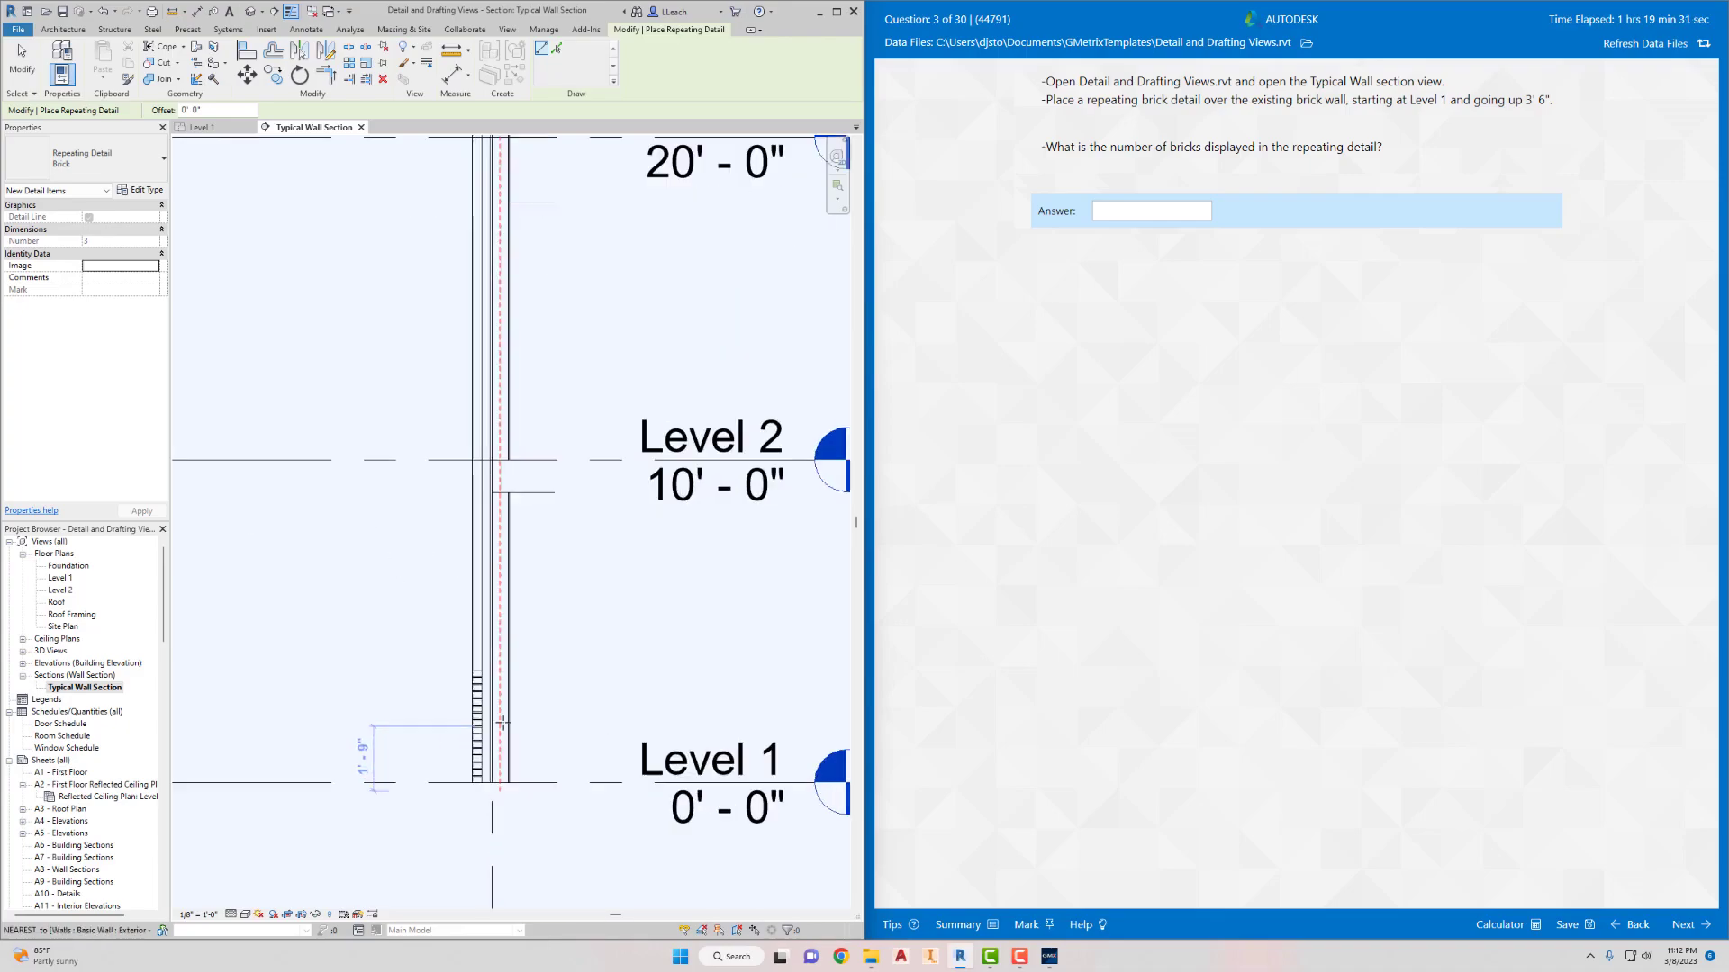
key("Escape")
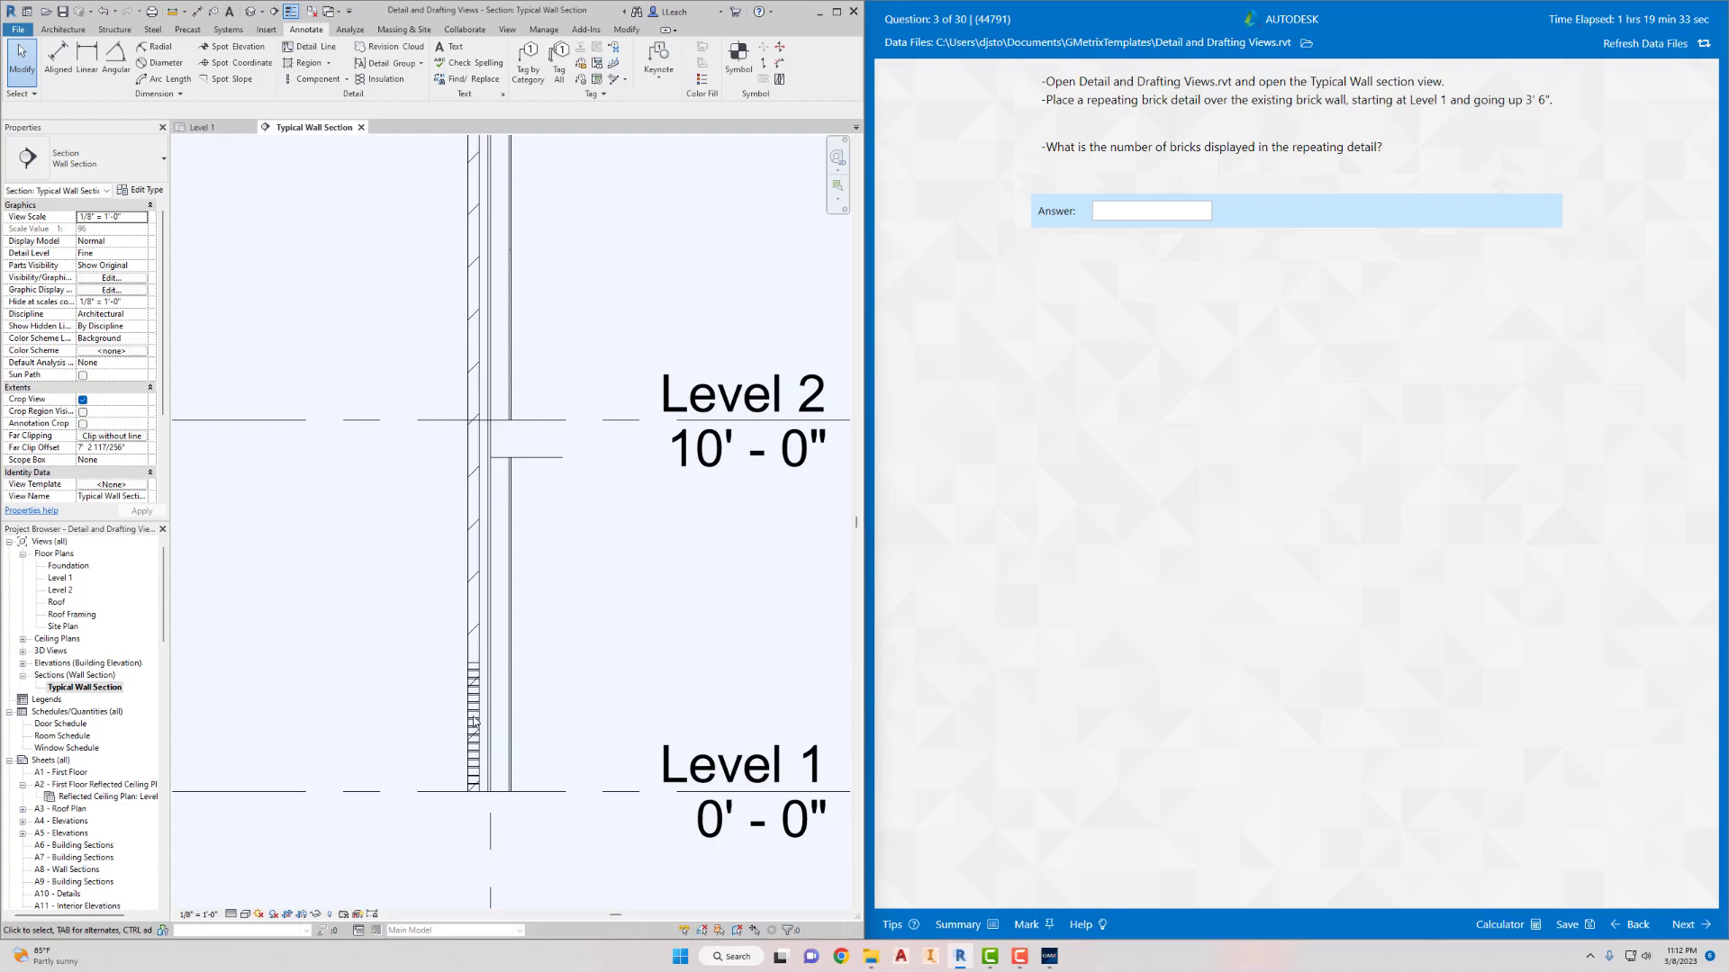
Check the repeating detail's brick number, submit 16 as the answer to question 3 and continue to question 4
left_click(474, 720)
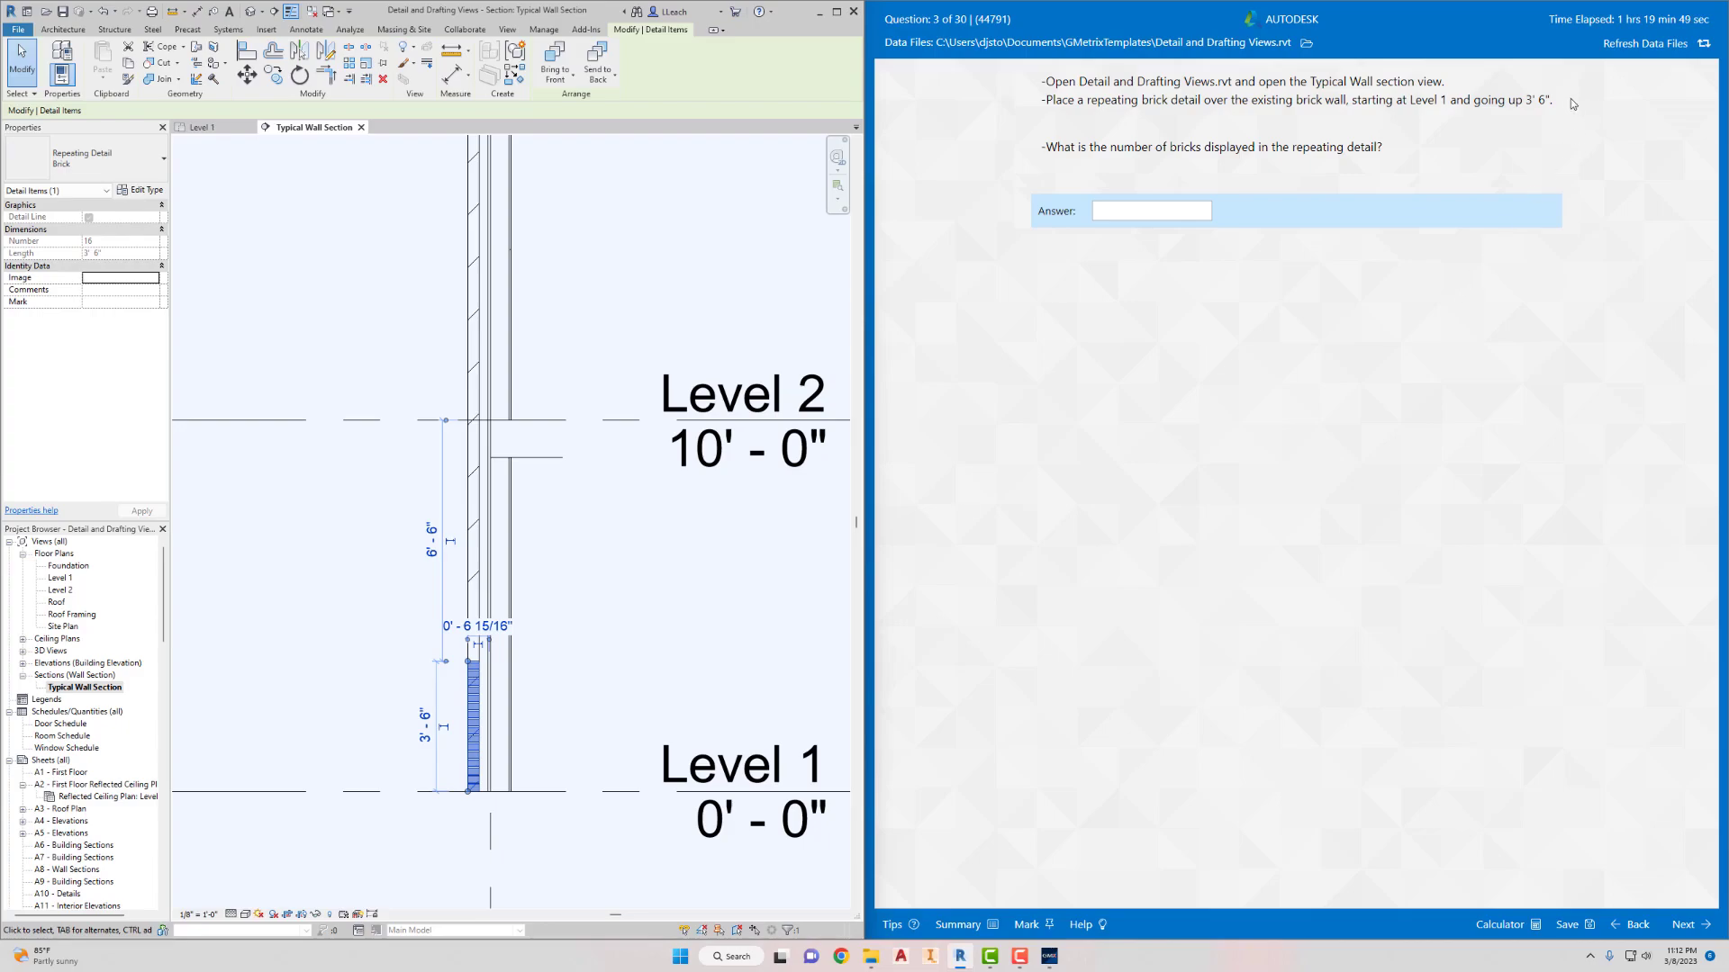
left_click(1113, 208)
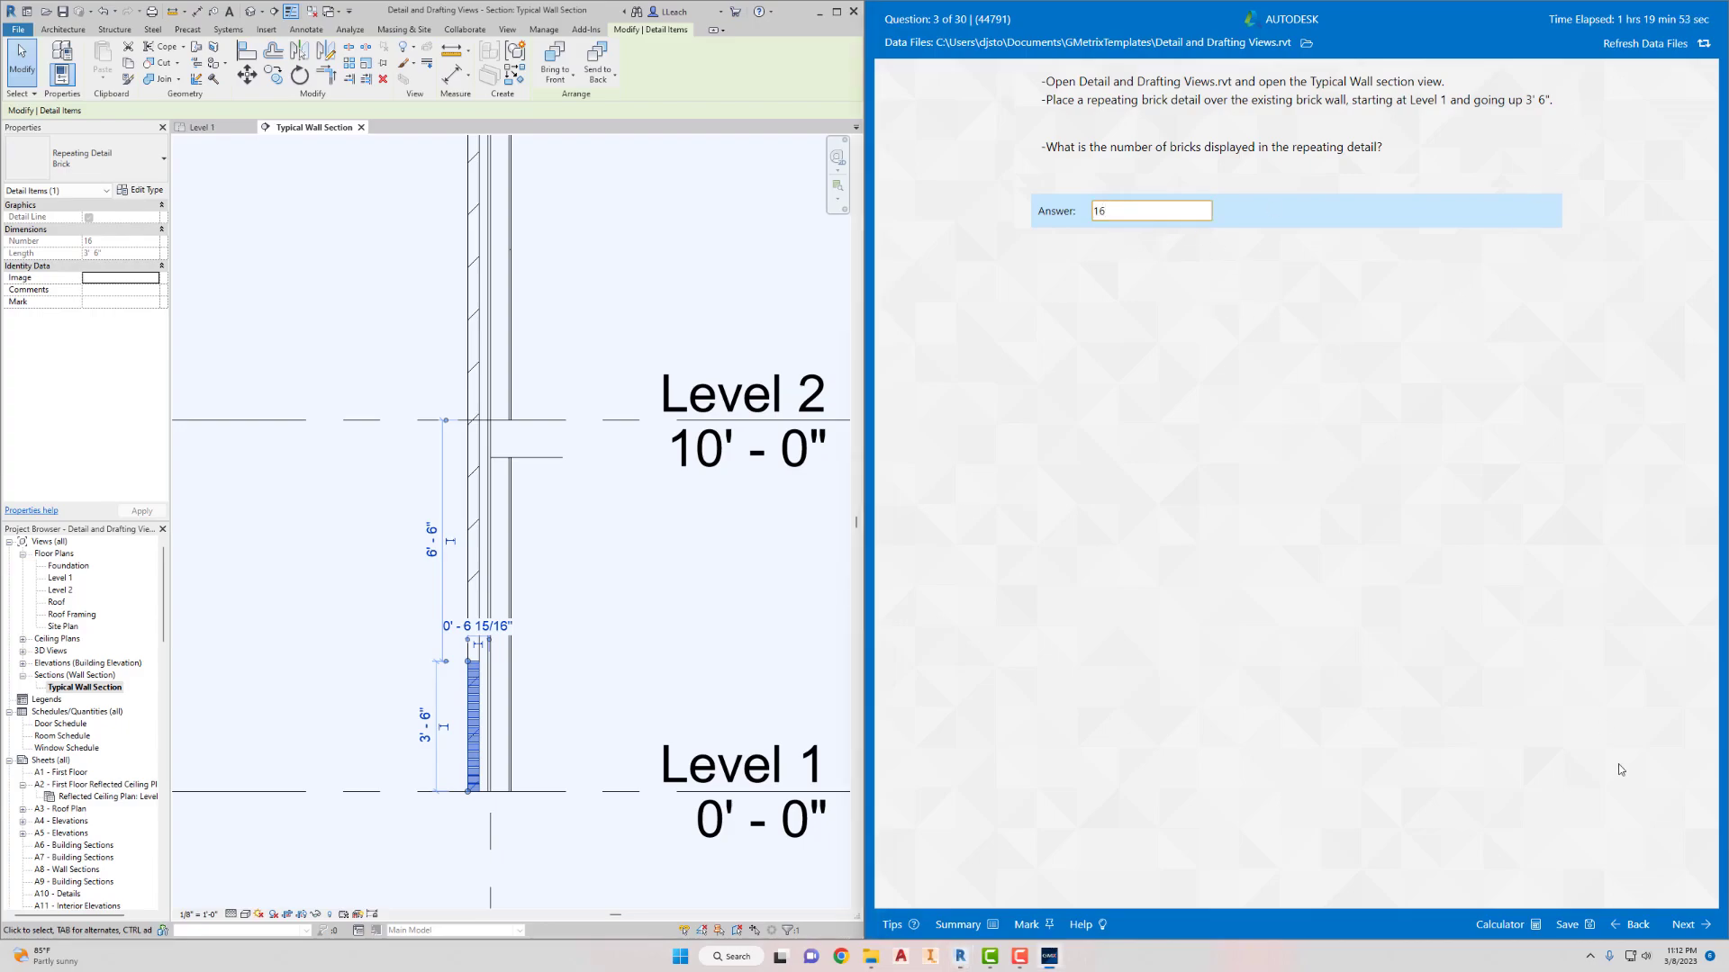
left_click(1683, 925)
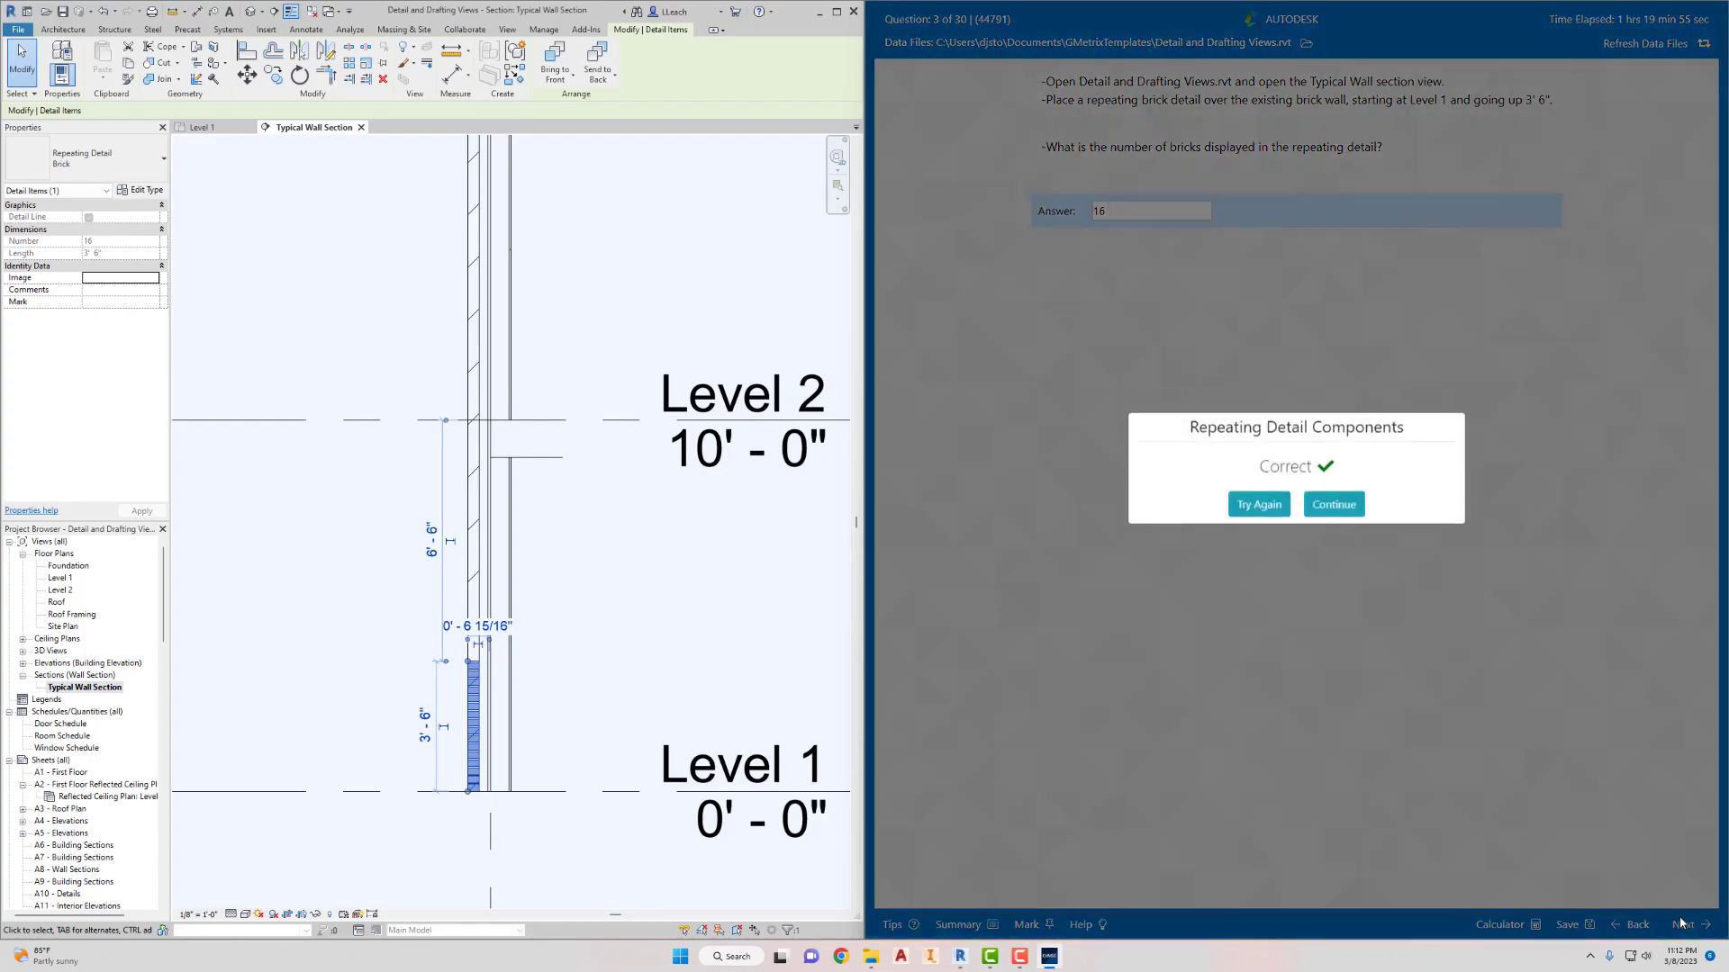
left_click(1339, 506)
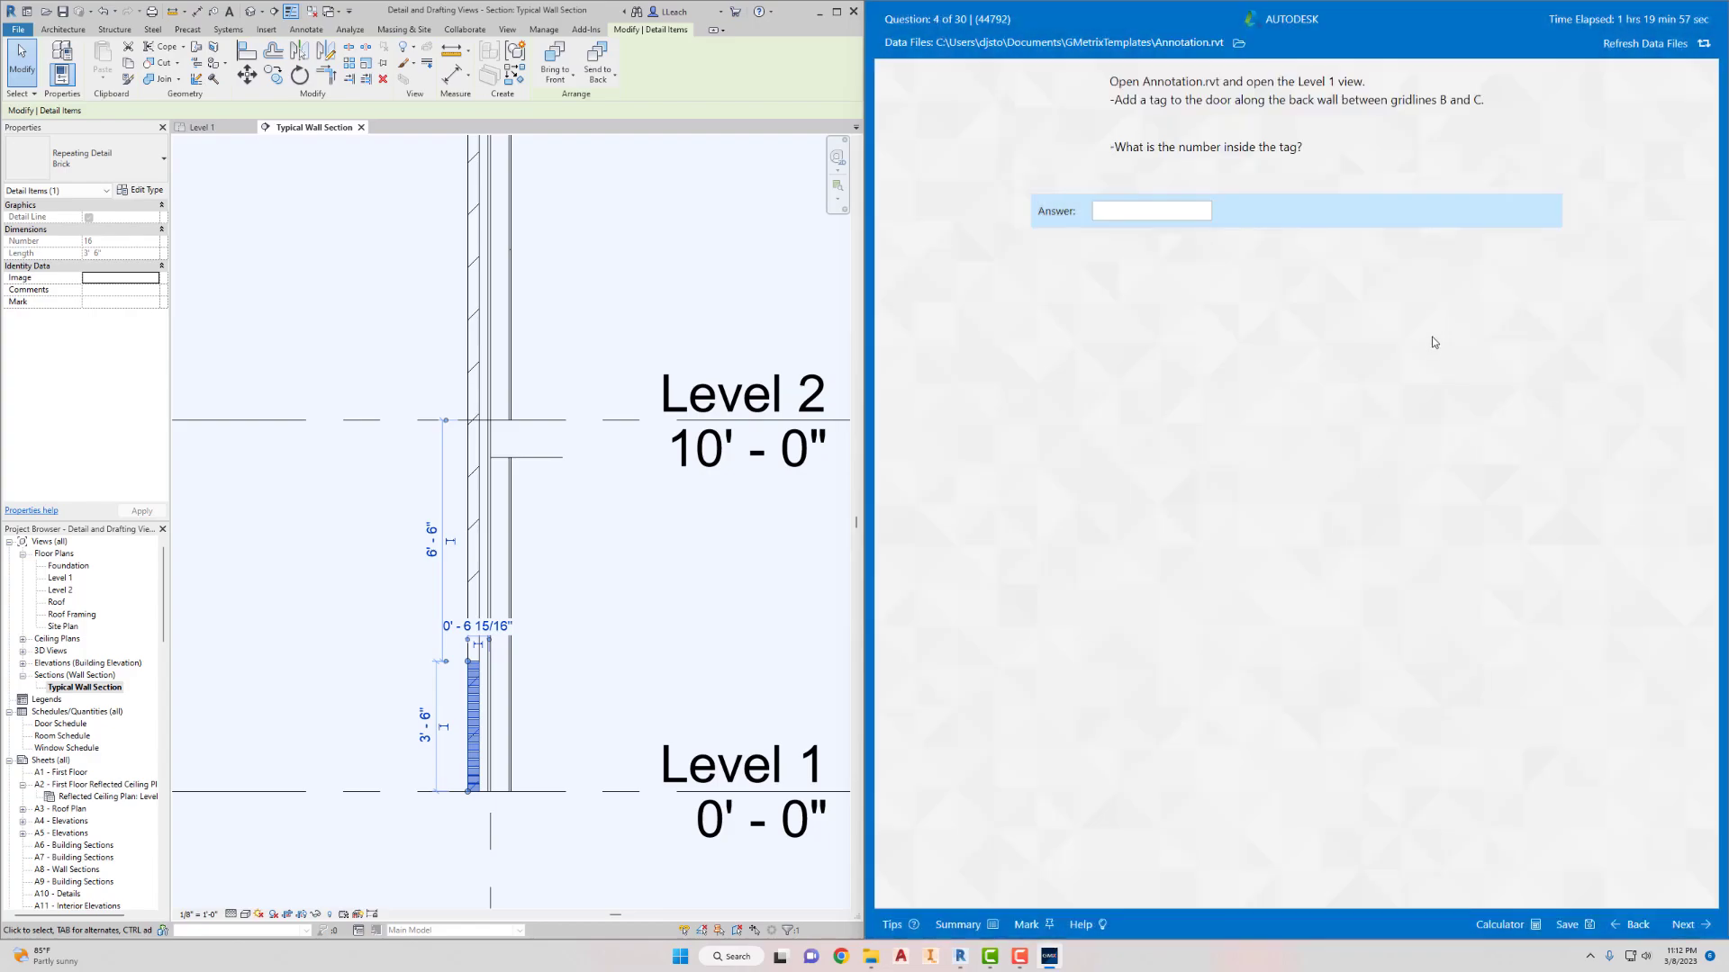
Clear the answer to question 4 and close the Detail and Drafting Views project without saving its changes
double_click(1111, 213)
key("BackSpace")
left_click(16, 30)
left_click(16, 30)
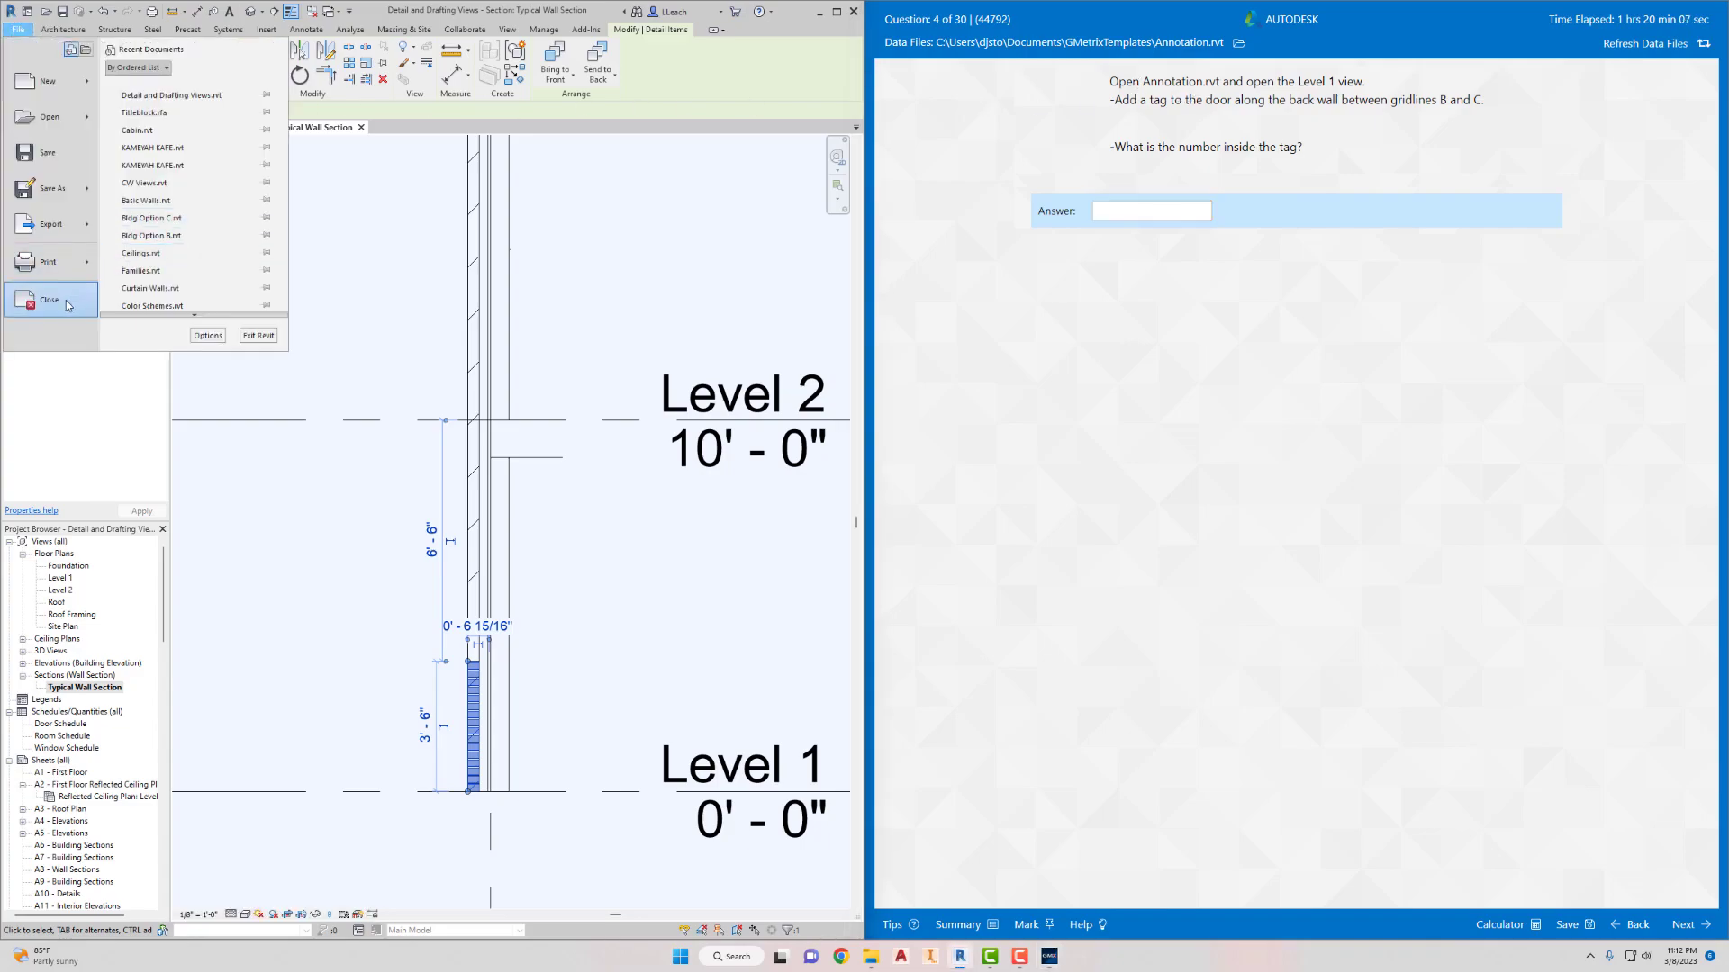
left_click(41, 302)
left_click(893, 484)
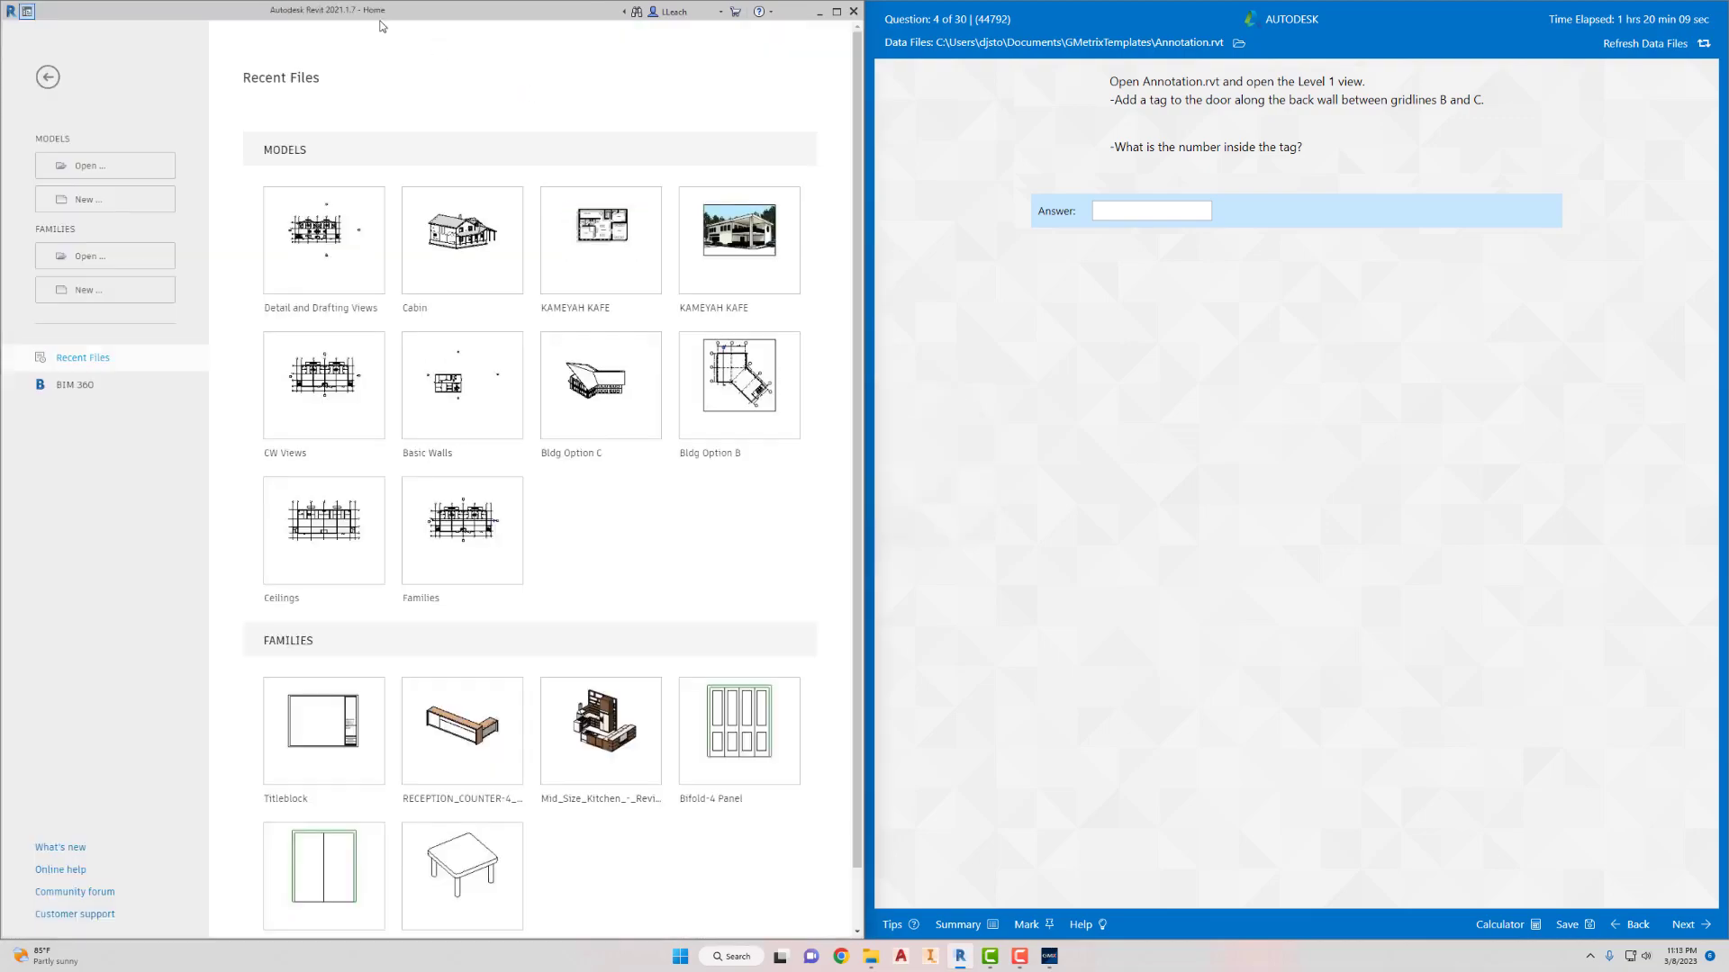
Open Annotation.rvt from the GMetrixTemplates folder and display its Level 1 floor plan
left_click(73, 165)
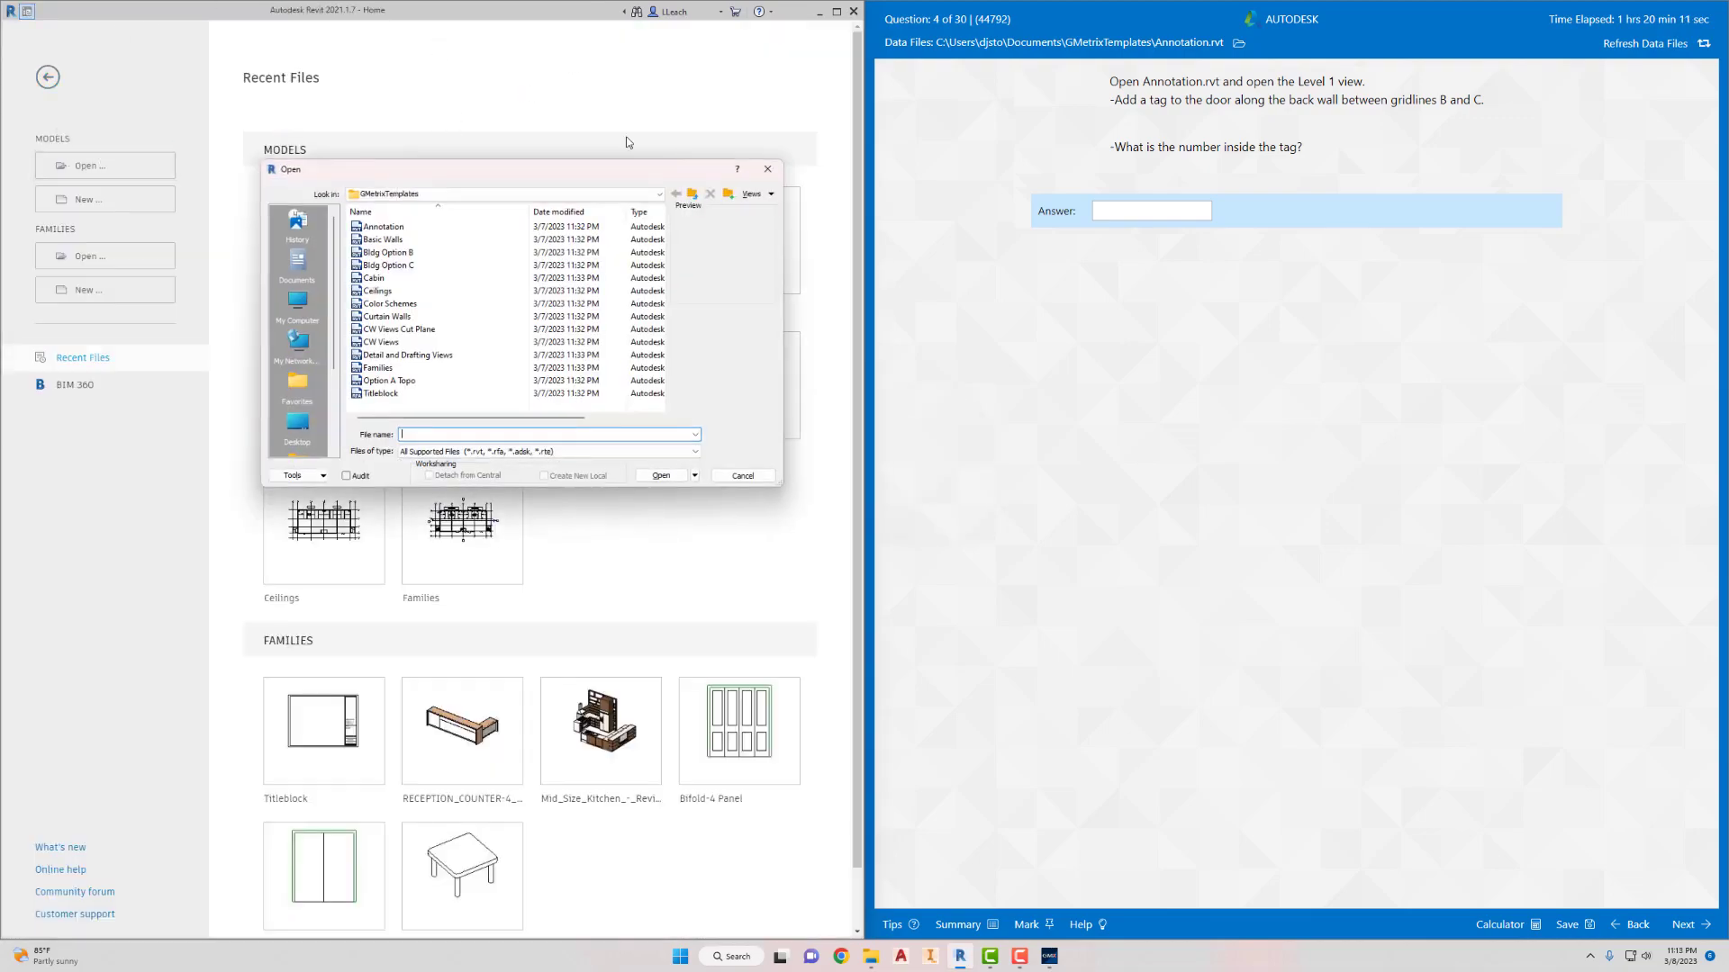
left_click(382, 226)
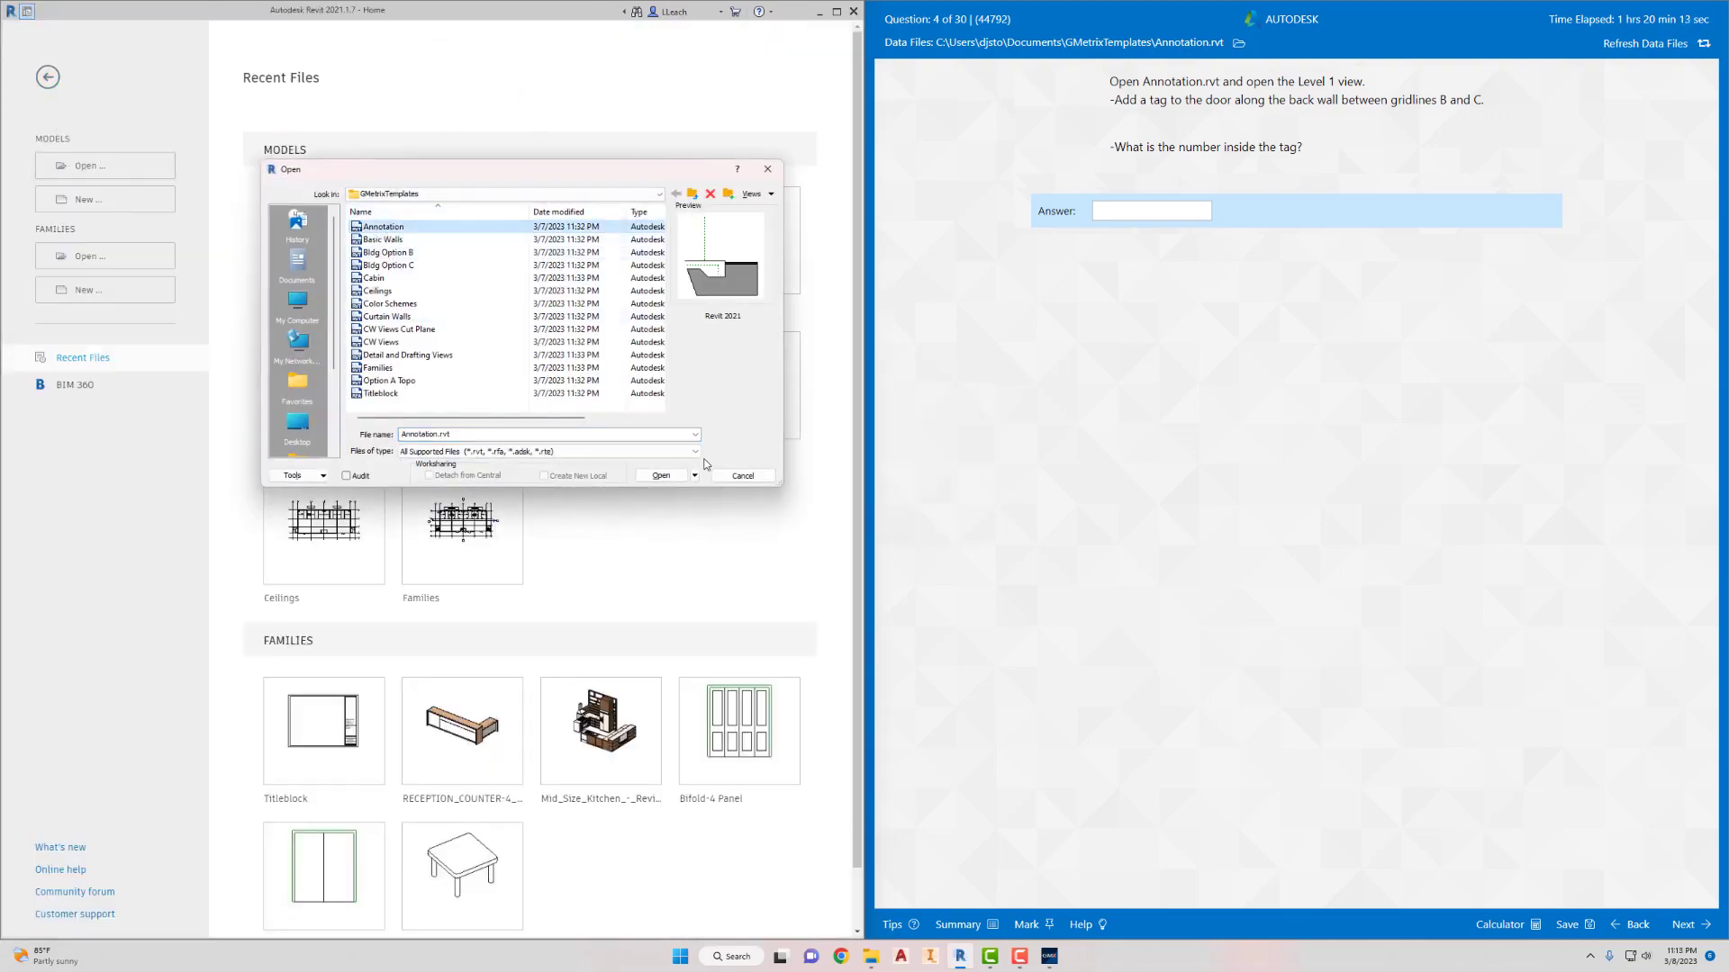
left_click(675, 478)
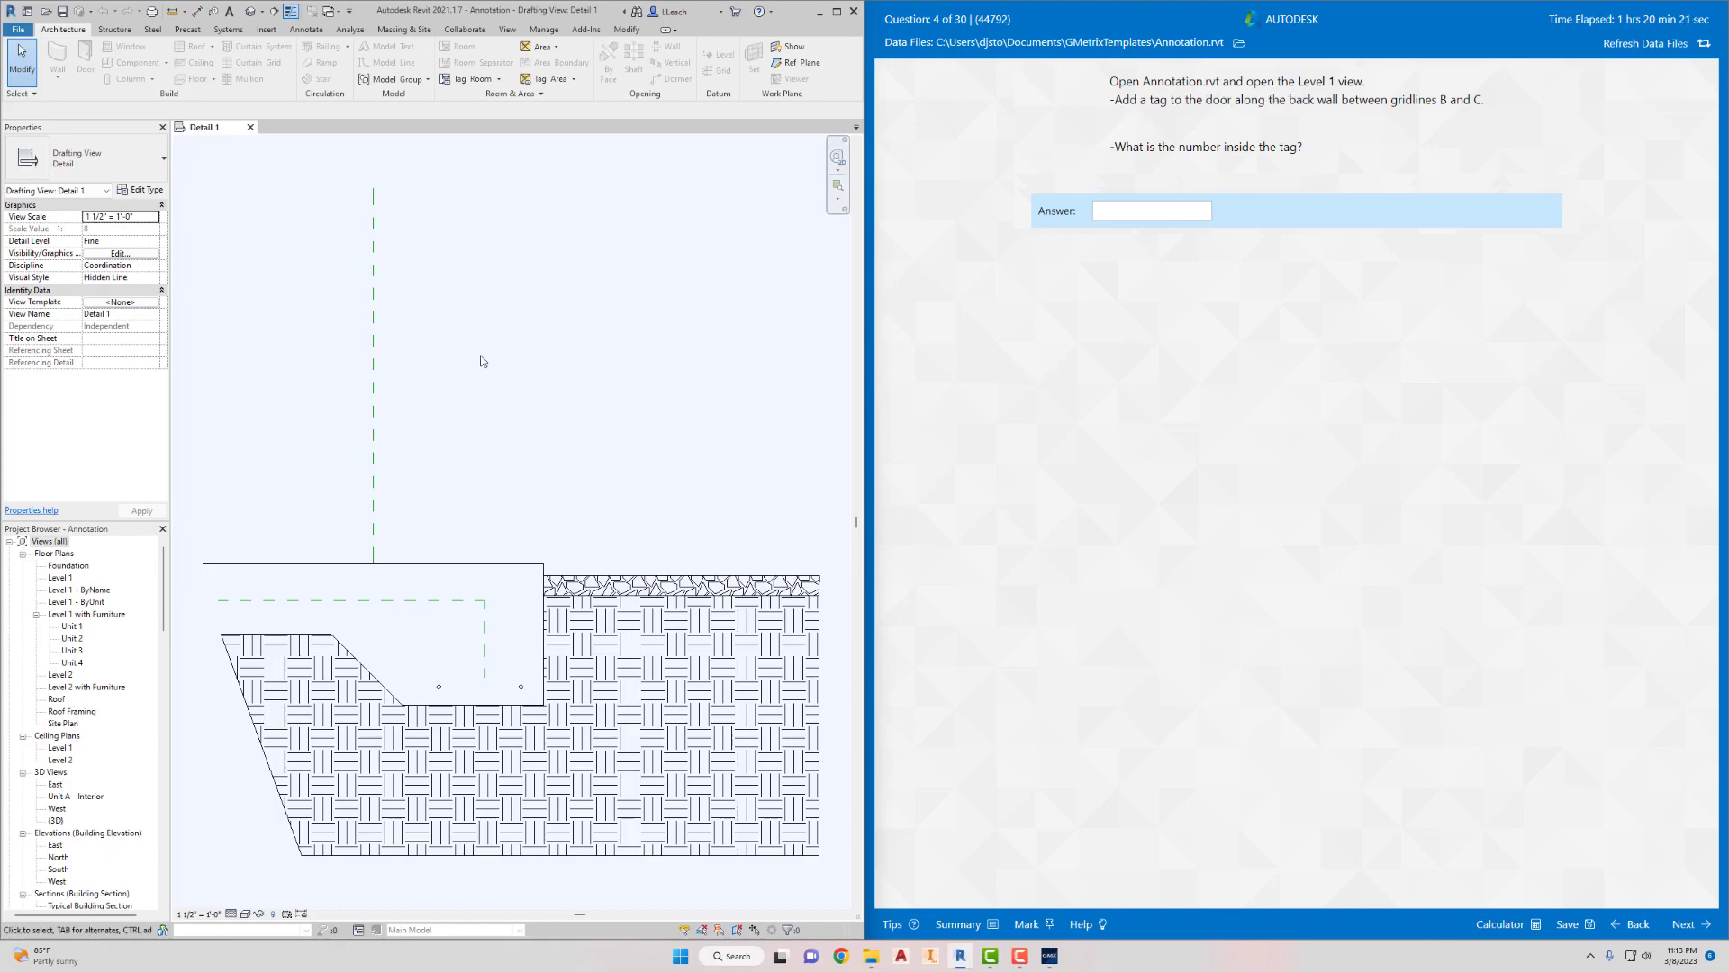
double_click(59, 579)
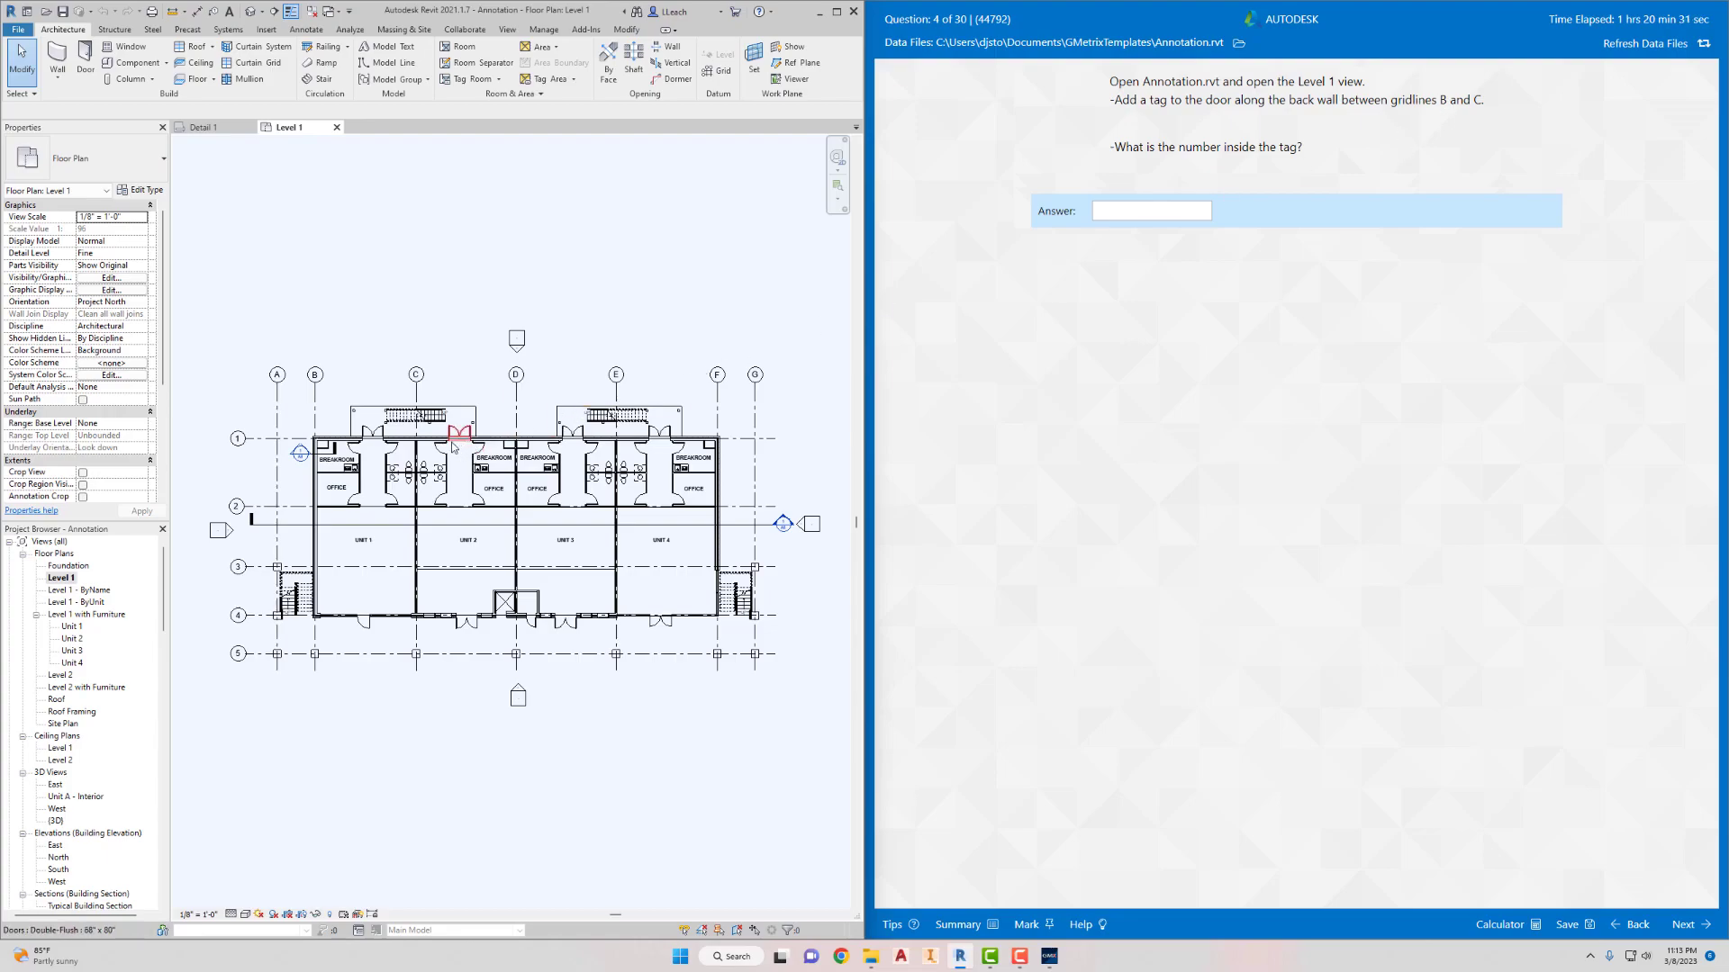
Tag the double door in the back wall between gridlines B and C using Tag by Category with a leader
scroll(455, 443, "up", 3)
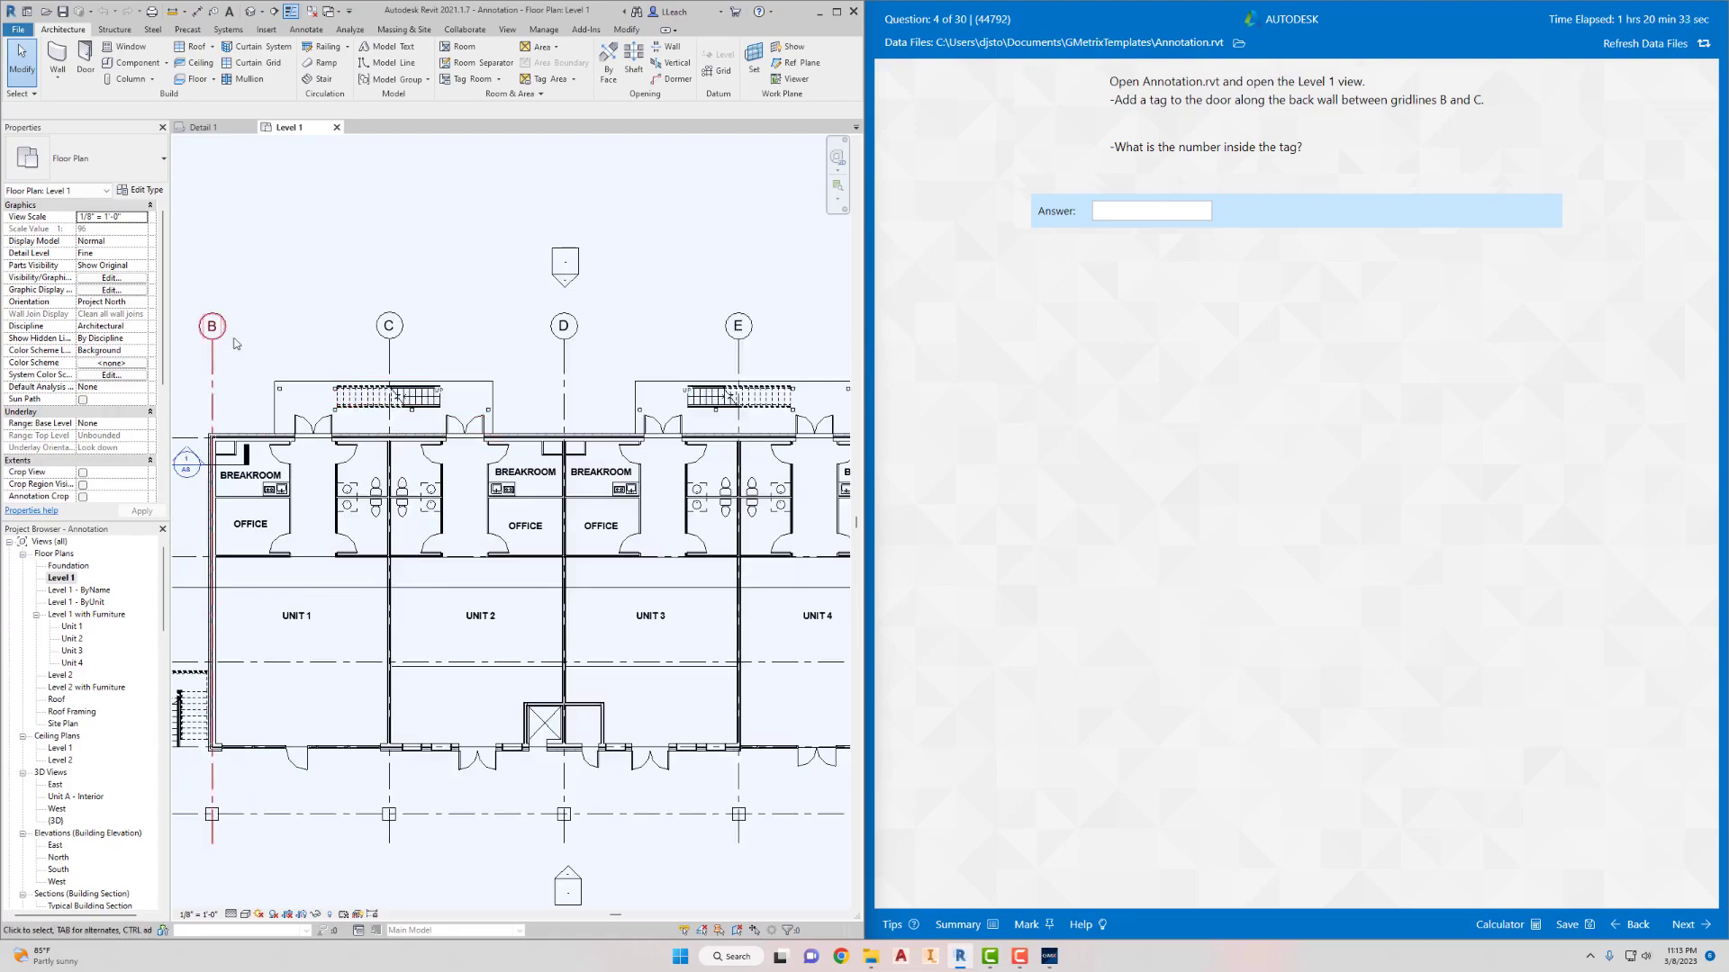
middle_click_drag(359, 353, 627, 261)
scroll(603, 289, "up", 4)
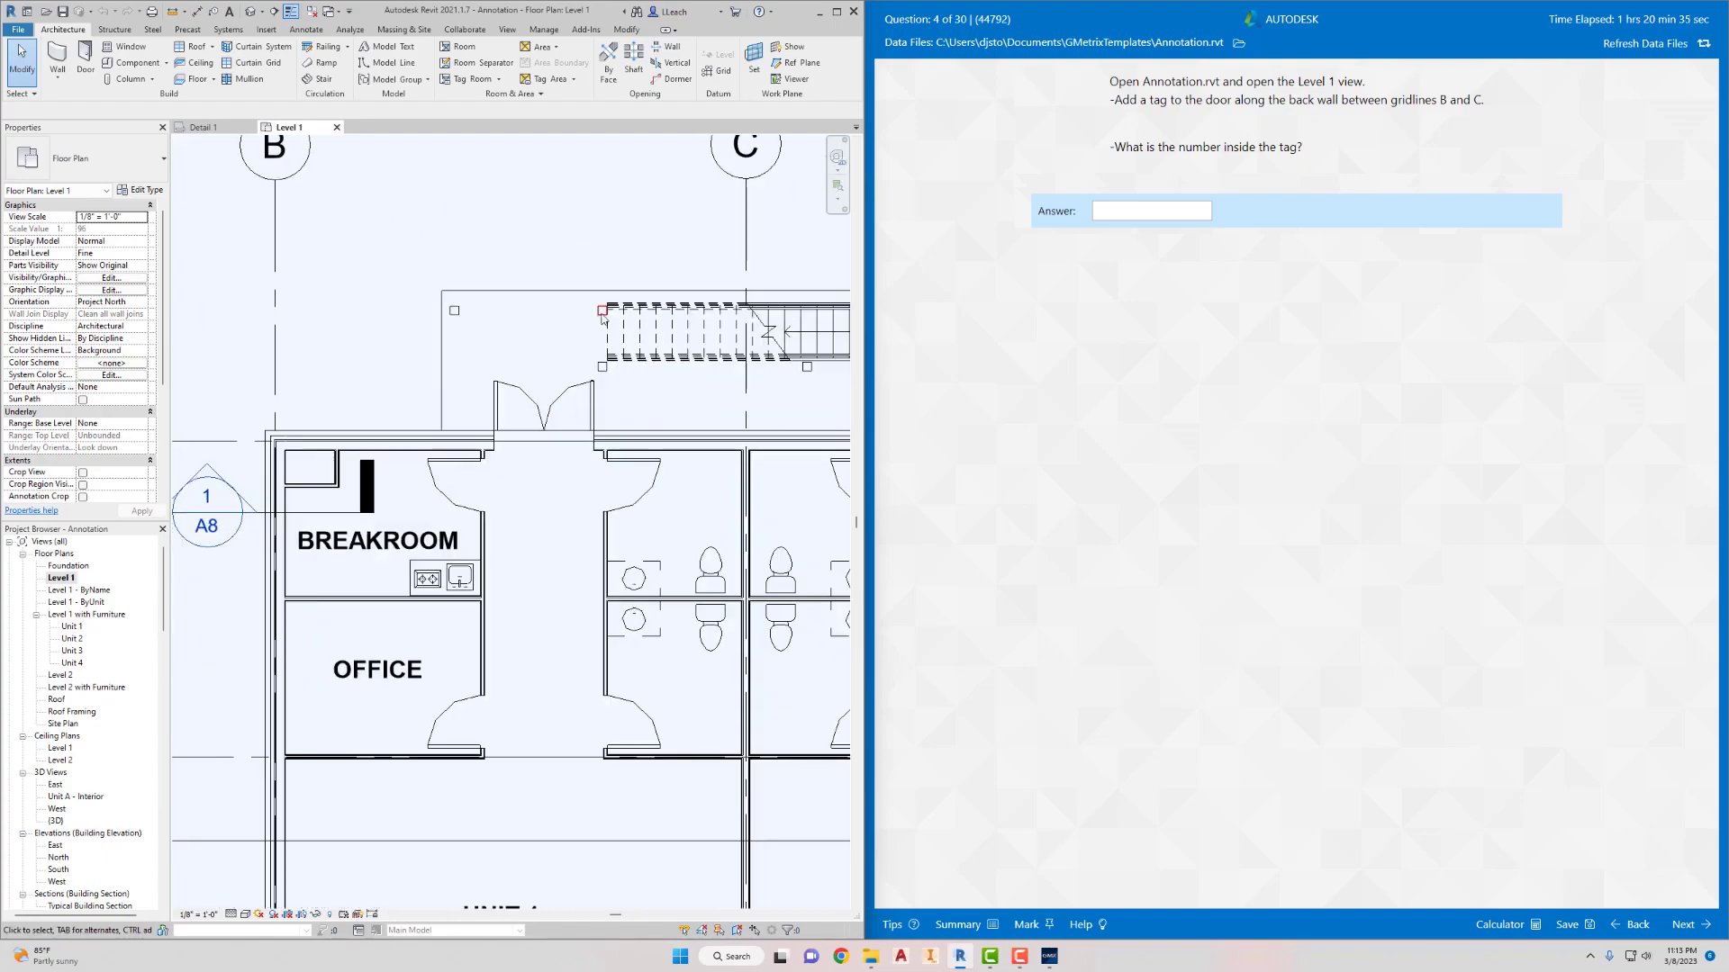
left_click(564, 405)
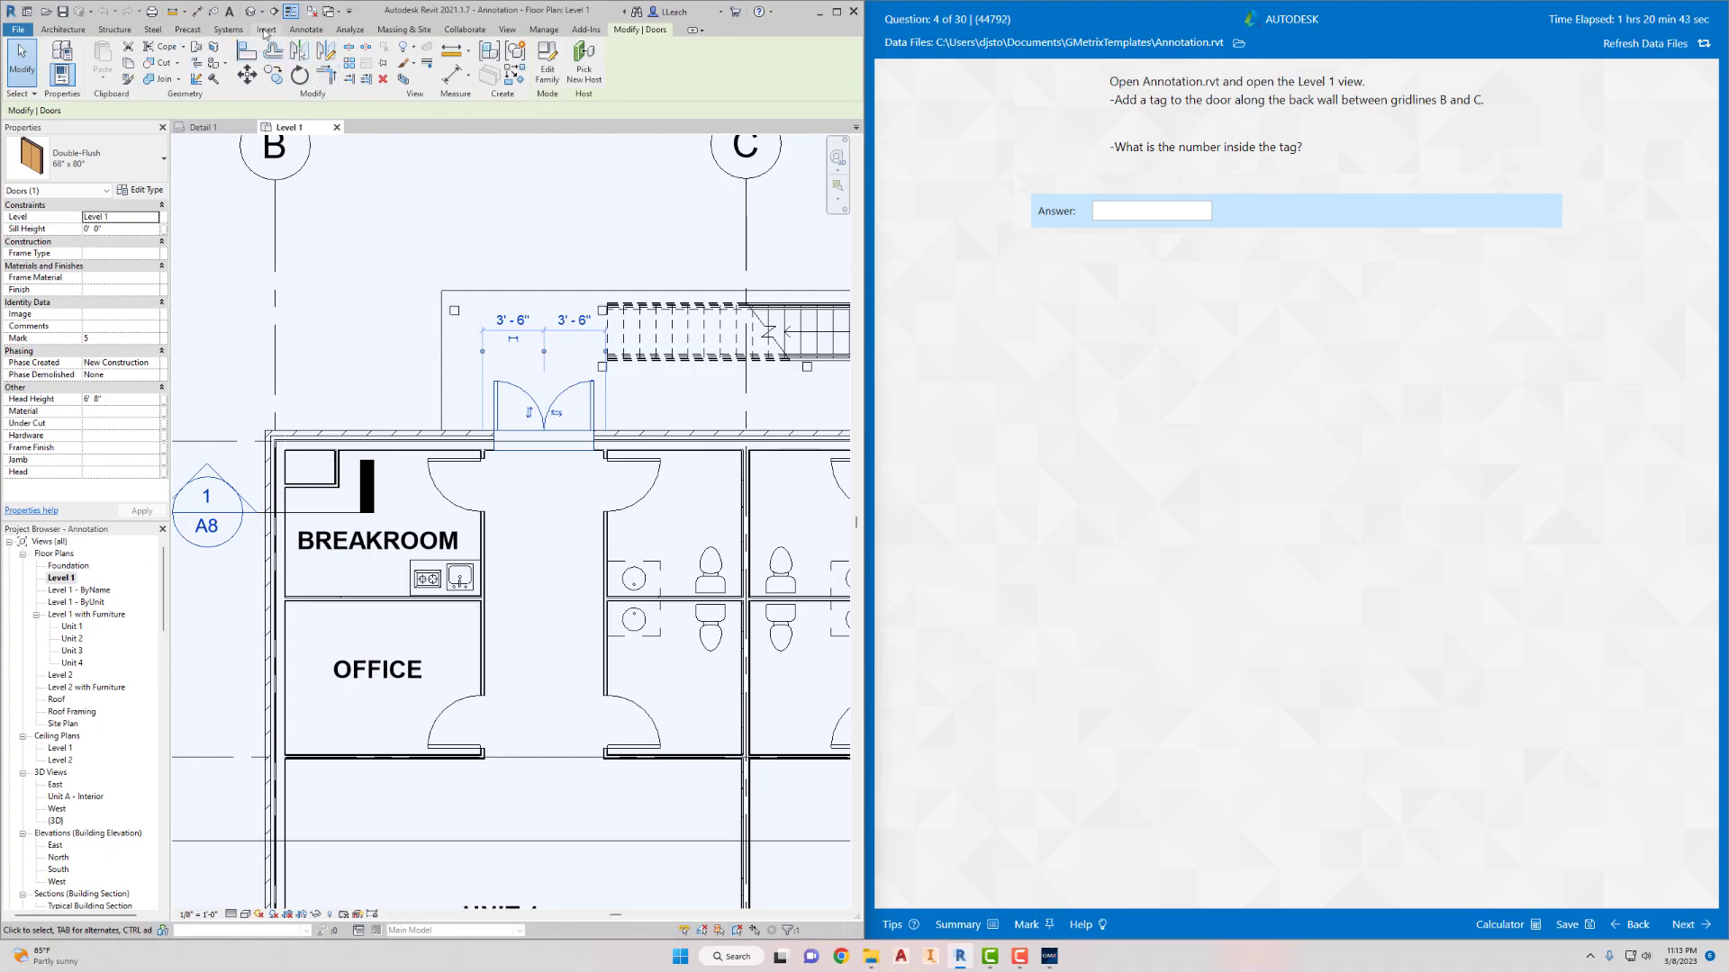
left_click(306, 30)
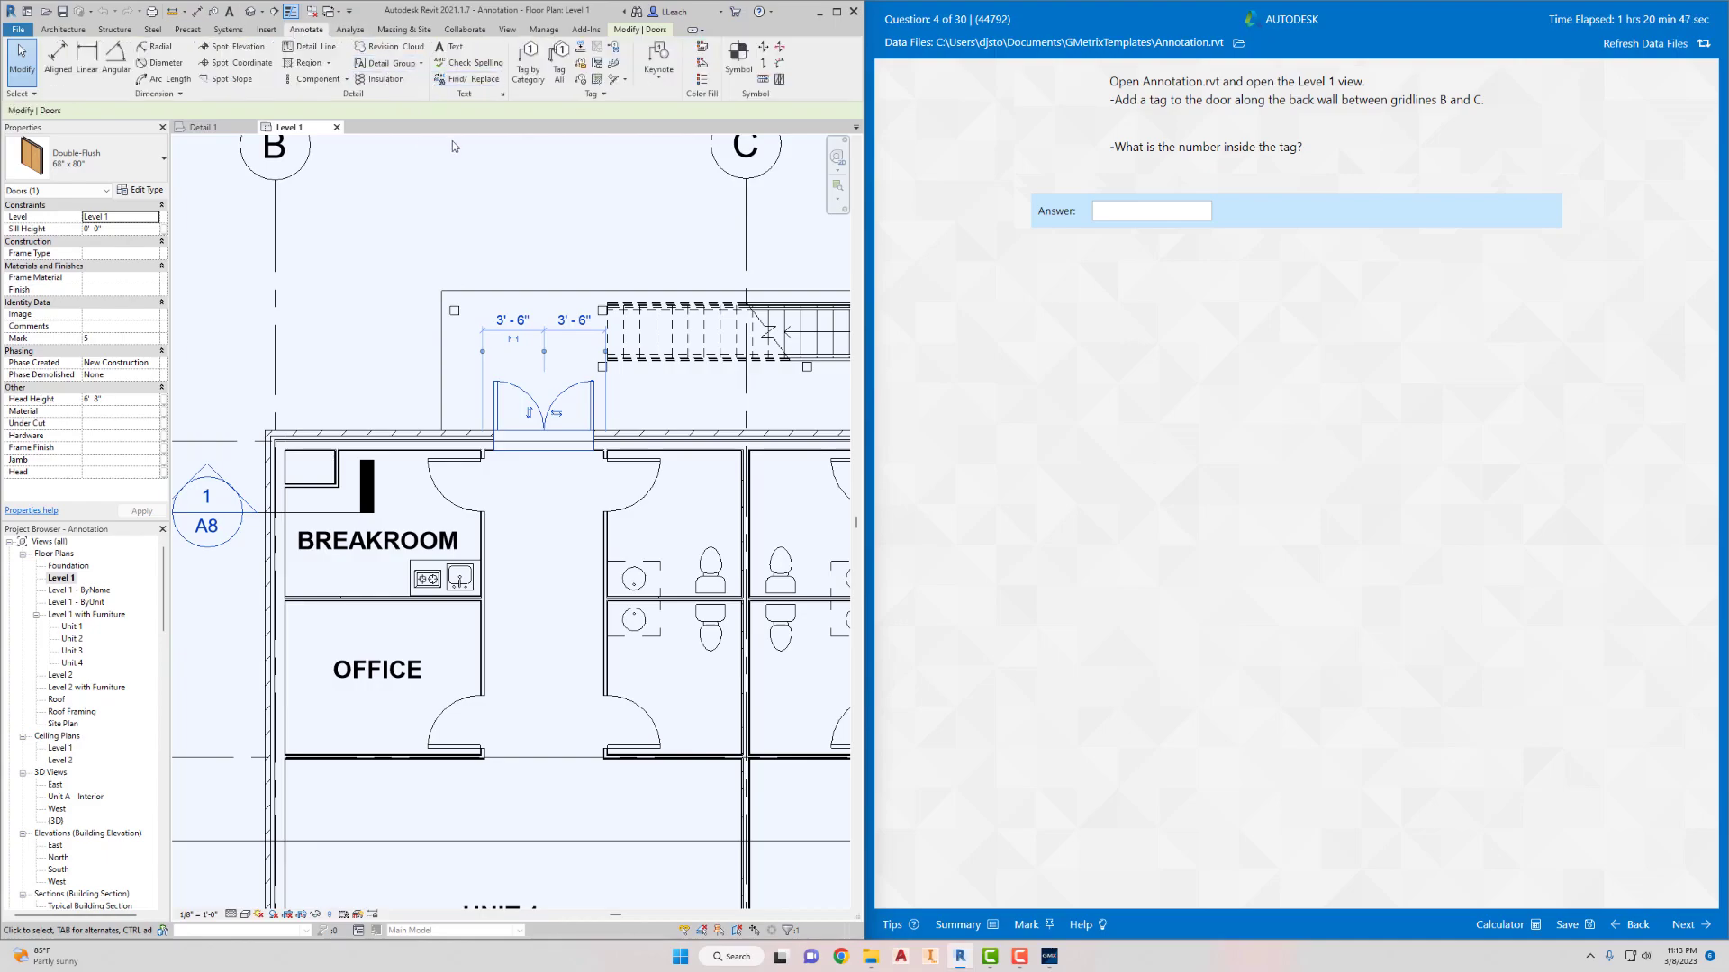
left_click(528, 65)
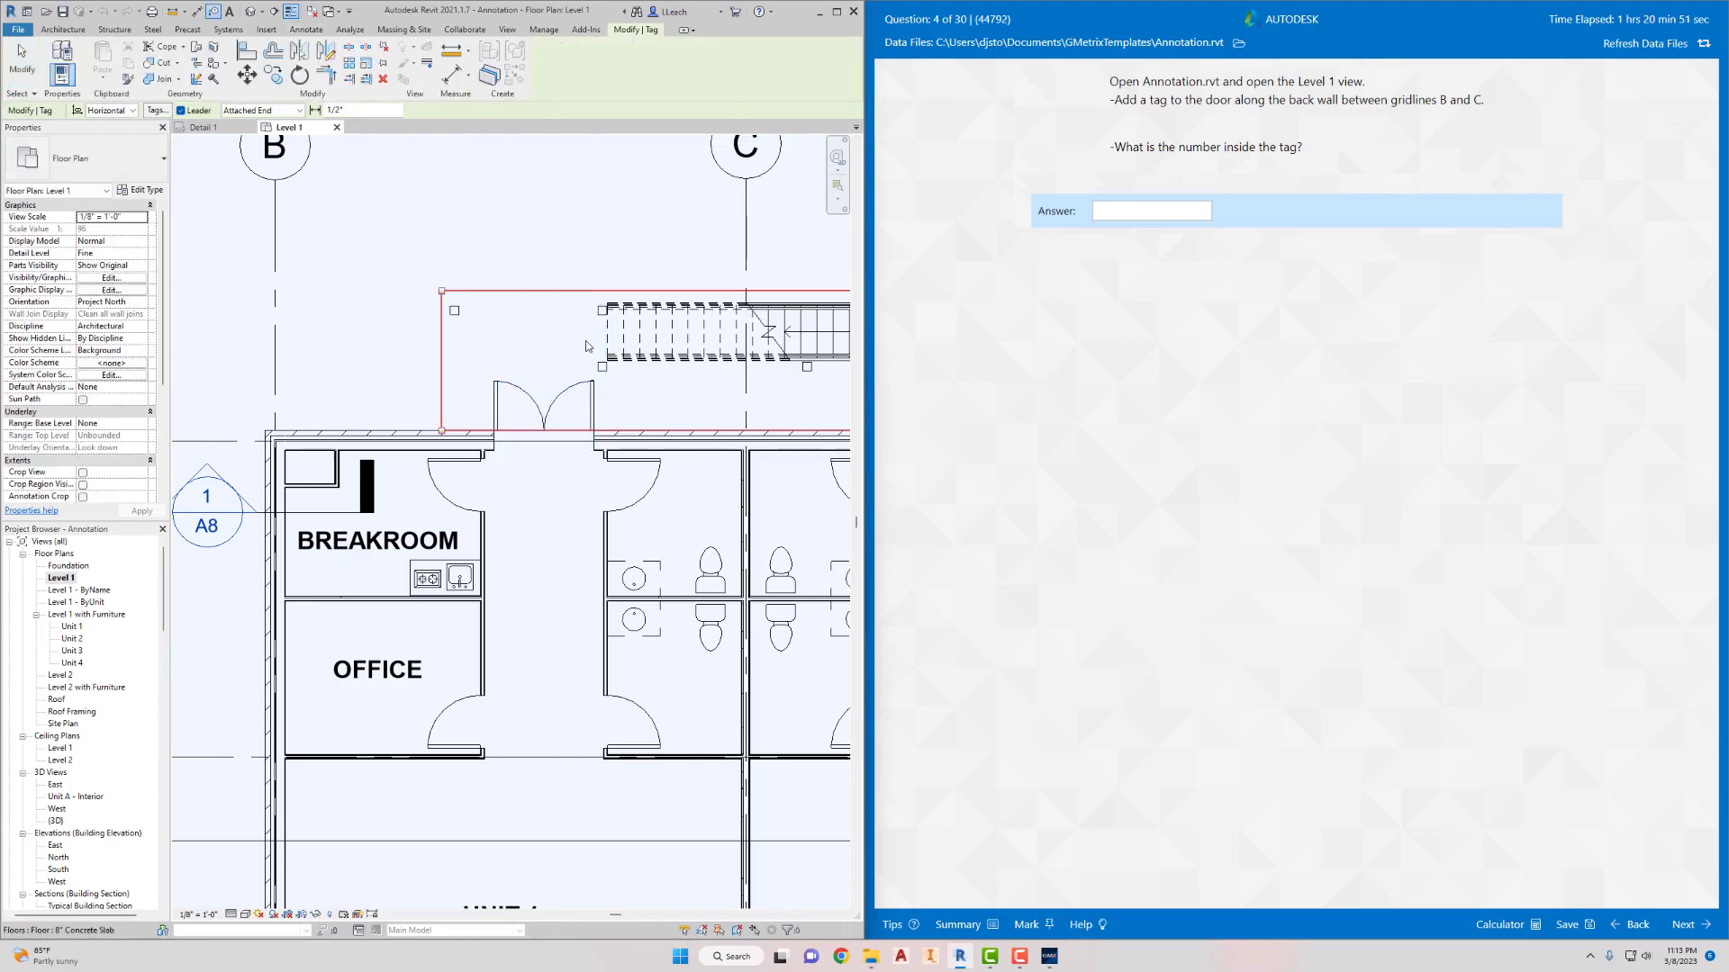
left_click(573, 391)
Submit 5 as the answer to question 4 and continue to question 5
left_click(1117, 208)
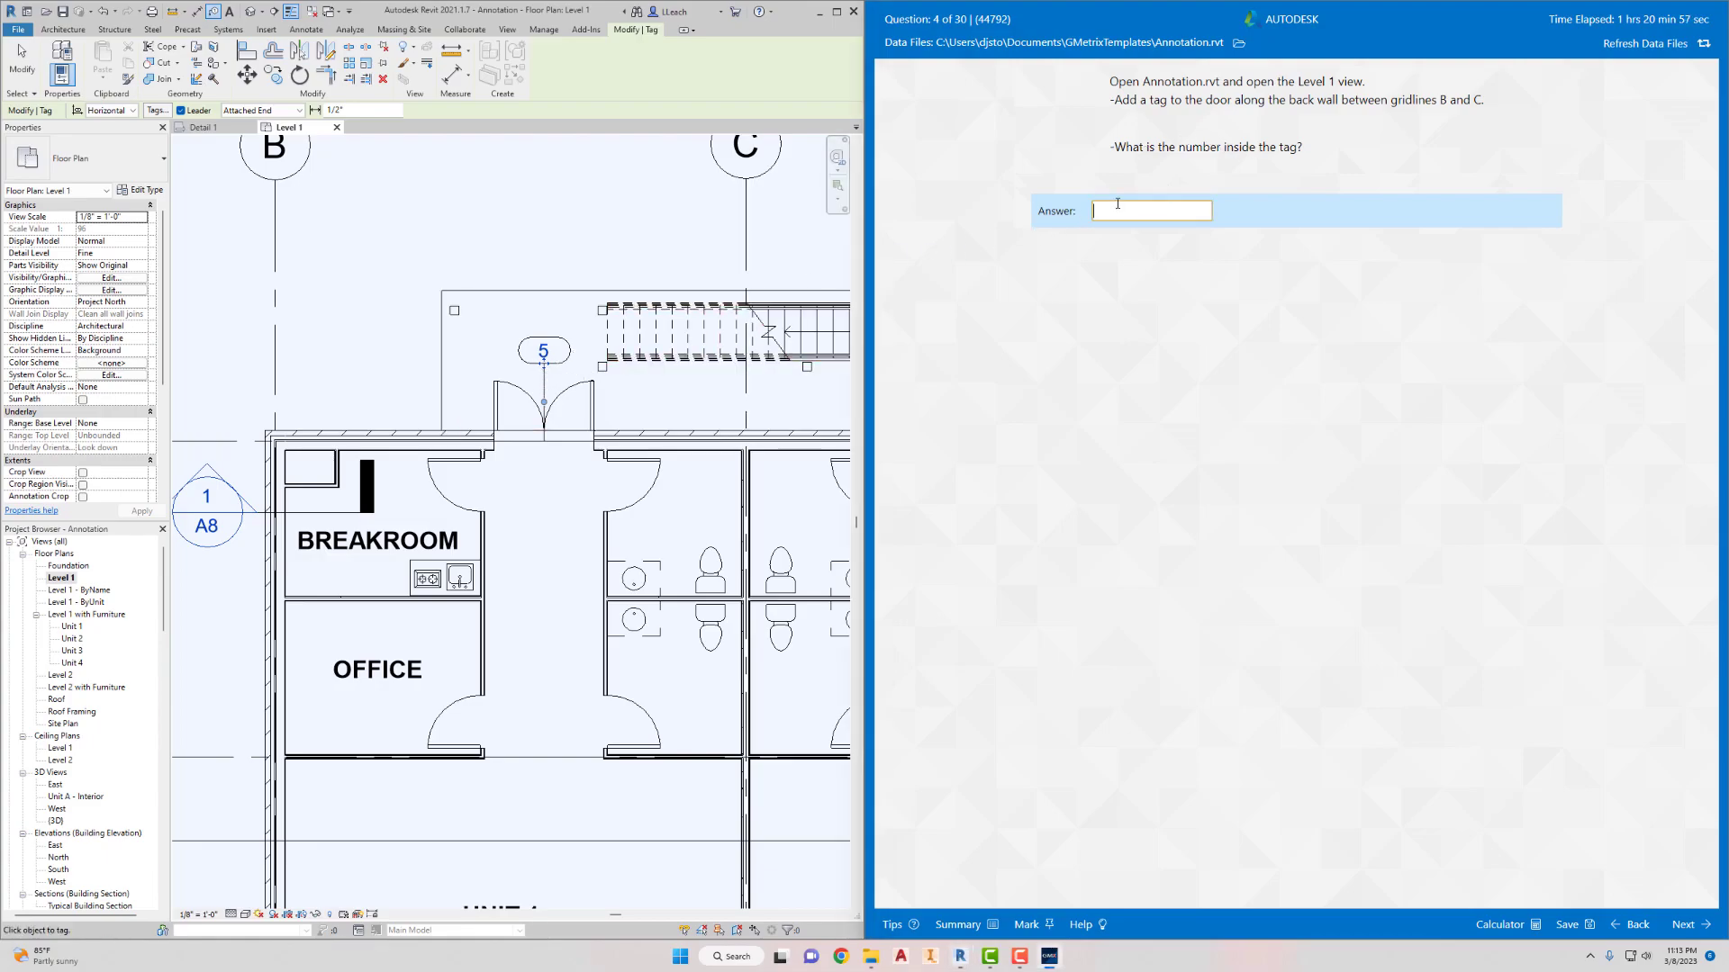
type("5")
left_click(1682, 925)
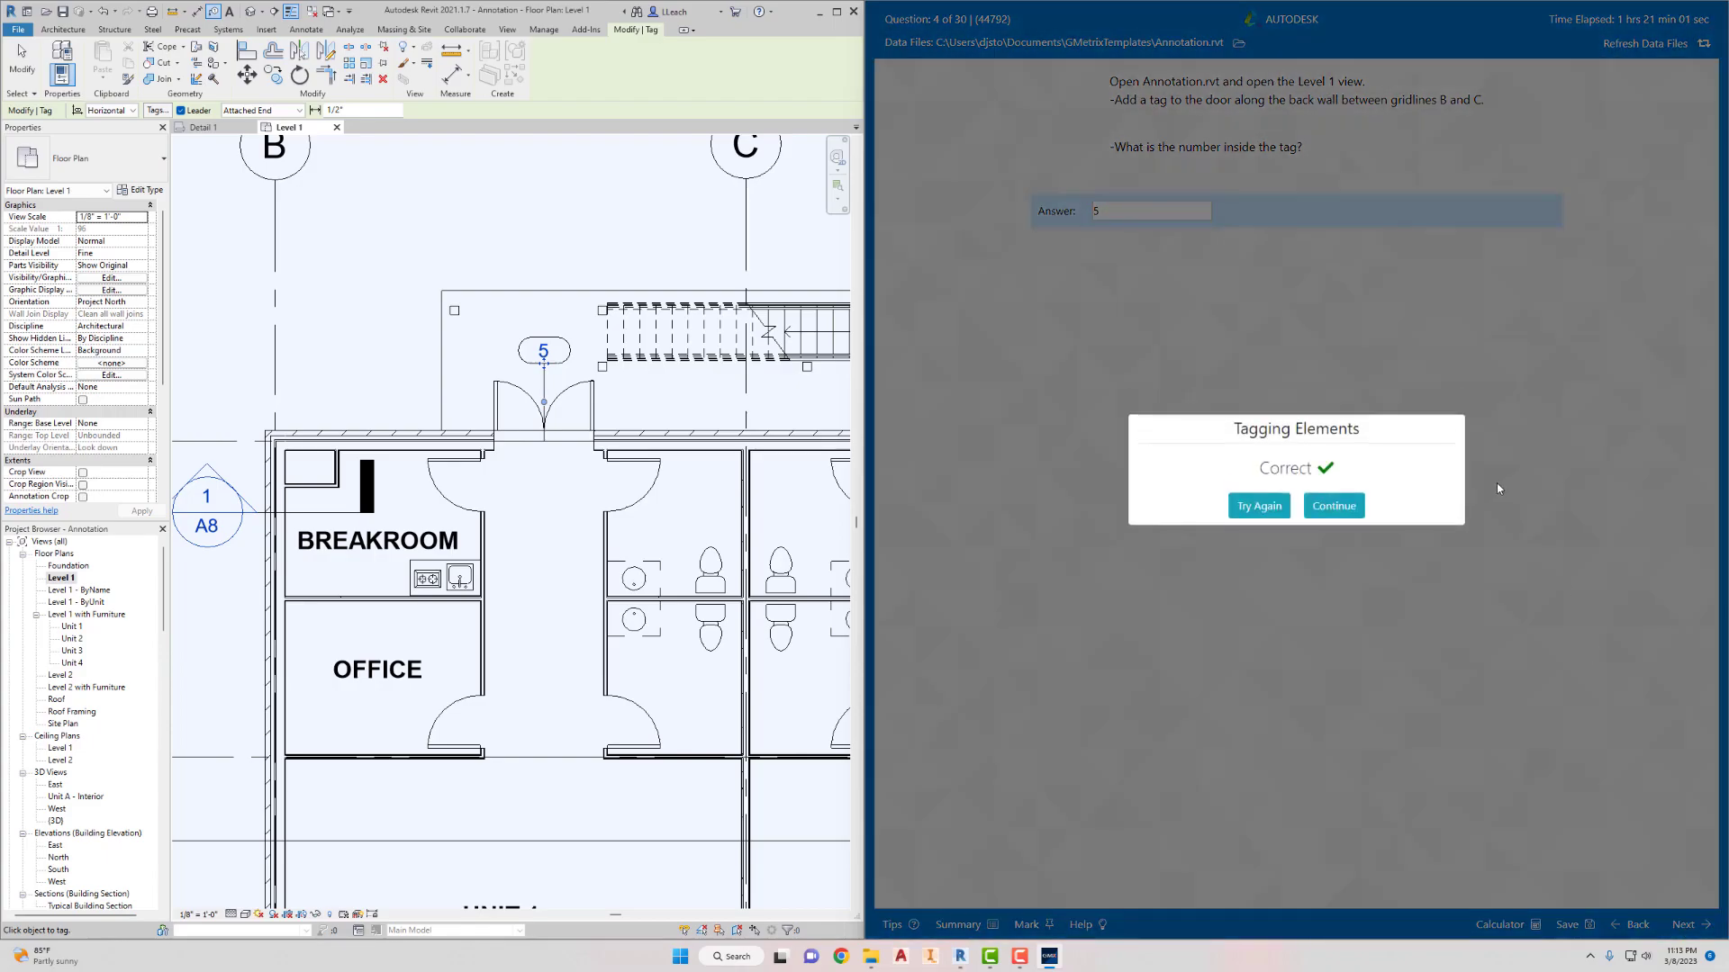
left_click(1343, 511)
Clear the answer to question 5 and display the Level 2 floor plan
type("11' 6\"")
left_click_drag(1160, 207, 1077, 209)
key("BackSpace")
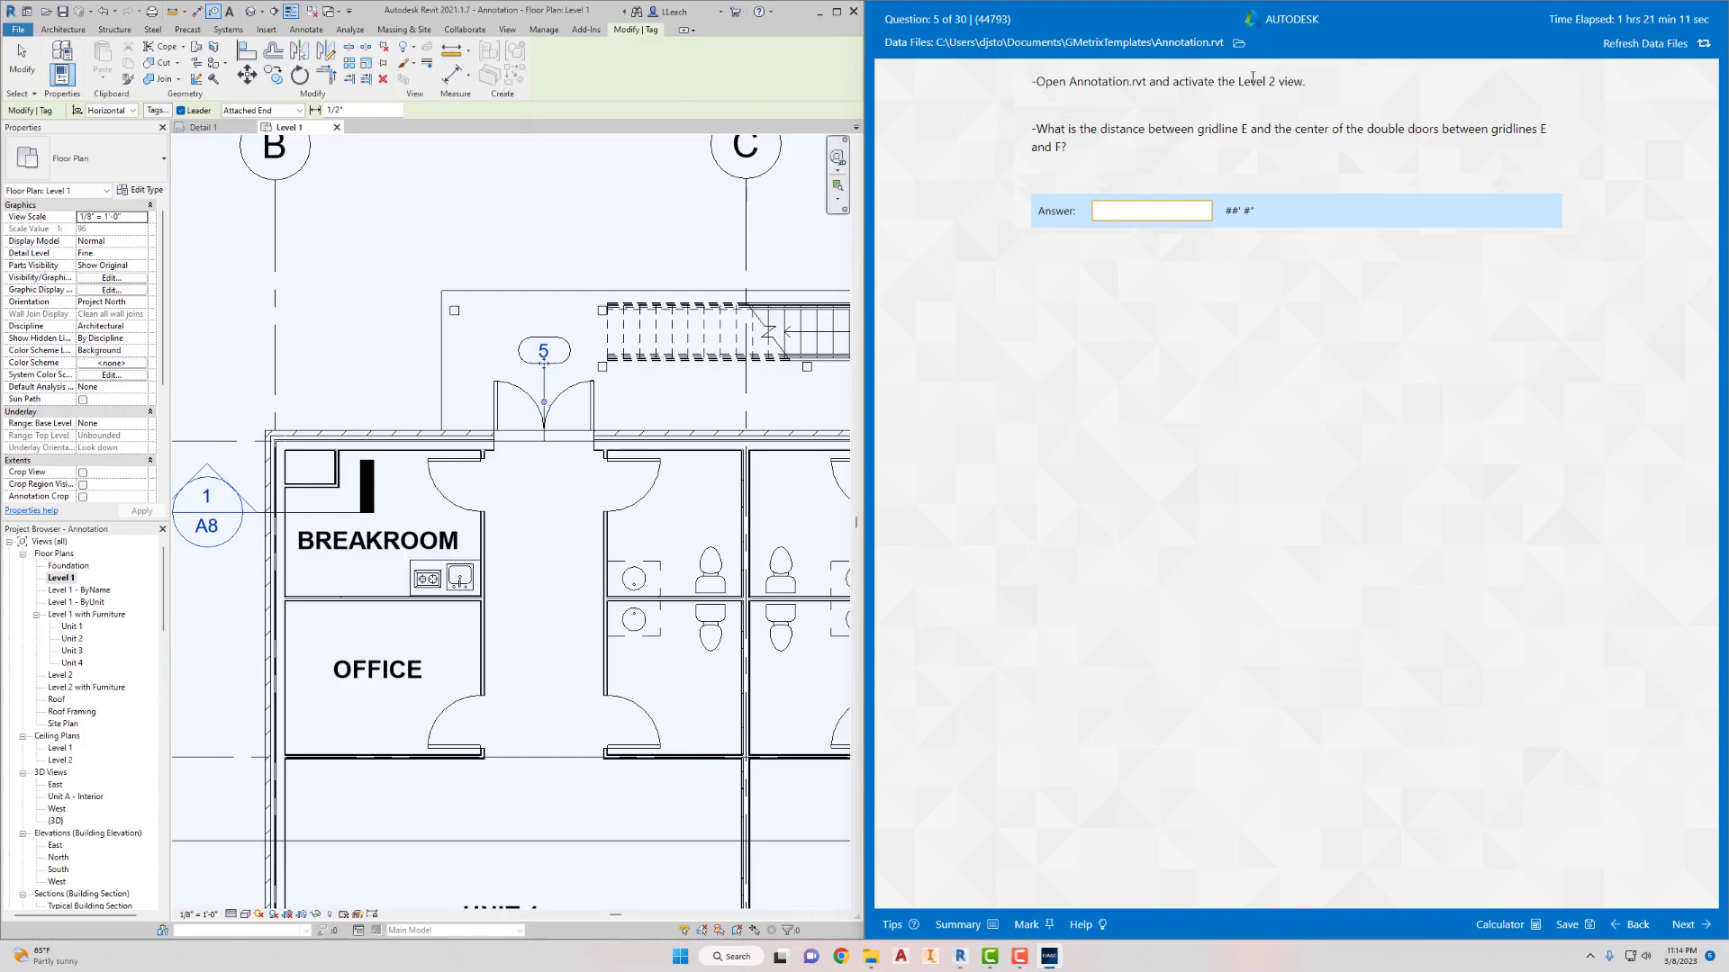
left_click(437, 256)
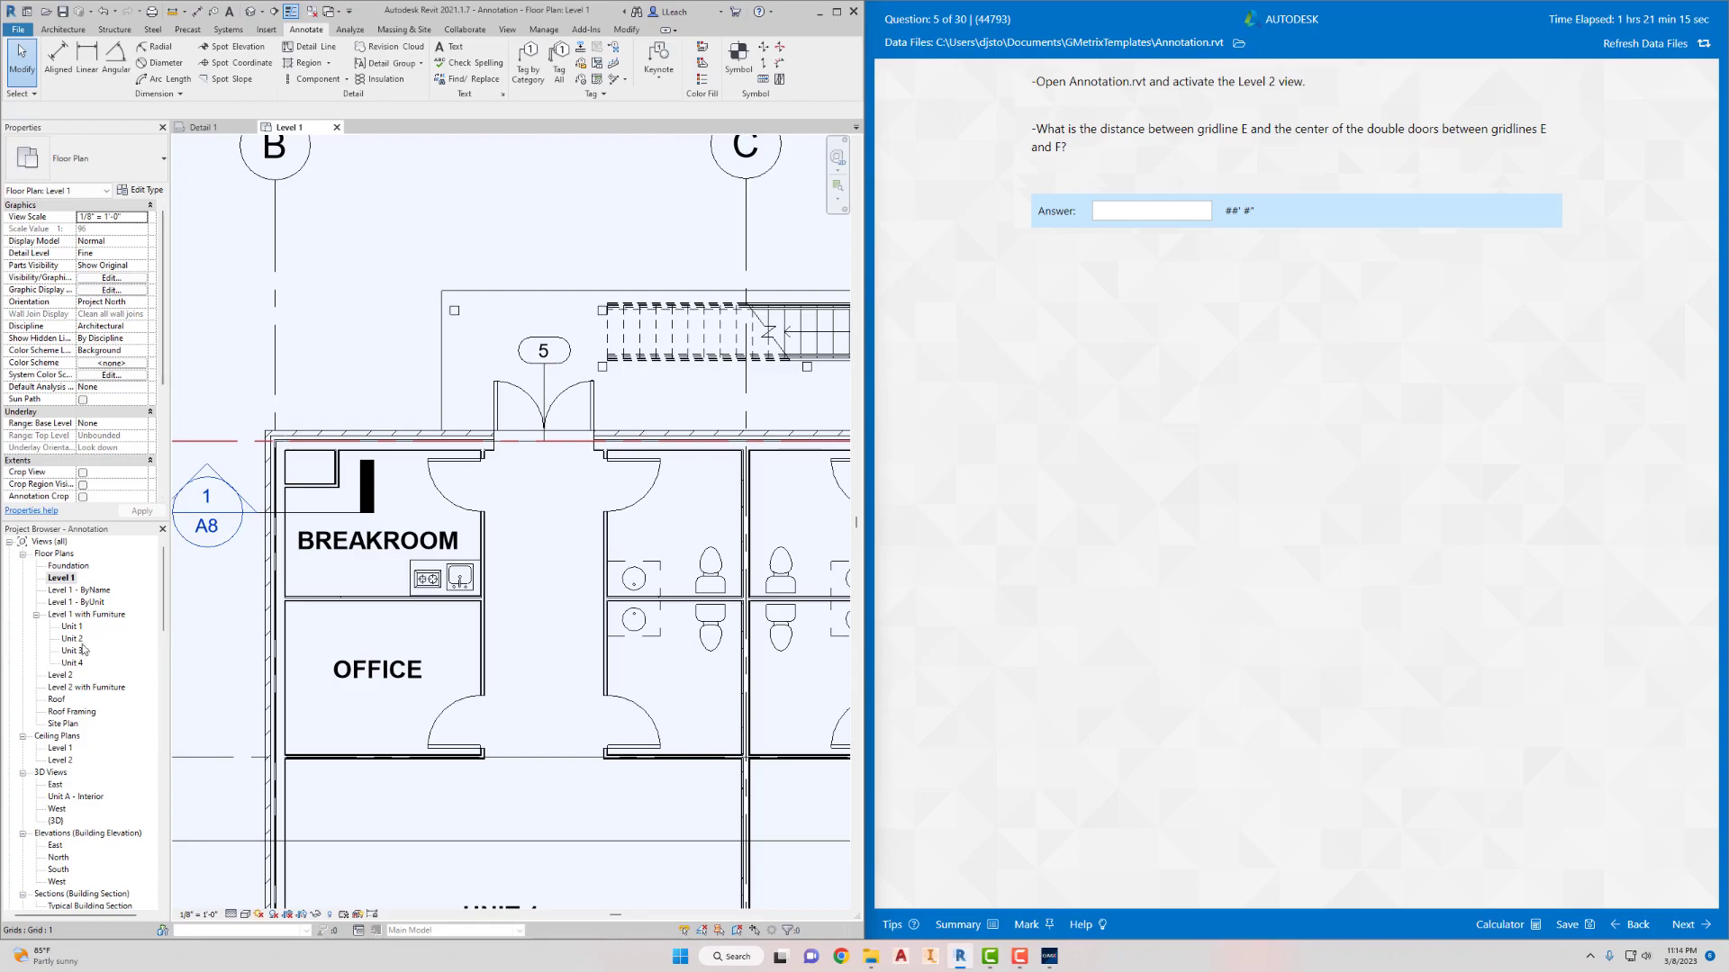
double_click(63, 677)
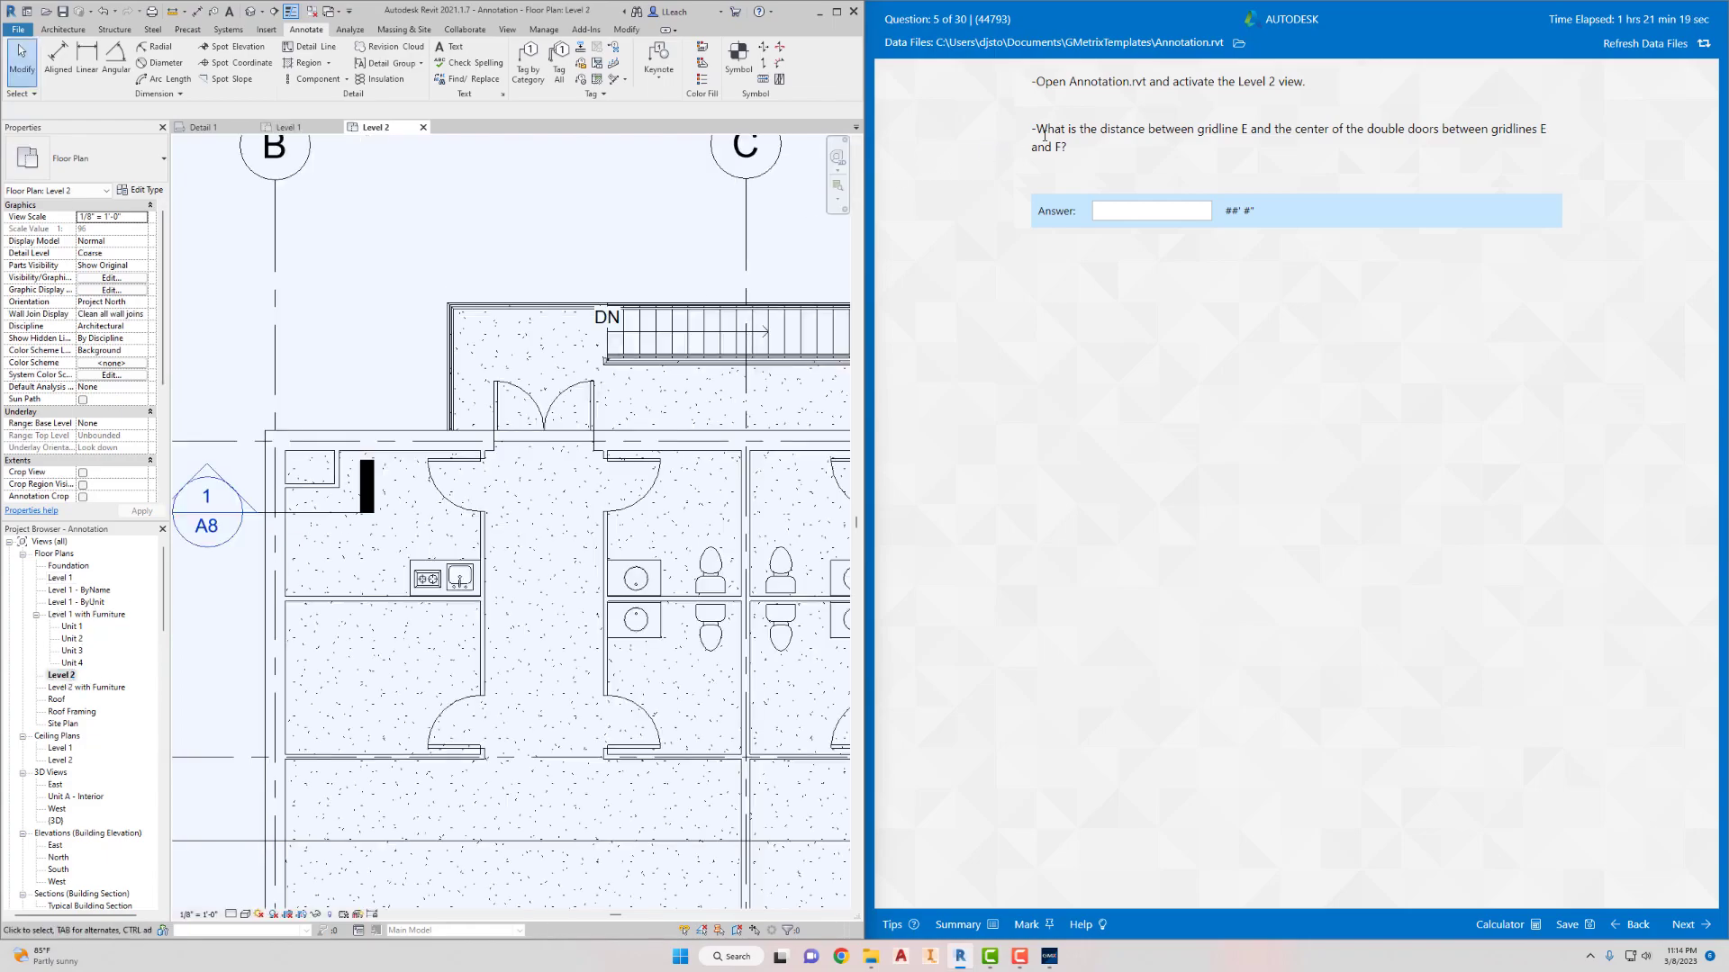
Place an aligned dimension from gridline E to the center of the double doors between gridlines E and F, above the stair
middle_click_drag(782, 227, 525, 384)
scroll(784, 317, "down", 3)
scroll(638, 321, "down", 2)
scroll(641, 321, "down", 1)
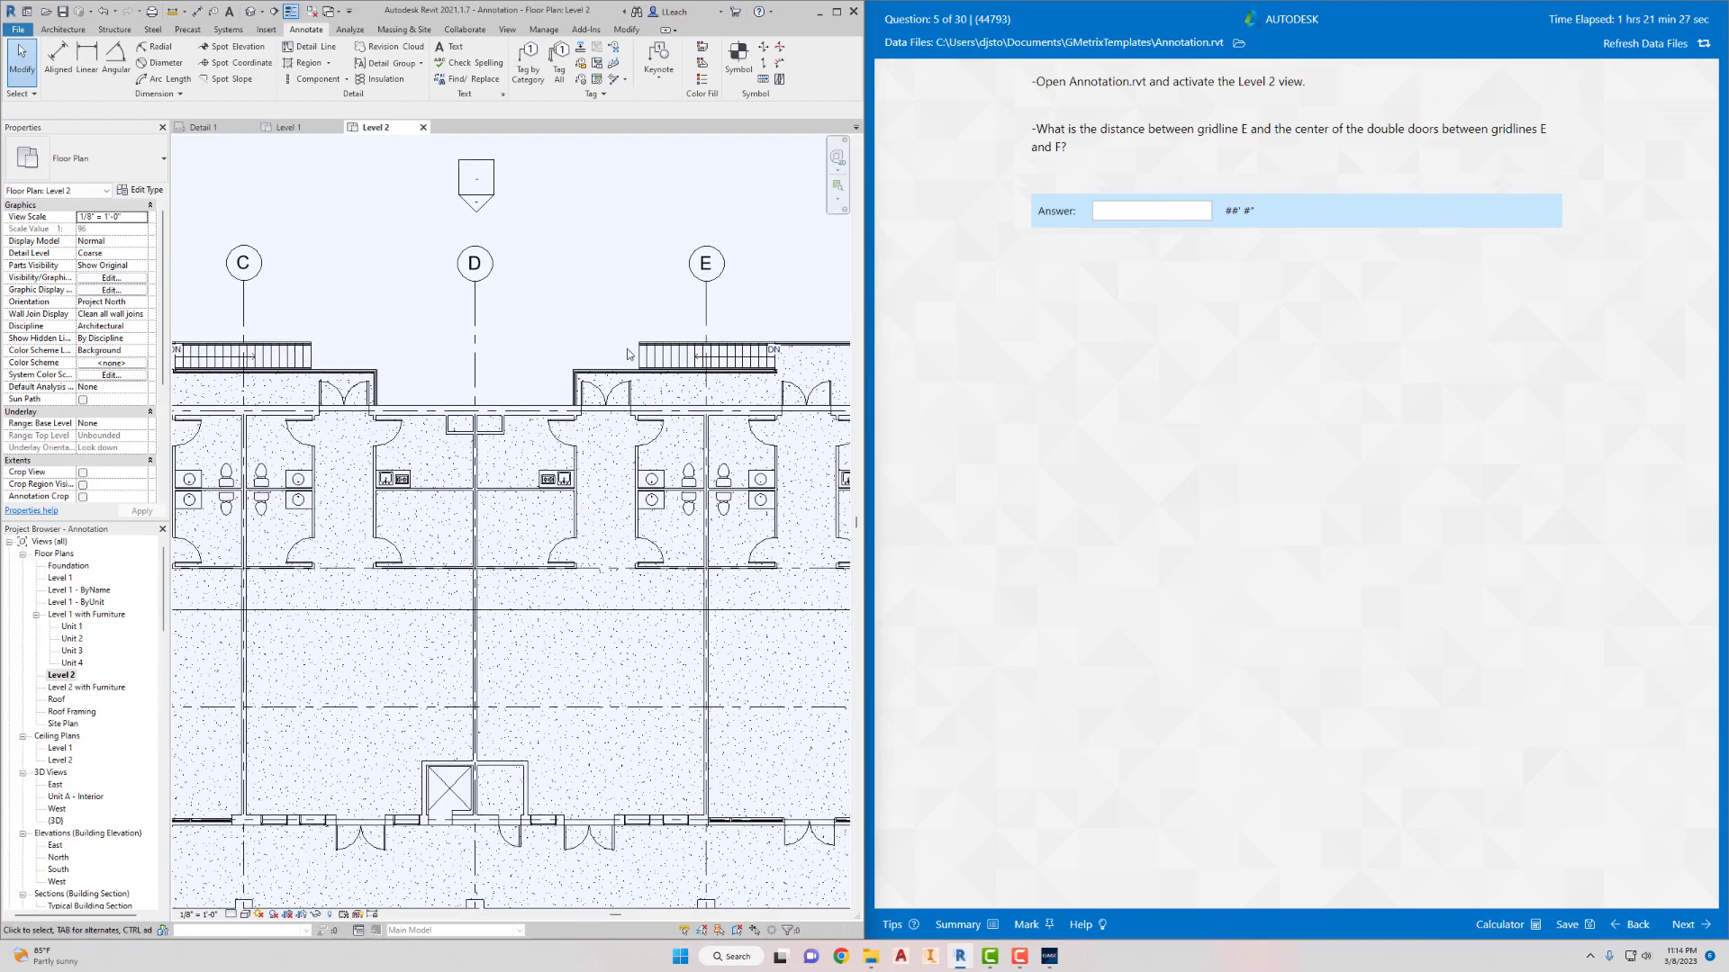
scroll(736, 343, "up", 1)
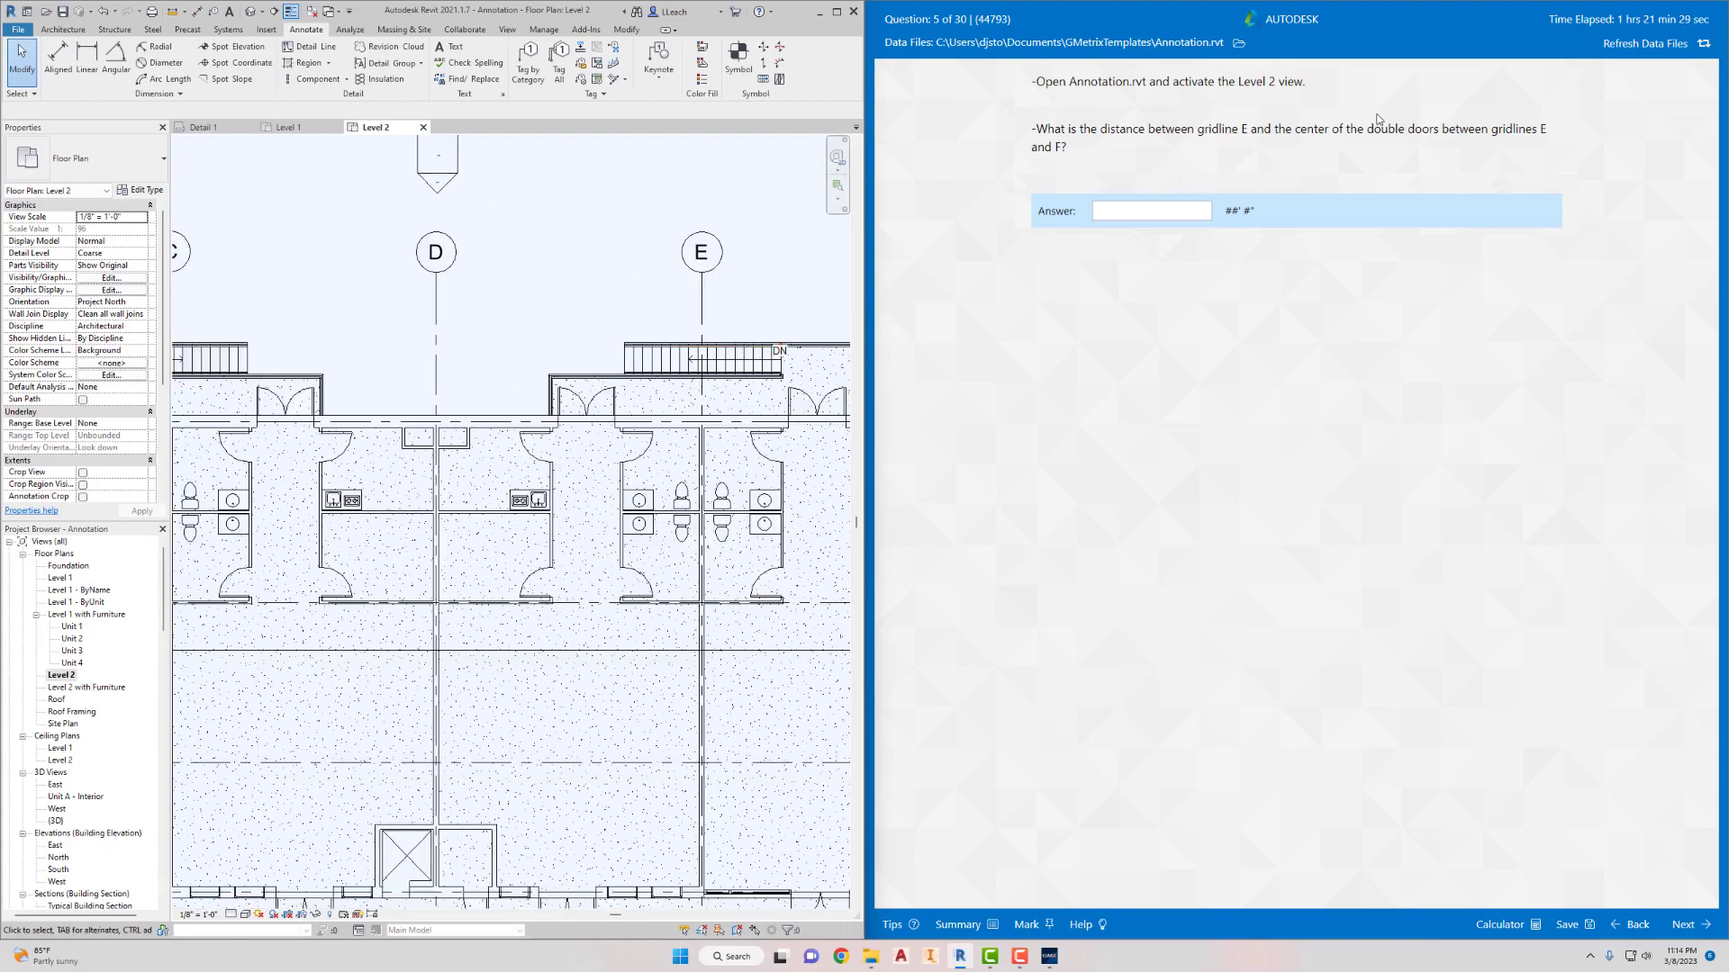
middle_click_drag(741, 333, 464, 369)
scroll(493, 378, "up", 1)
scroll(493, 378, "up", 2)
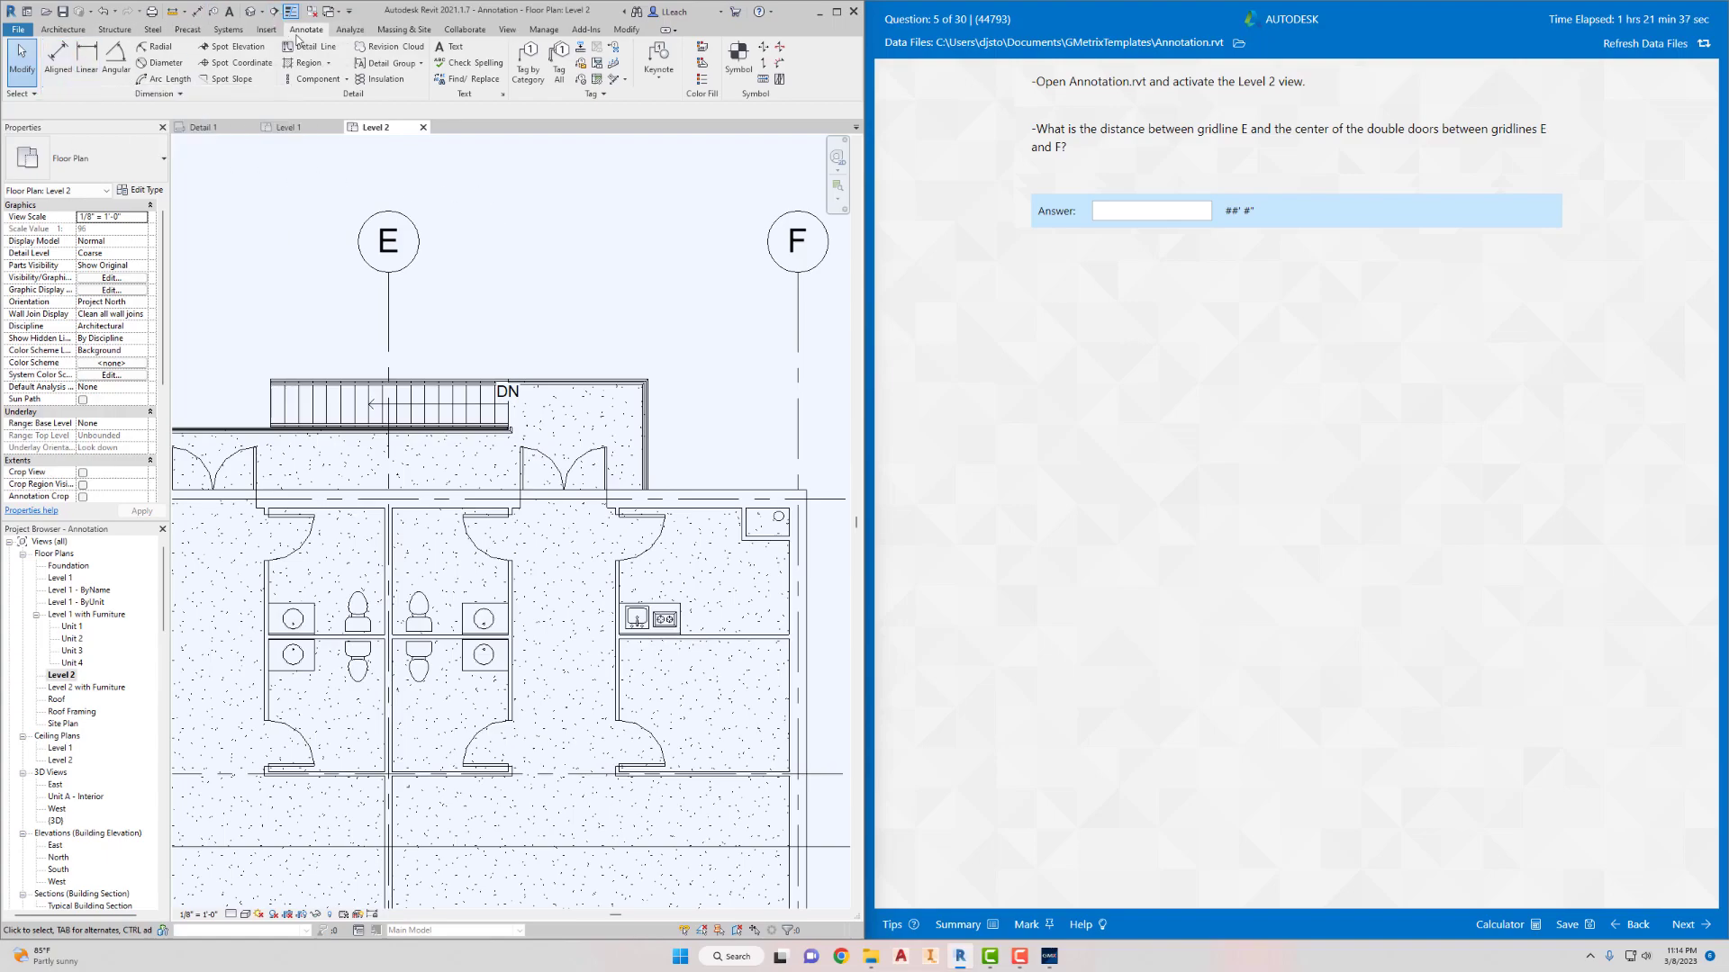
left_click(58, 56)
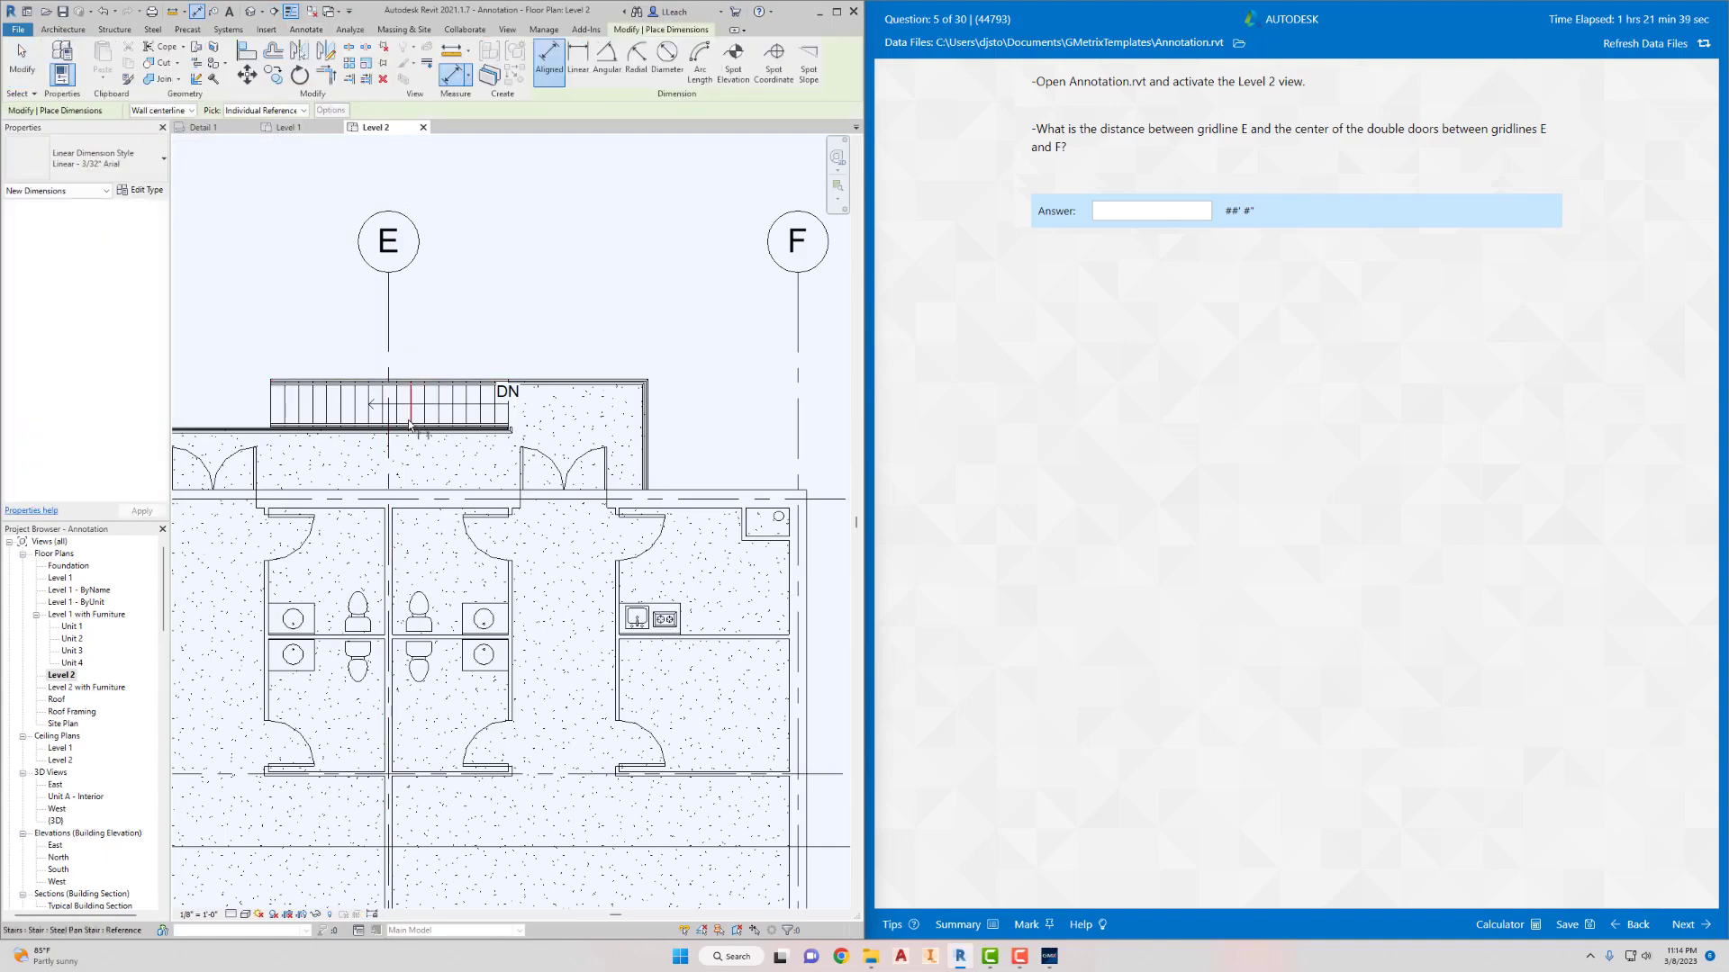
left_click(389, 453)
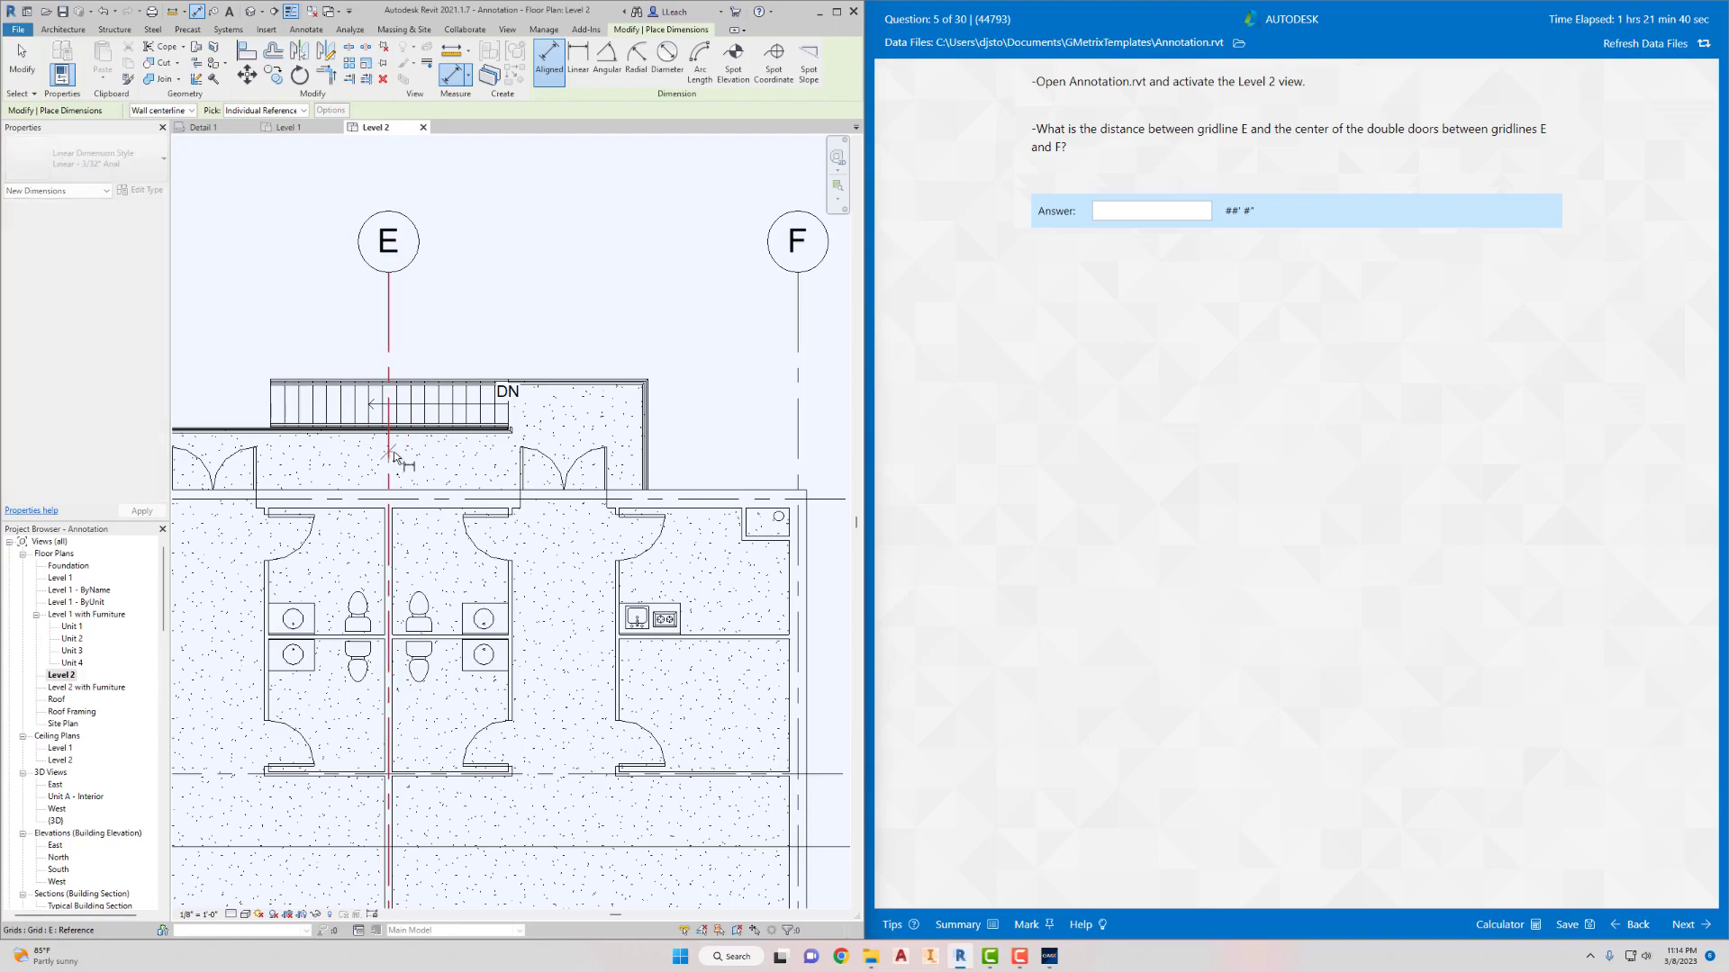
left_click(566, 486)
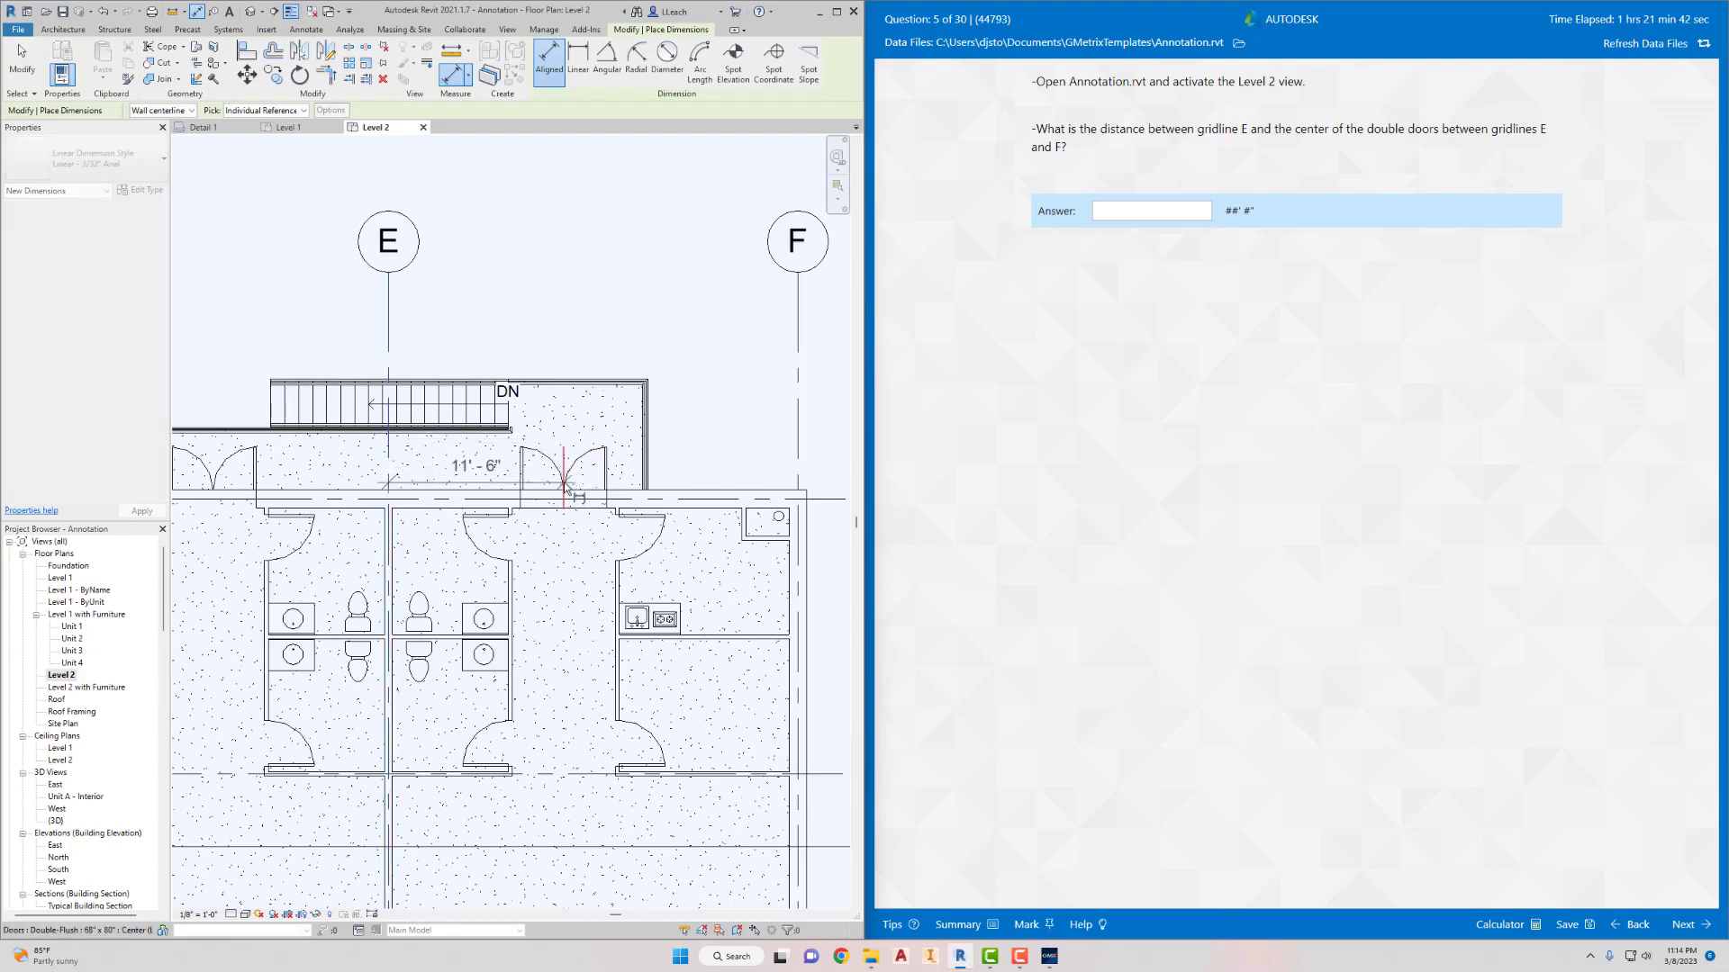
left_click(527, 340)
Submit 11' 6" as the answer to question 5 and continue to question 6
left_click(1109, 212)
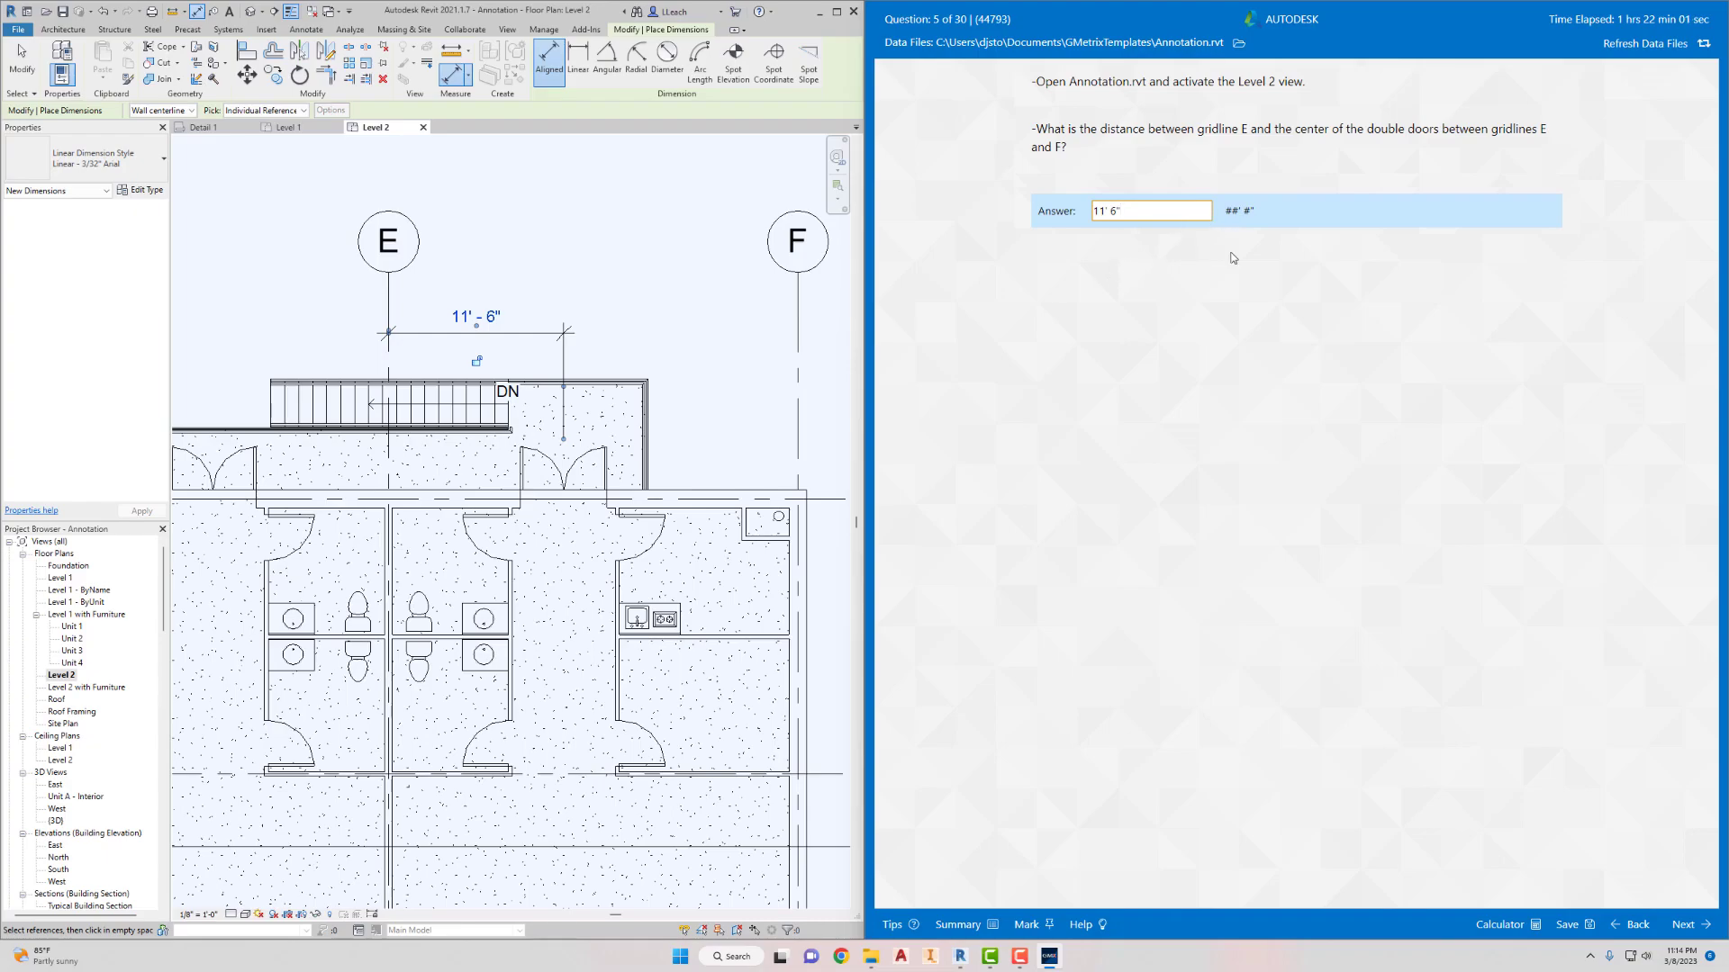
left_click(1683, 924)
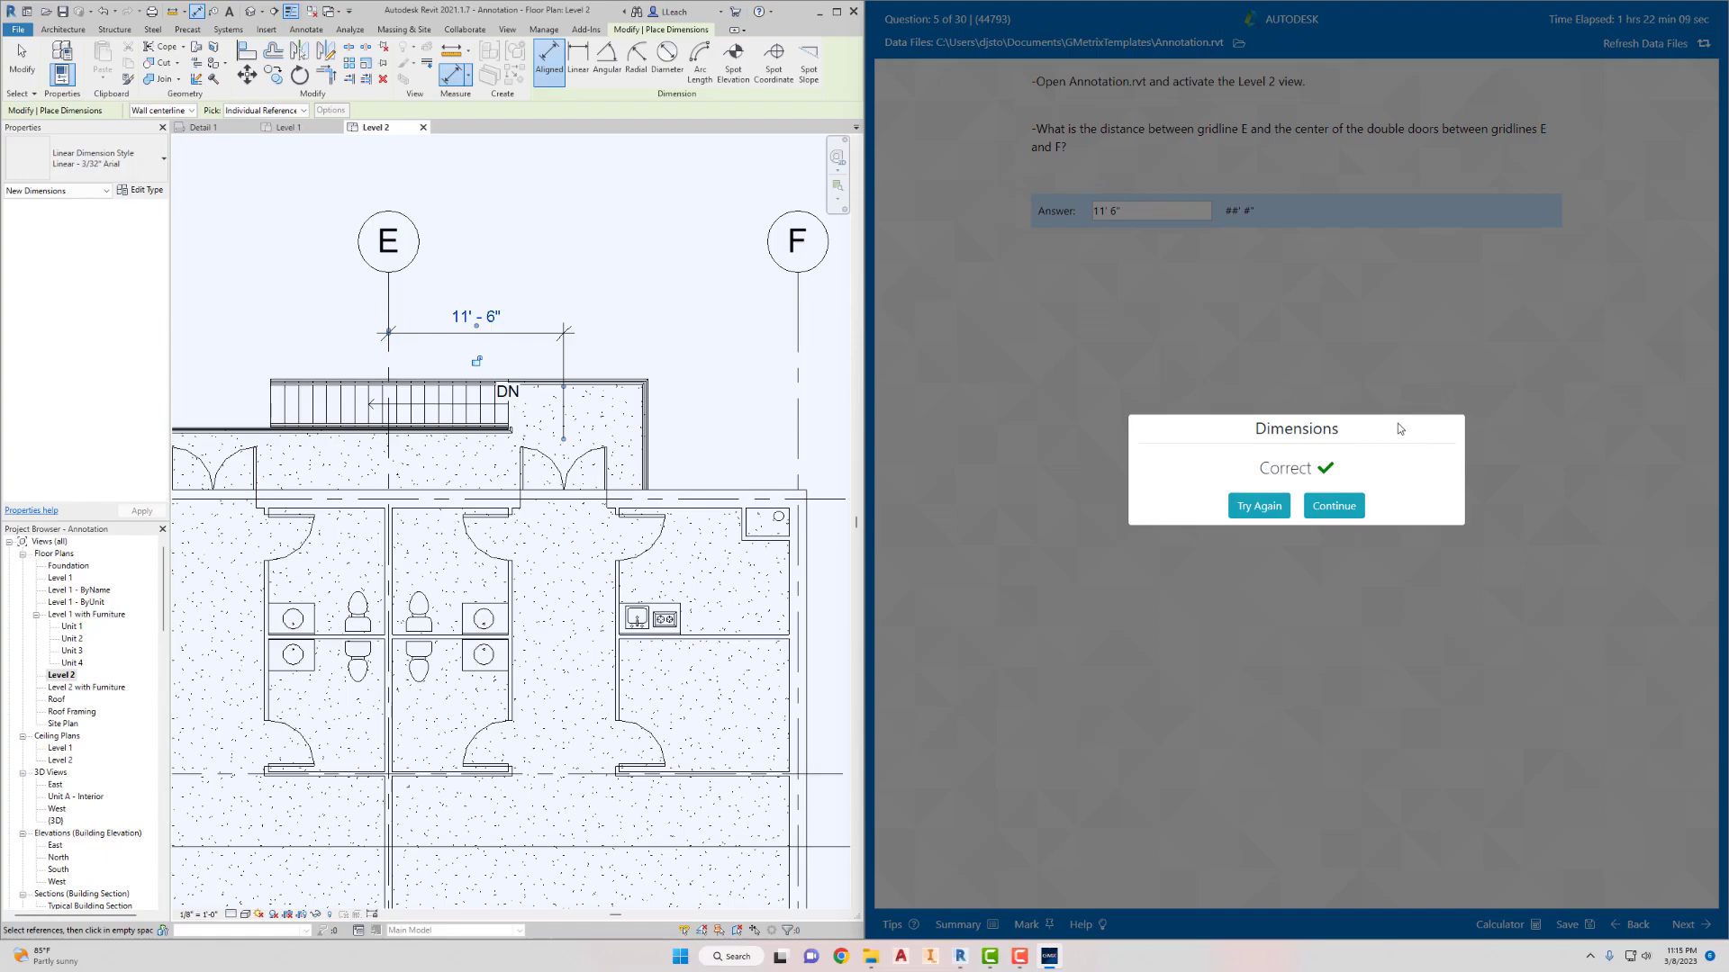
left_click(1333, 506)
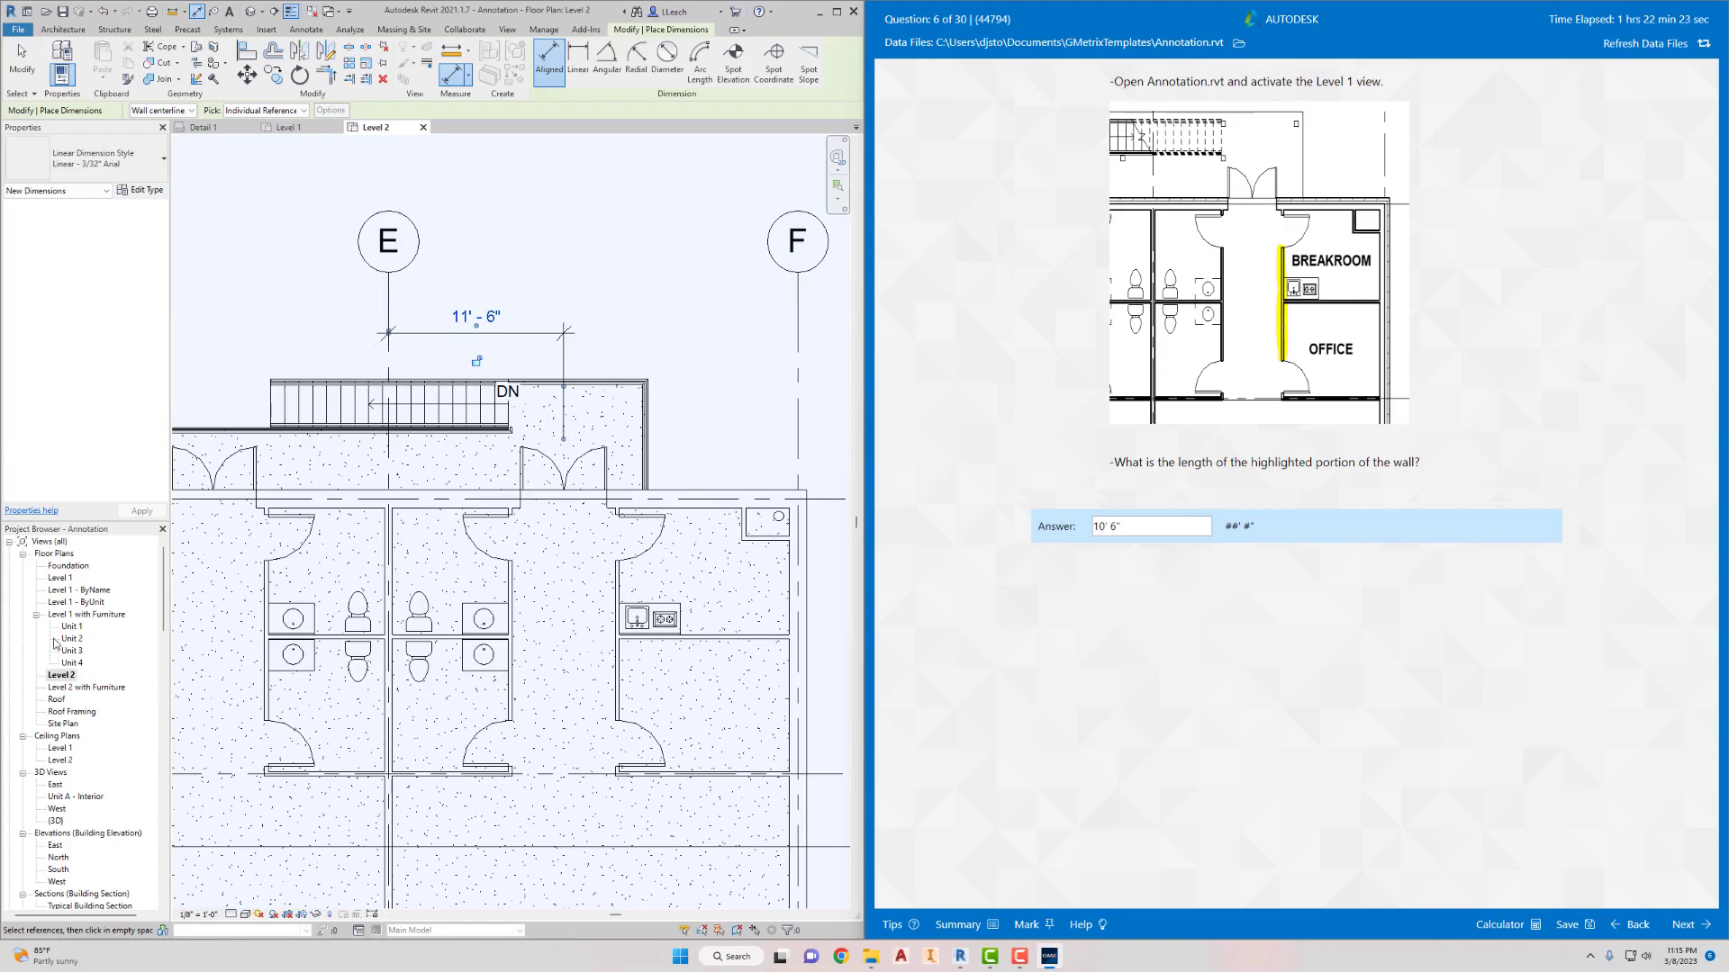
Display the Level 1 floor plan and clear the answer to question 6
double_click(68, 580)
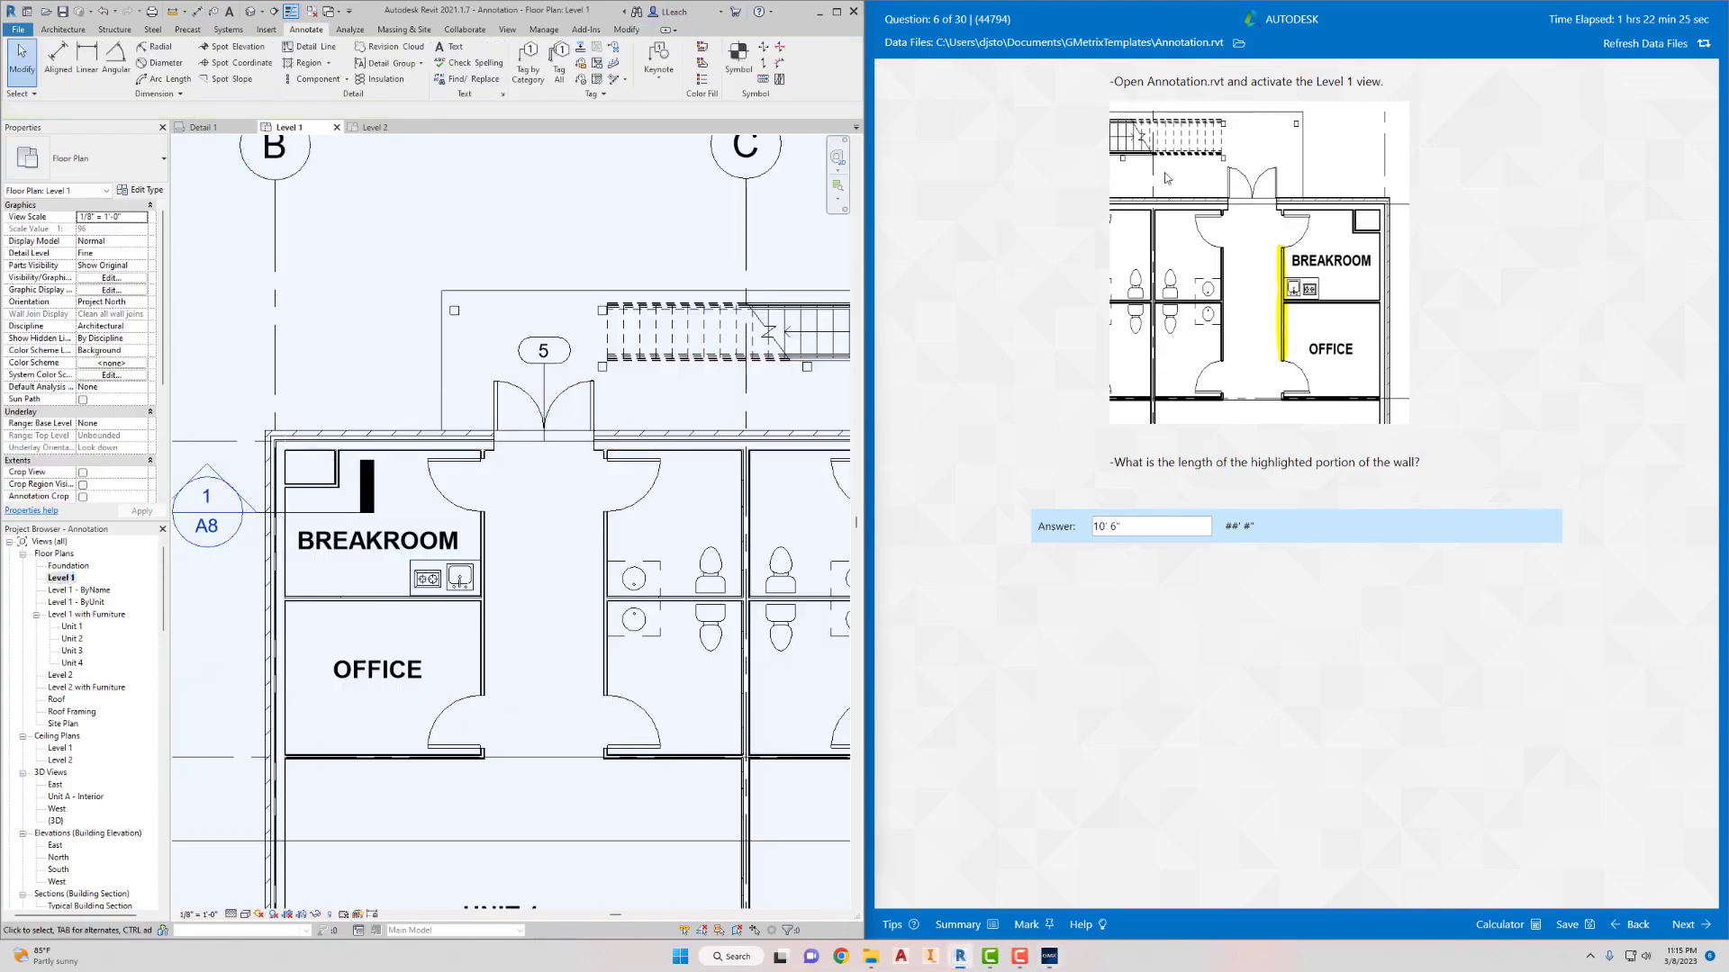
left_click_drag(1150, 528, 1042, 551)
key("BackSpace")
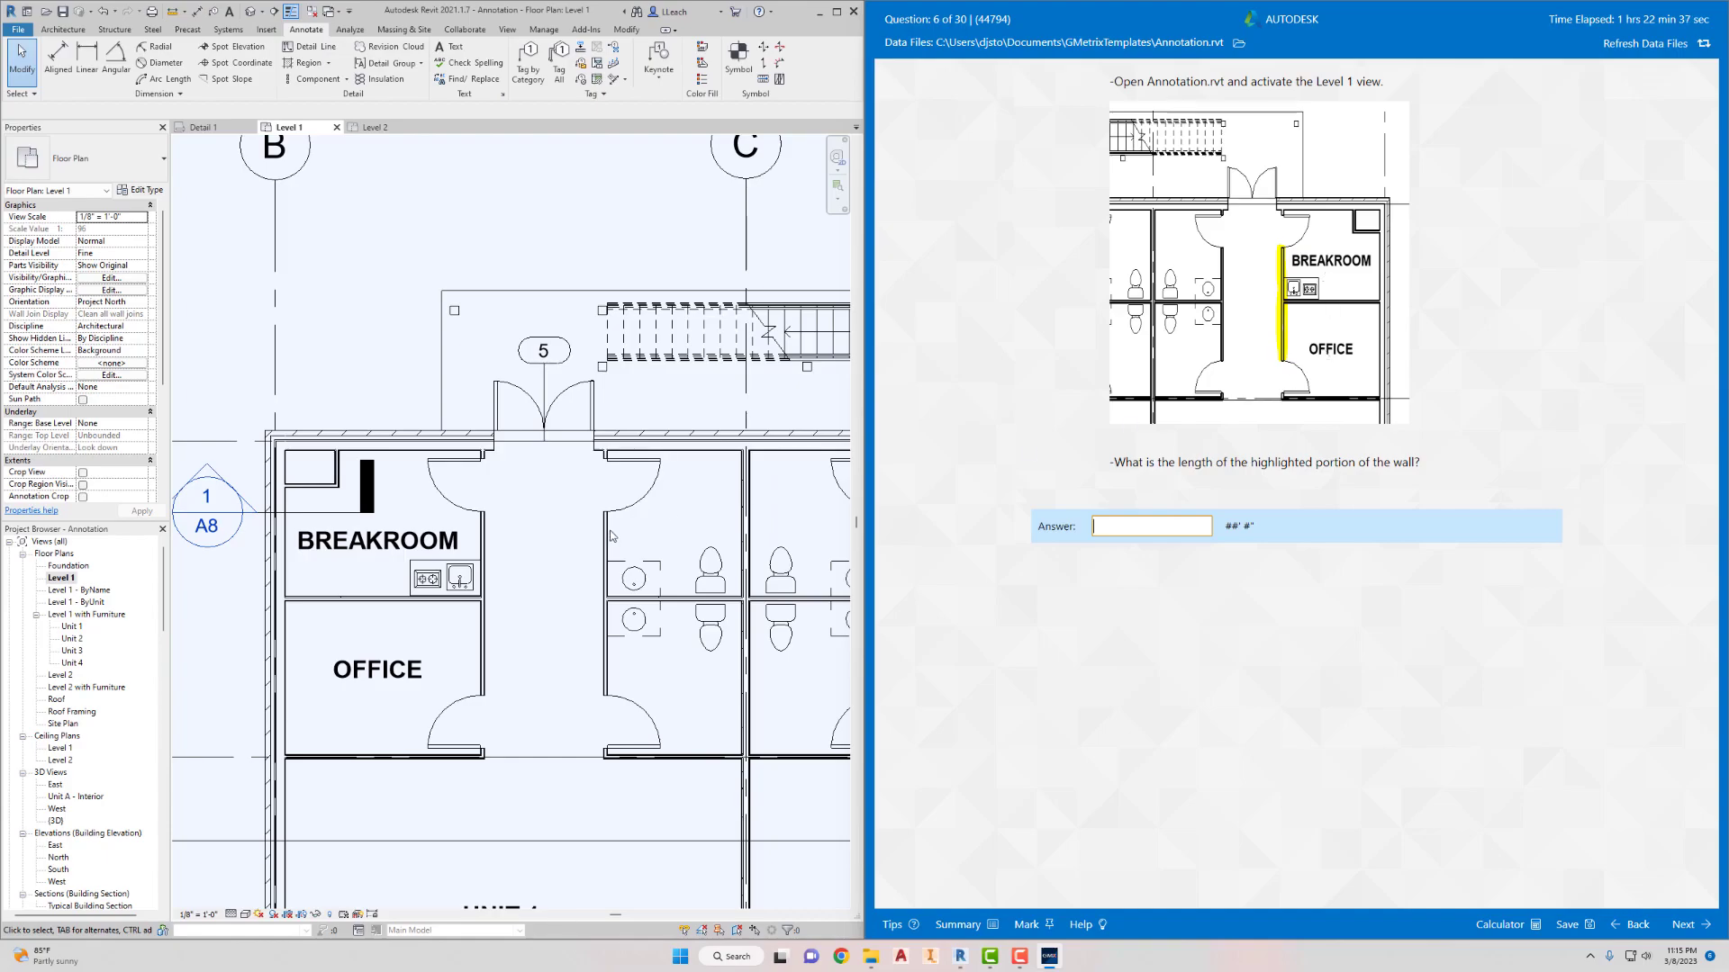
Place an aligned dimension along Unit 4's corridor wall, between the breakroom and office door openings, with the dimension line in the corridor
scroll(617, 531, "down", 1)
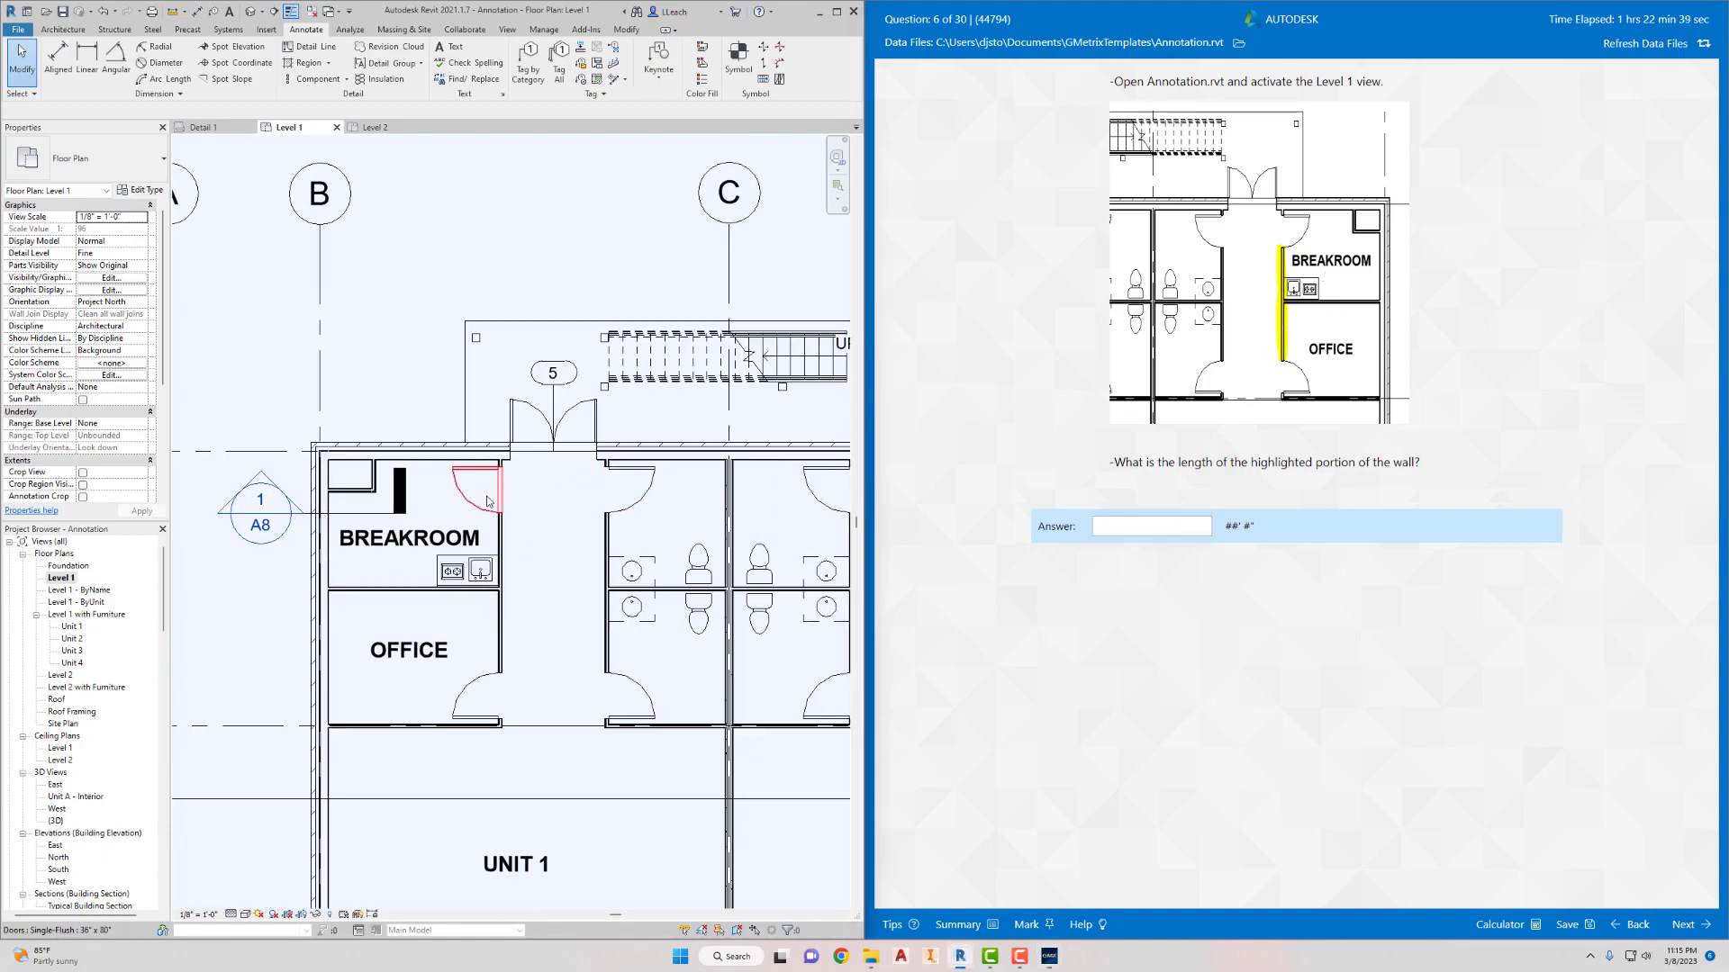
scroll(634, 516, "down", 4)
middle_click_drag(600, 535, 492, 492)
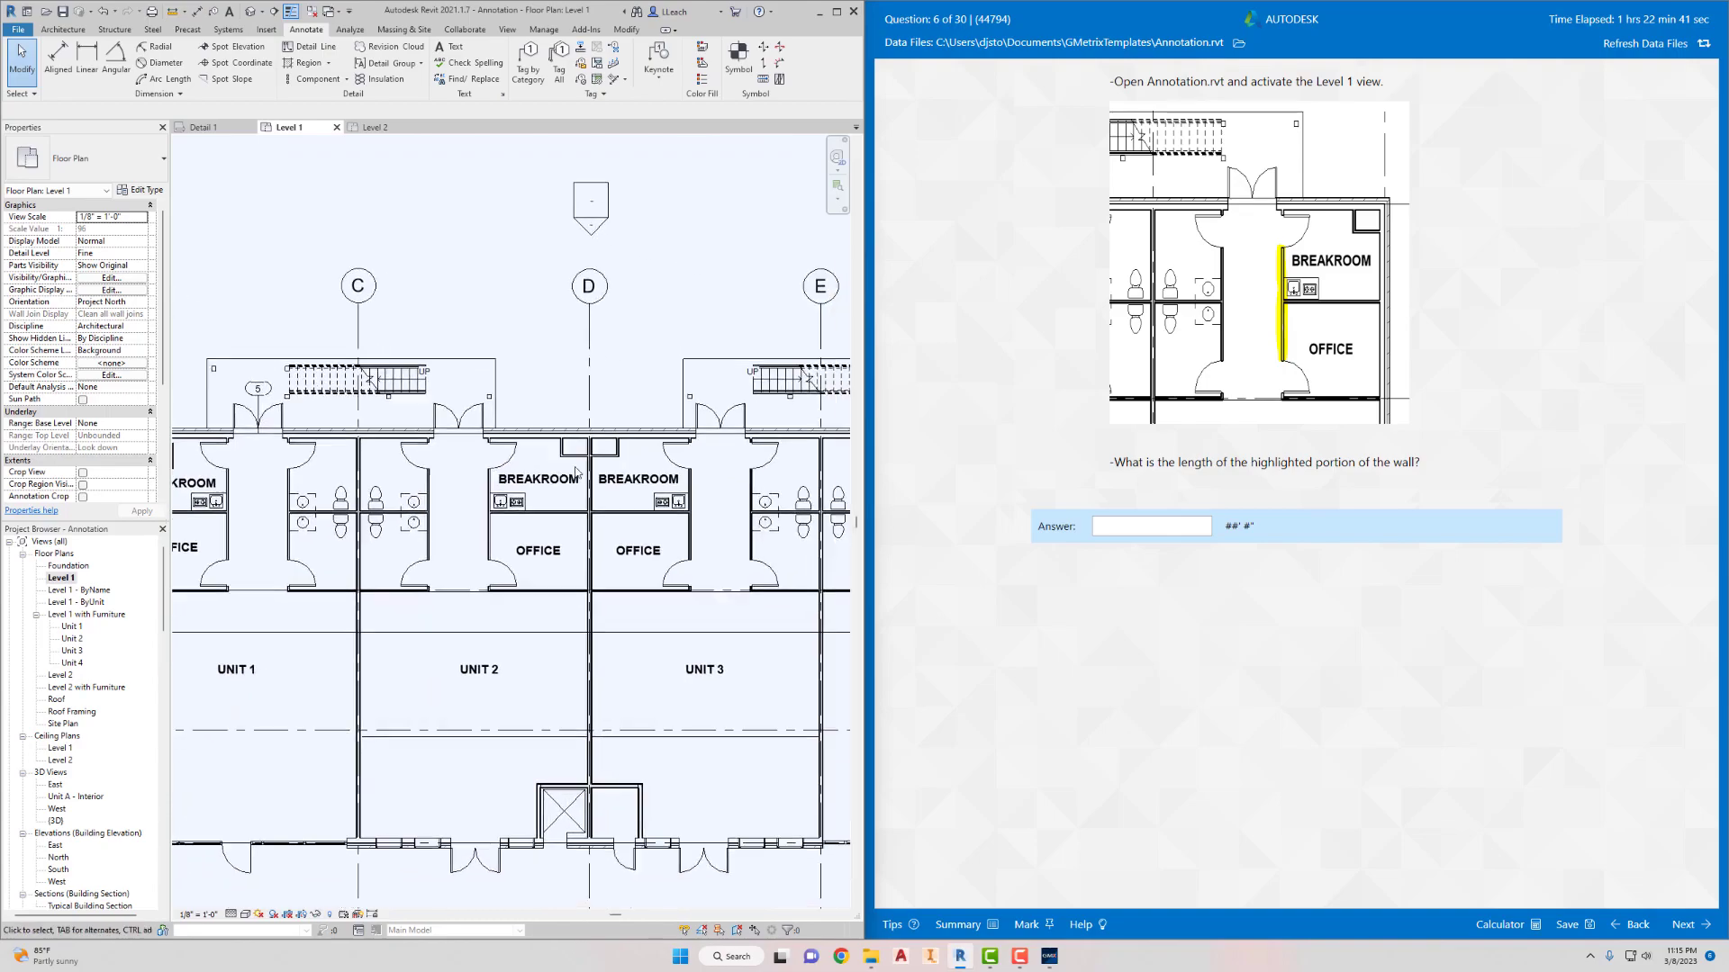
middle_click_drag(699, 505, 519, 505)
middle_click_drag(645, 504, 472, 498)
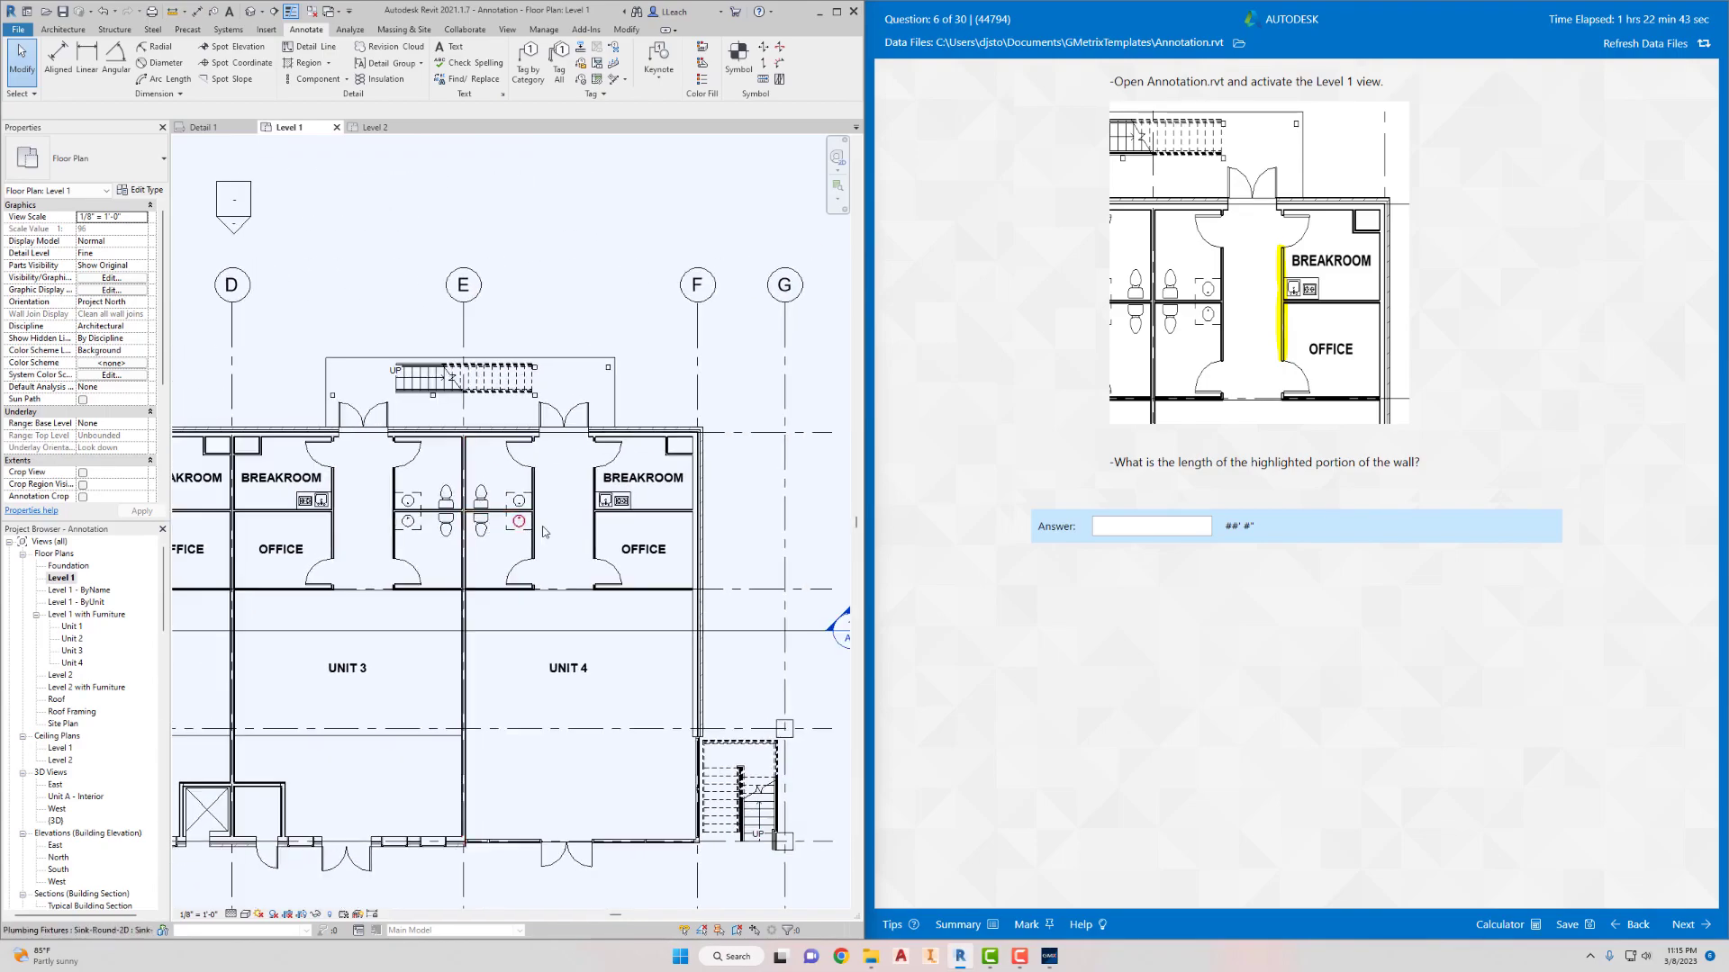
scroll(629, 502, "up", 1)
scroll(628, 503, "up", 4)
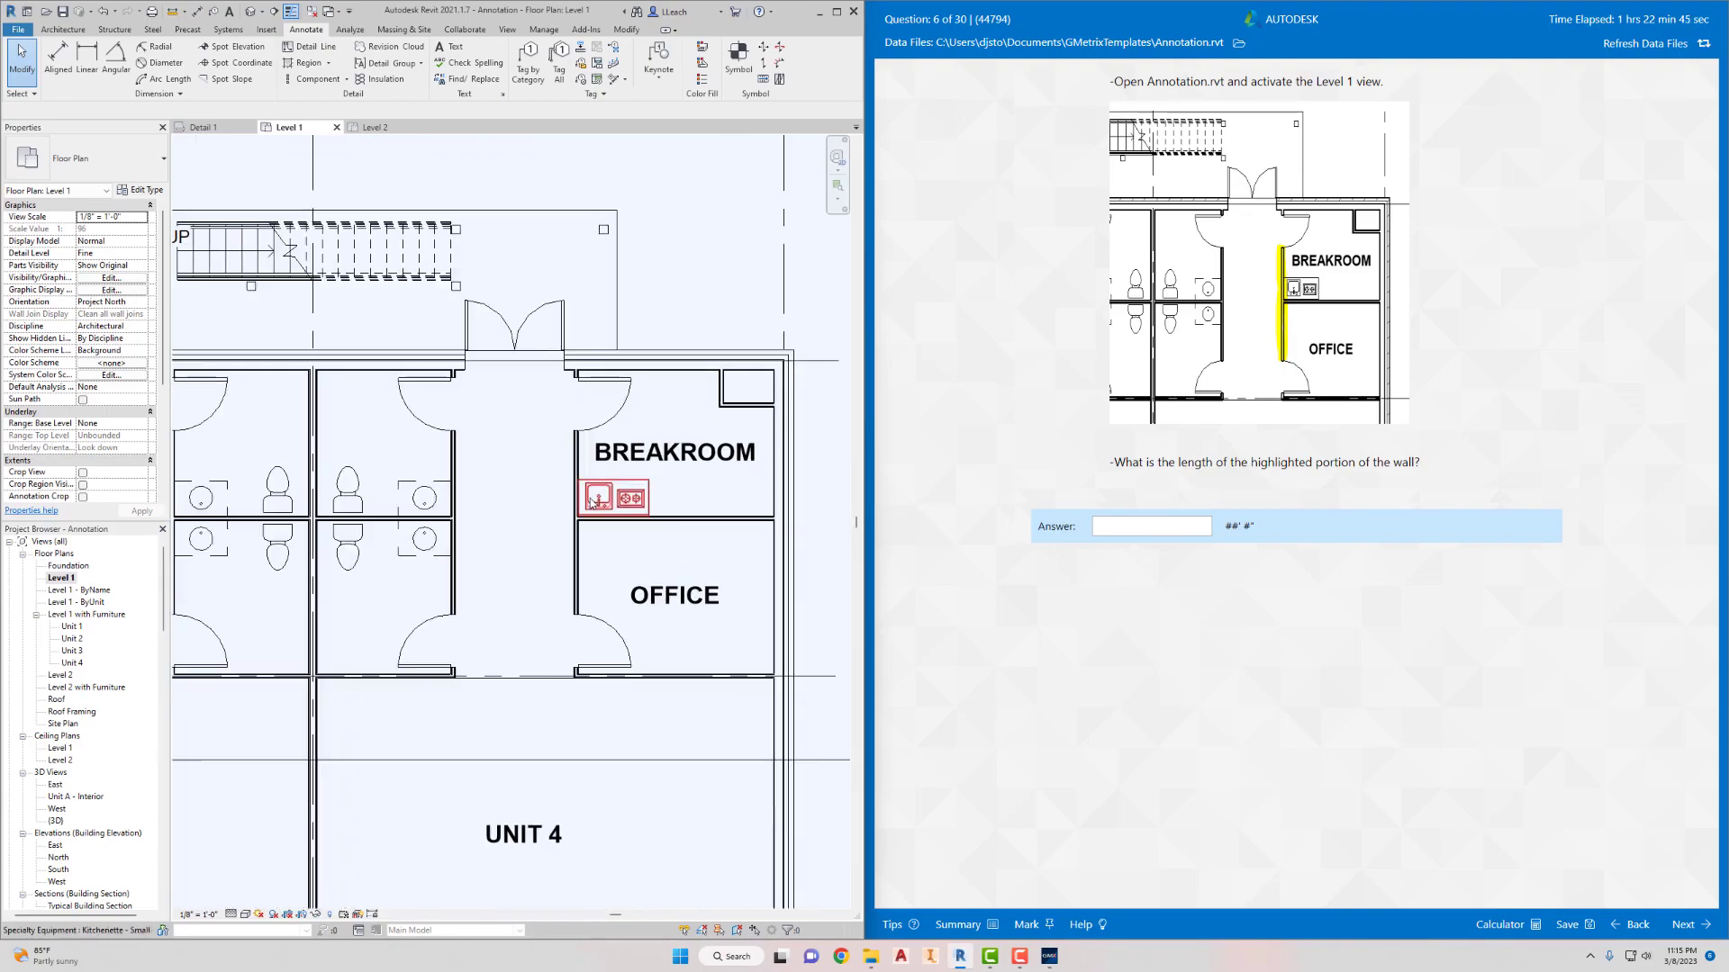
middle_click_drag(613, 512, 575, 480)
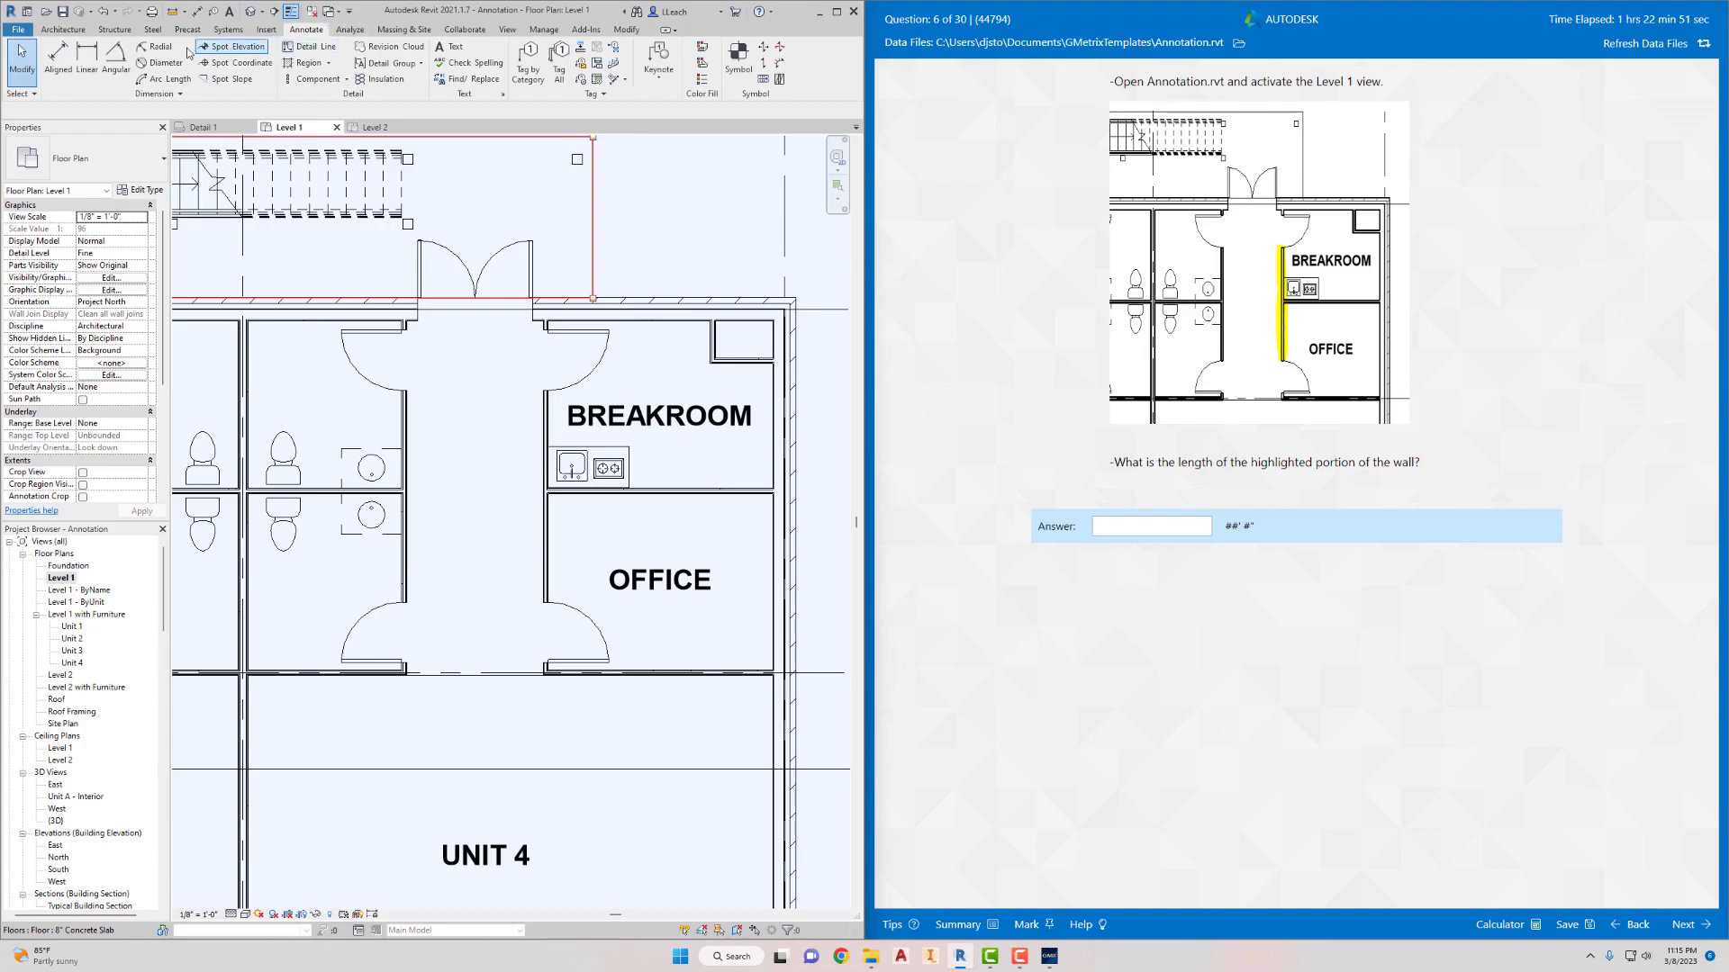
left_click(58, 59)
scroll(540, 406, "up", 3)
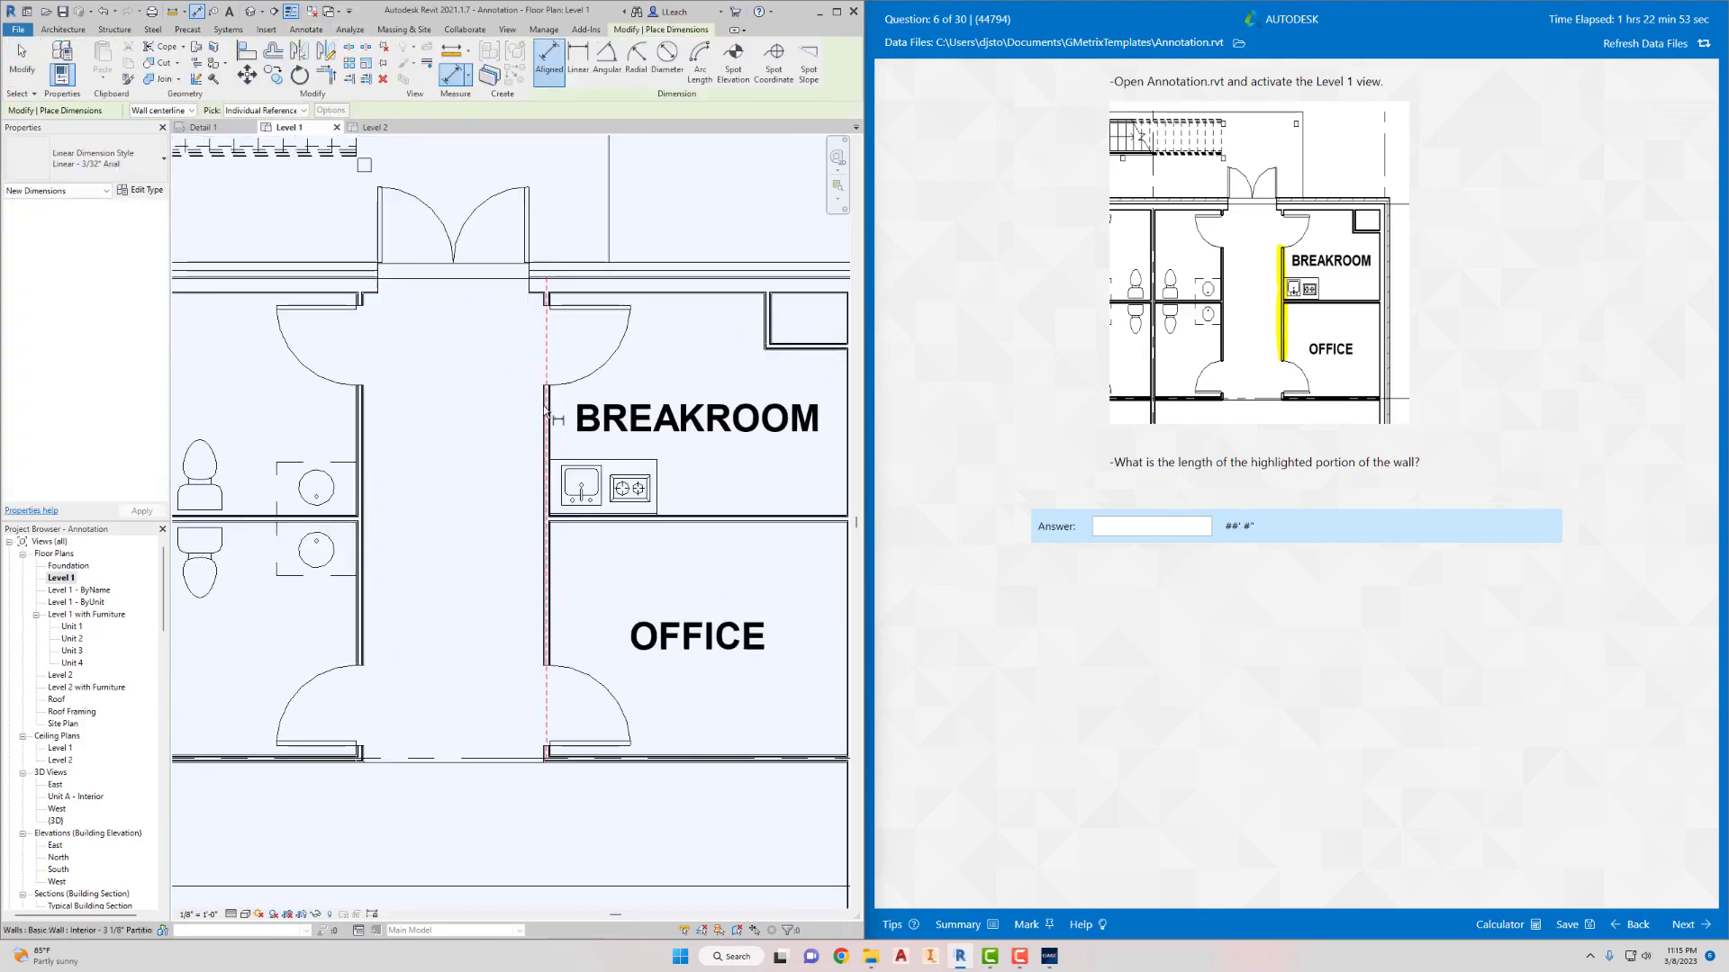
left_click(553, 377)
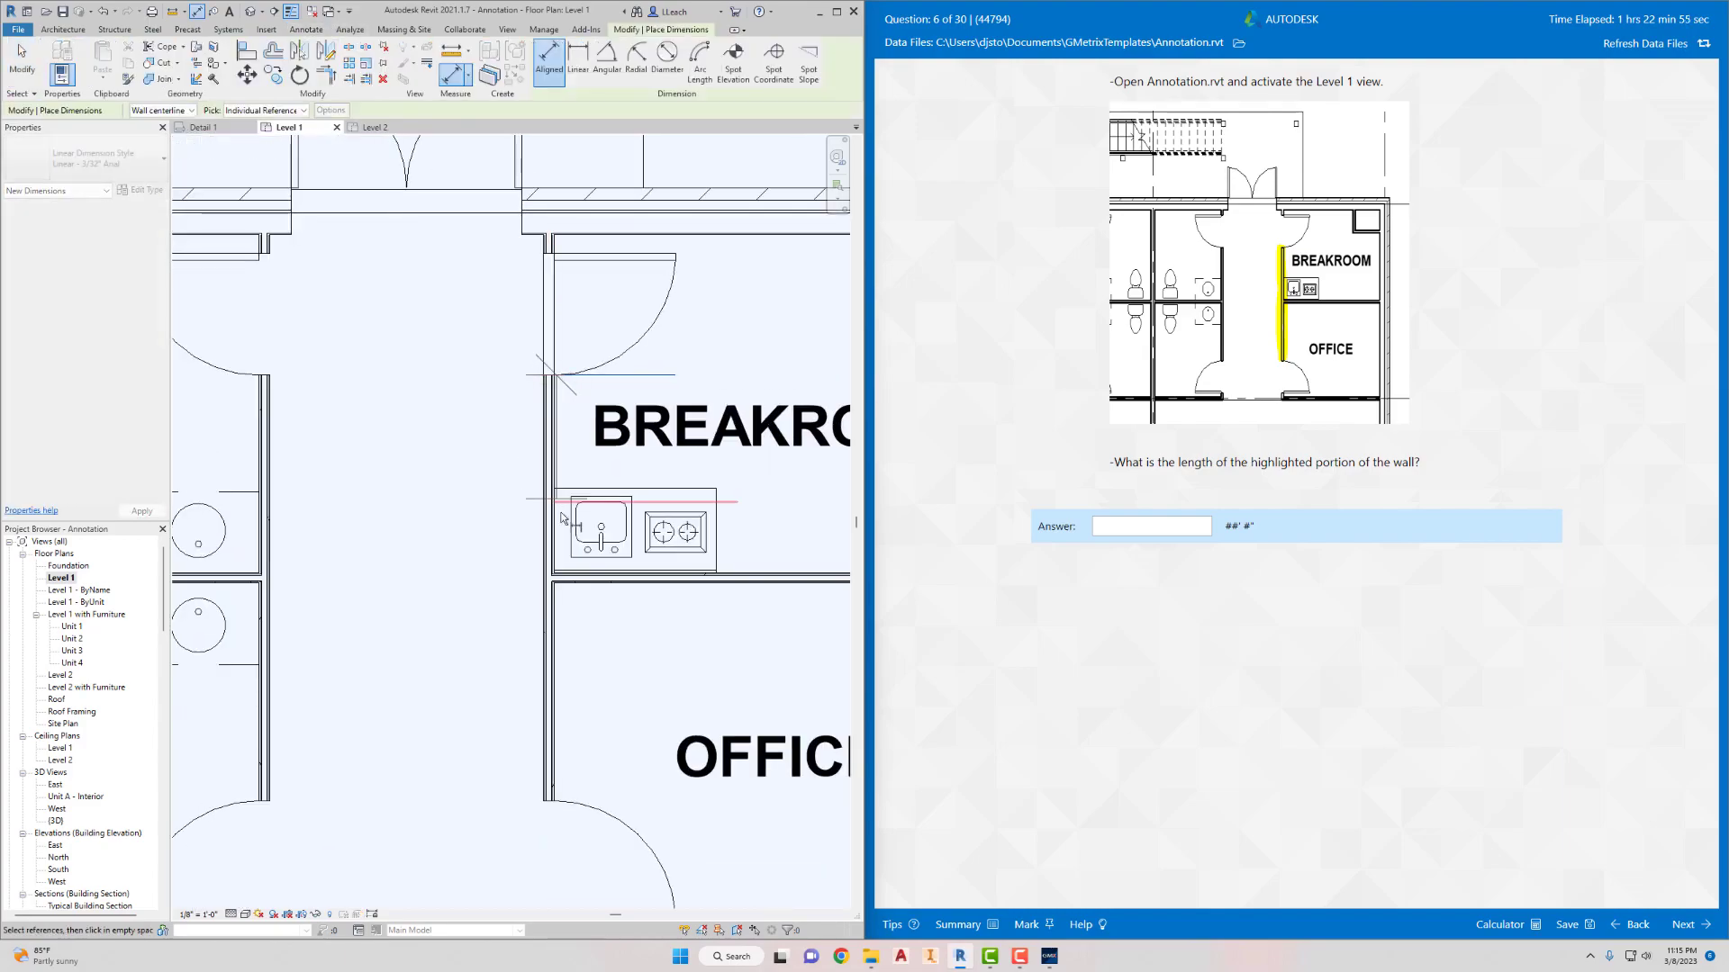
left_click(550, 796)
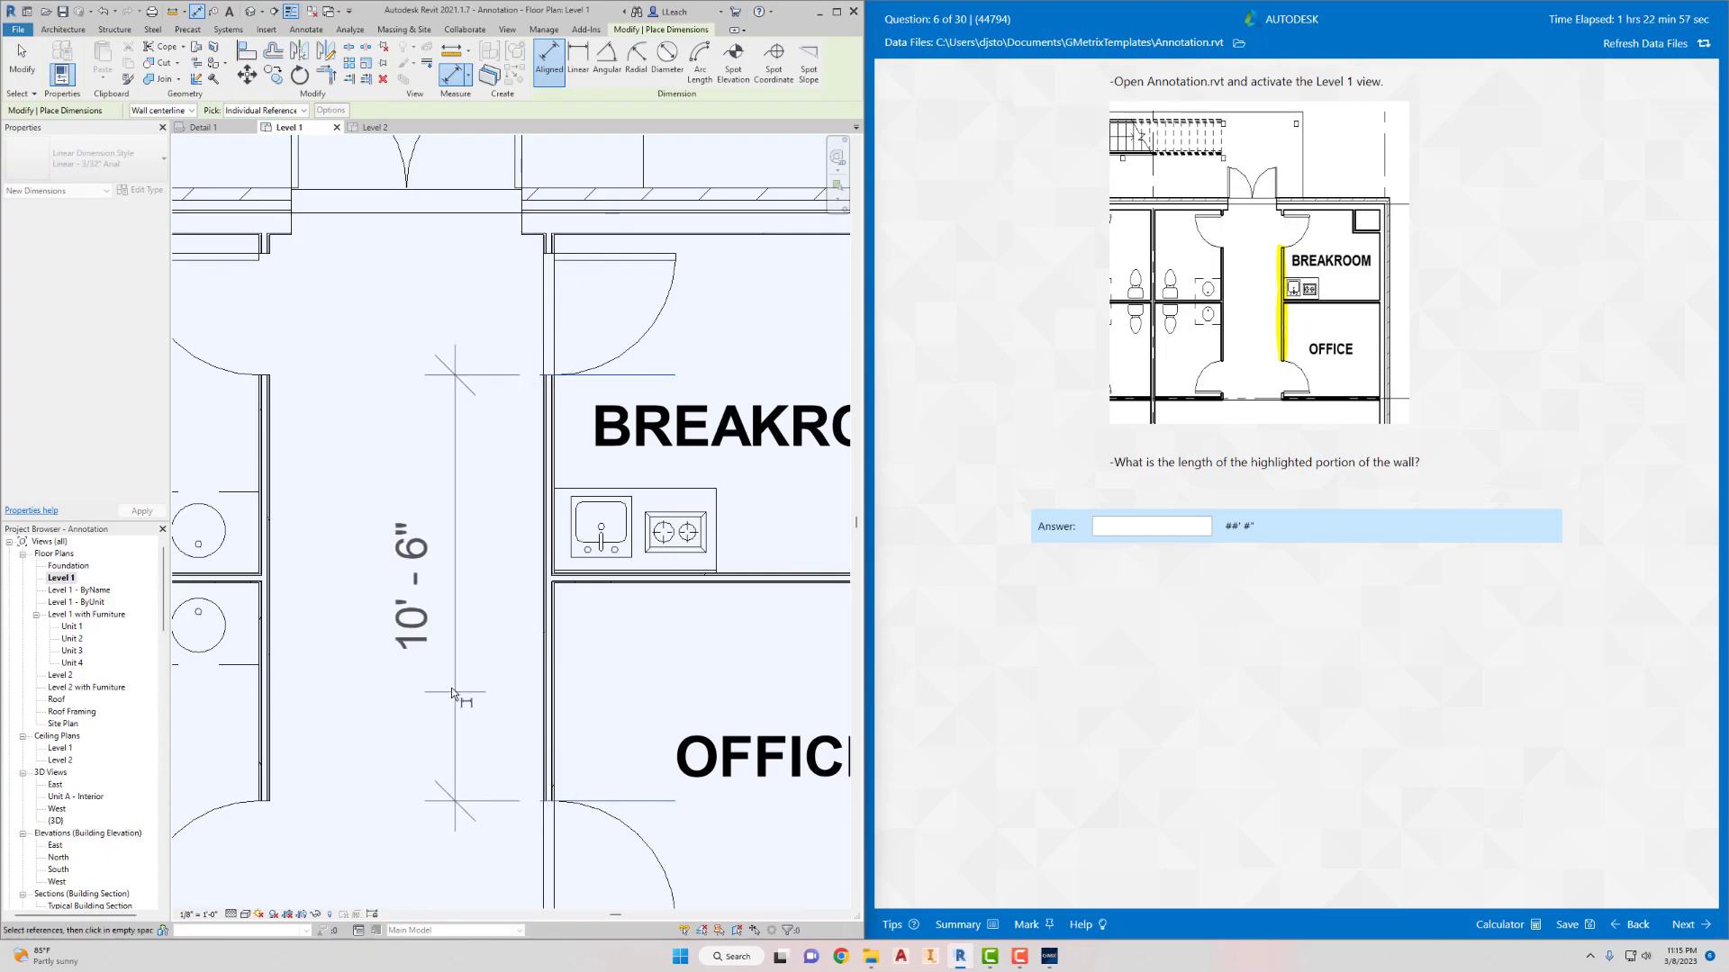
left_click(428, 586)
Submit 10' 6" as the answer to question 6 and enter 25 as the answer to question 7
left_click(1139, 525)
type("10' 6\"")
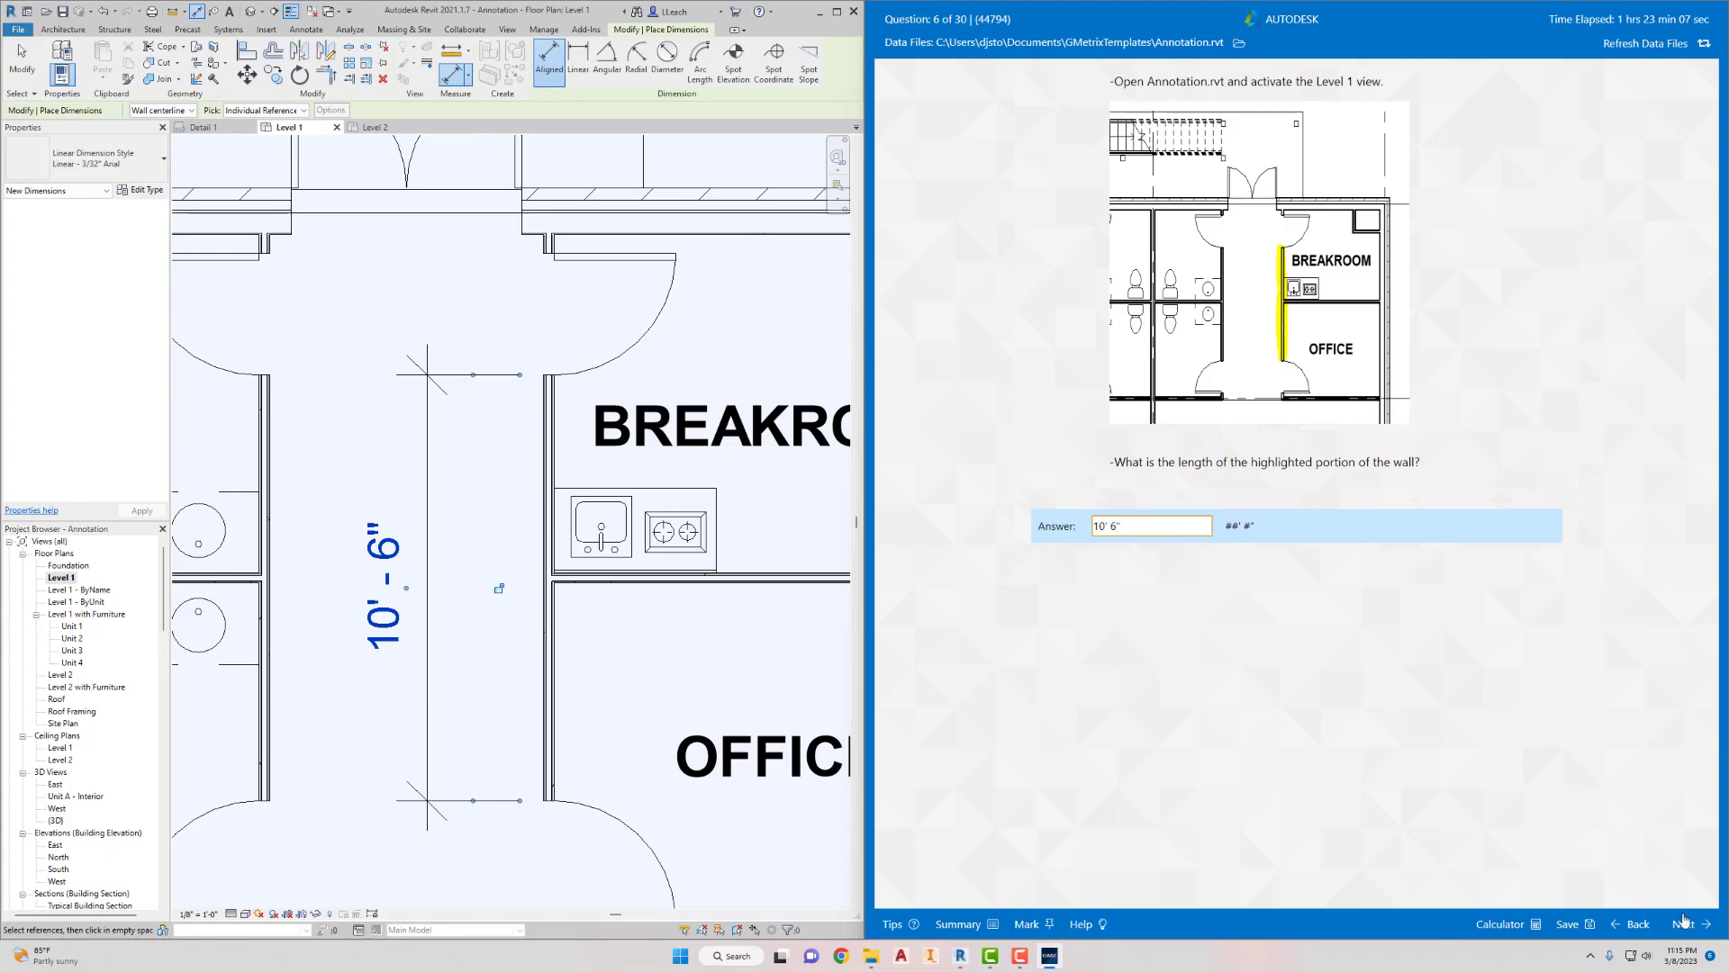
left_click(1683, 920)
left_click(1342, 505)
type("25")
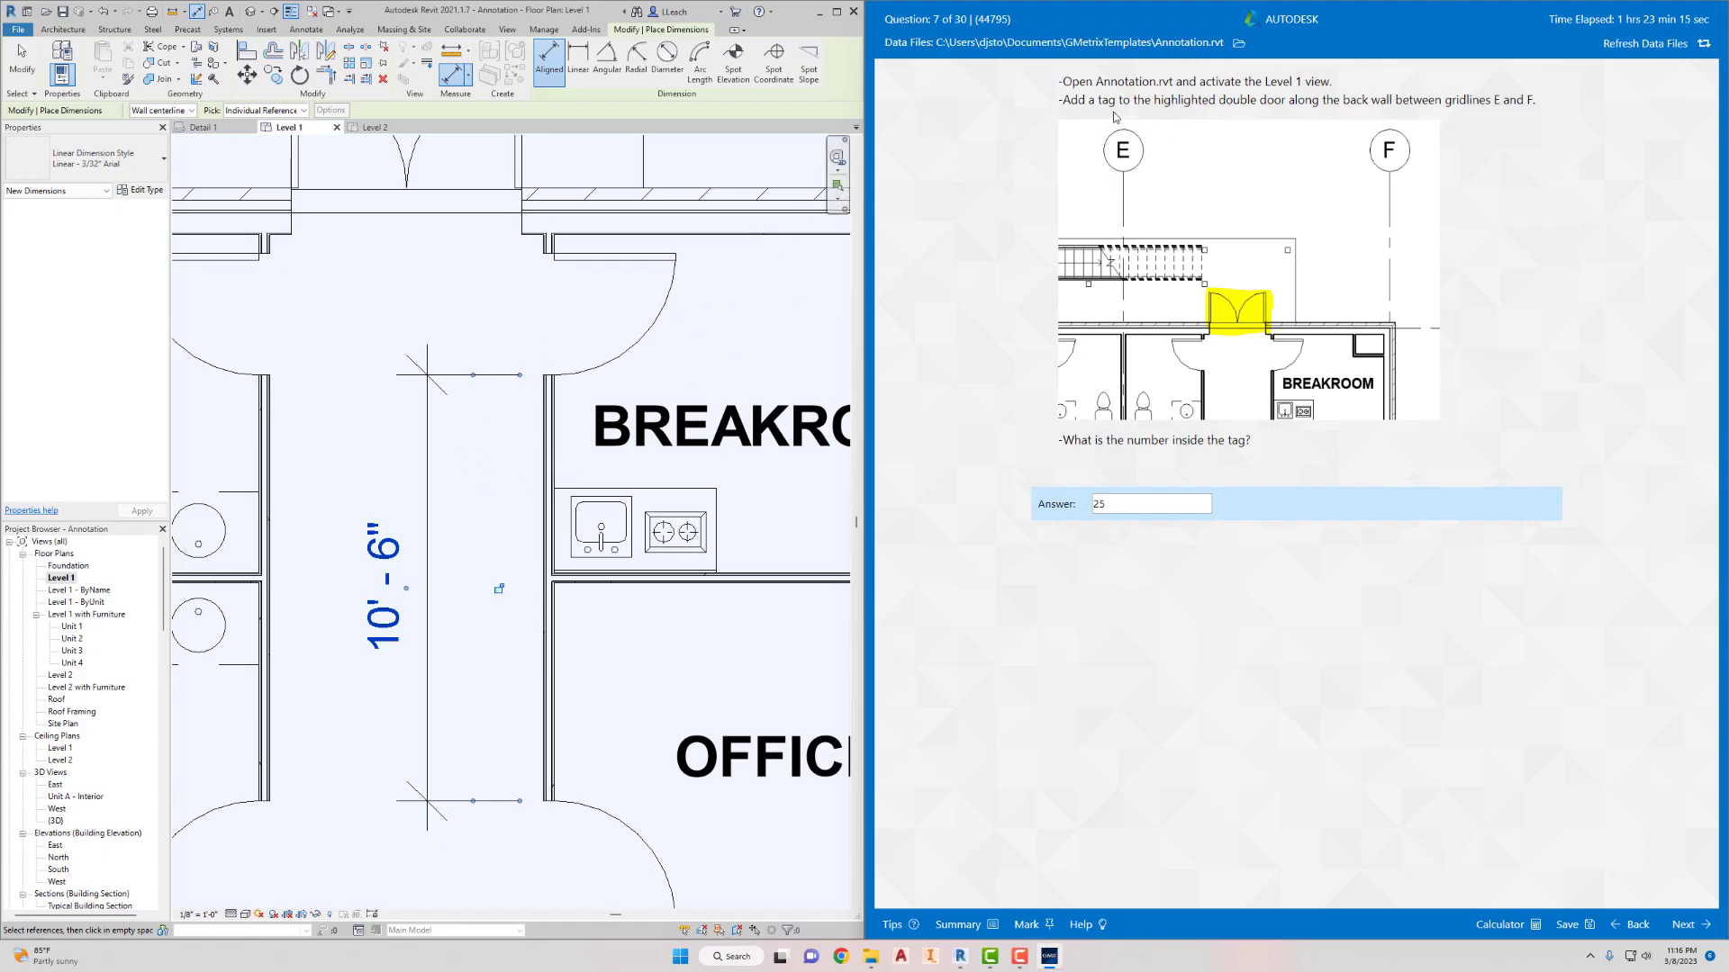
Tag the double door in the back wall between gridlines E and F using Tag by Category with a leader
scroll(510, 440, "down", 2)
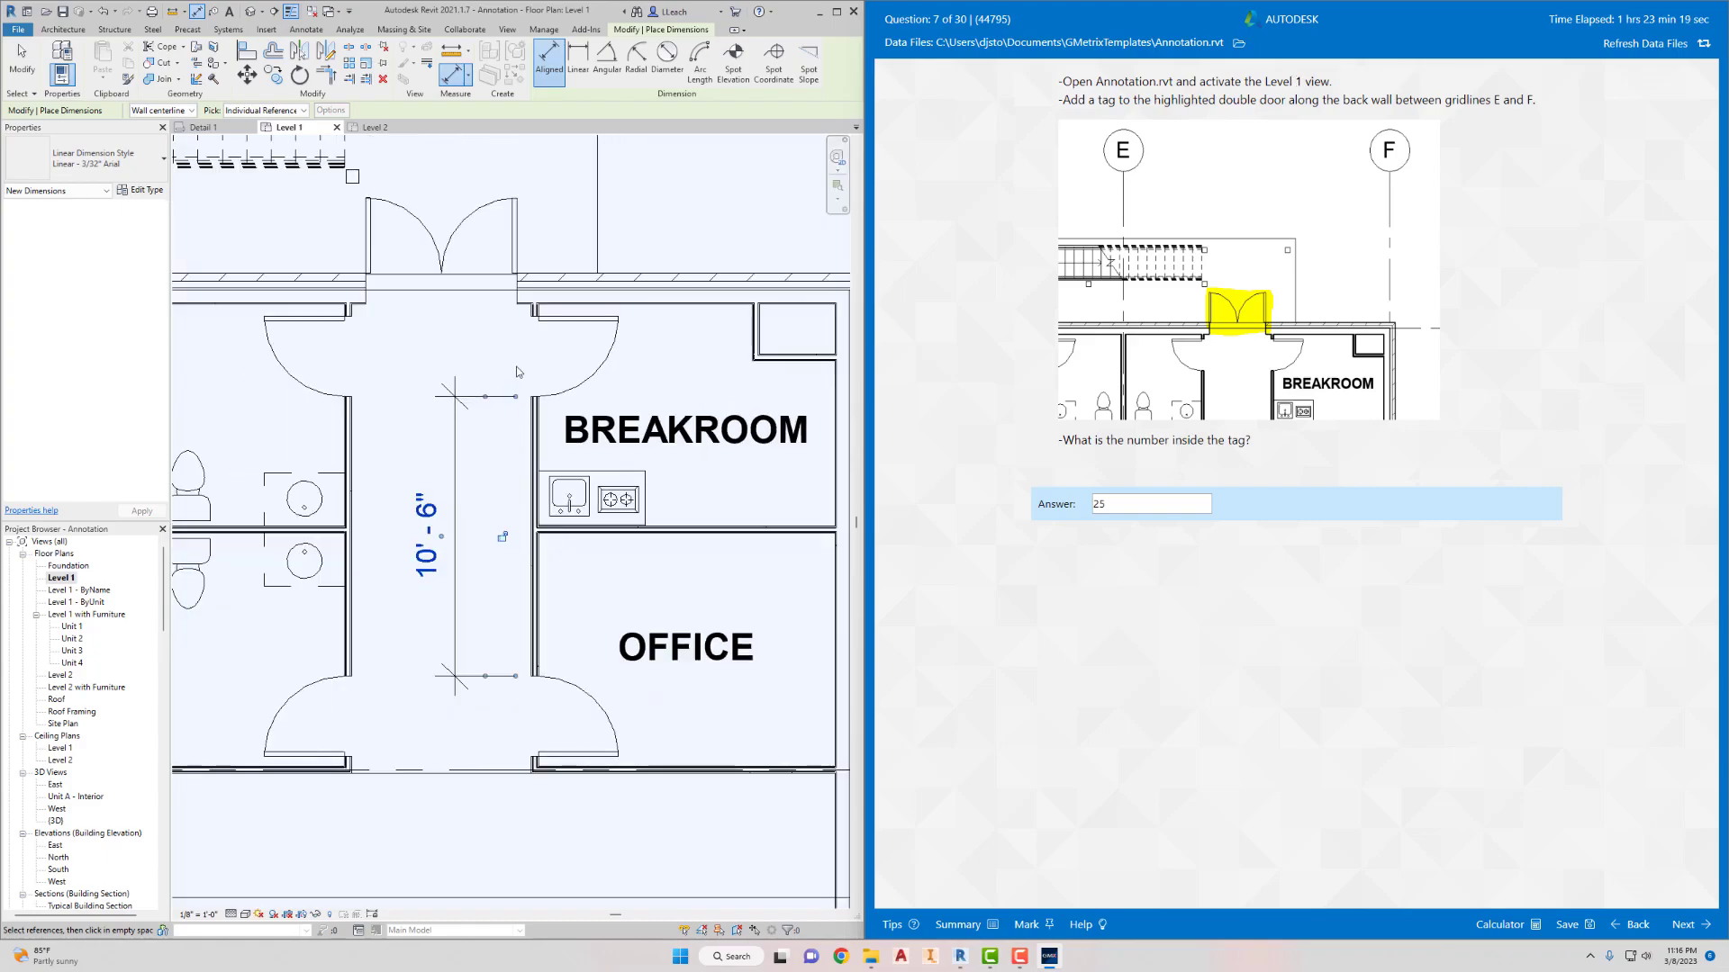
key("Escape")
key("Escape")
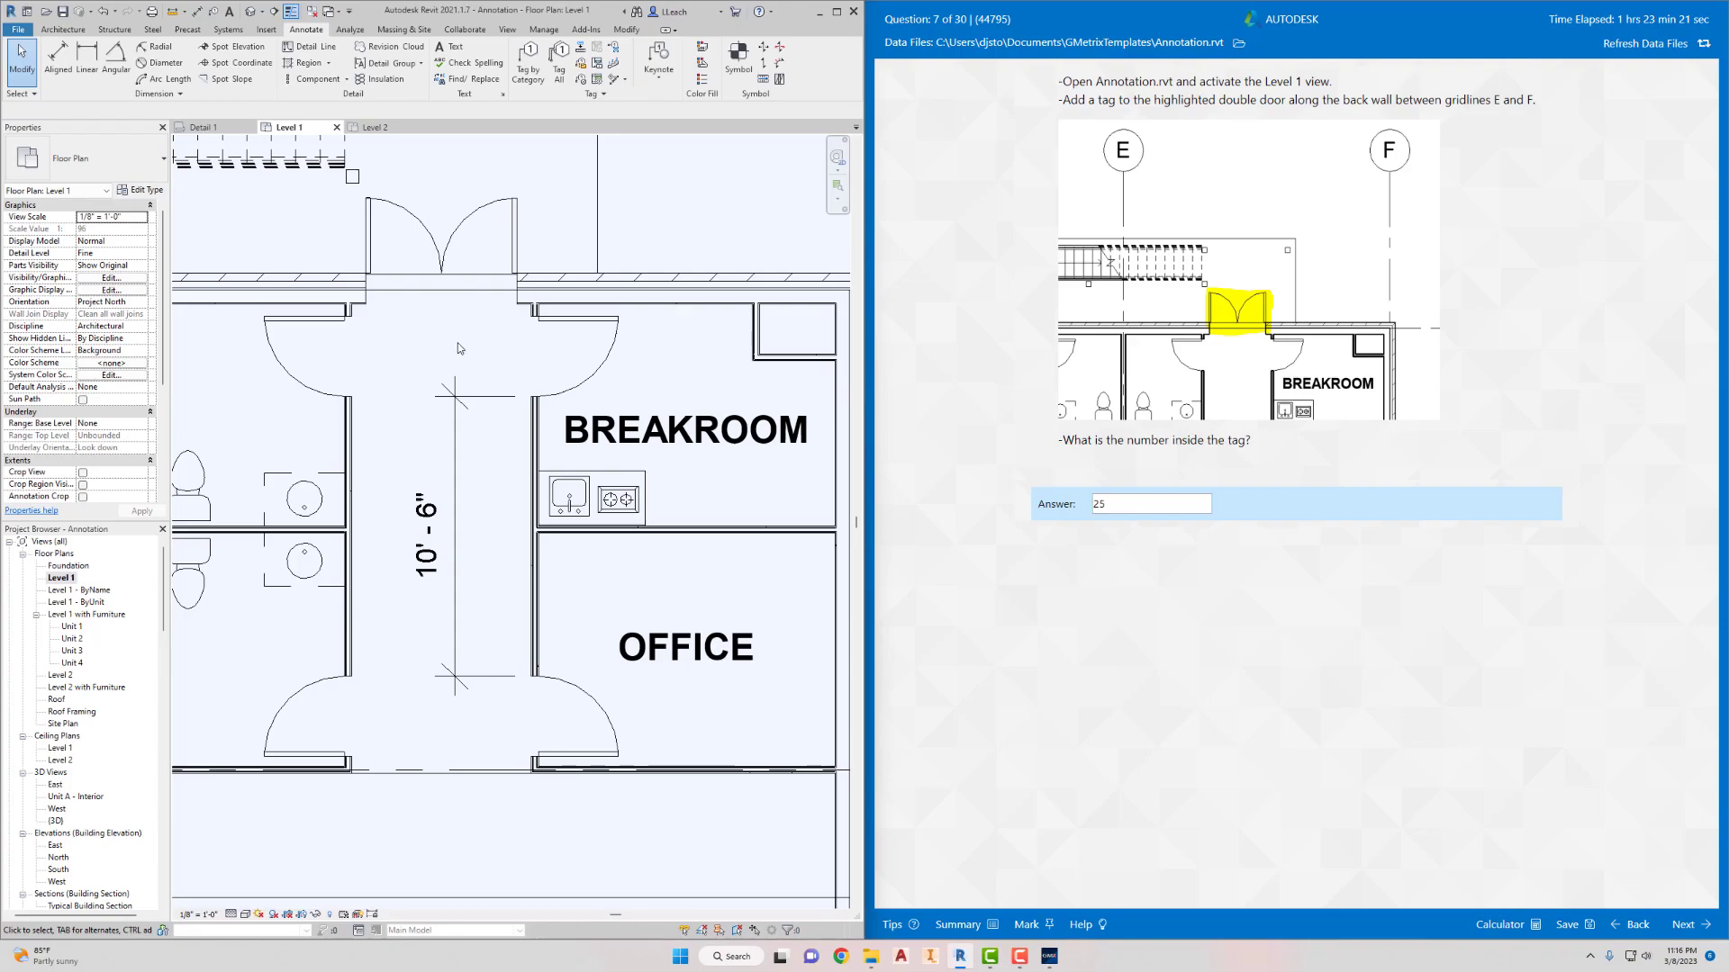
scroll(440, 346, "down", 1)
middle_click_drag(515, 330, 587, 391)
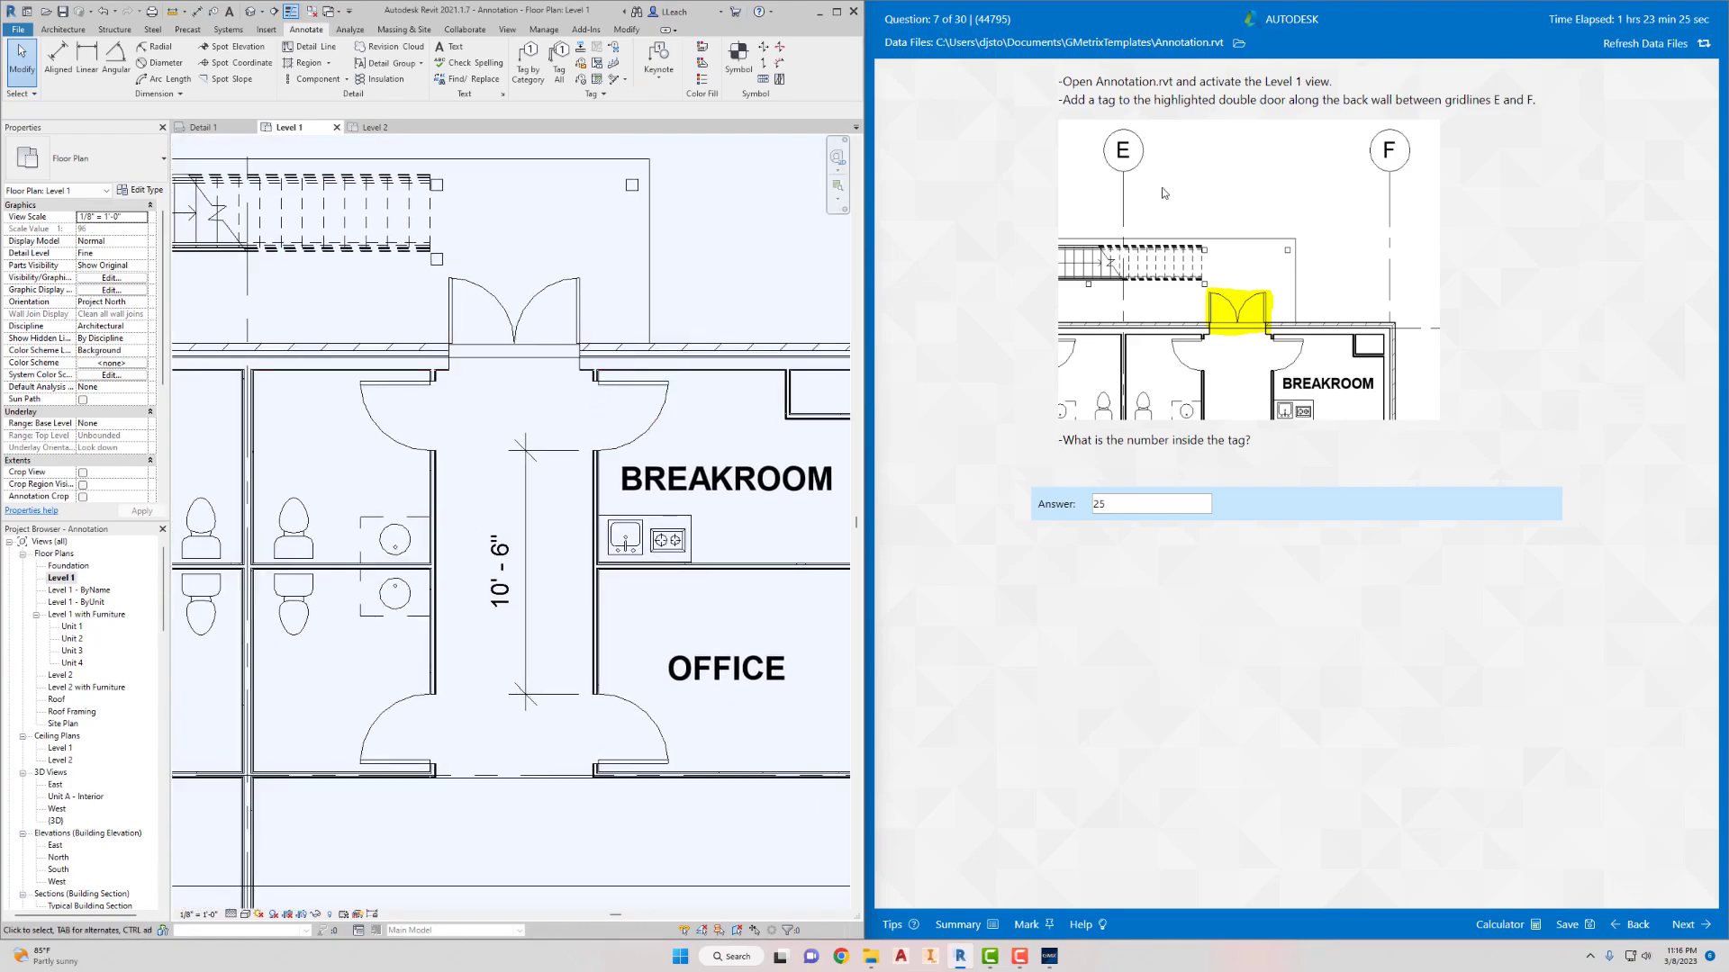
scroll(685, 540, "down", 2)
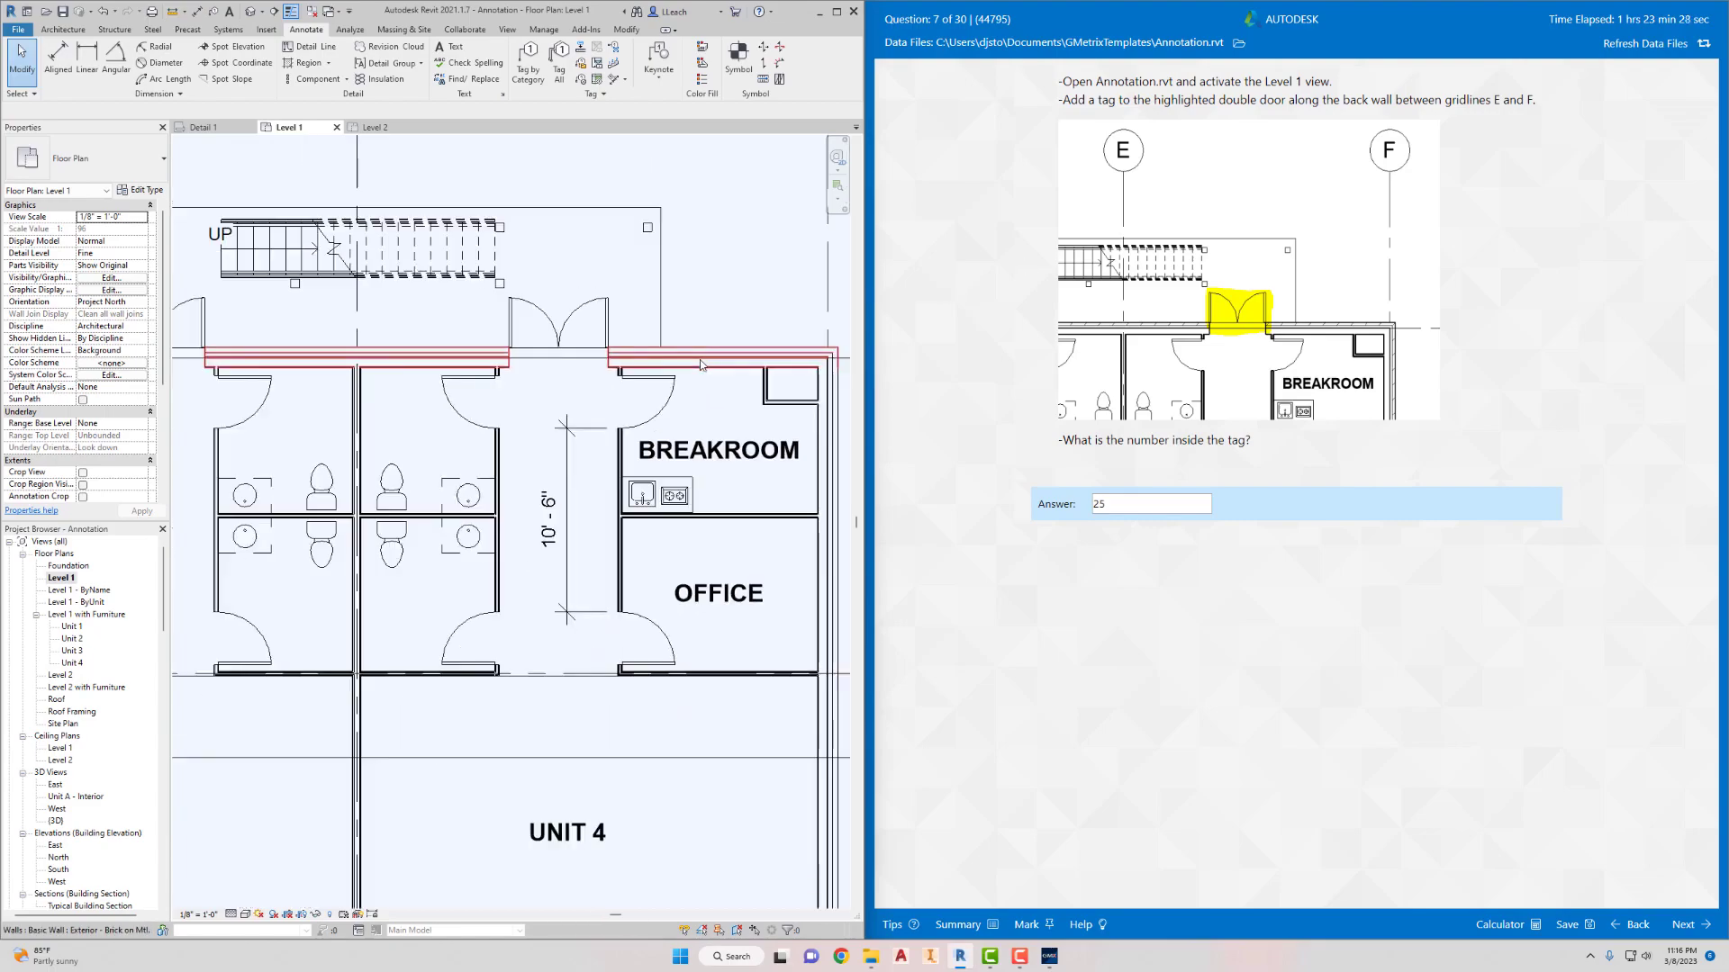
middle_click_drag(717, 447, 529, 487)
scroll(549, 450, "up", 2)
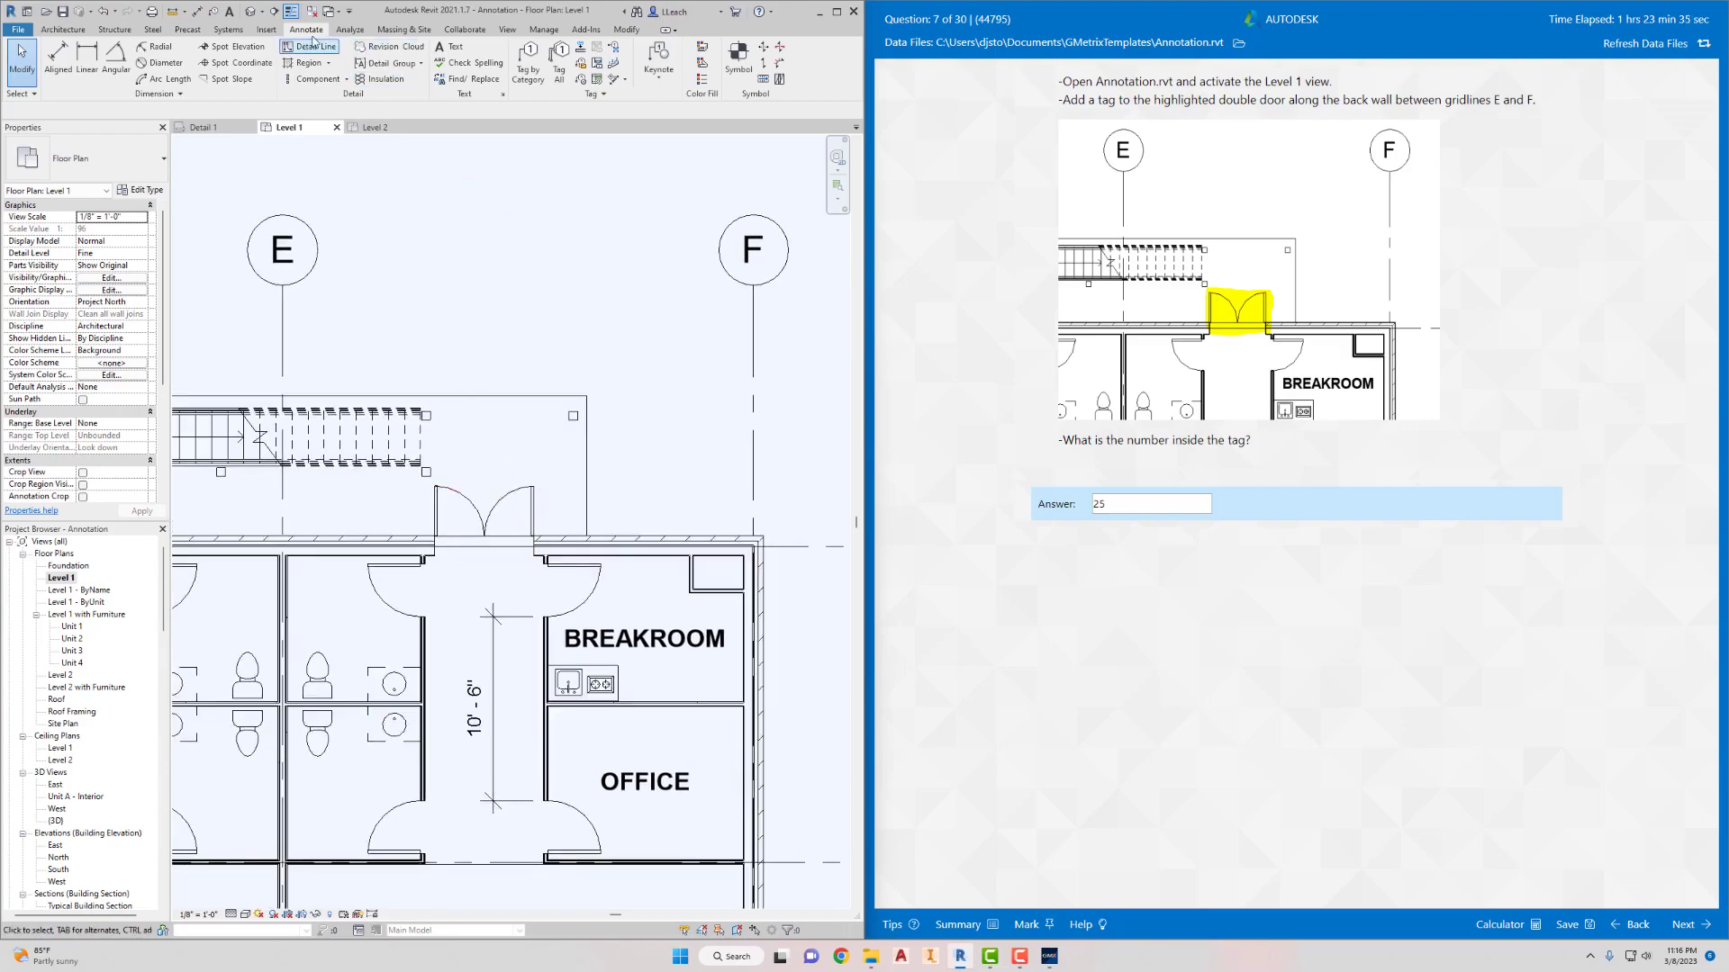
left_click(531, 80)
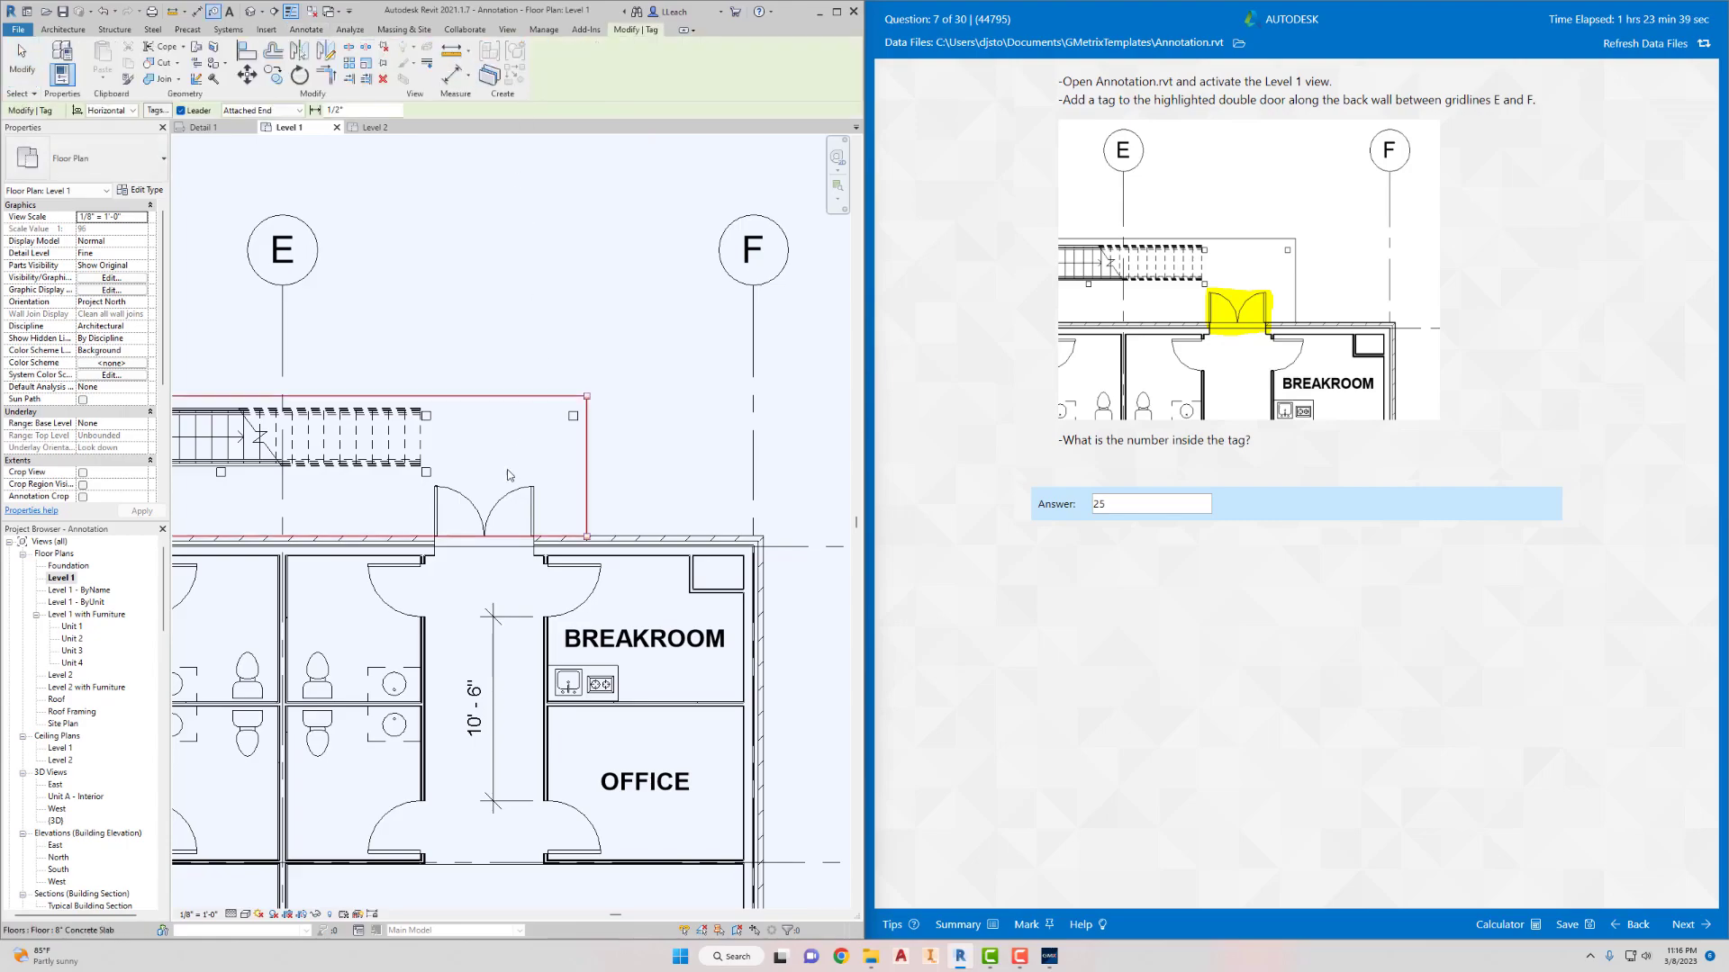
left_click(504, 500)
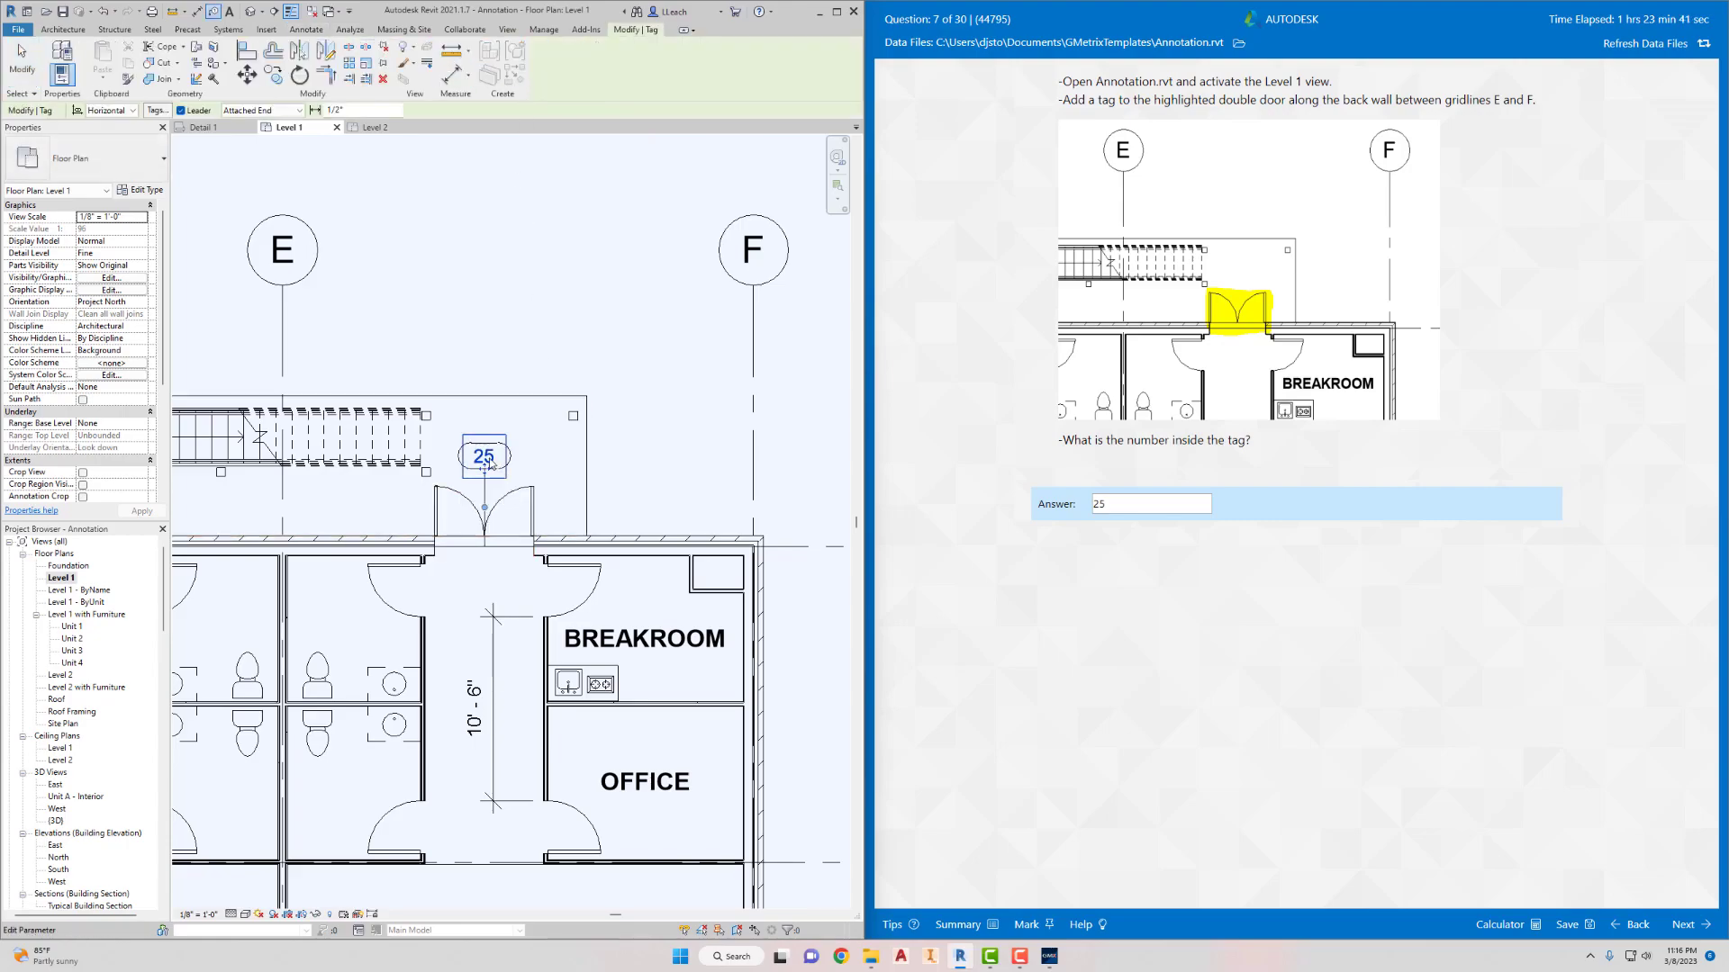
Submit 25 as the answer to question 7
left_click_drag(1109, 501, 1091, 513)
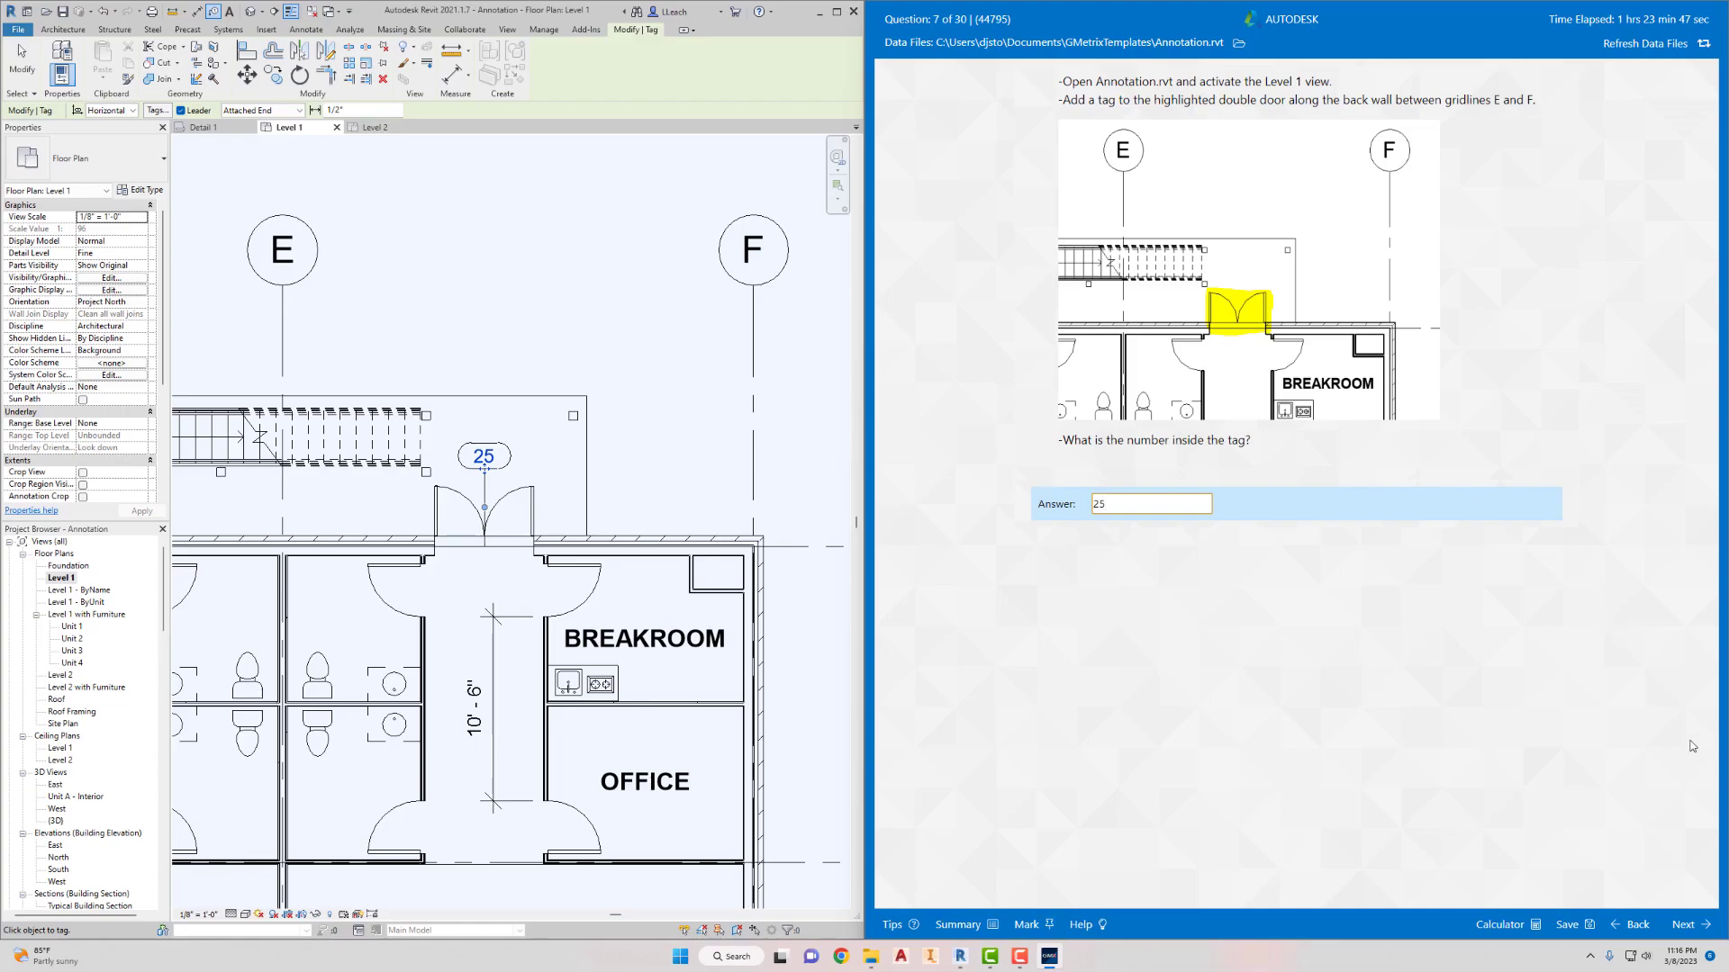
left_click(1683, 926)
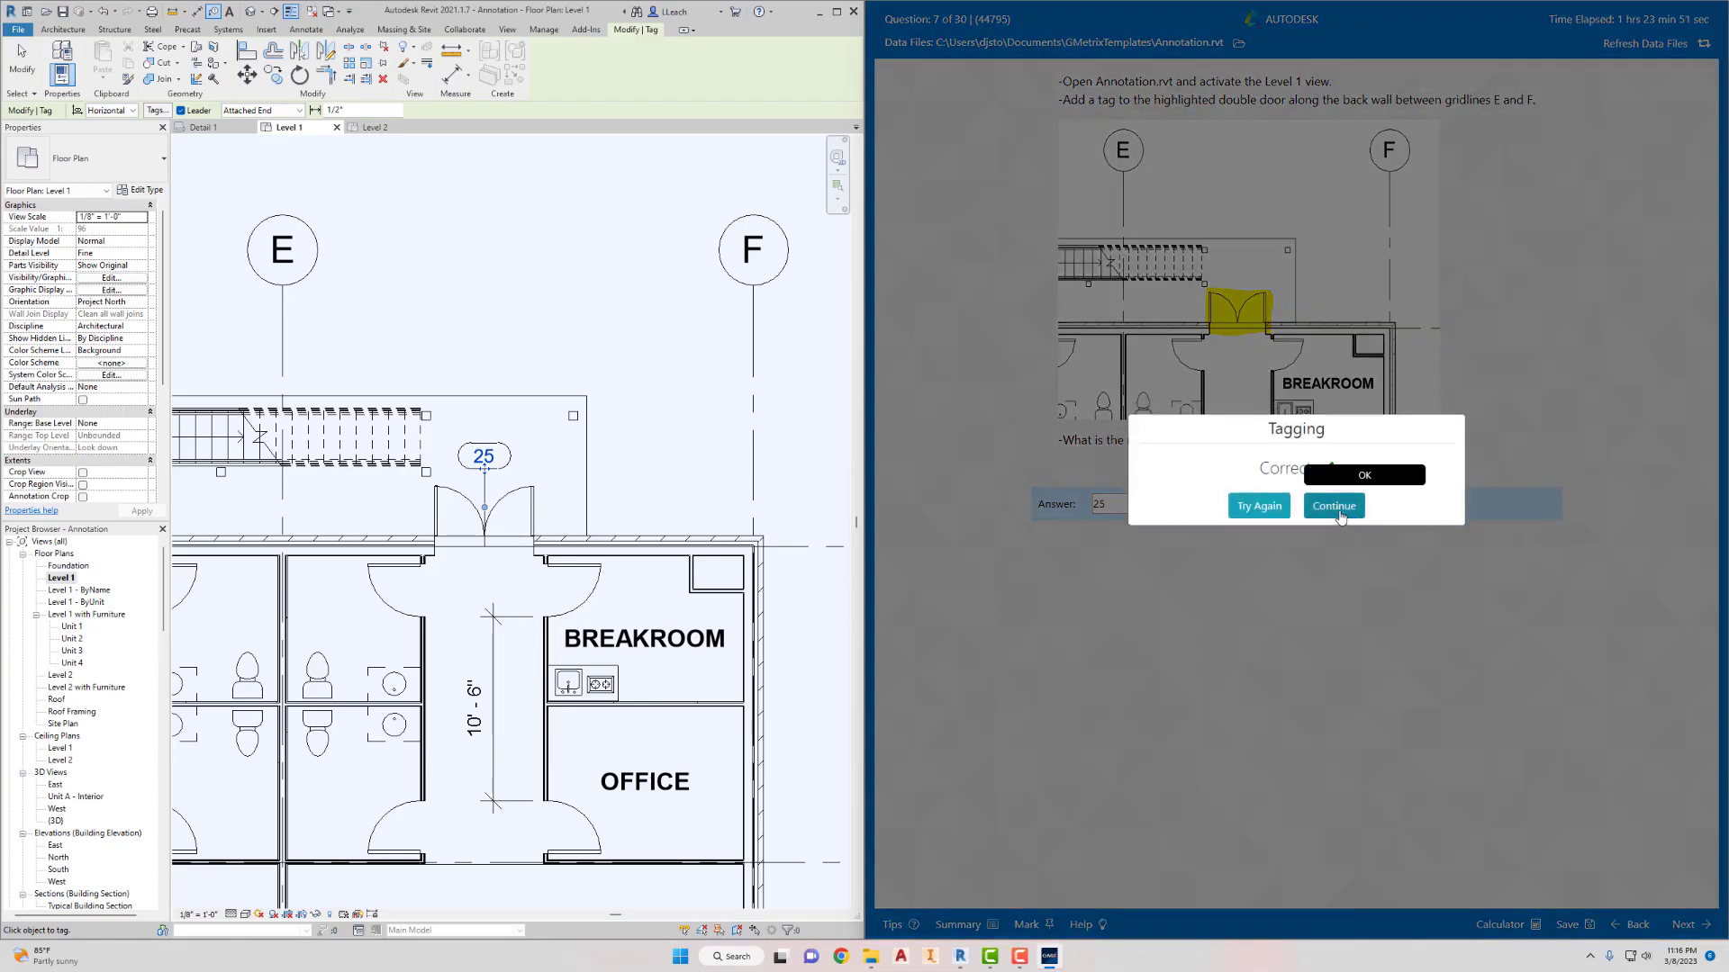
Continue to question 8 and clear the existing text from its answer field
left_click(1334, 506)
left_click_drag(1134, 425, 1039, 430)
key("BackSpace")
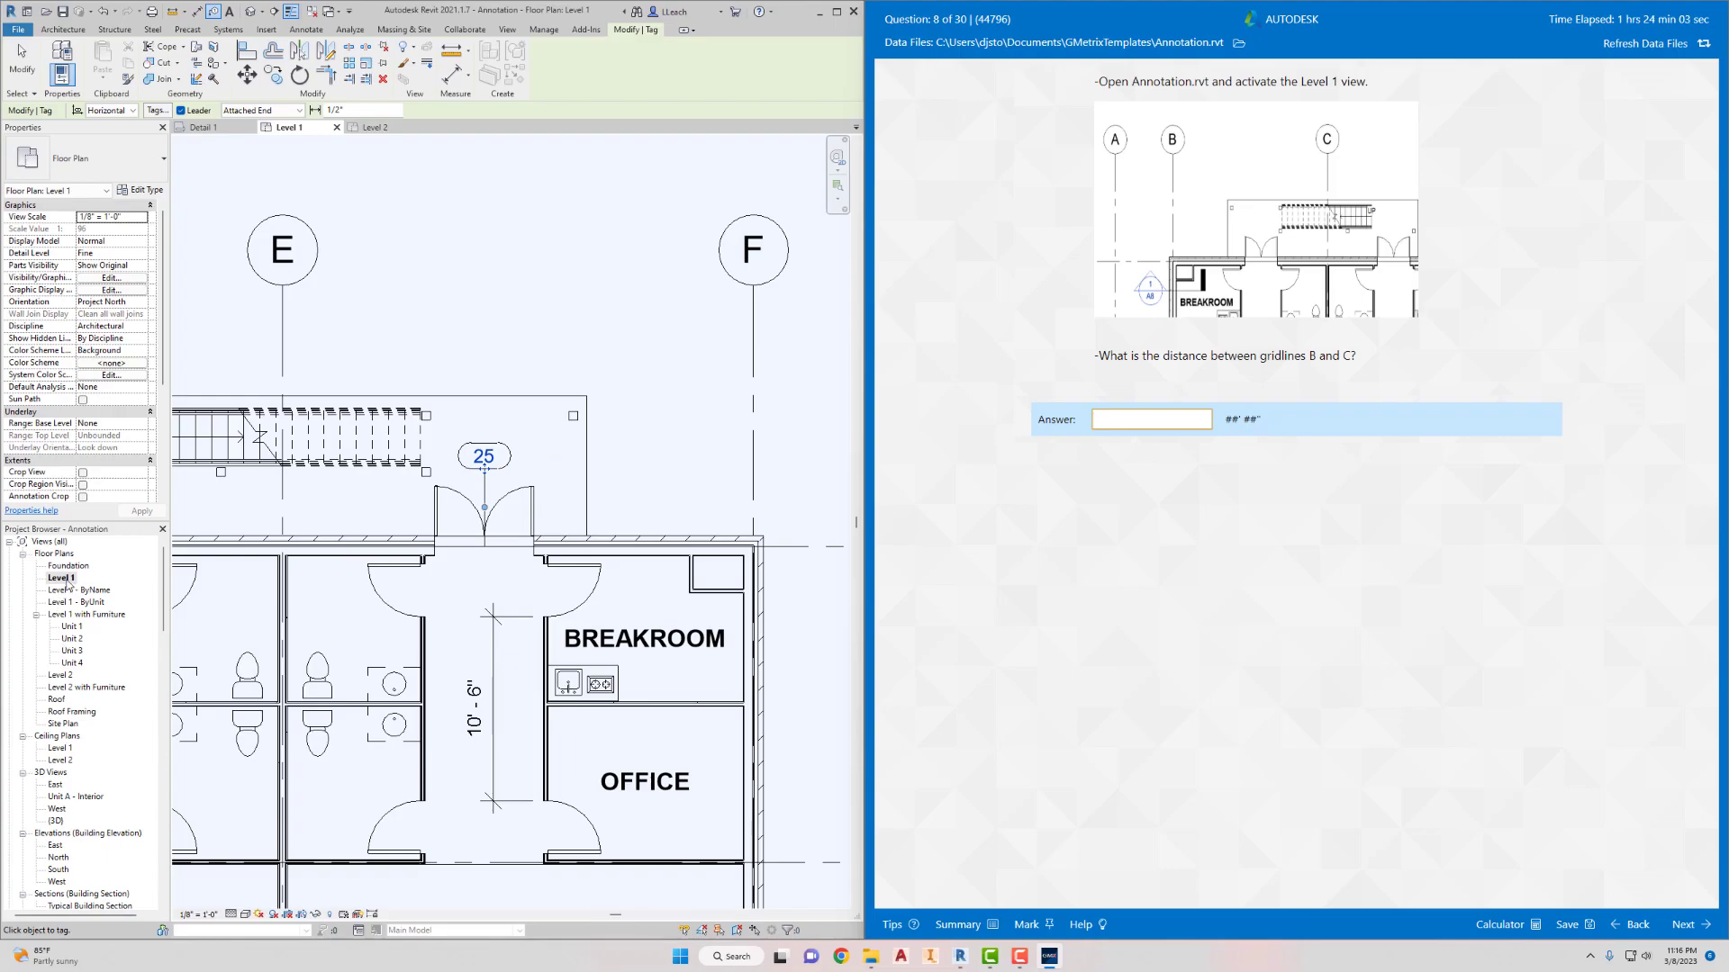
Place an aligned dimension between gridlines B and C, with the dimension line just below the grid bubbles
key("Escape")
scroll(504, 486, "down", 3)
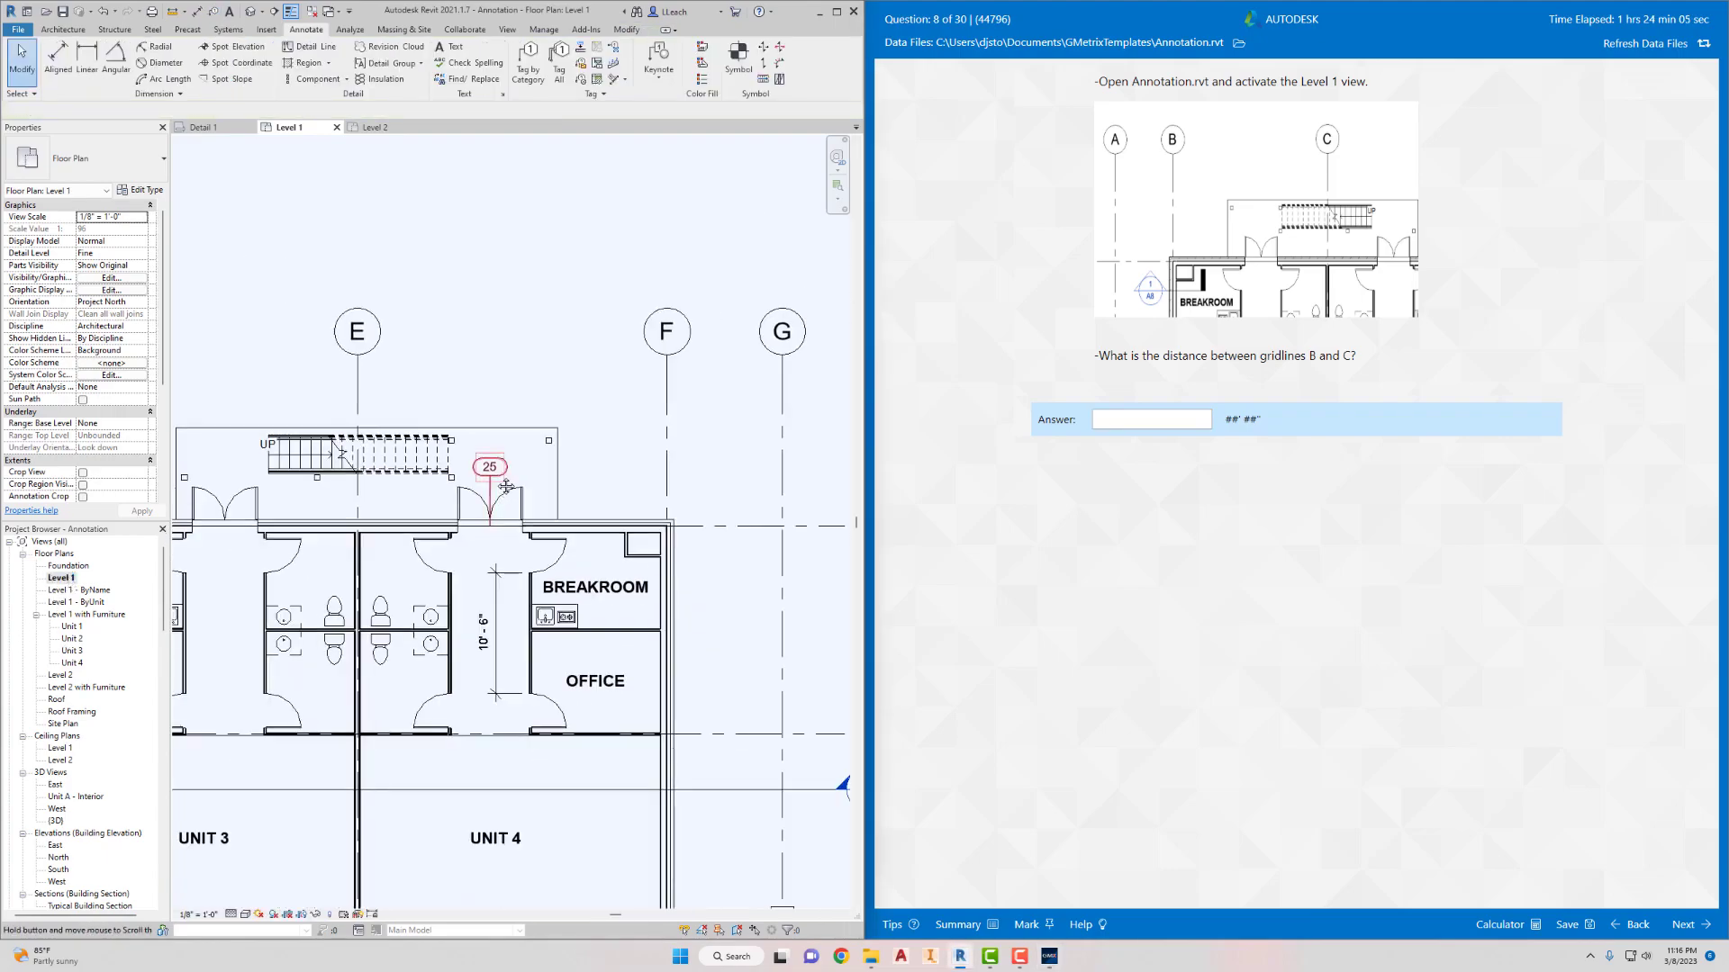
middle_click_drag(506, 486, 622, 446)
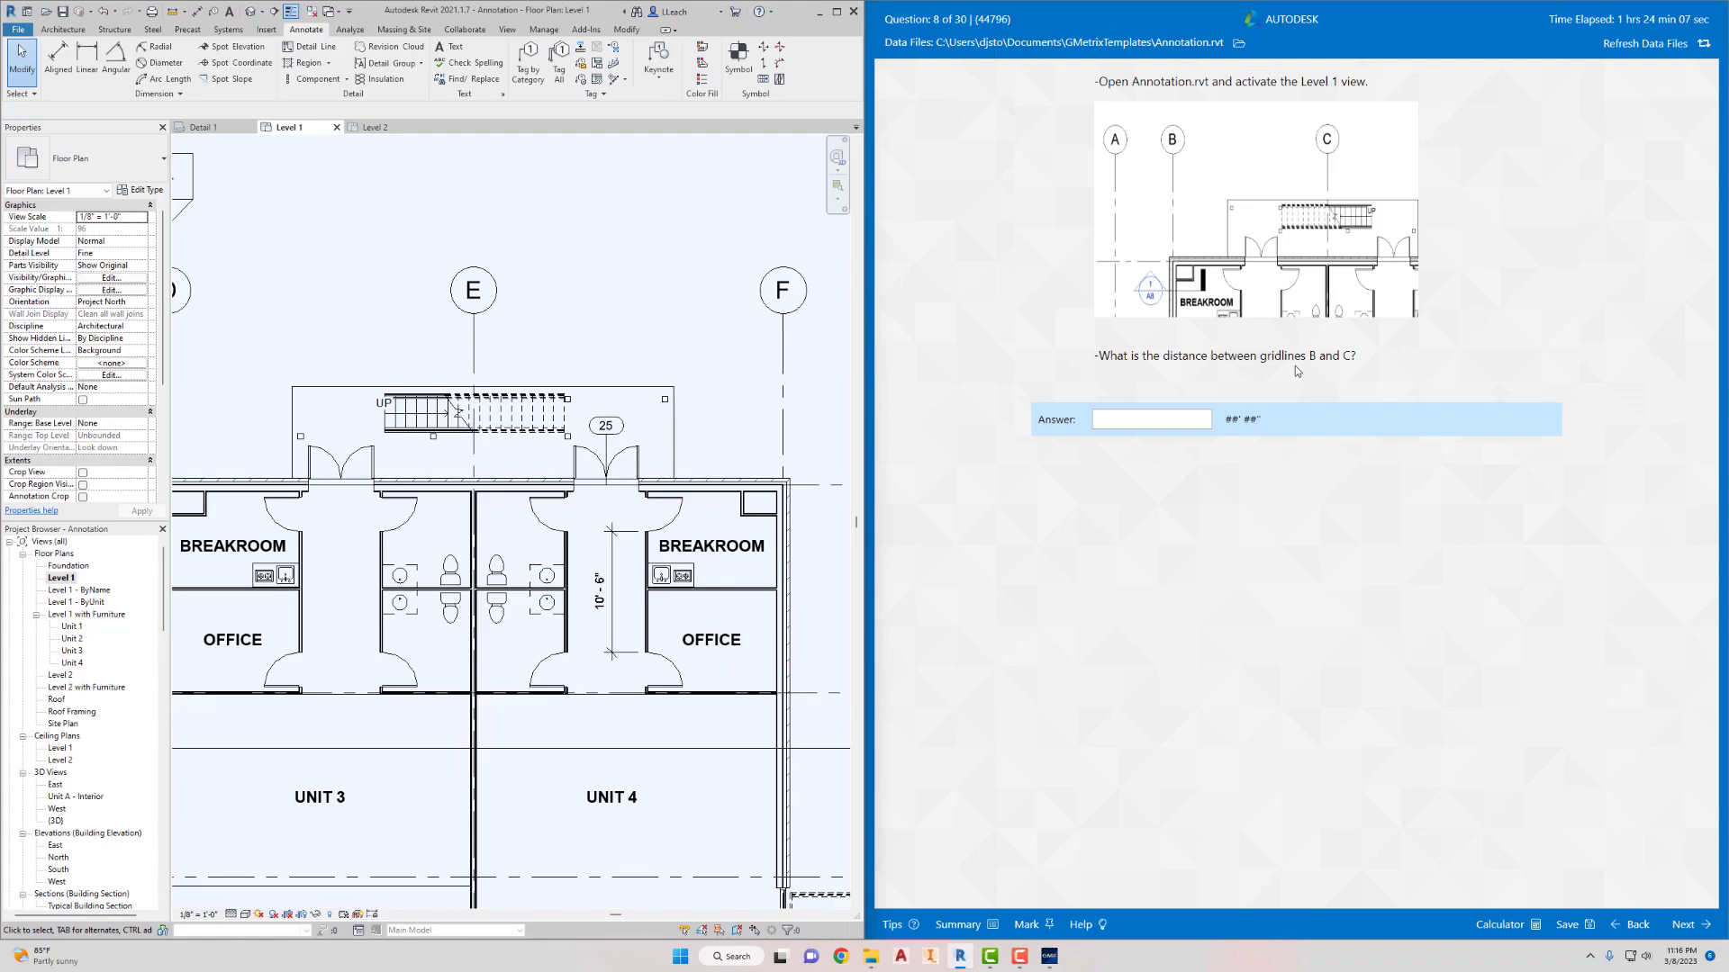
scroll(496, 506, "down", 4)
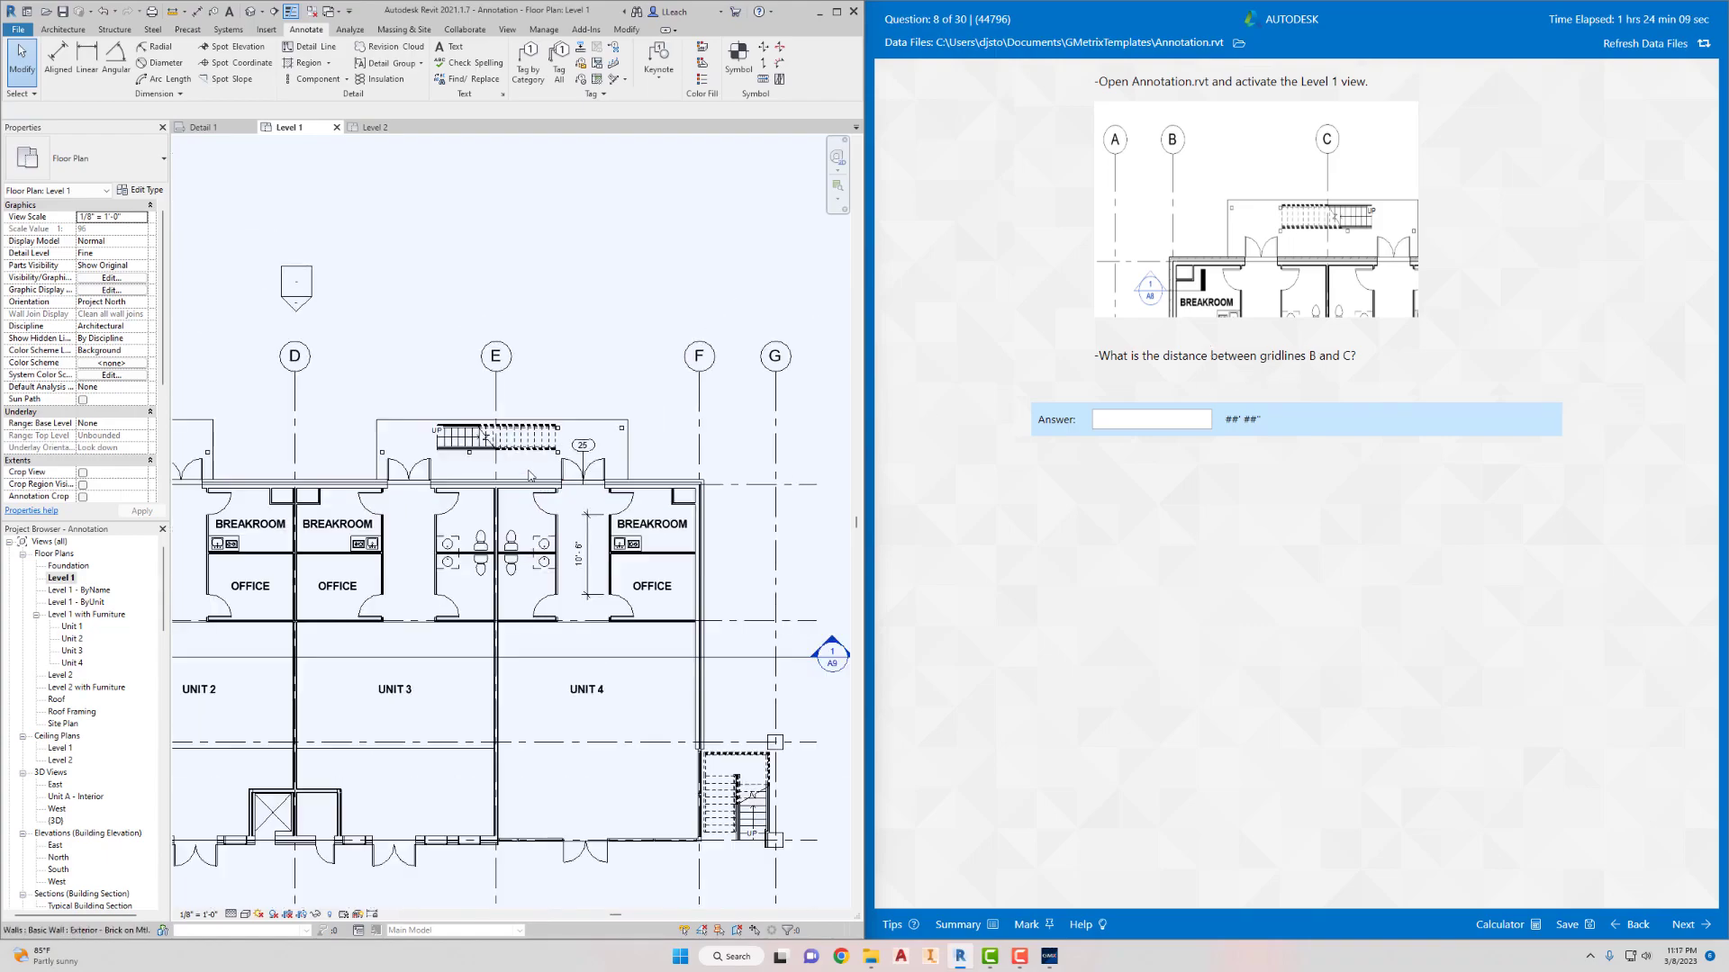
scroll(594, 423, "up", 5)
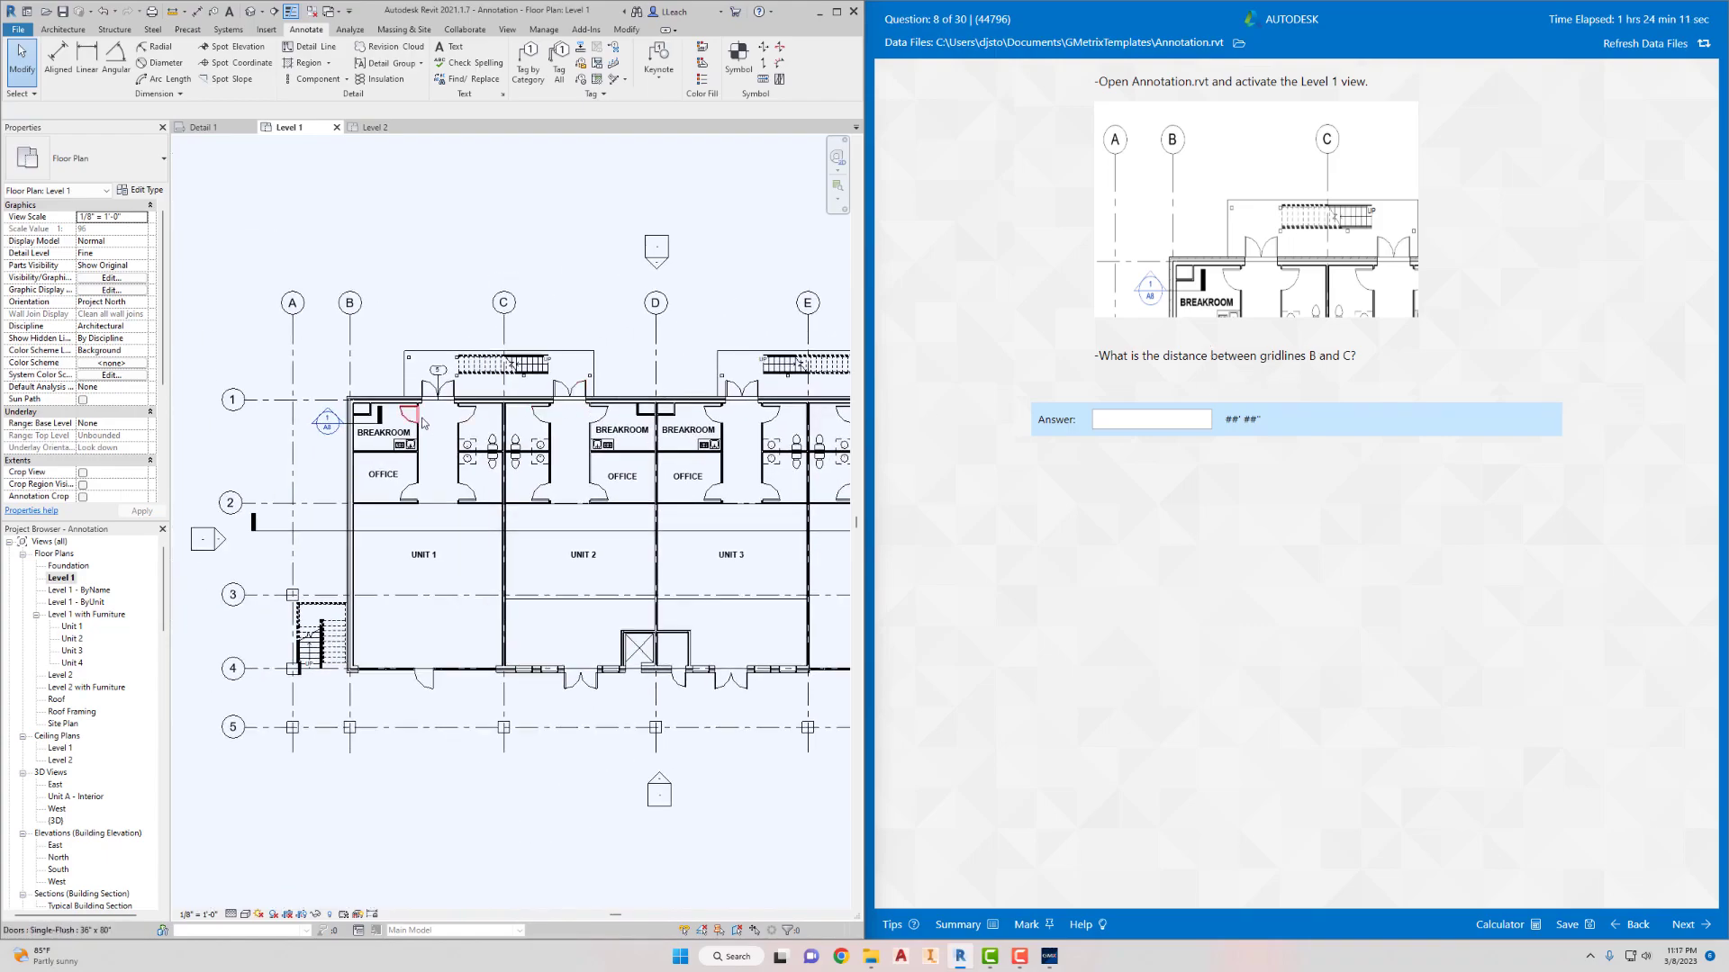
scroll(497, 408, "up", 2)
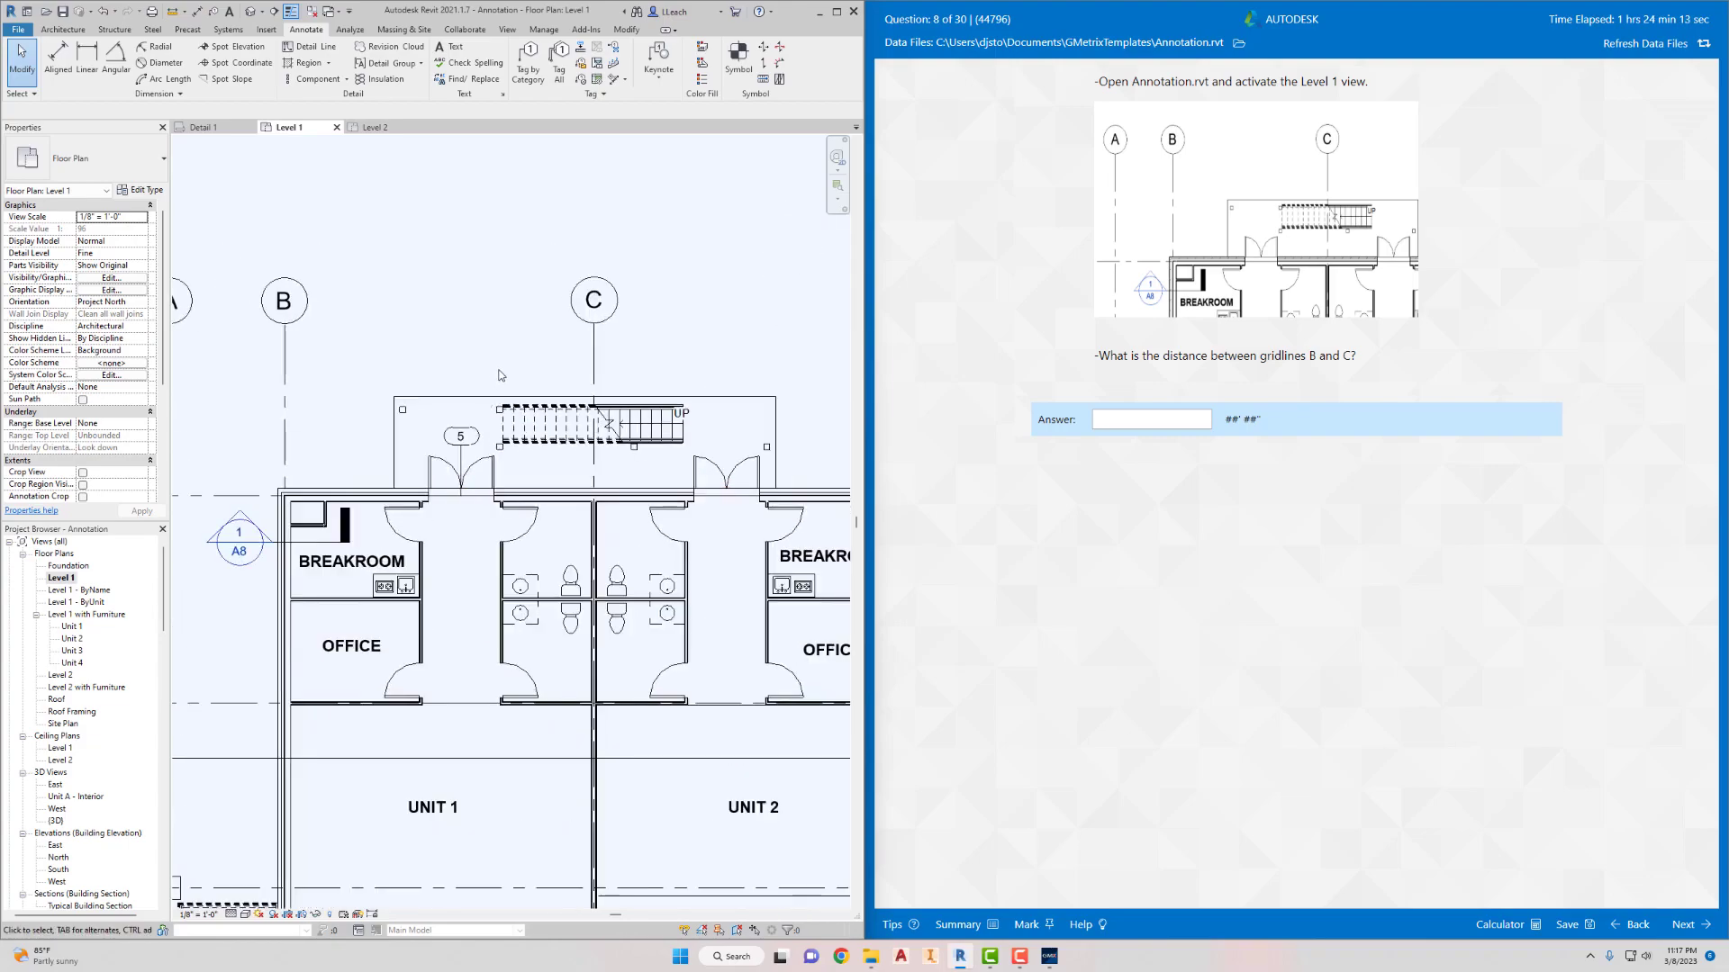
left_click(57, 56)
left_click(284, 359)
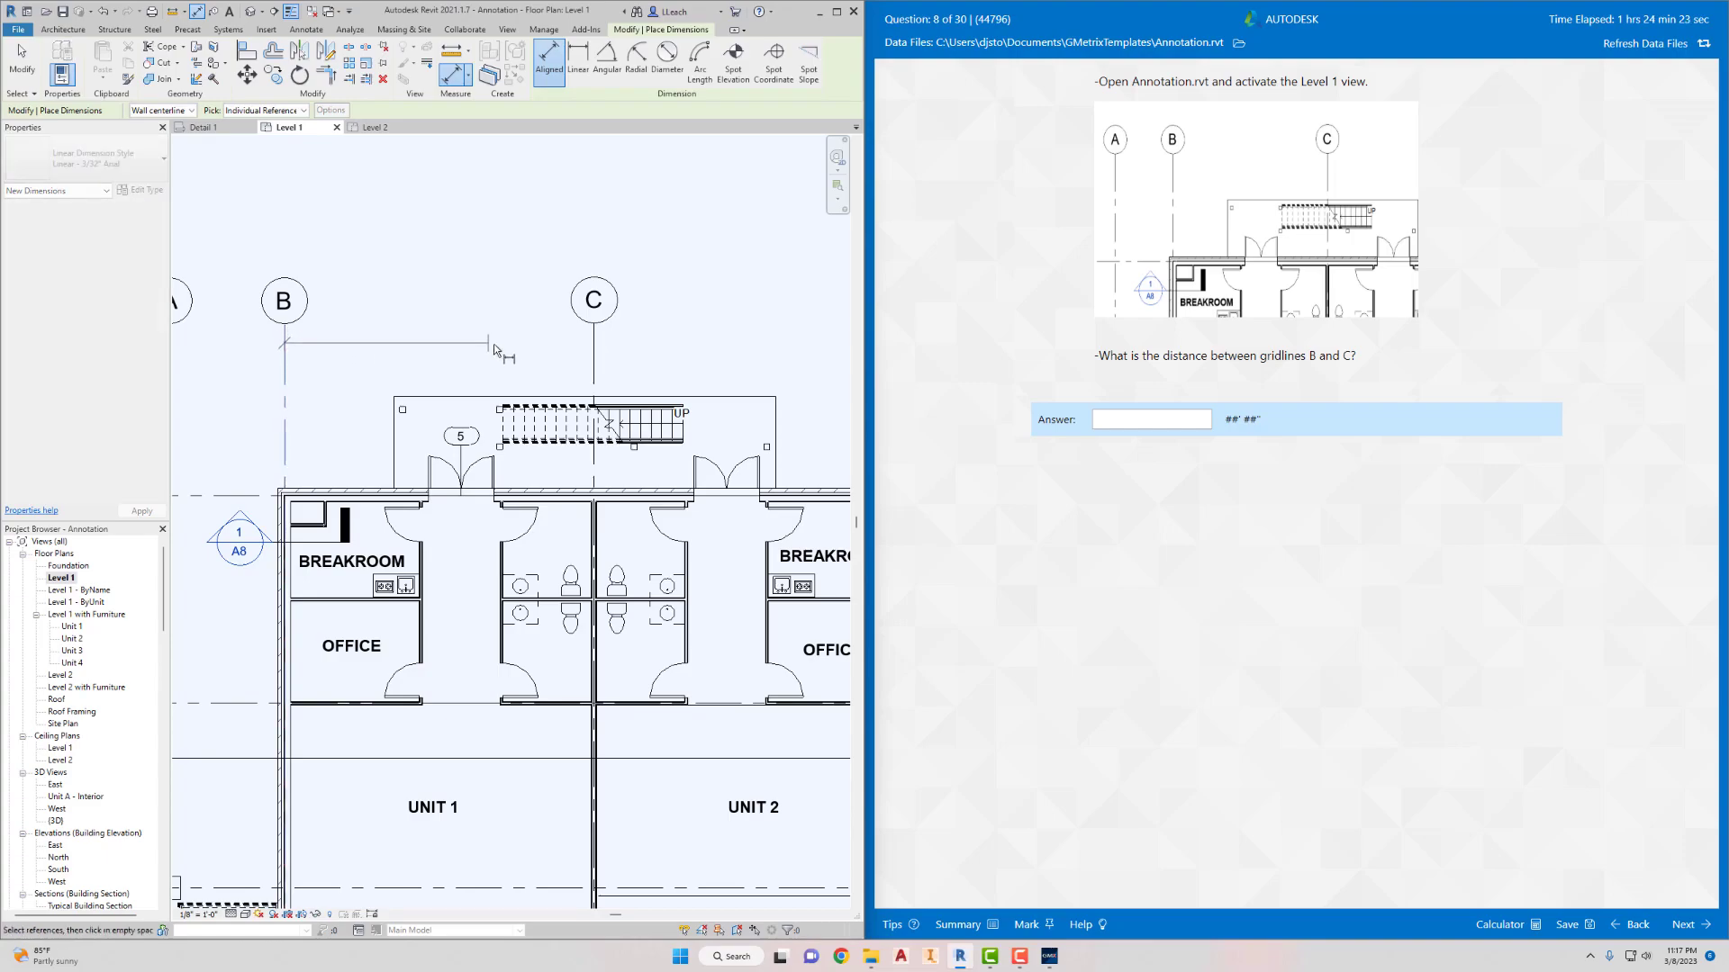
left_click(594, 362)
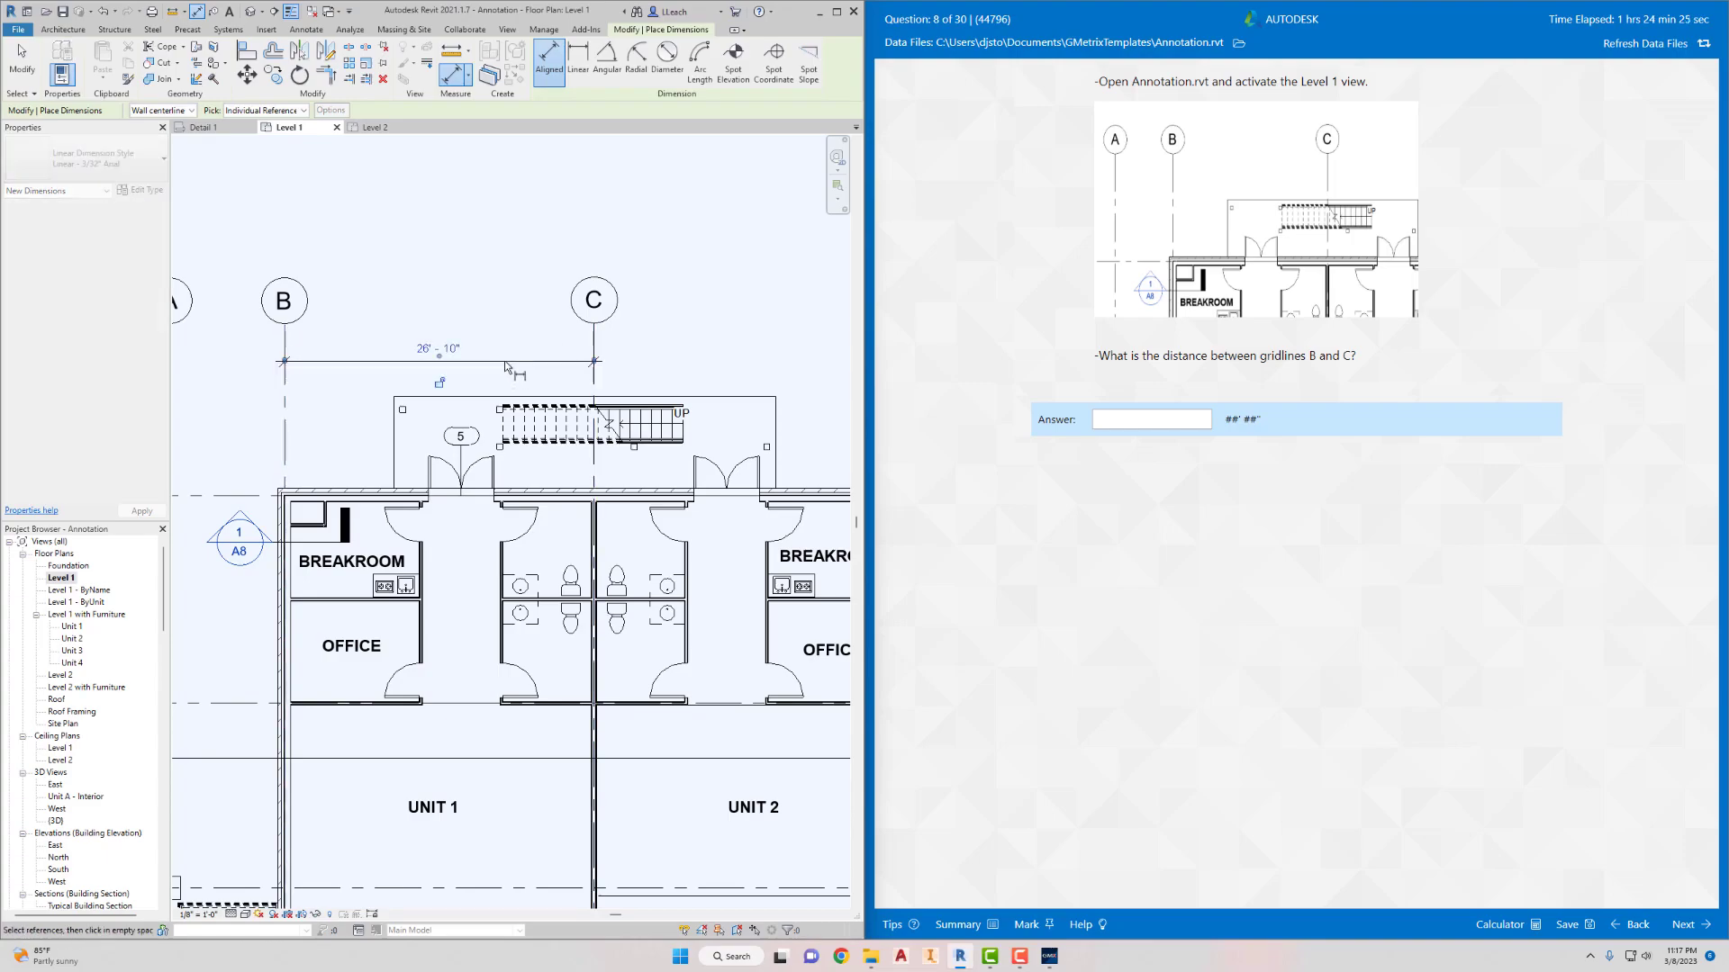
left_click(477, 361)
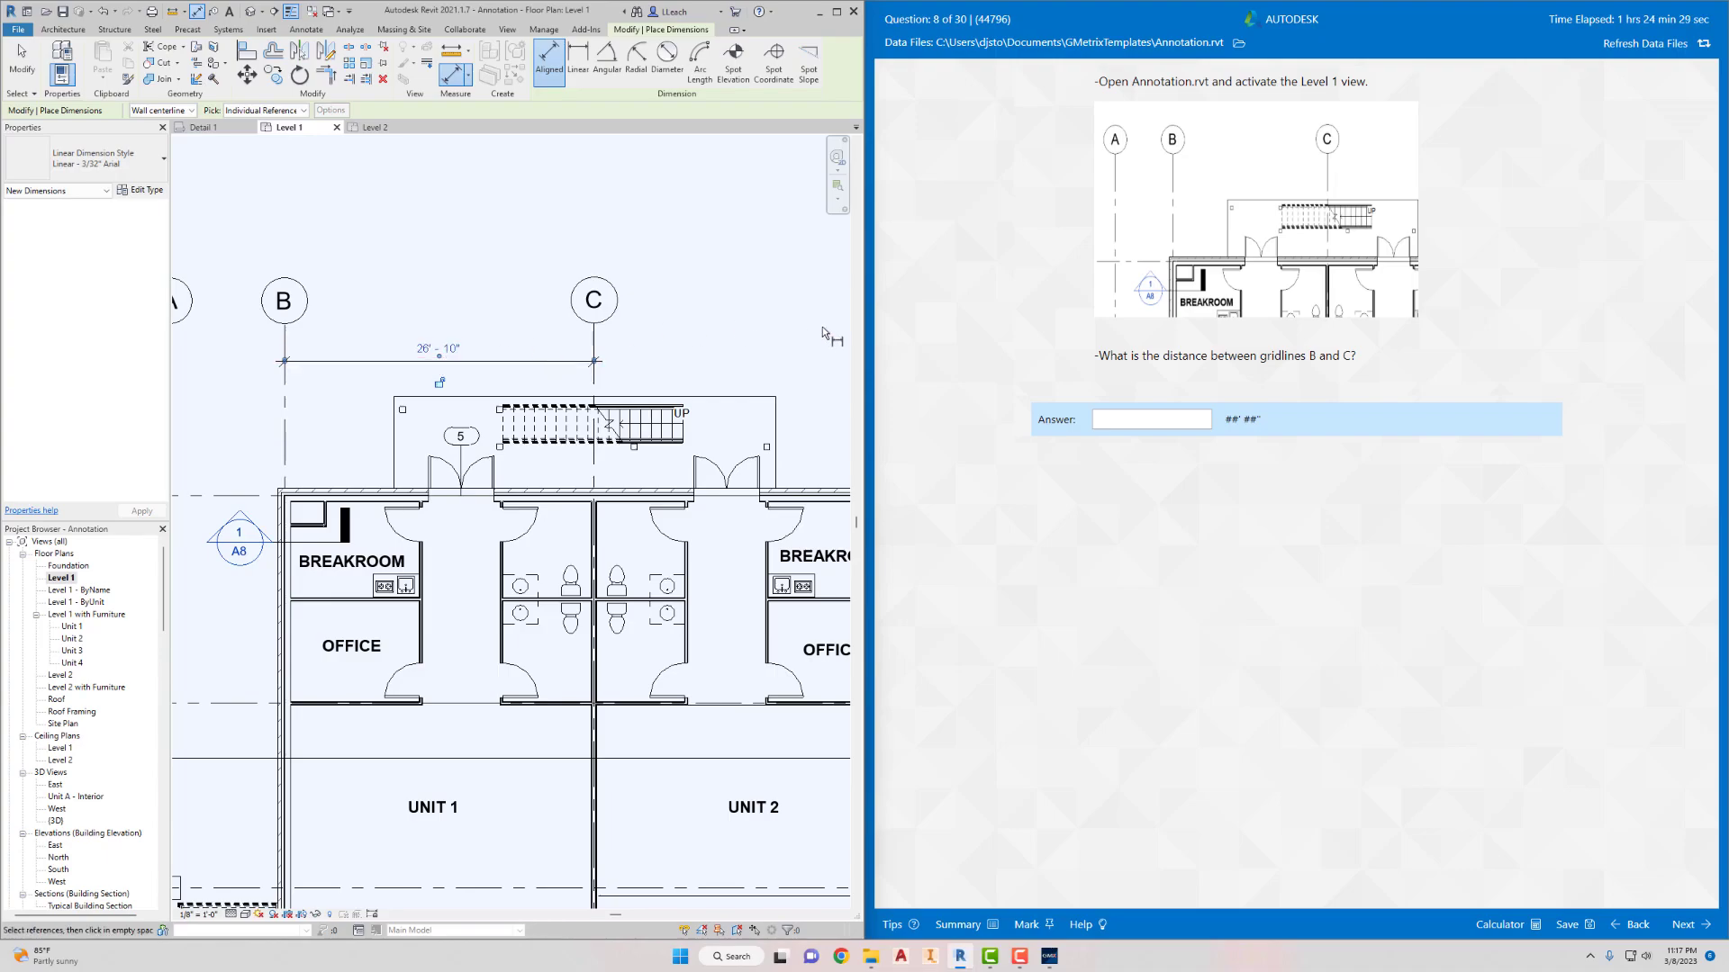
Enter 26' 10" as the answer to question 8, submit it and continue to question 9
left_click(1108, 413)
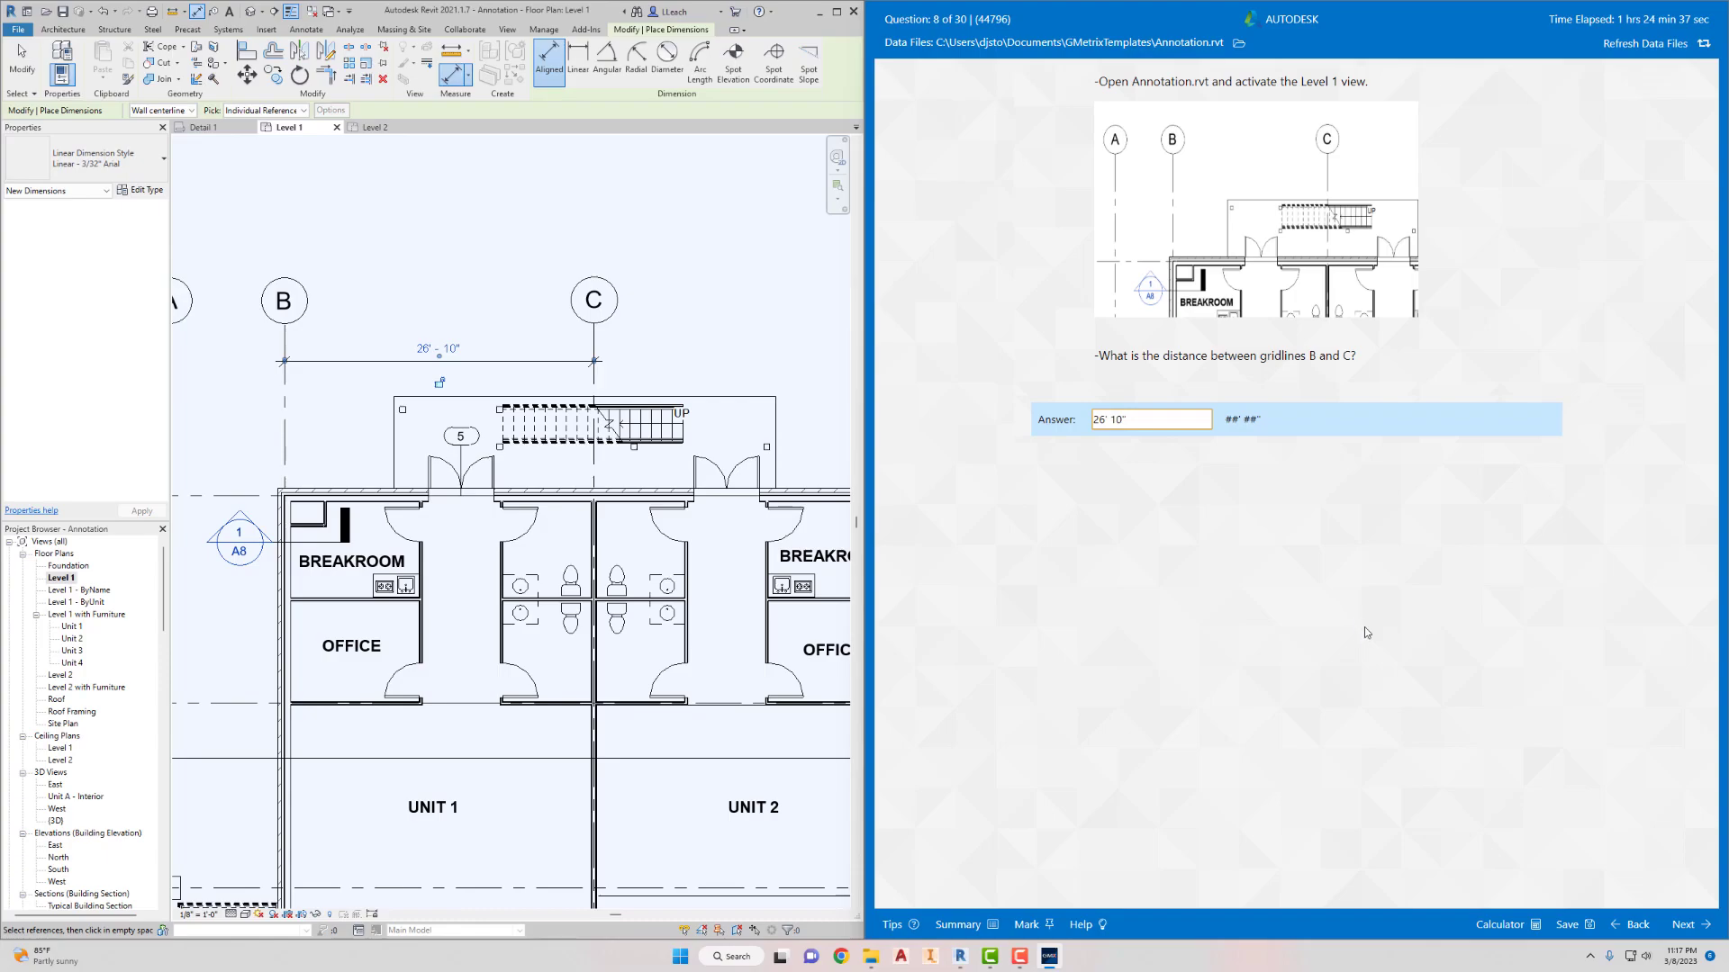
left_click(1686, 925)
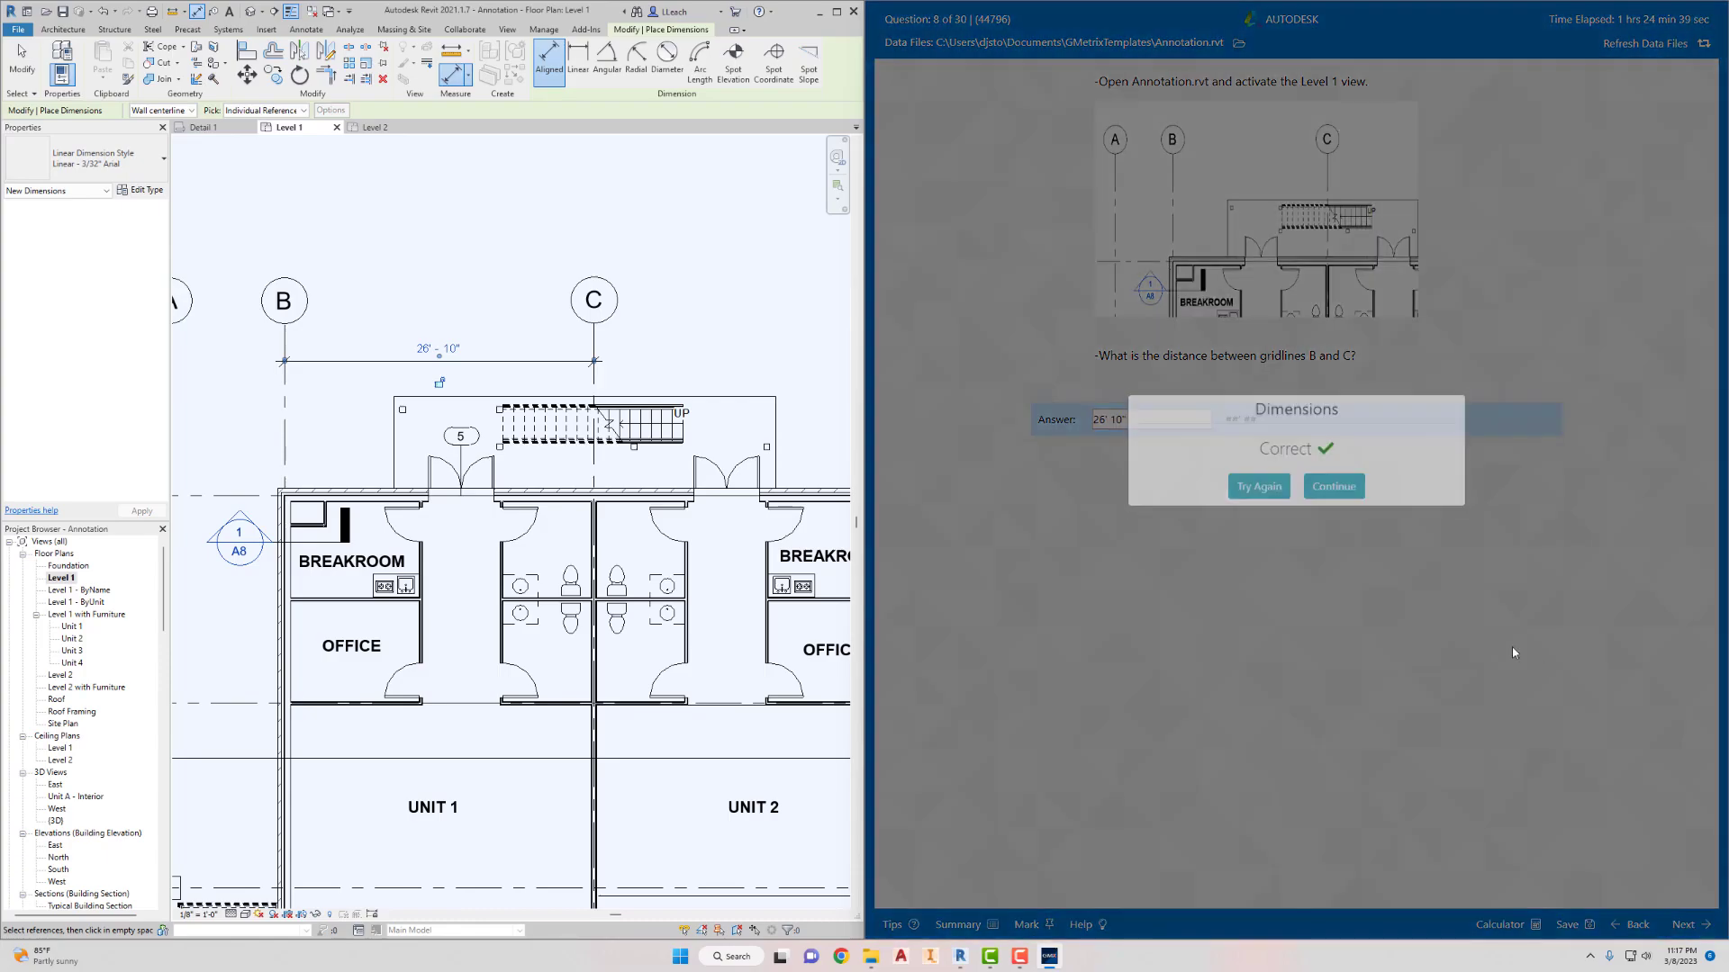
left_click(1333, 485)
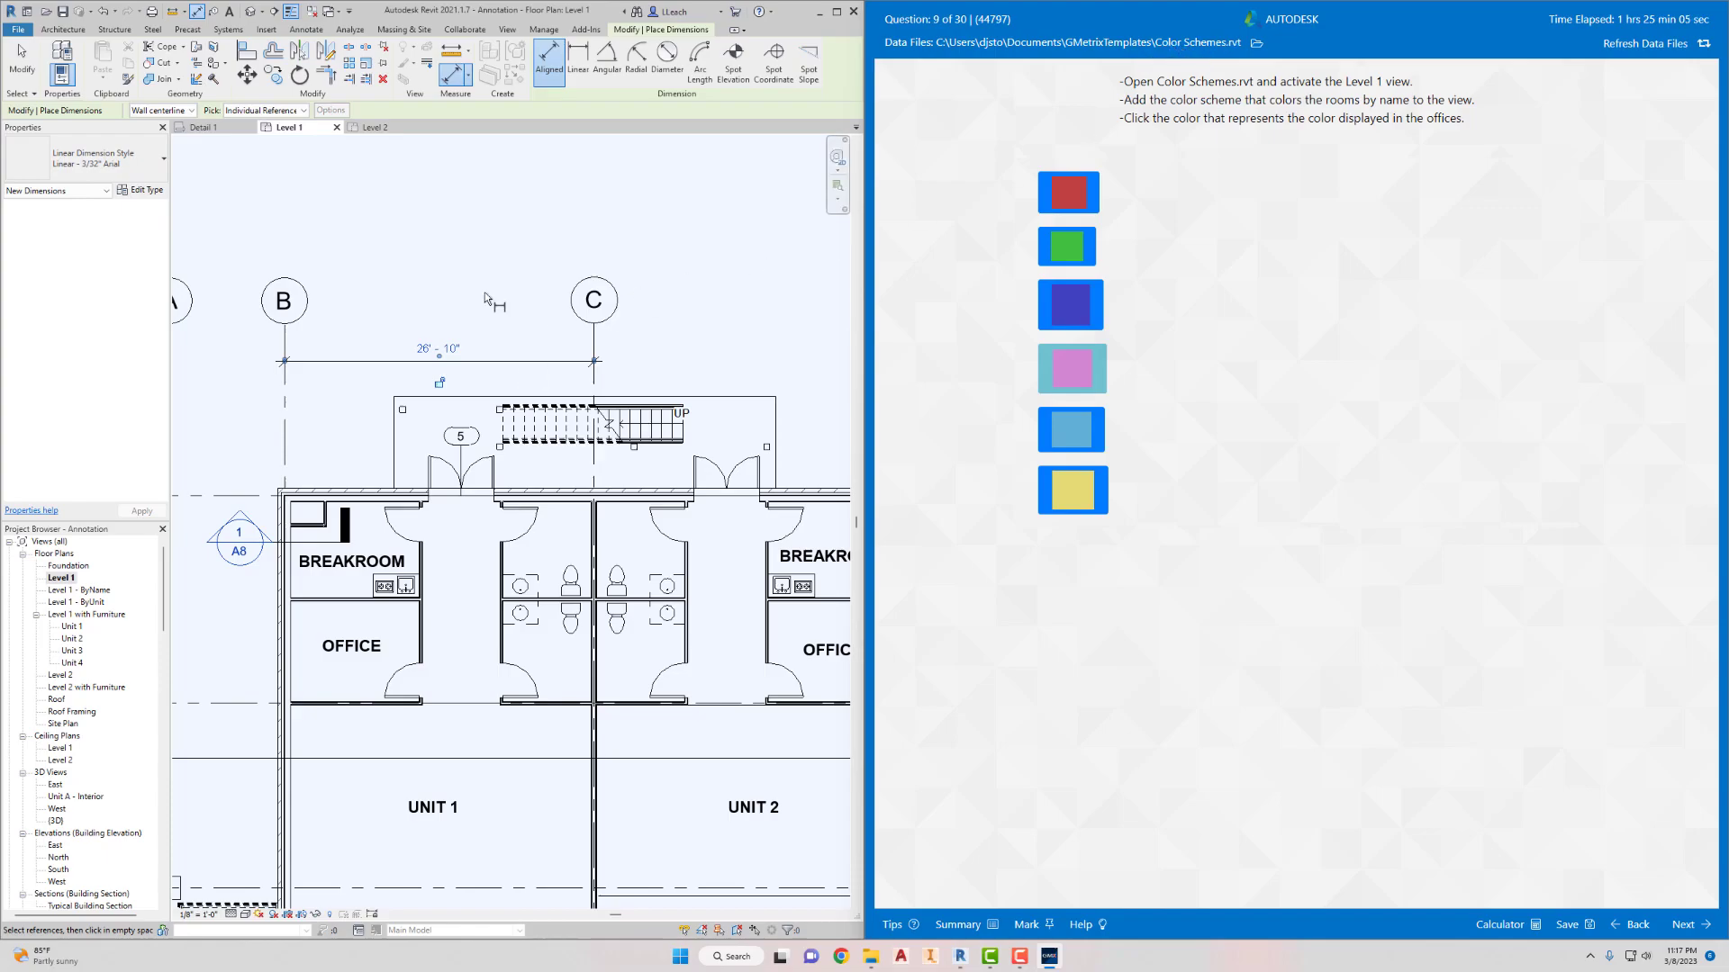
Close the Annotation project without saving and open Color Schemes.rvt from the GMetrixTemplates folder
left_click(17, 30)
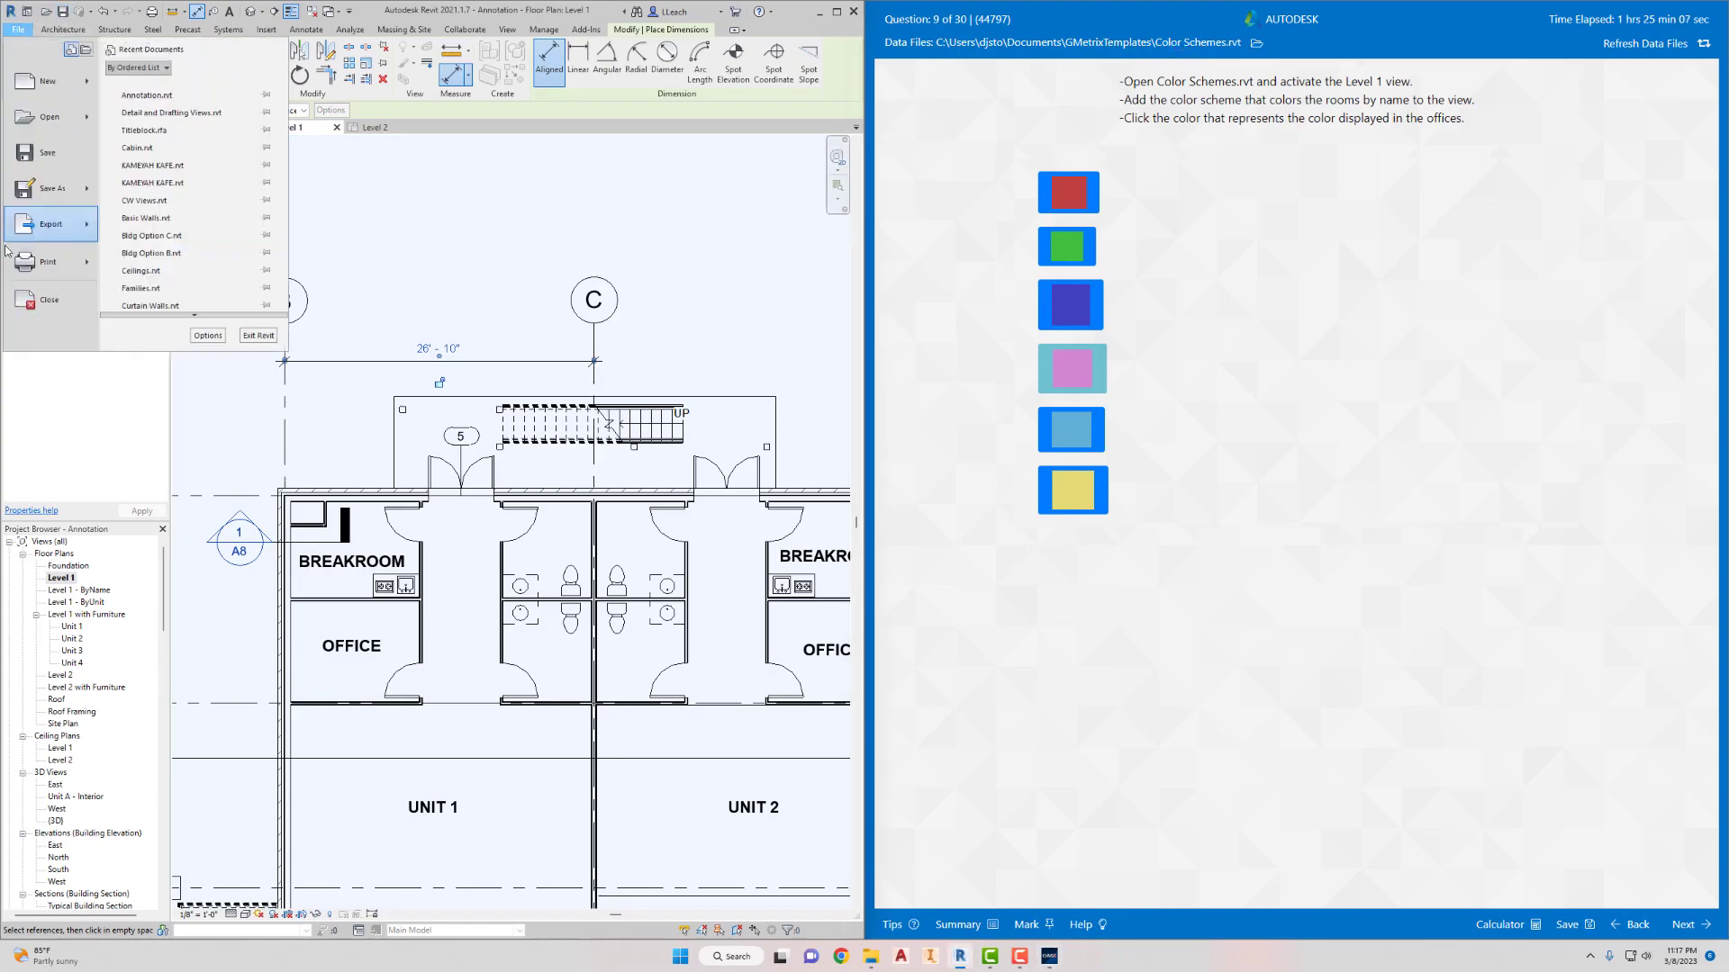
left_click(38, 317)
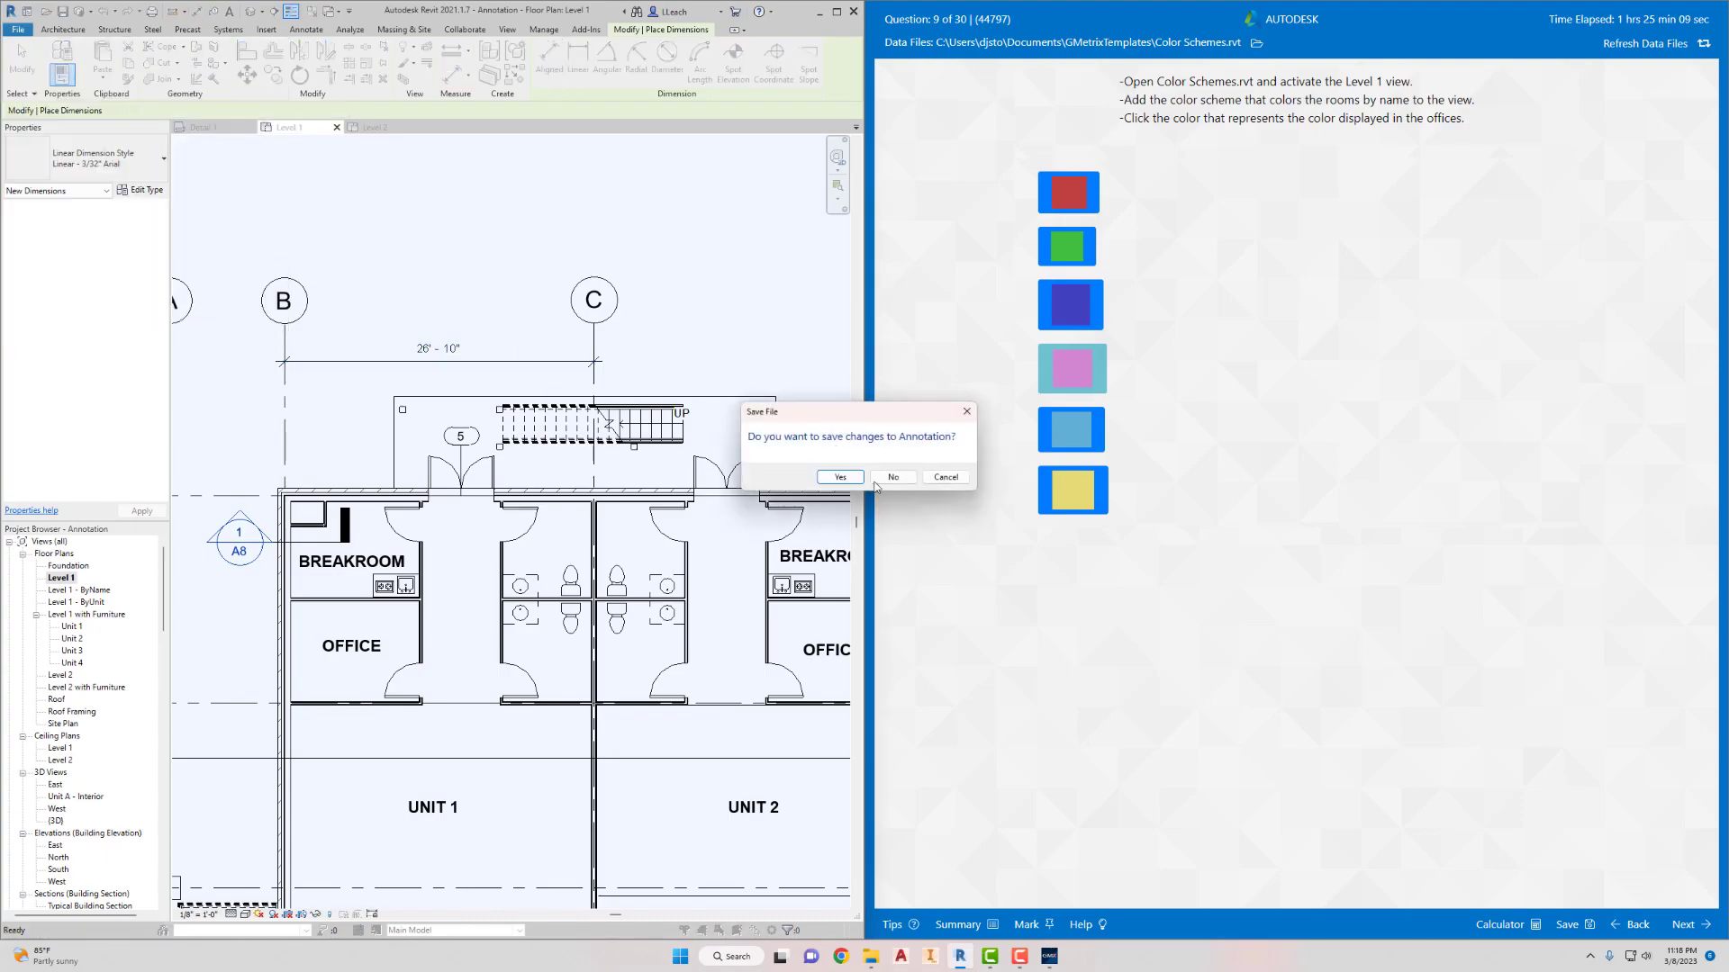
left_click(893, 477)
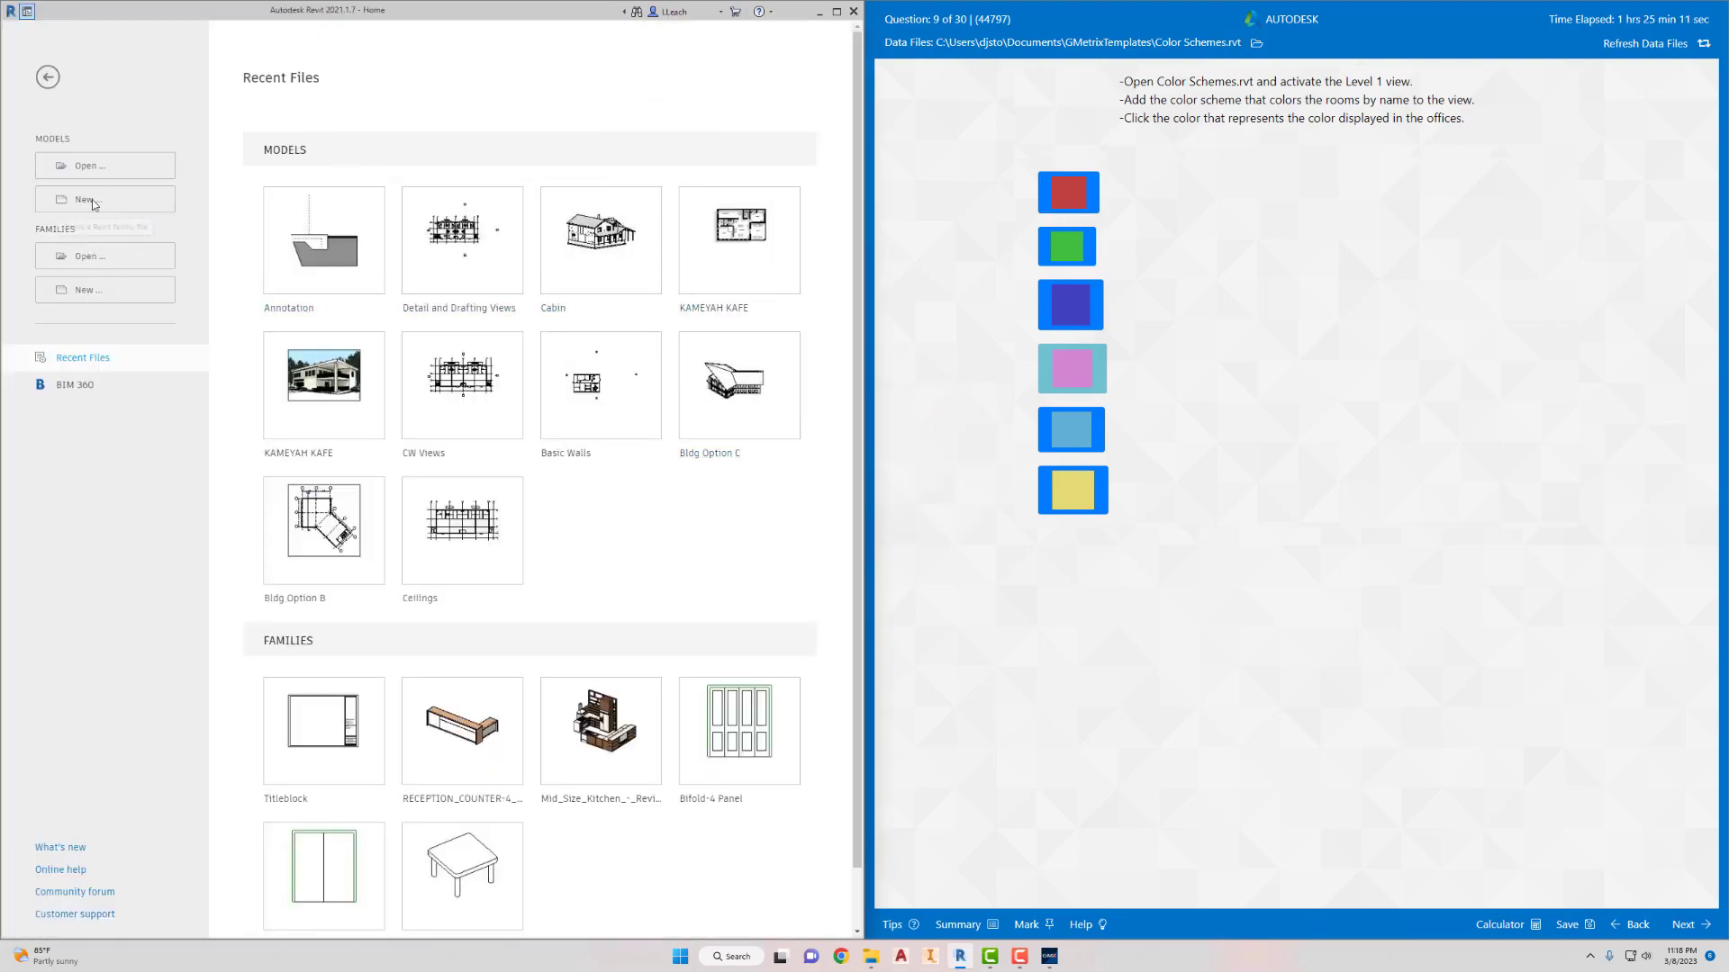
left_click(90, 166)
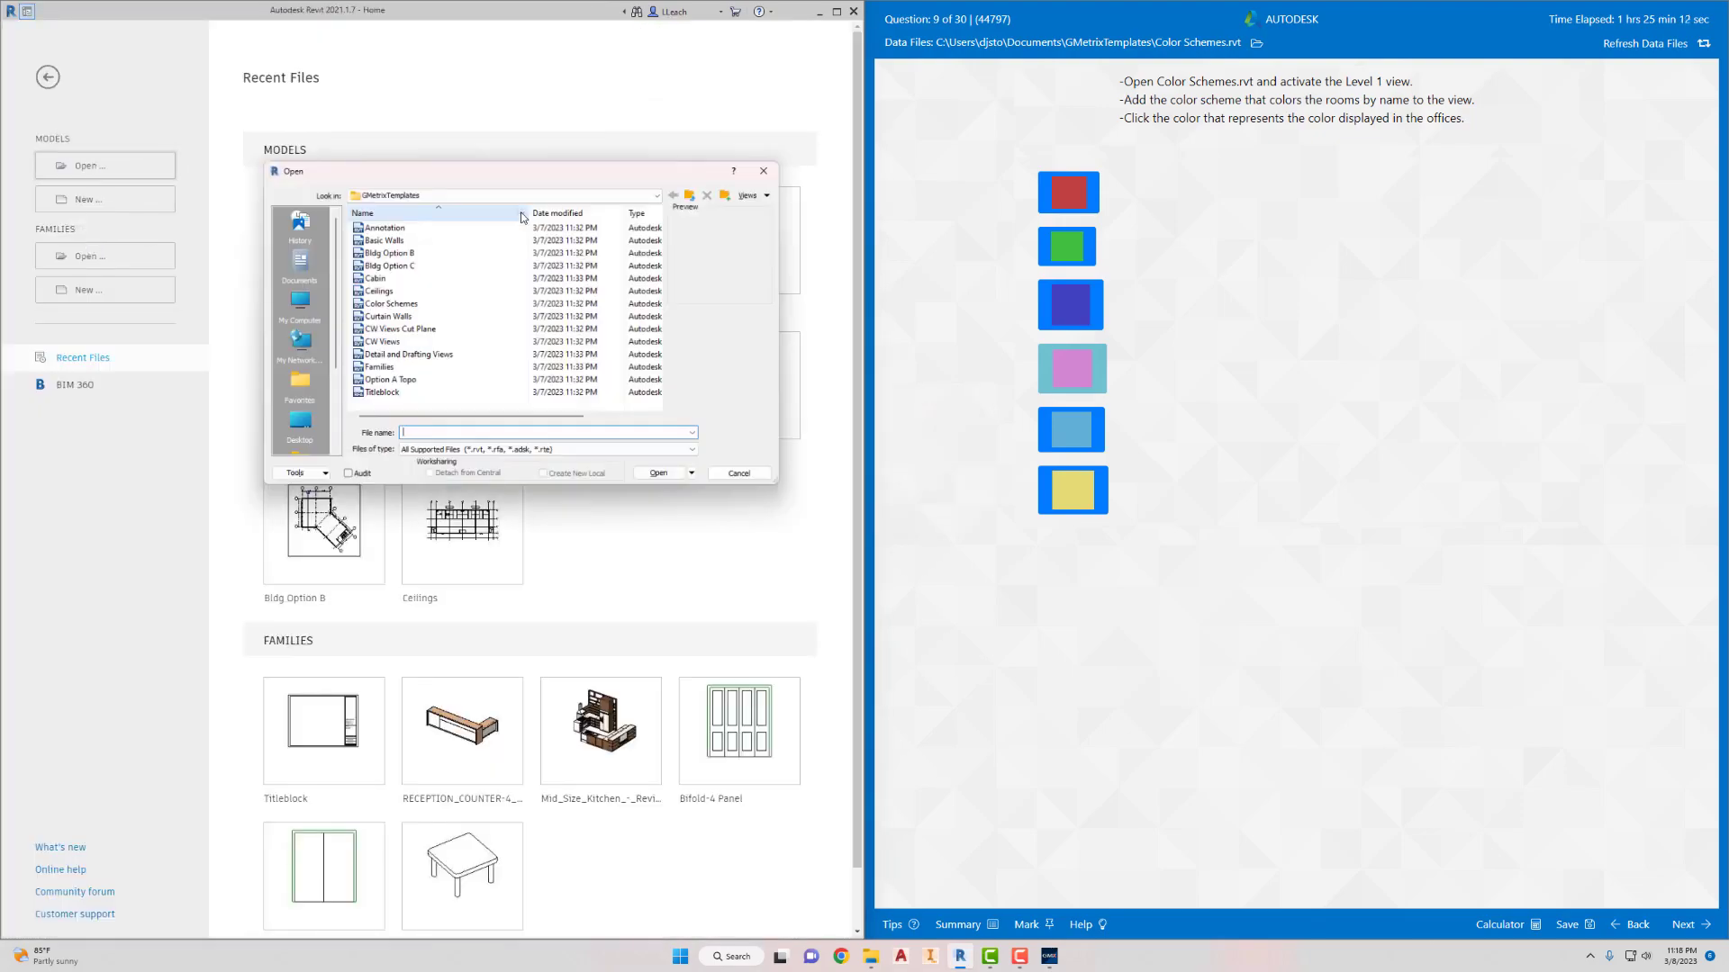
left_click(397, 304)
left_click(660, 476)
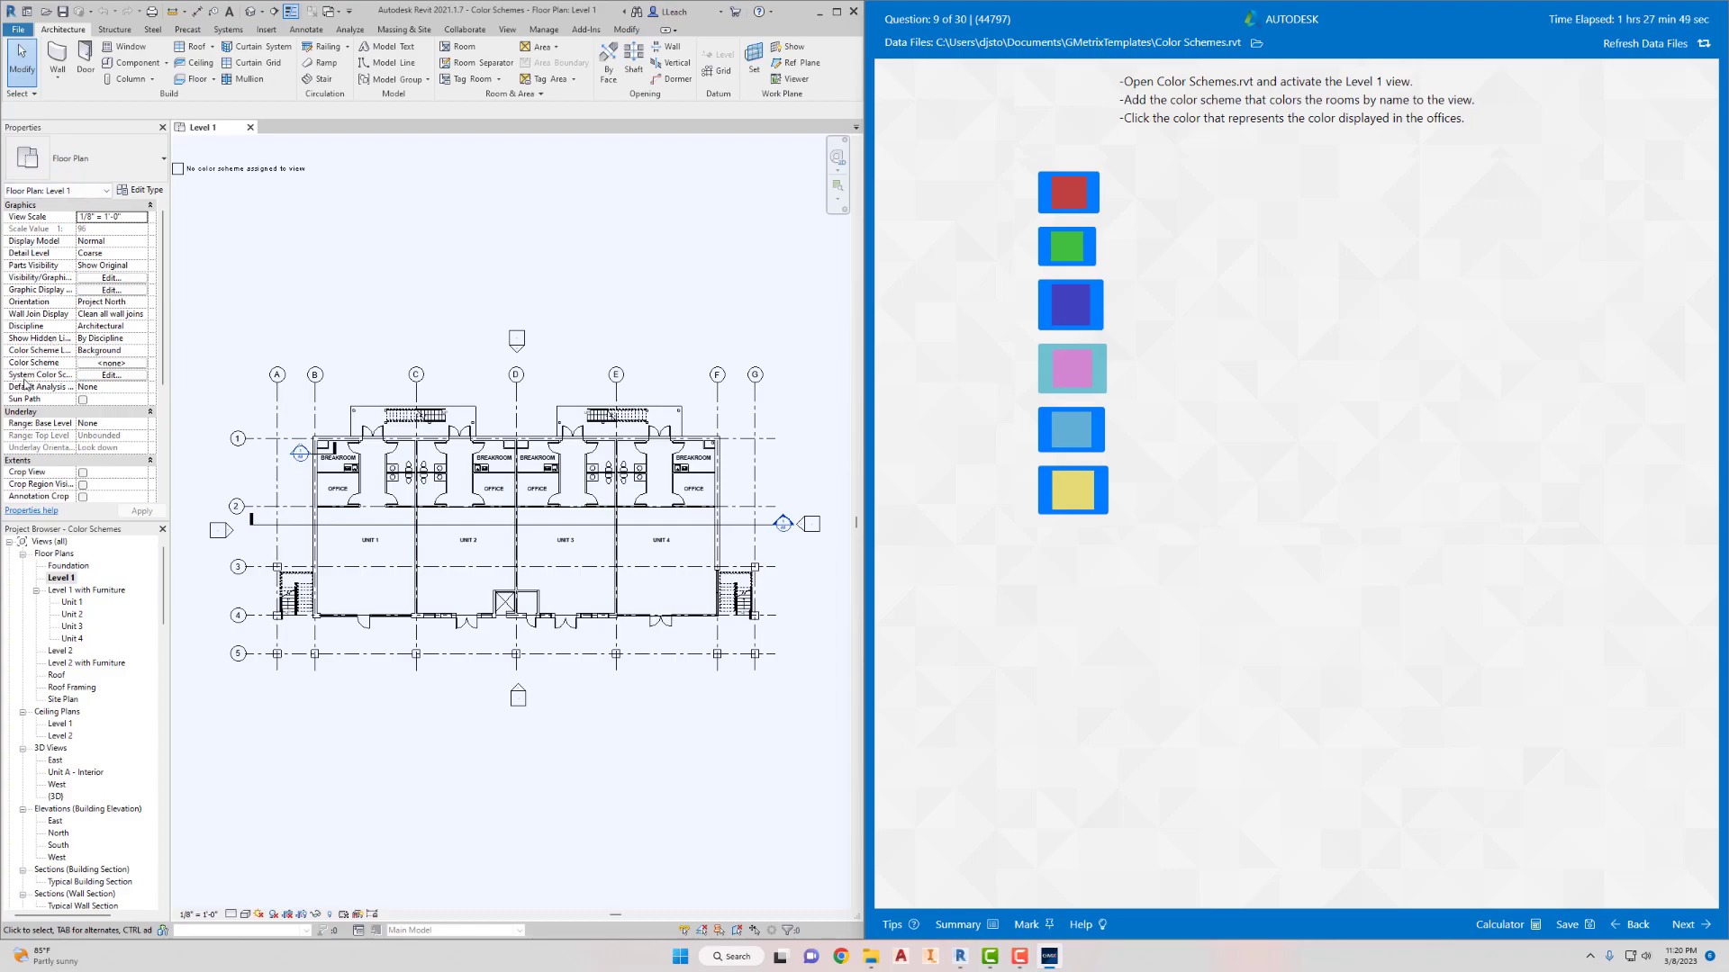
left_click_drag(77, 363, 91, 362)
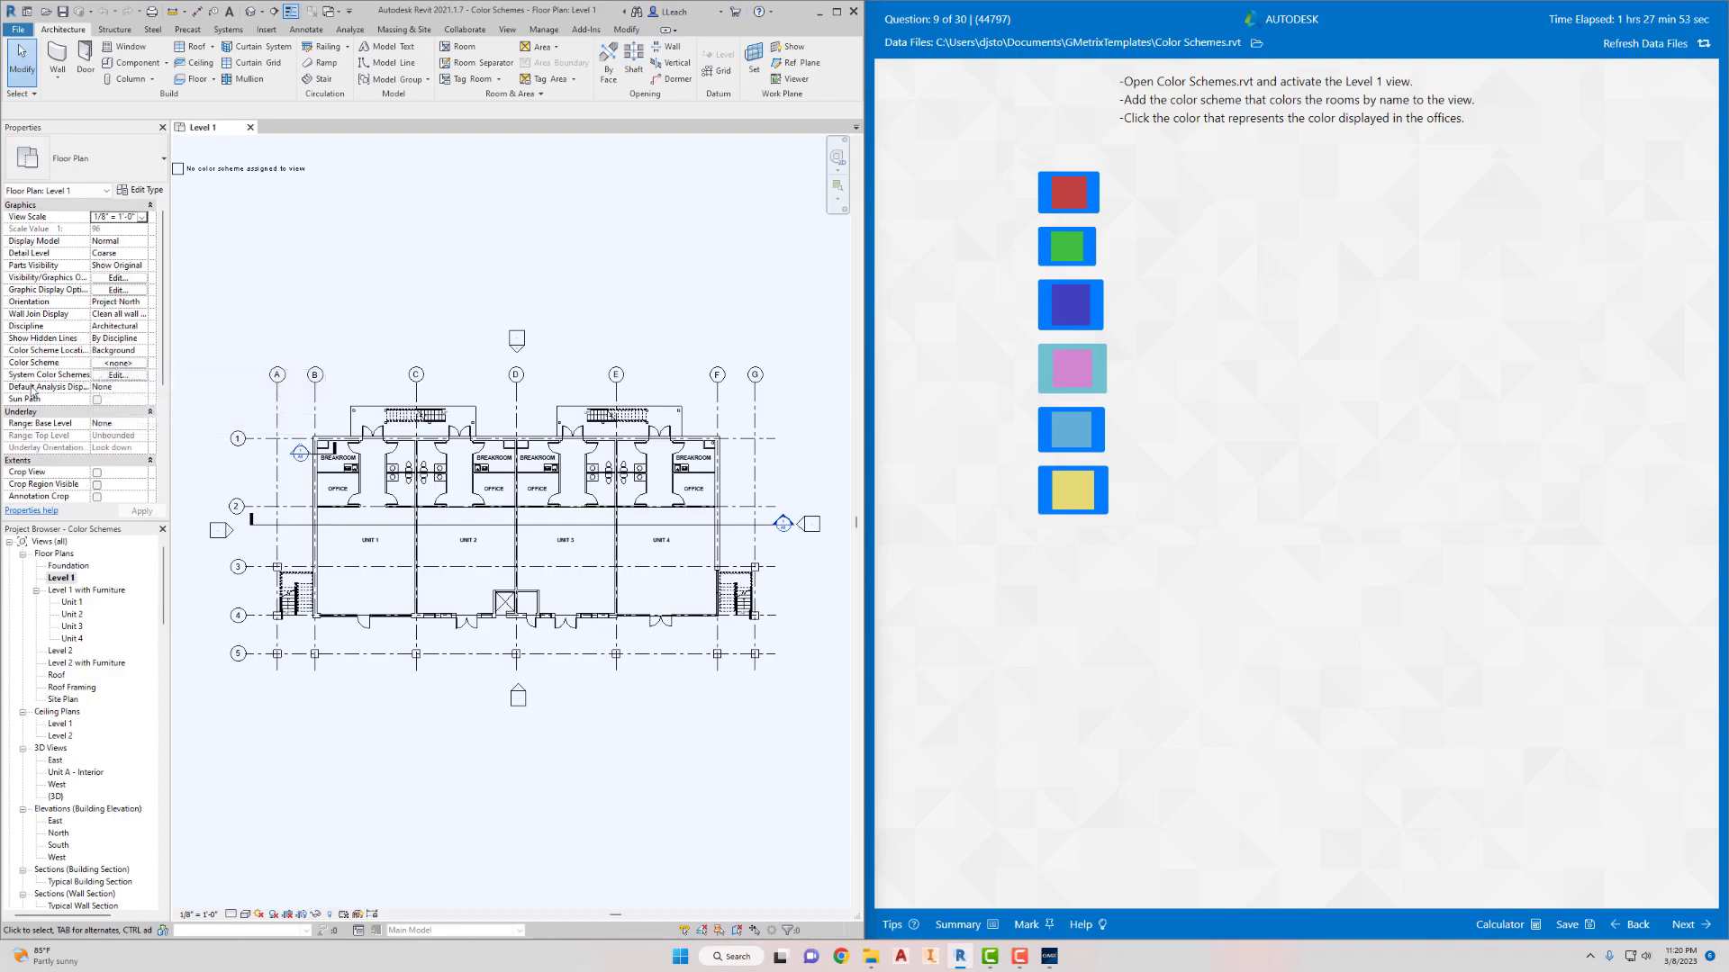
left_click(115, 376)
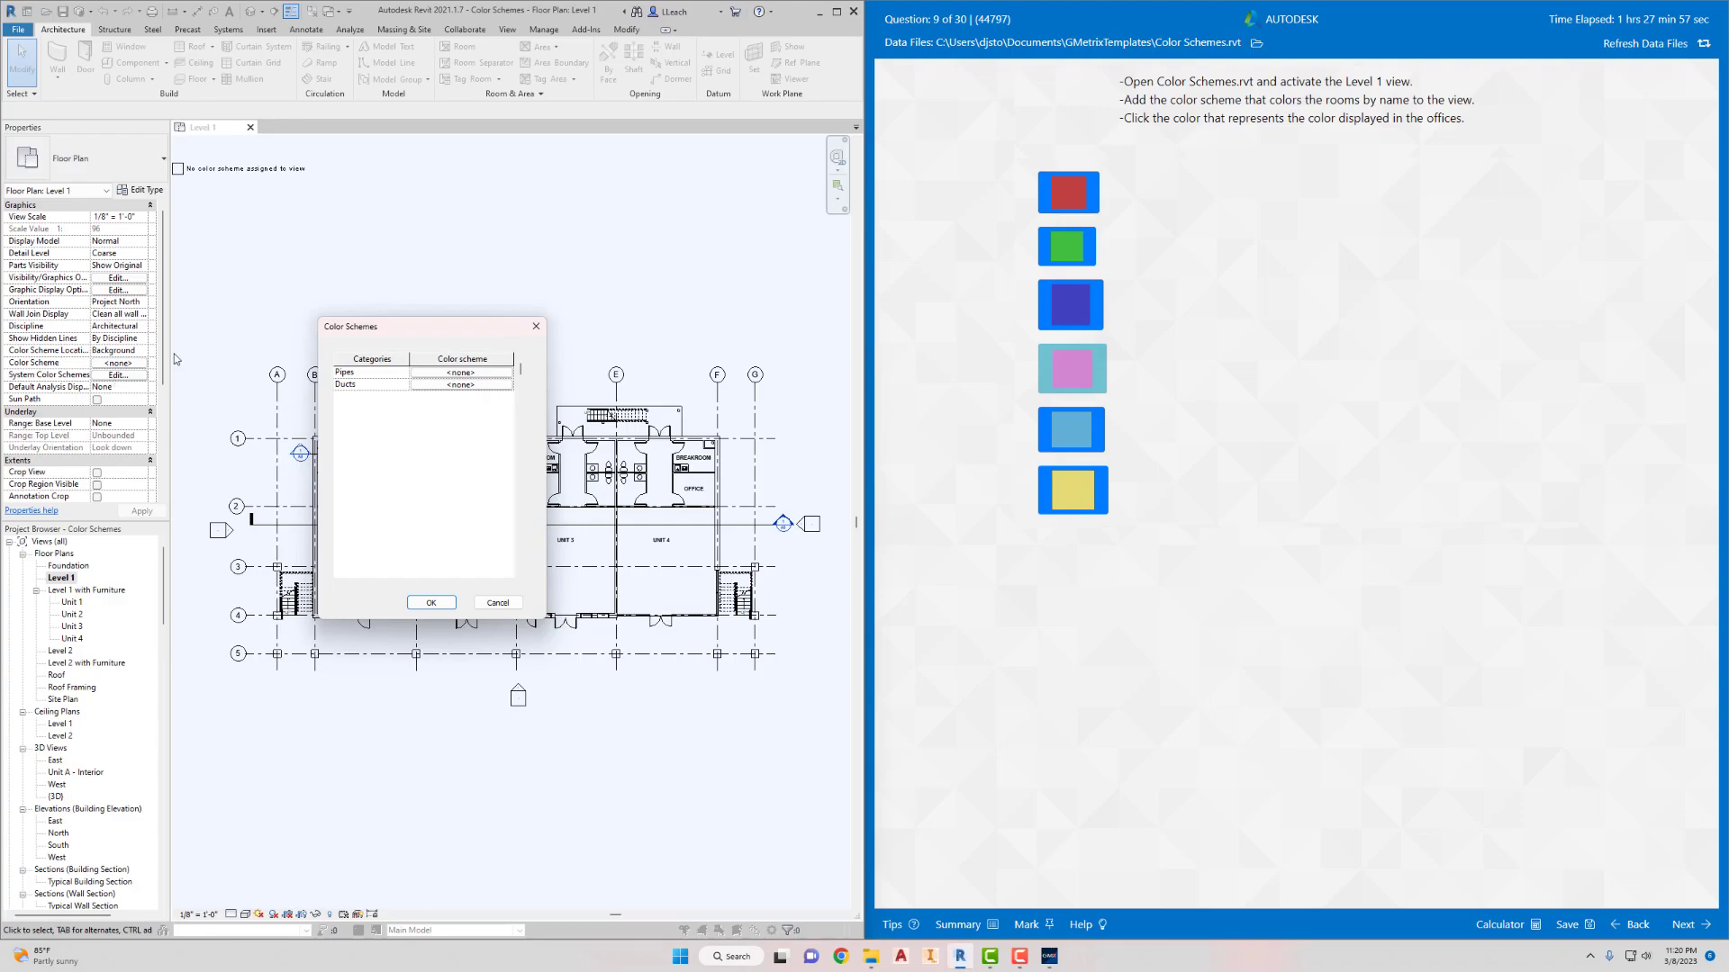
left_click(535, 326)
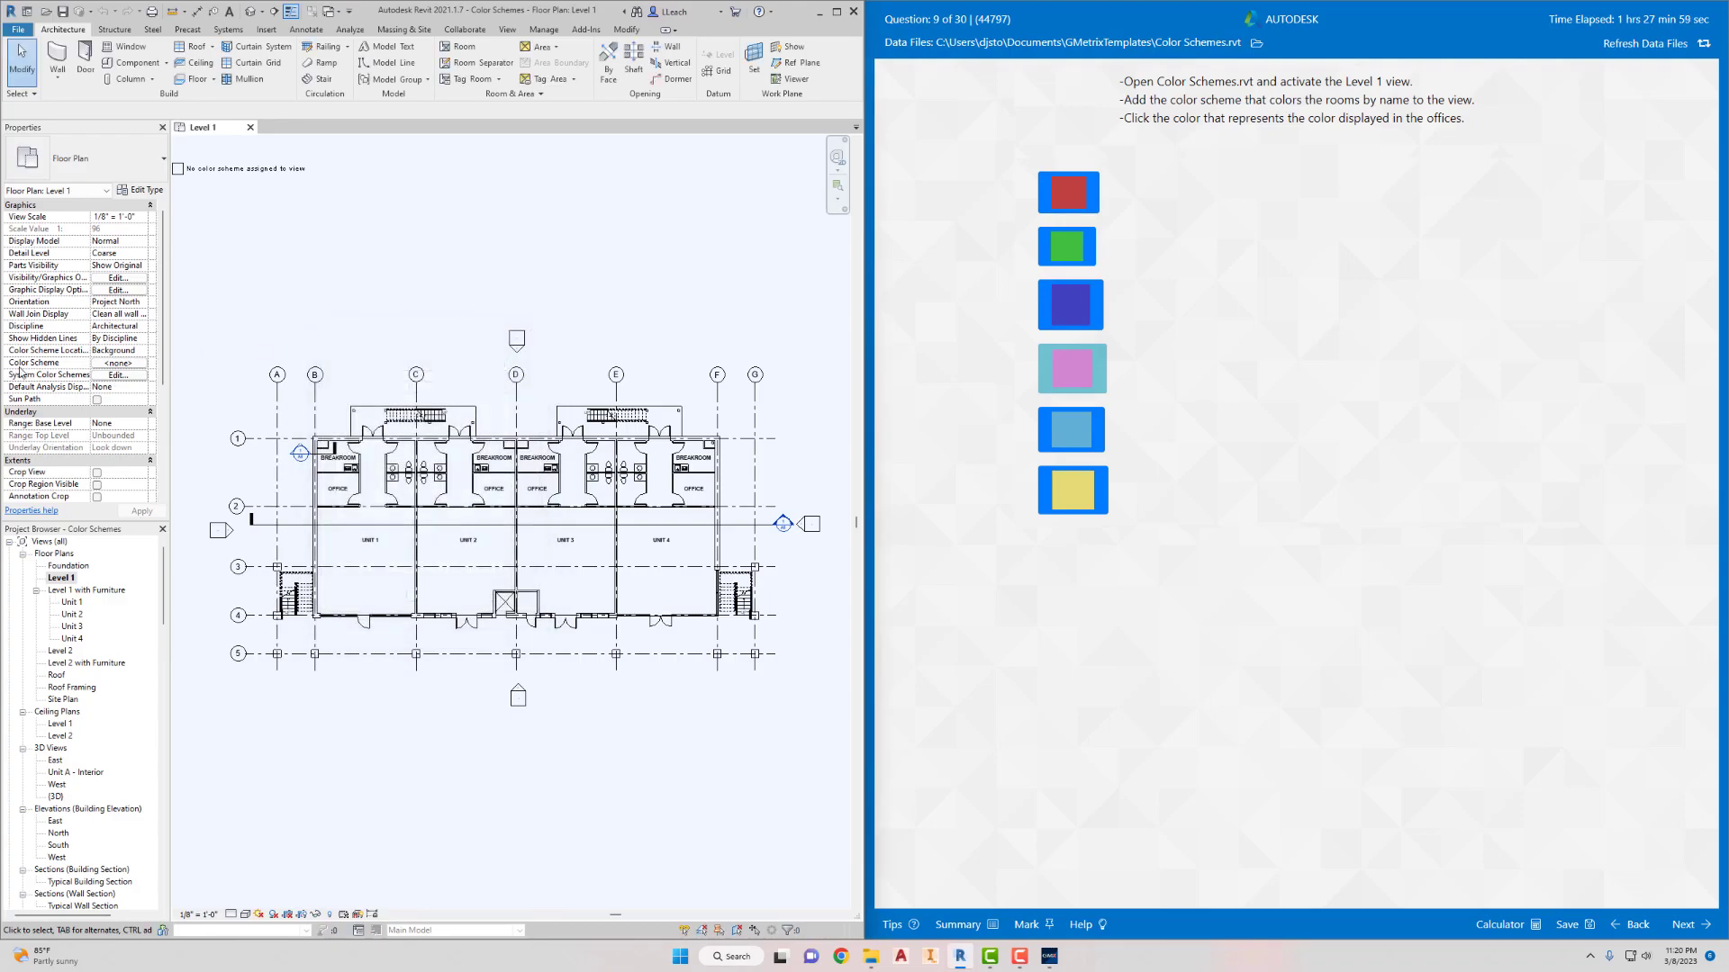
Assign the Name color scheme of the Rooms category to the Level 1 floor plan
left_click(111, 365)
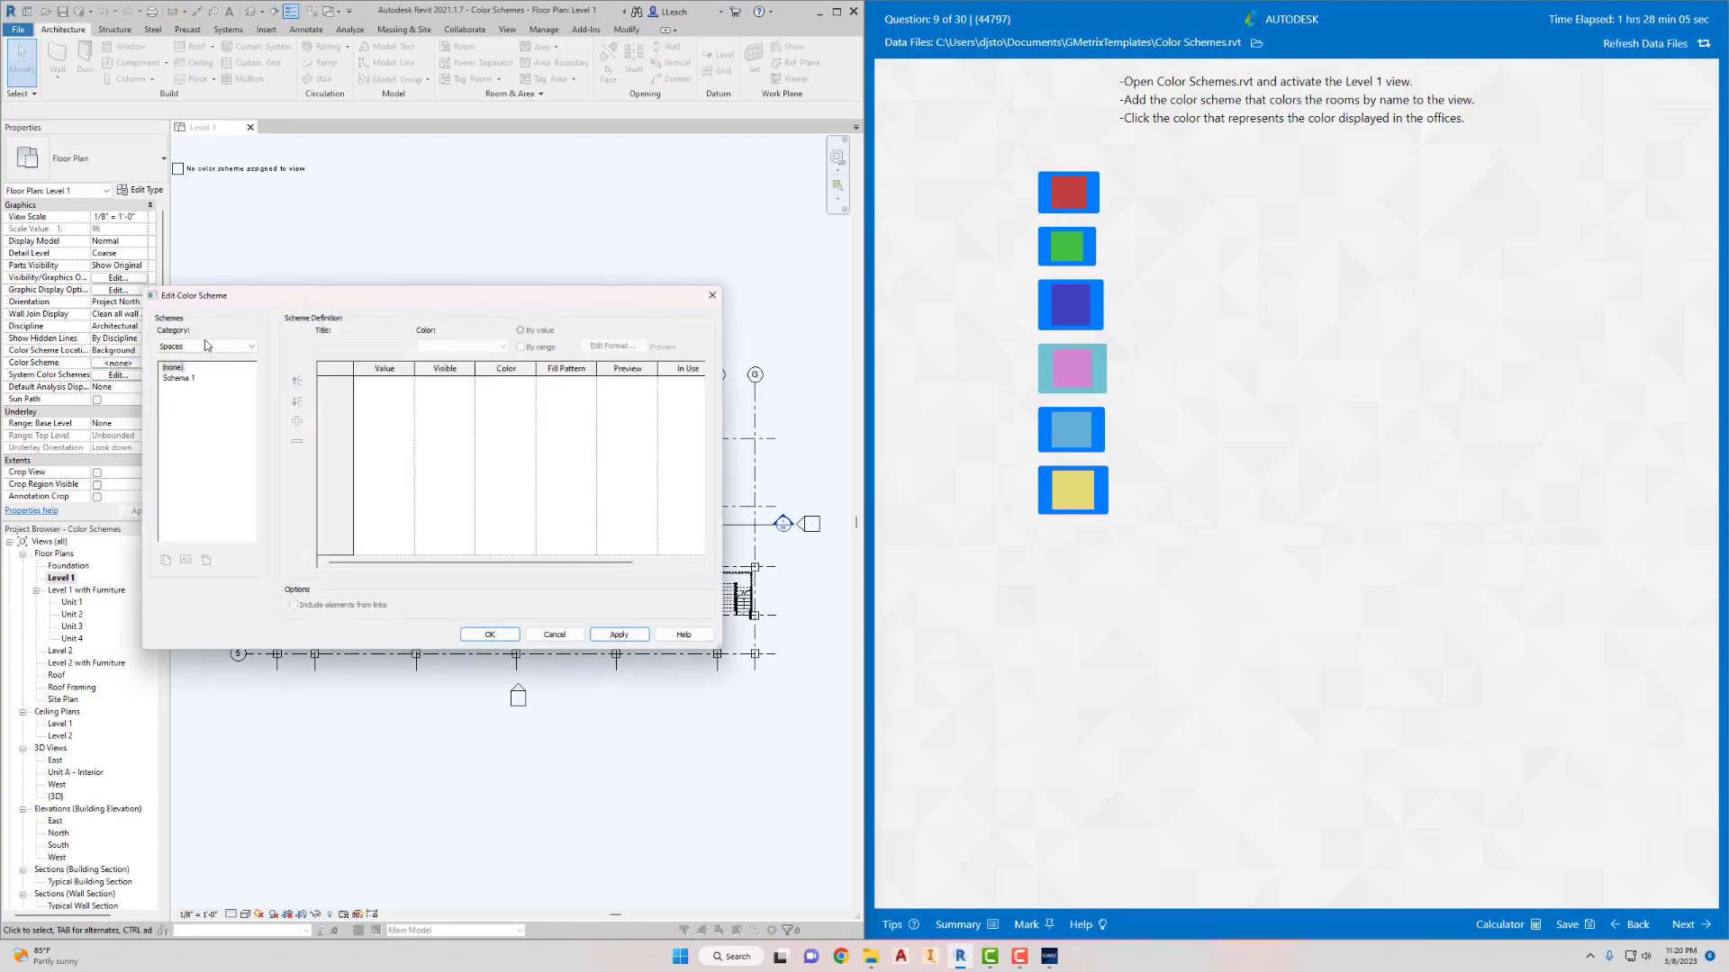
left_click(247, 350)
left_click(188, 368)
left_click(176, 381)
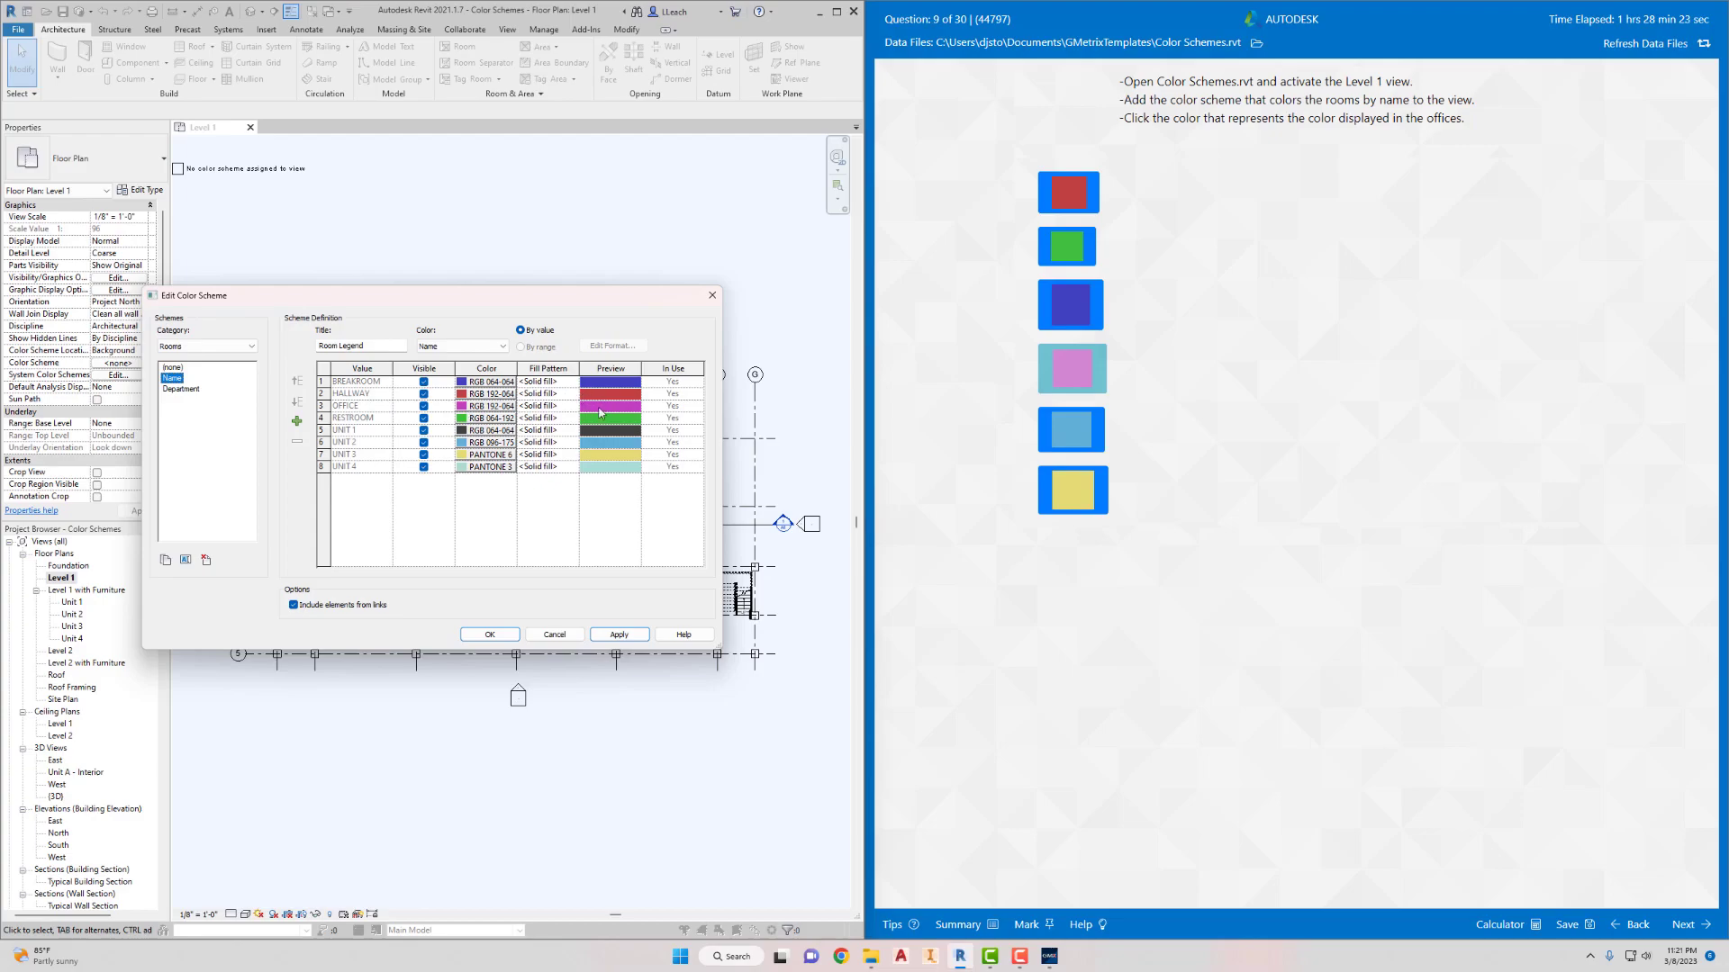
left_click(619, 636)
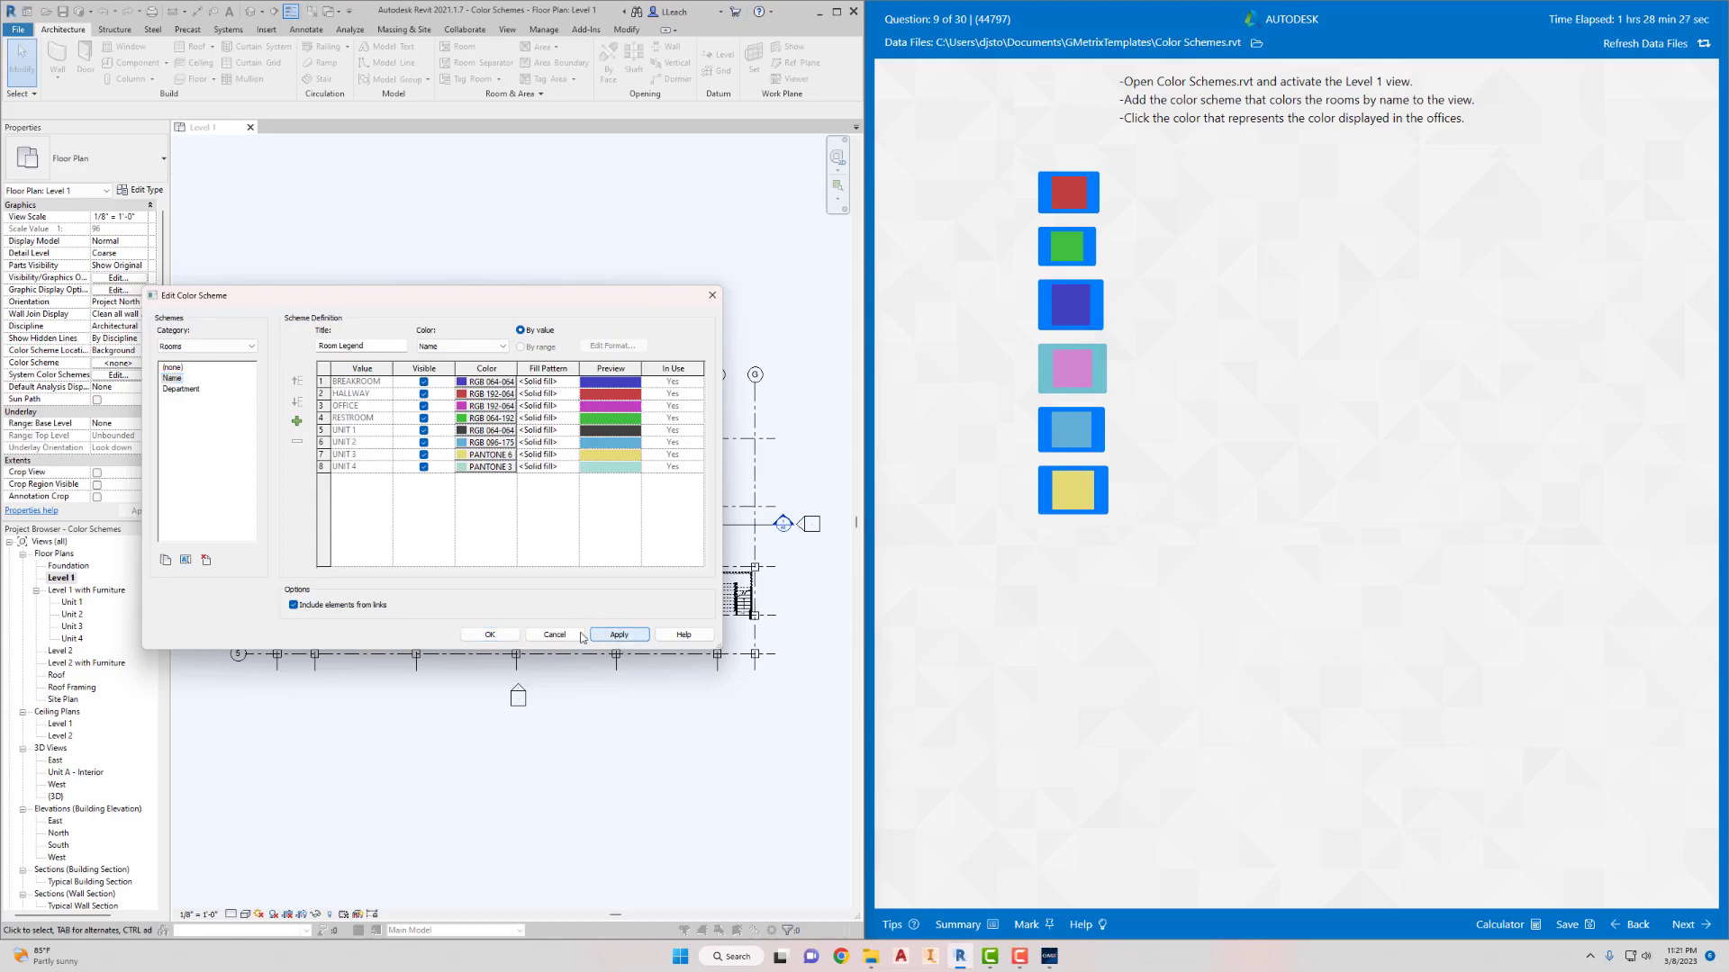
left_click(497, 636)
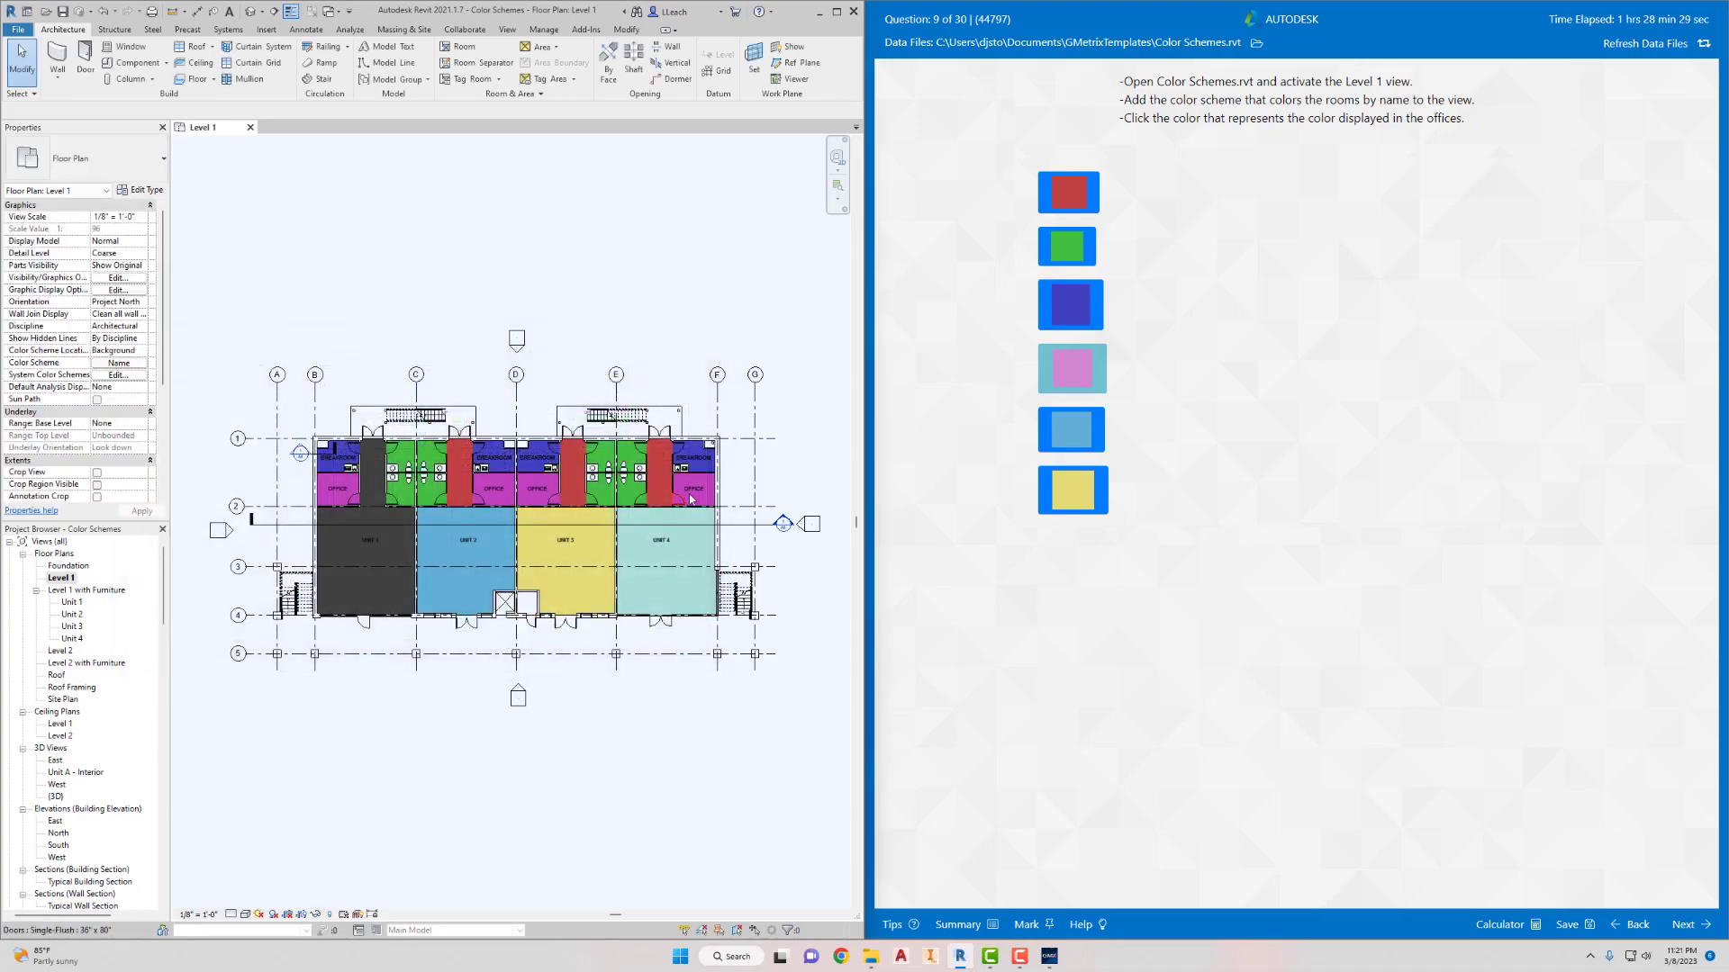
Check the office color in the plan, submit the pink swatch for question 9 and continue to question 10
scroll(721, 477, "up", 2)
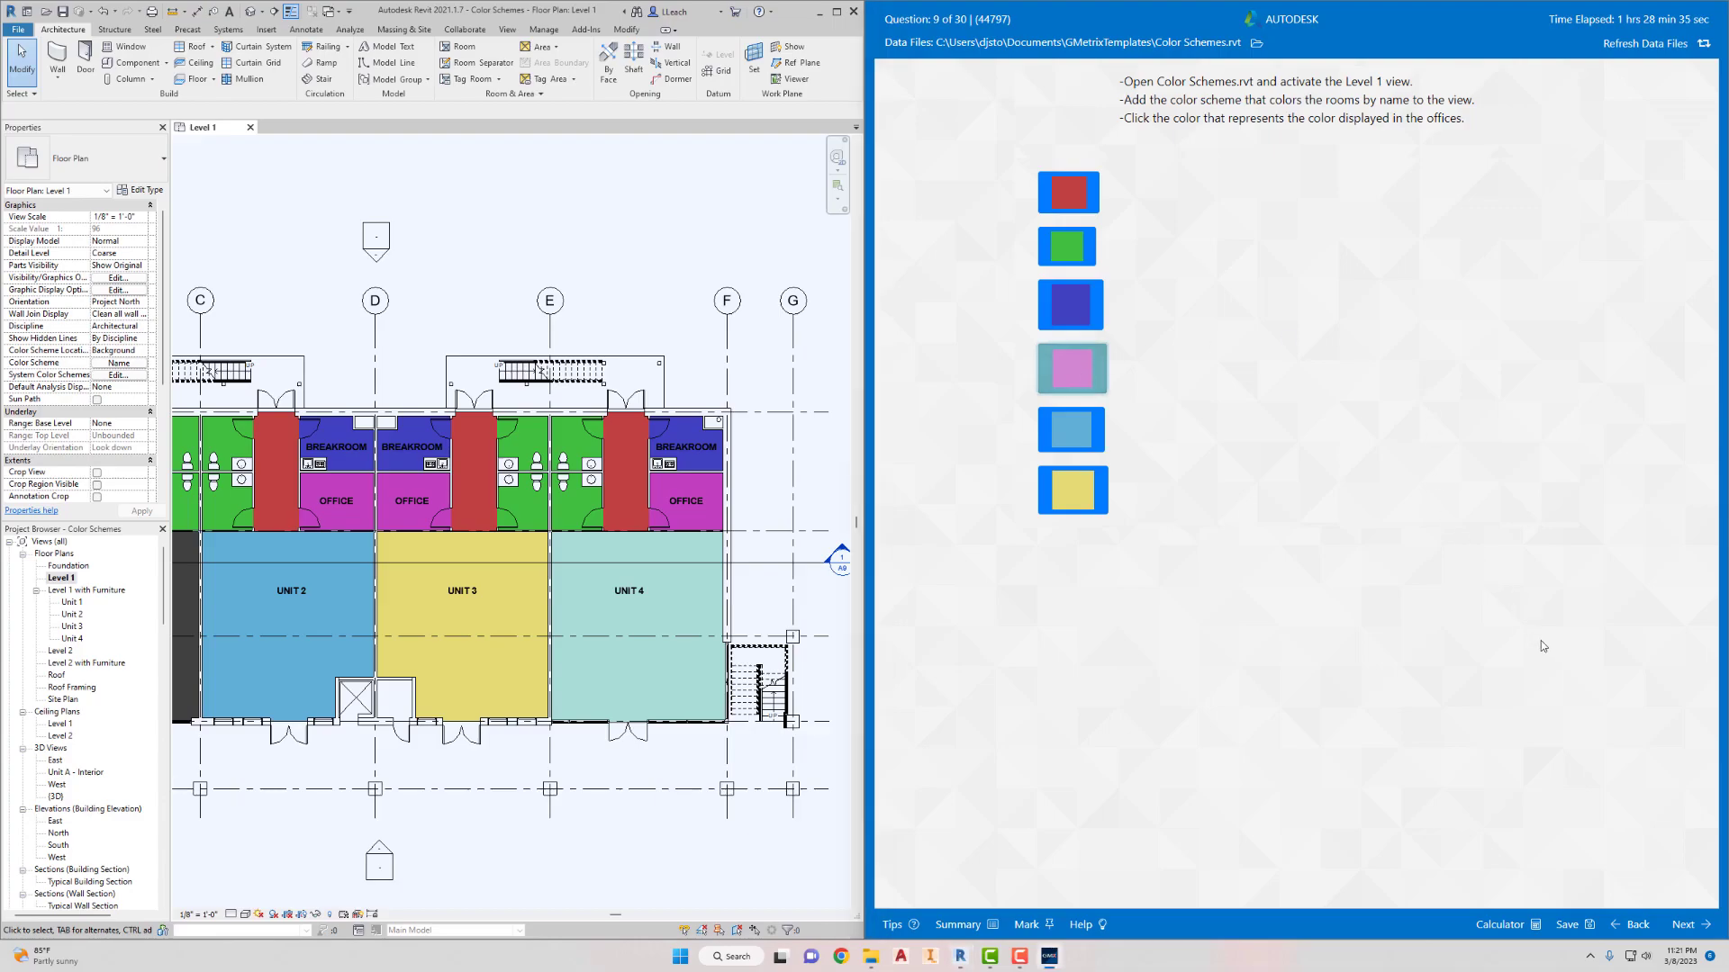
left_click(1684, 925)
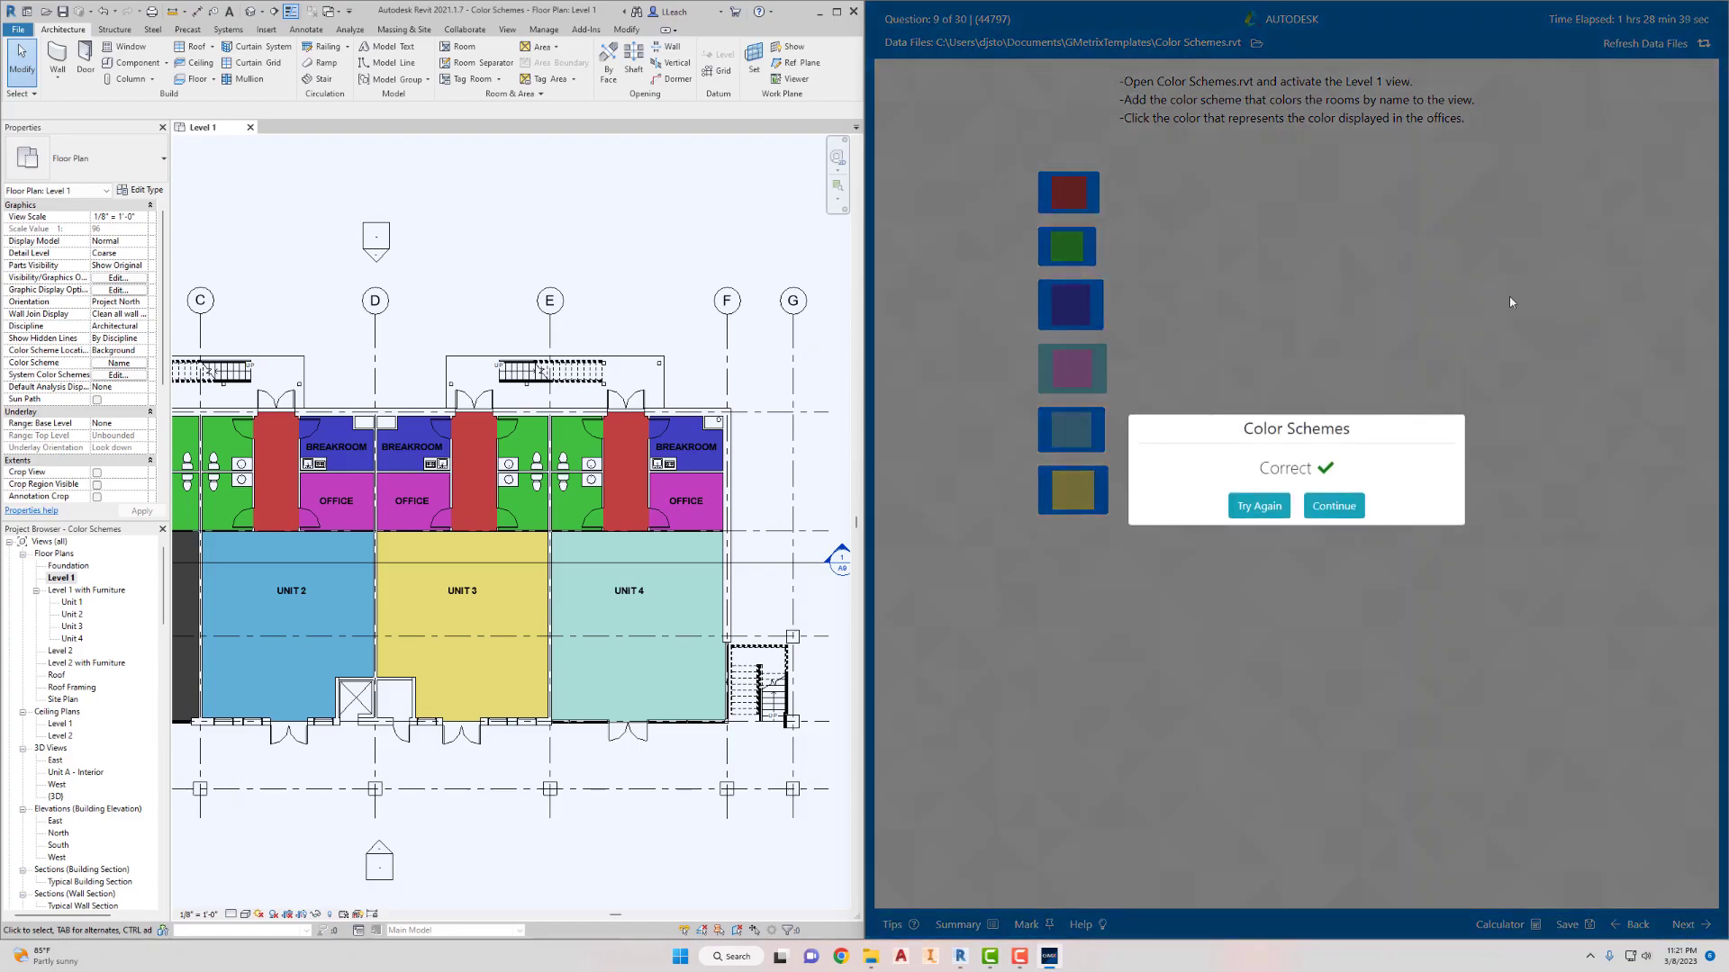
scroll(602, 520, "down", 2)
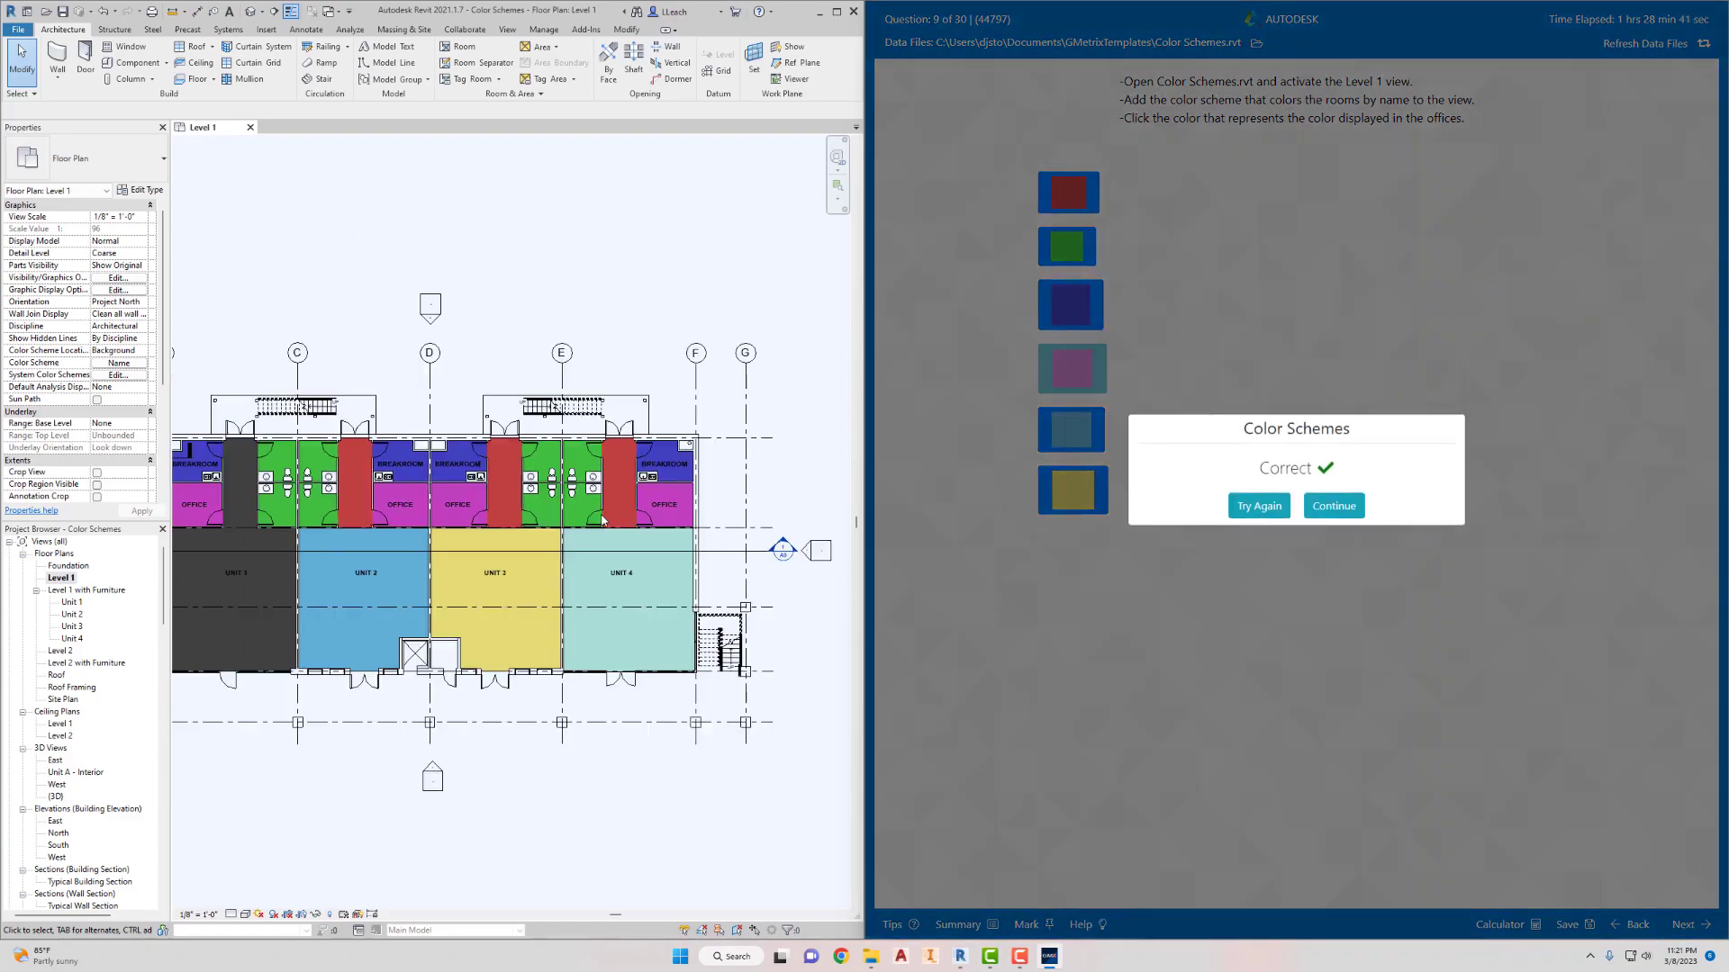
scroll(602, 520, "down", 1)
middle_click_drag(607, 508, 605, 474)
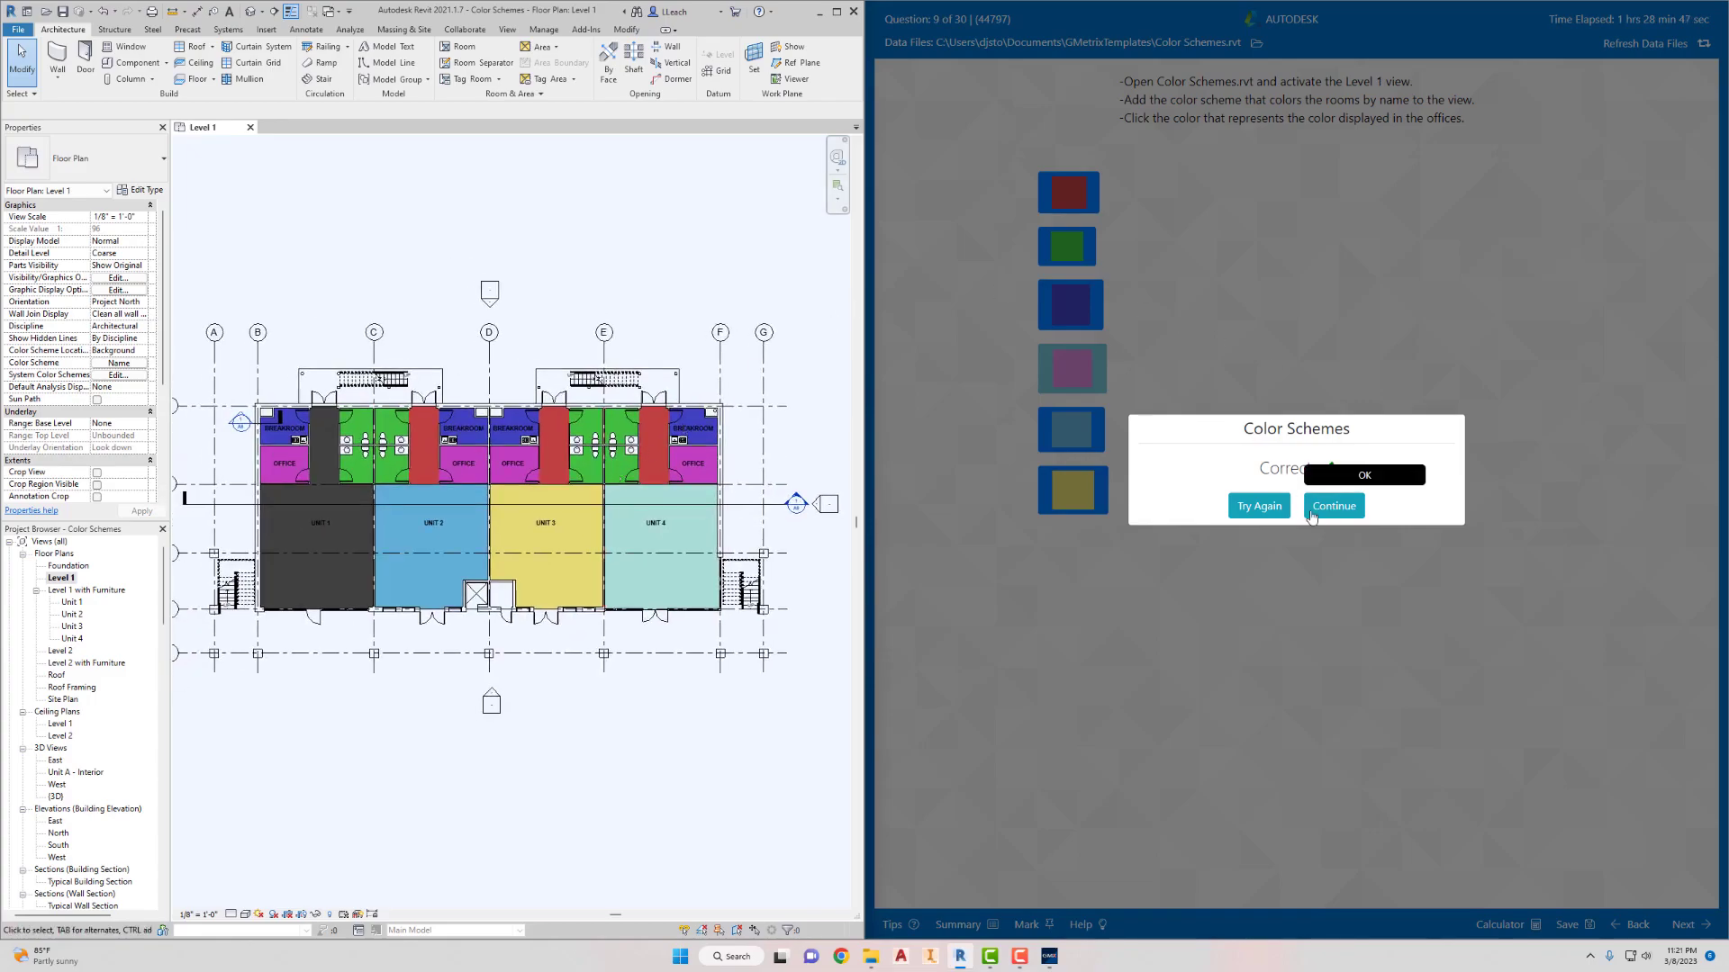
left_click(1336, 511)
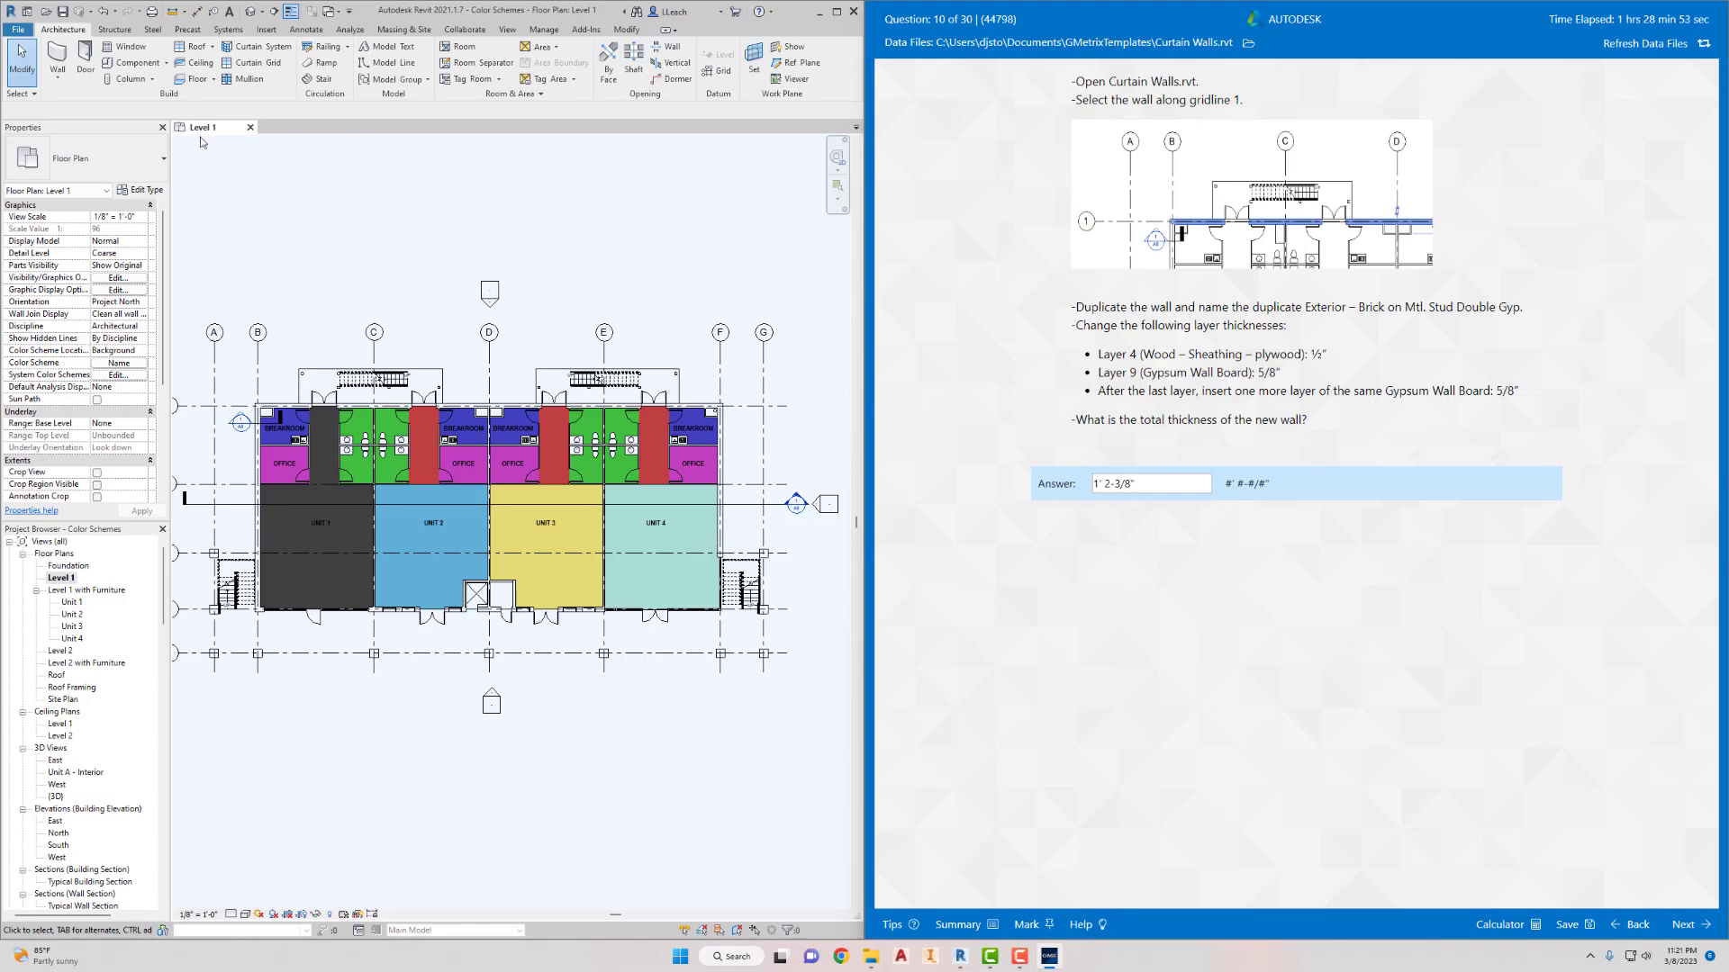
Close the Color Schemes project without saving and open Curtain Walls.rvt from the GMetrixTemplates folder
left_click(25, 37)
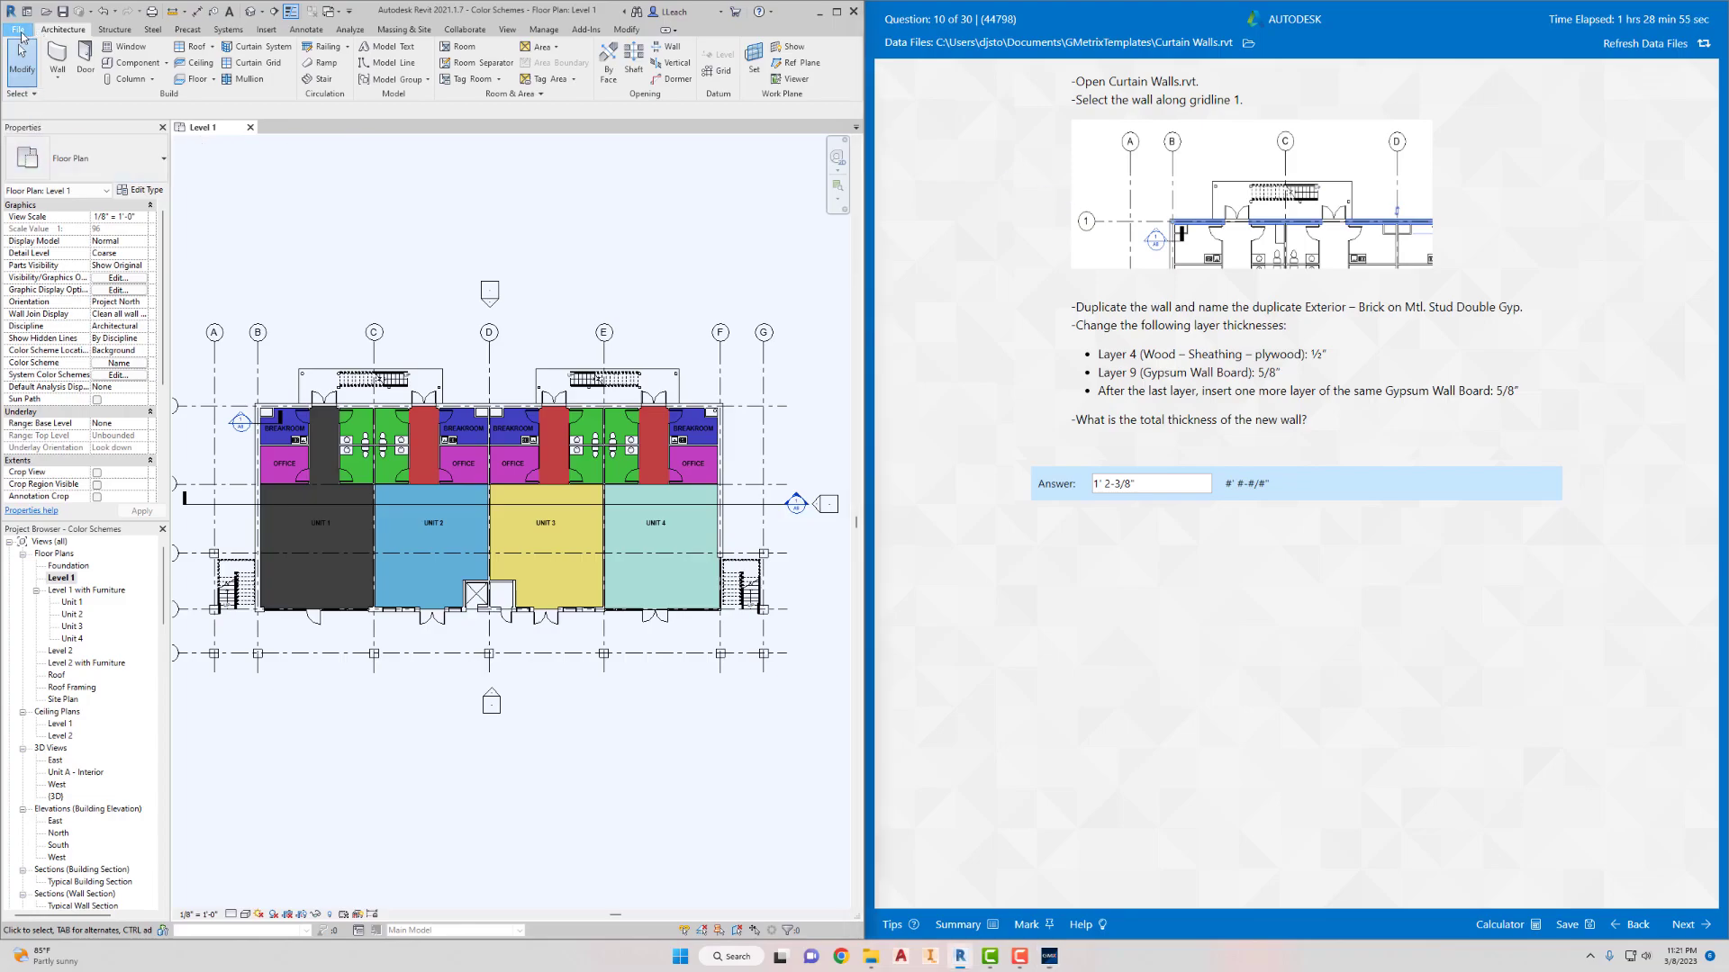
left_click(40, 304)
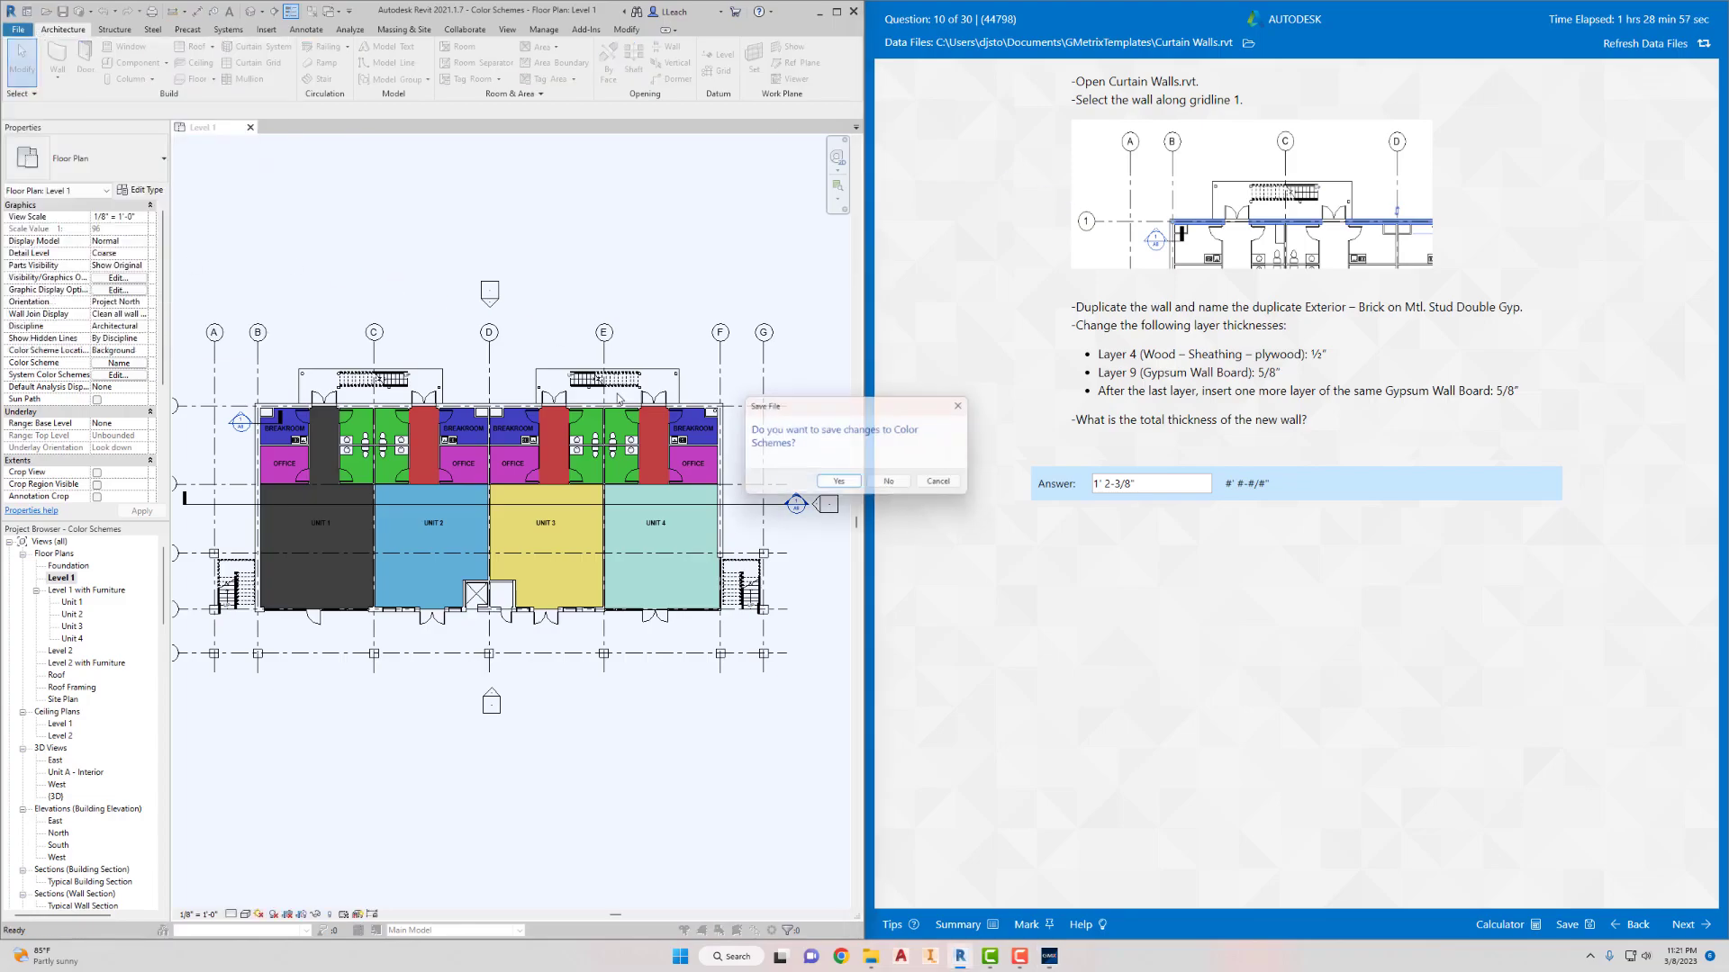
left_click(889, 485)
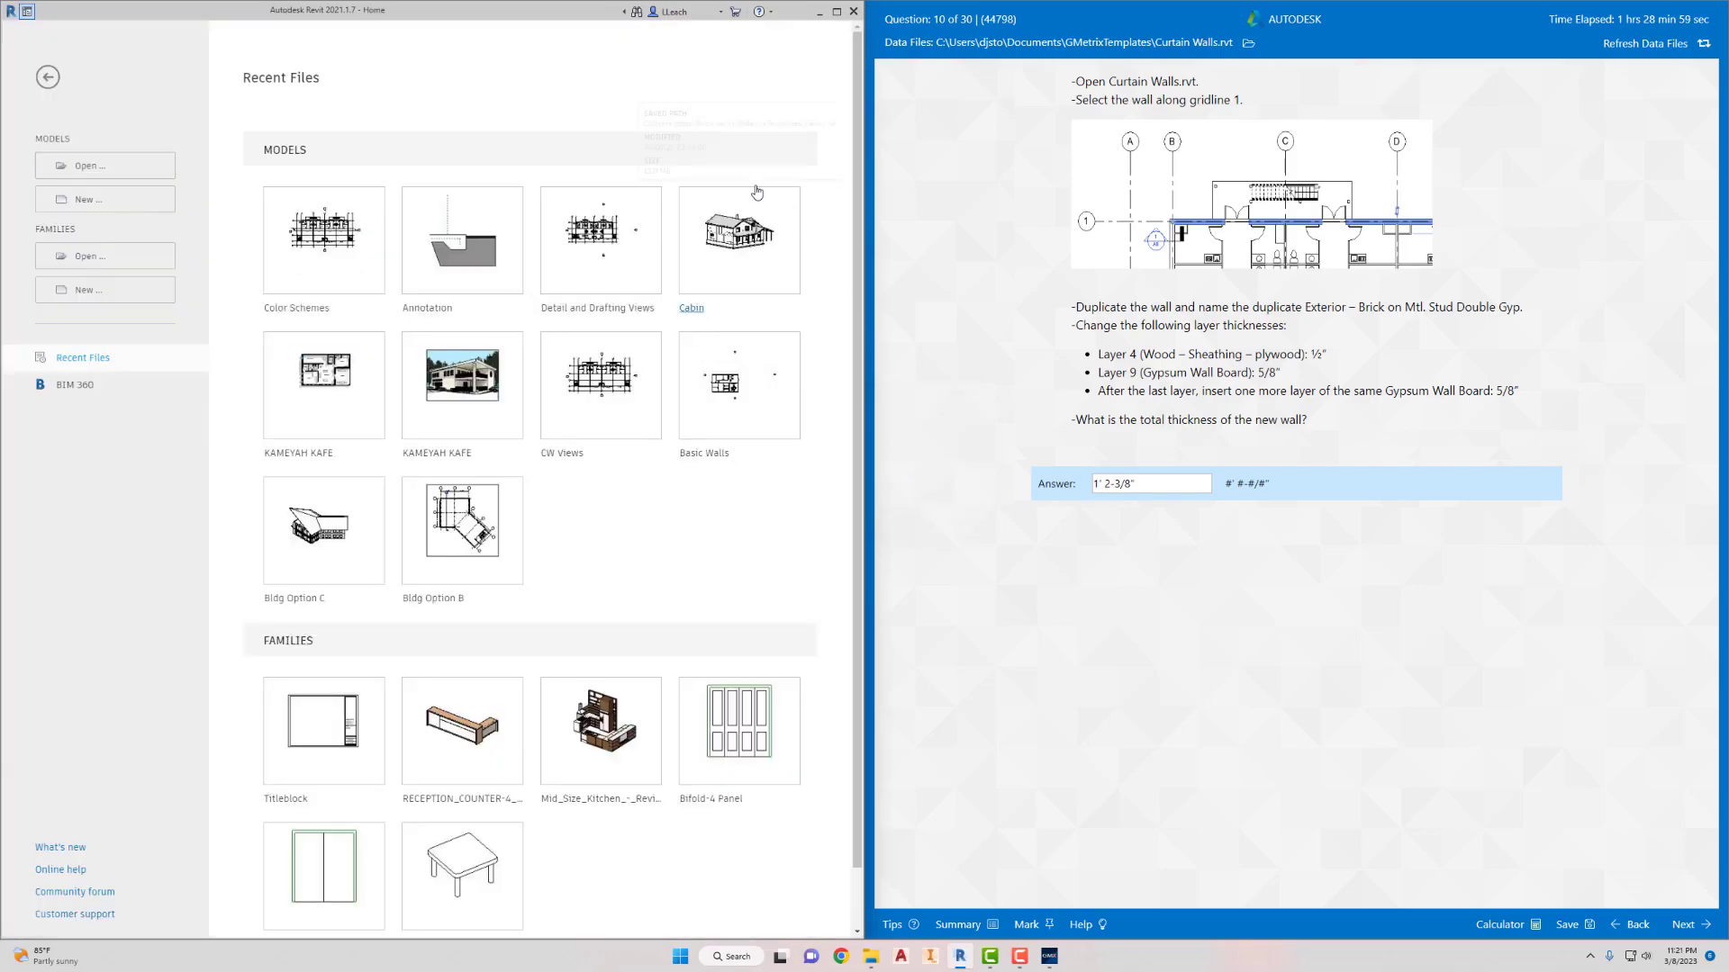
left_click(167, 162)
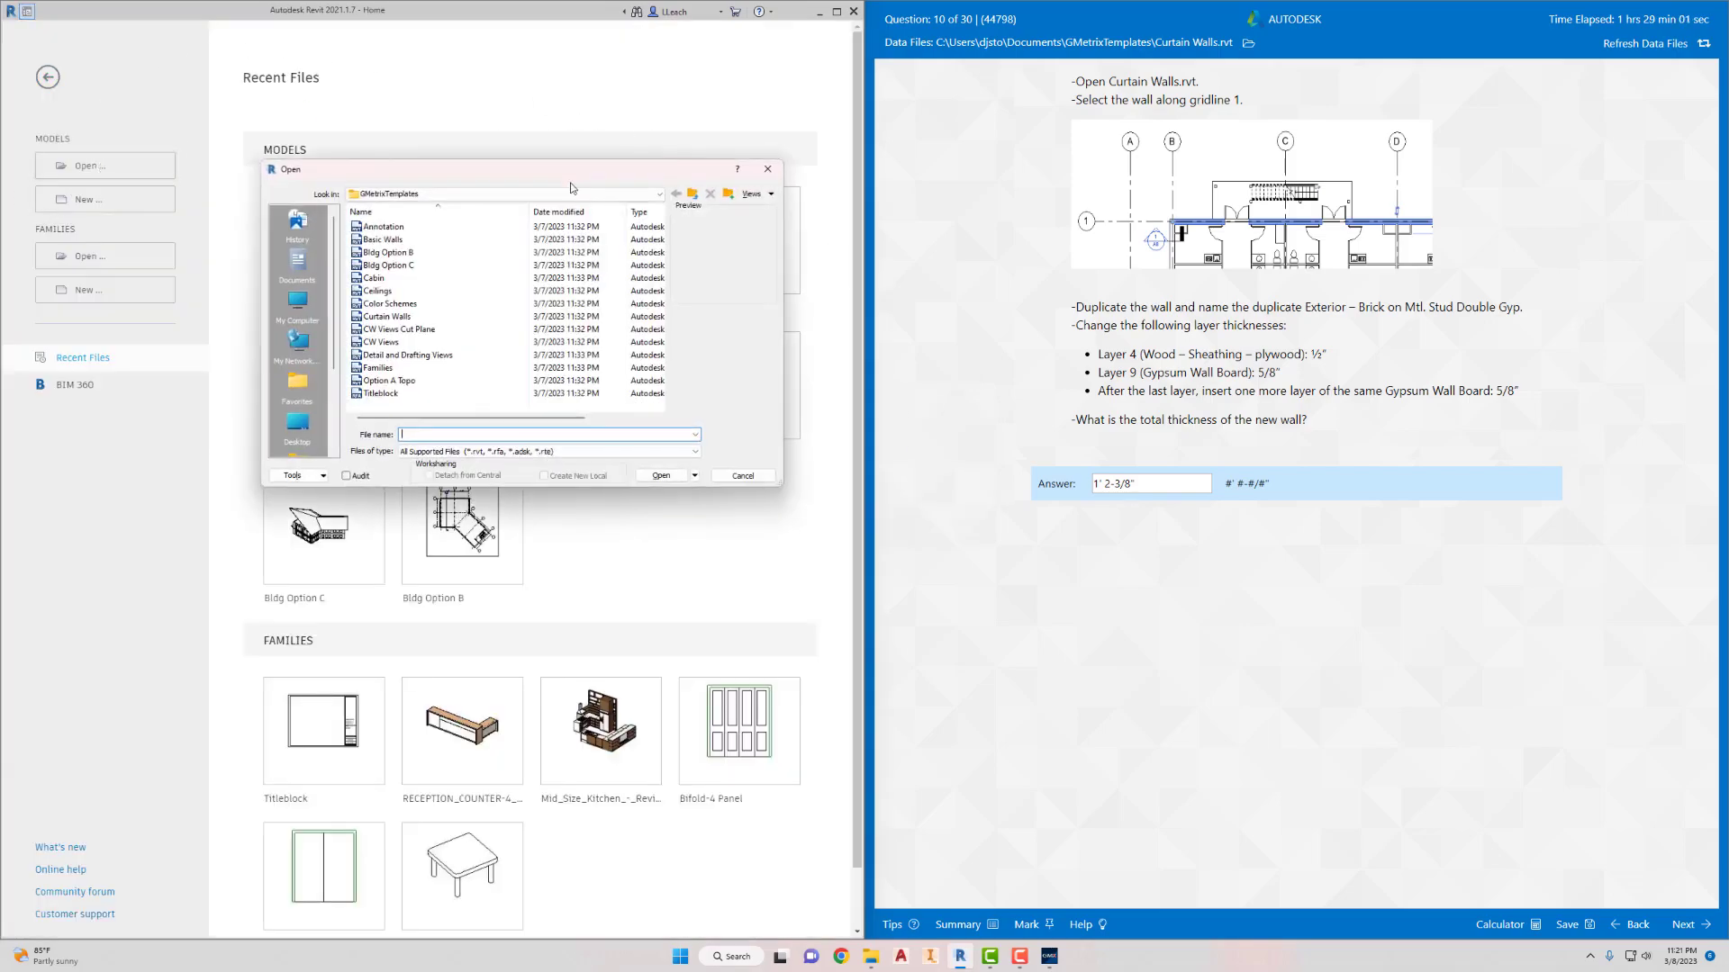
left_click(387, 316)
left_click(669, 482)
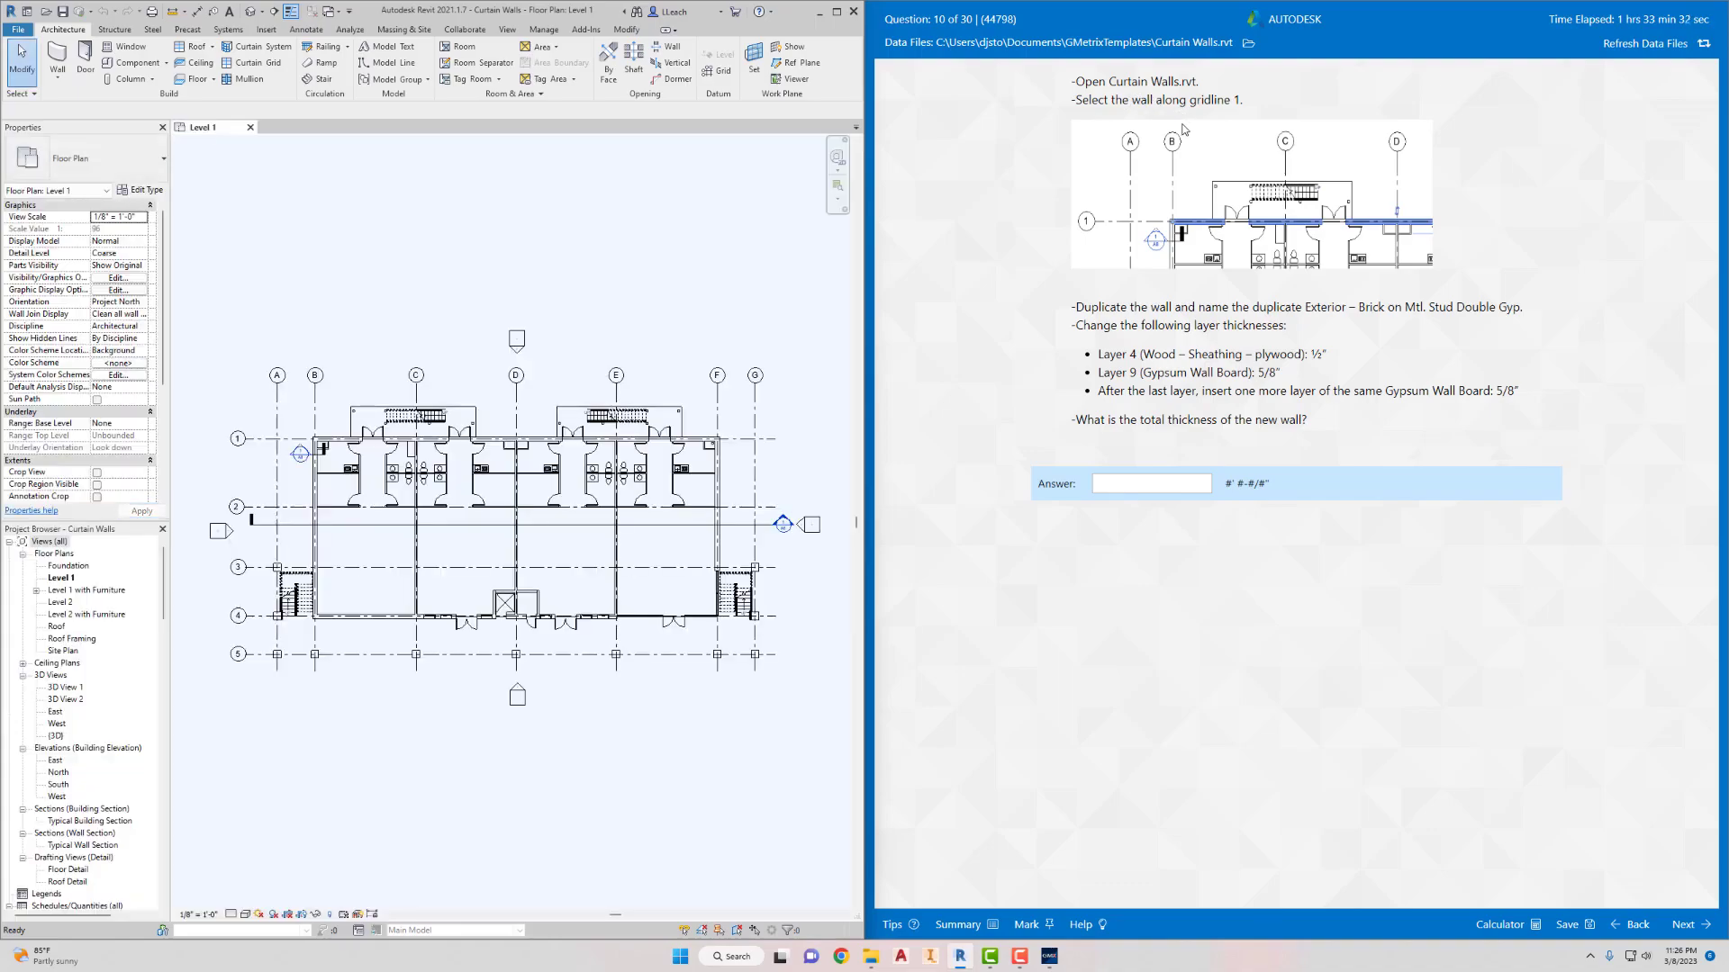
Duplicate the type of the exterior wall along gridline 1 and name it Exterior – Brick on Mtl. Stud Double Gyp
scroll(365, 436, "up", 3)
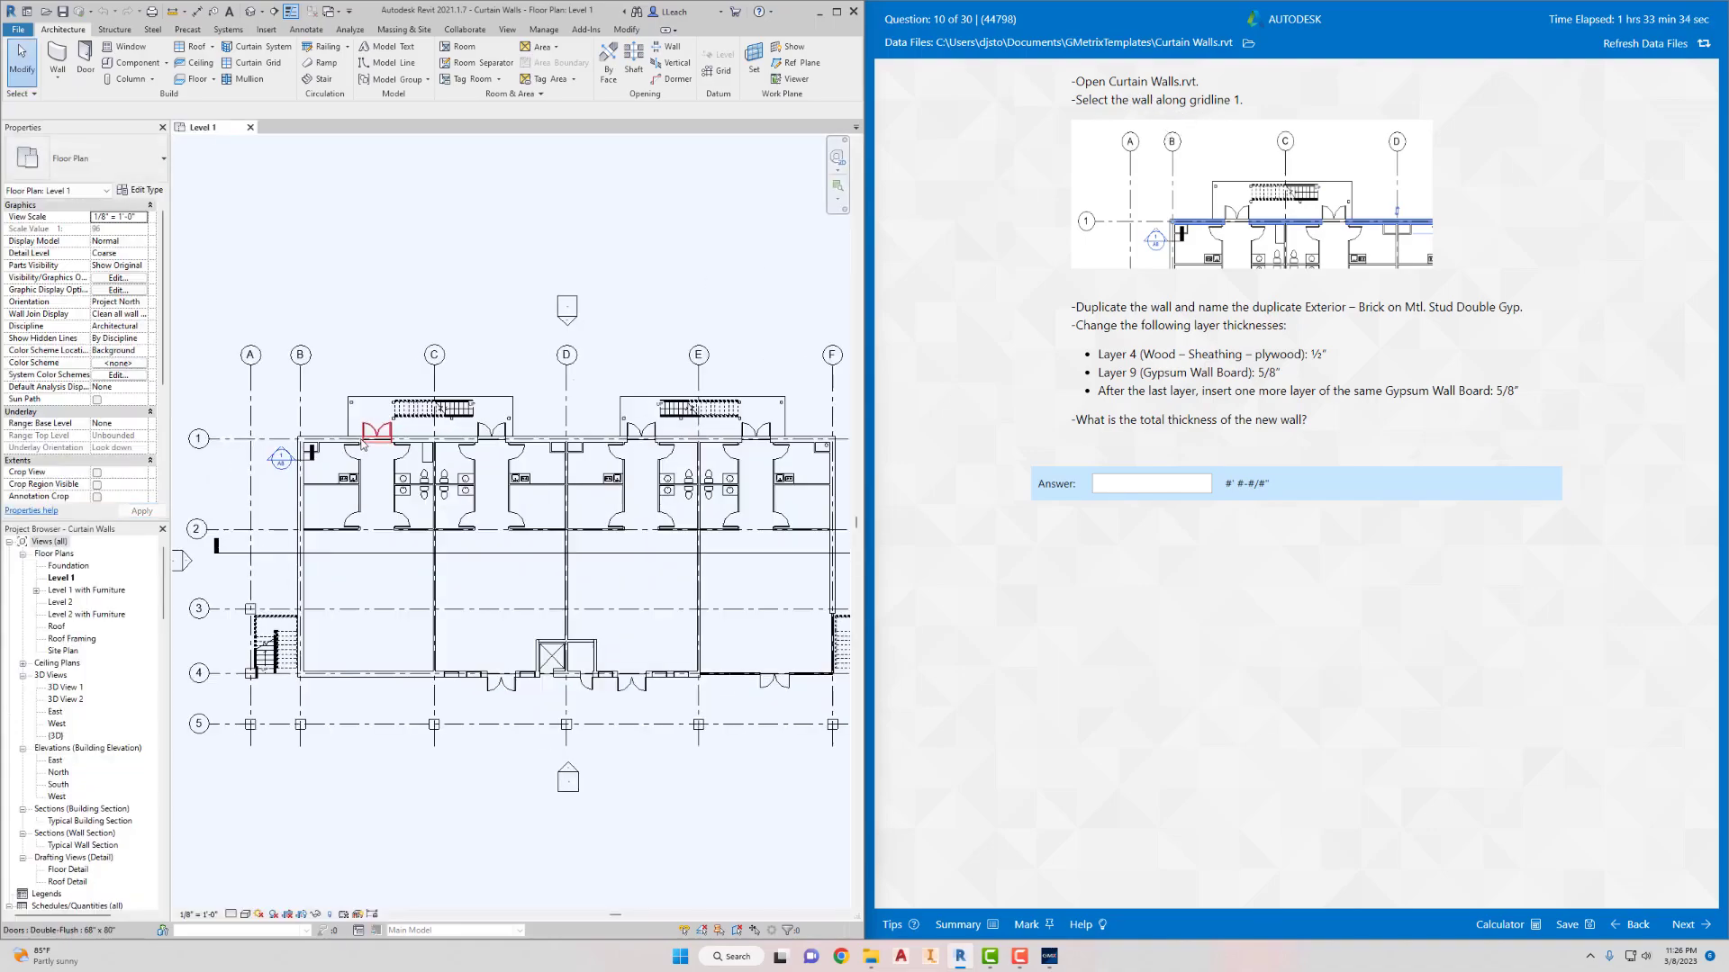
scroll(398, 438, "up", 4)
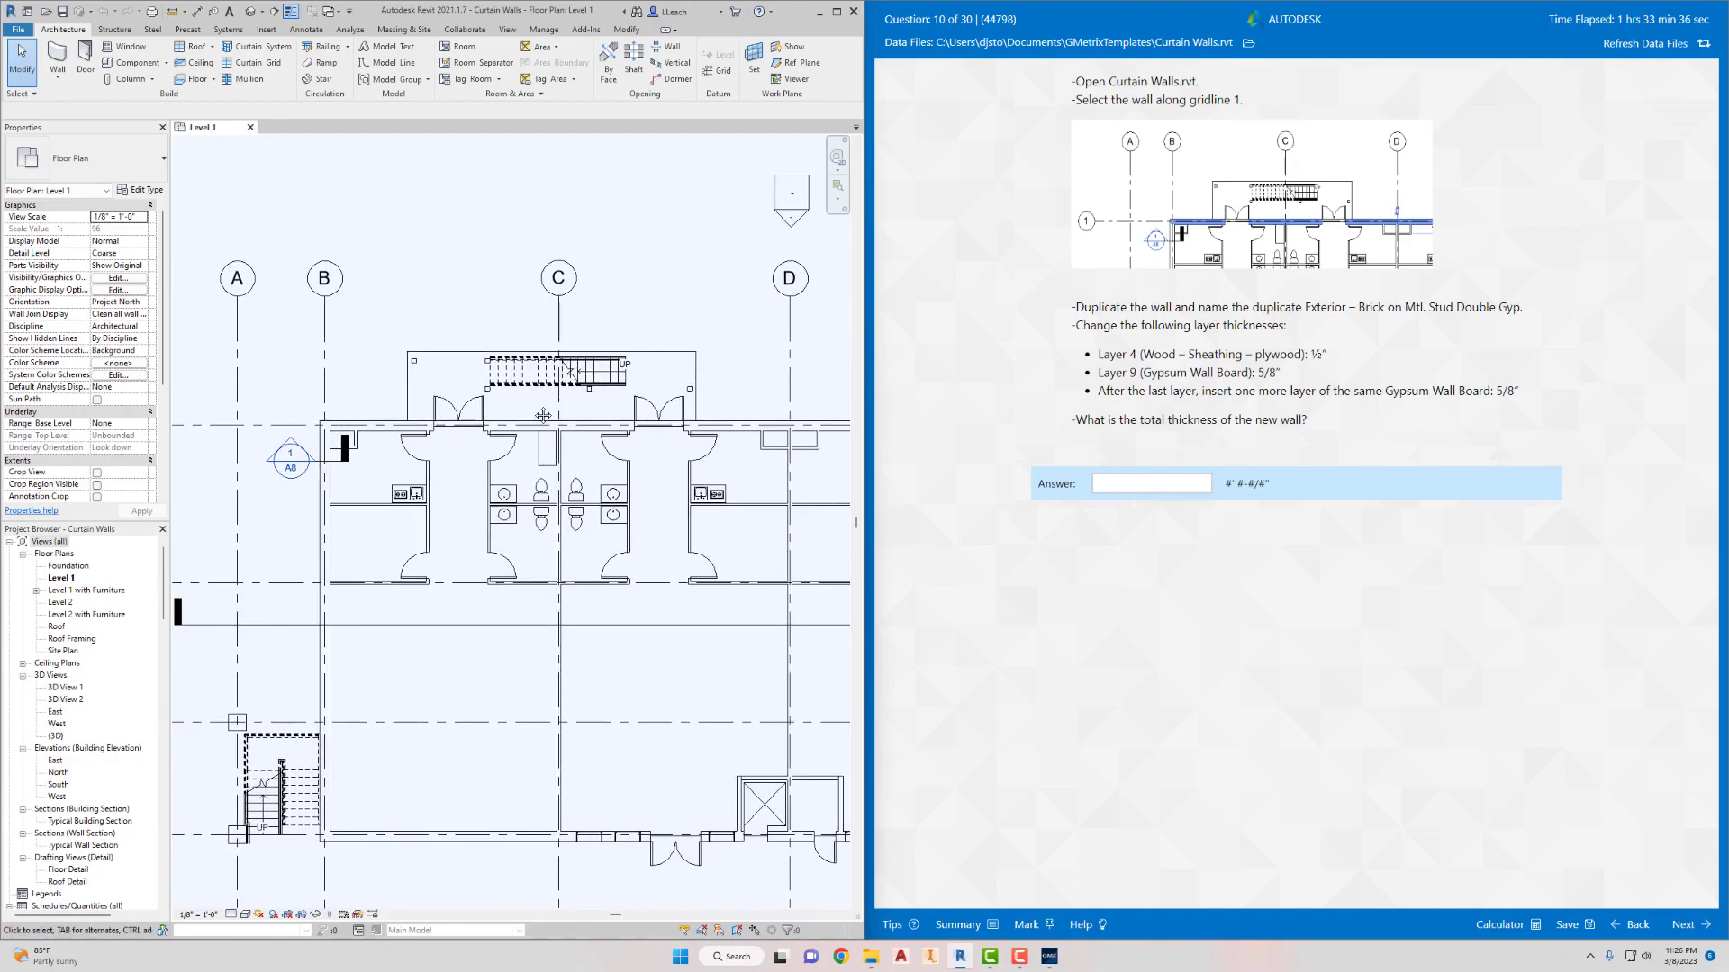
left_click(385, 426)
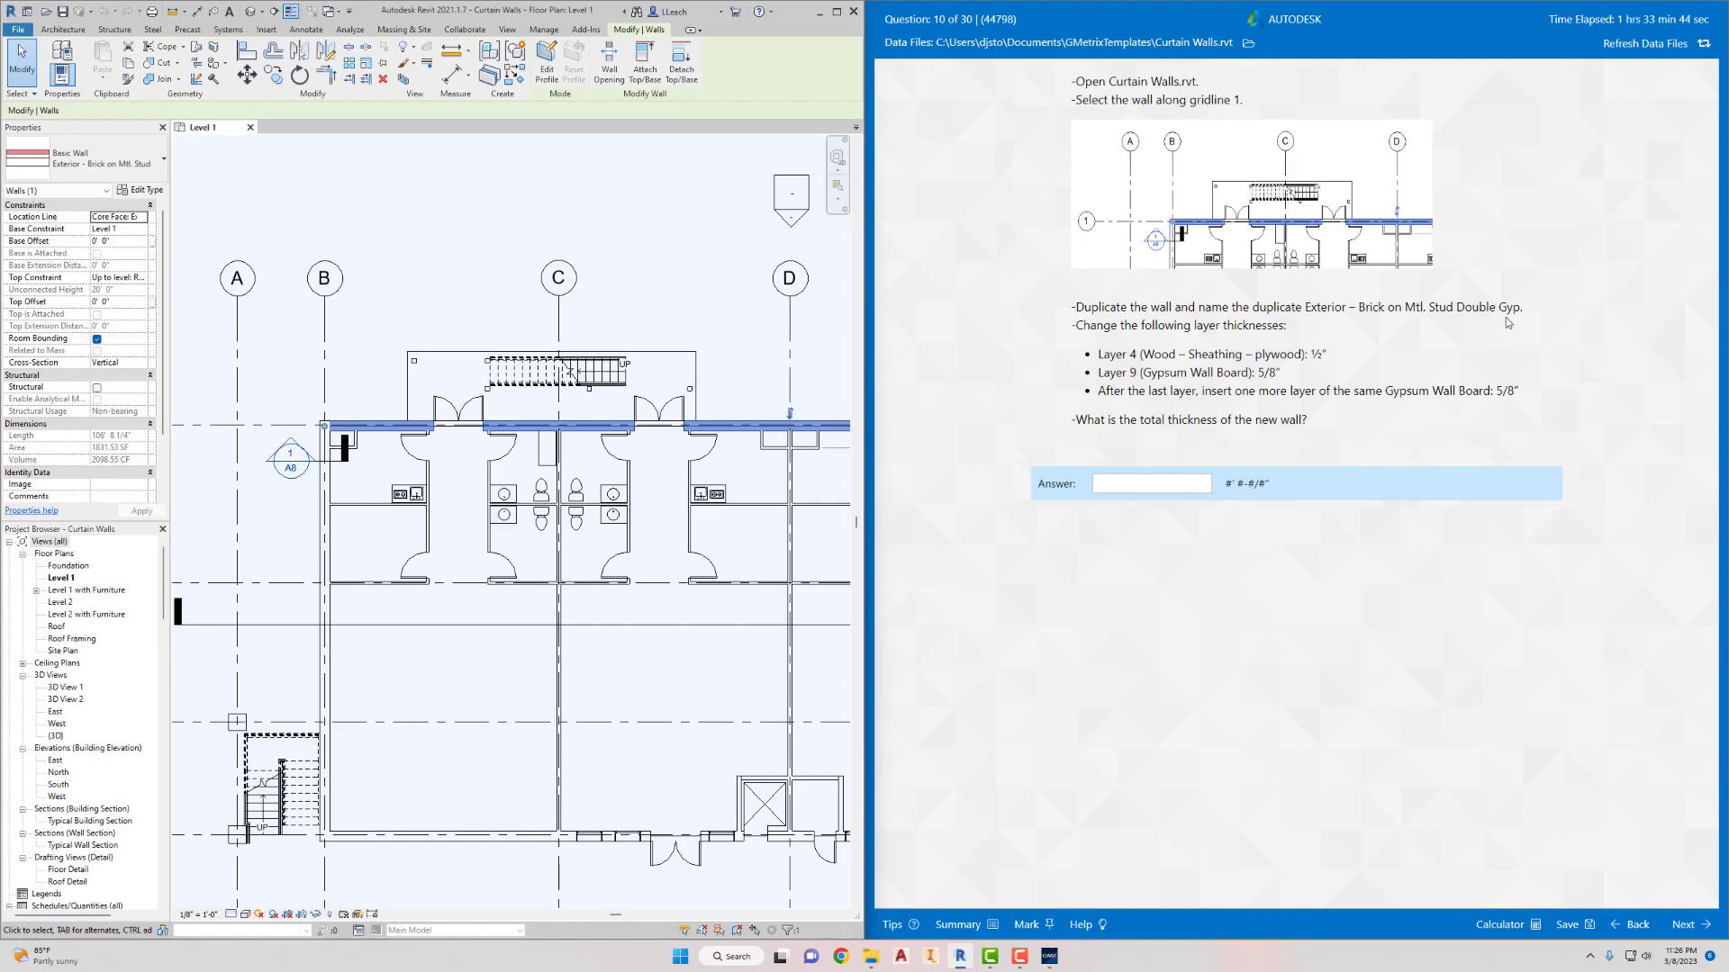
left_click_drag(1523, 308, 1311, 299)
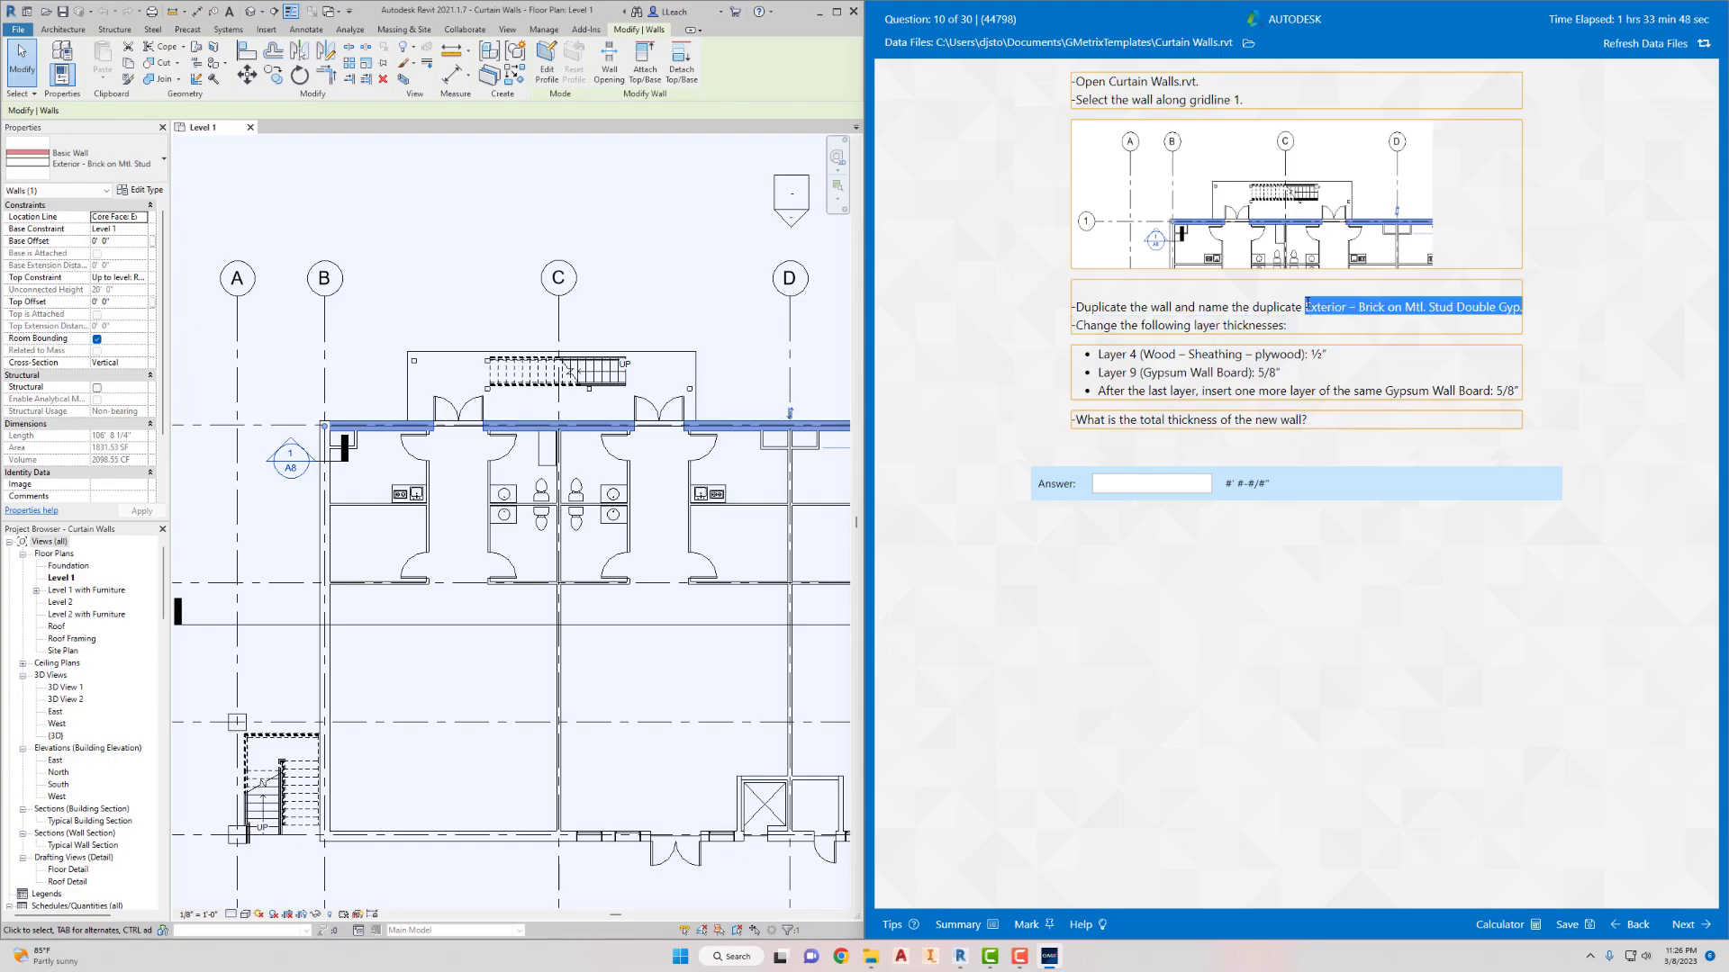
scroll(1309, 301, "up", 1, "ctrl")
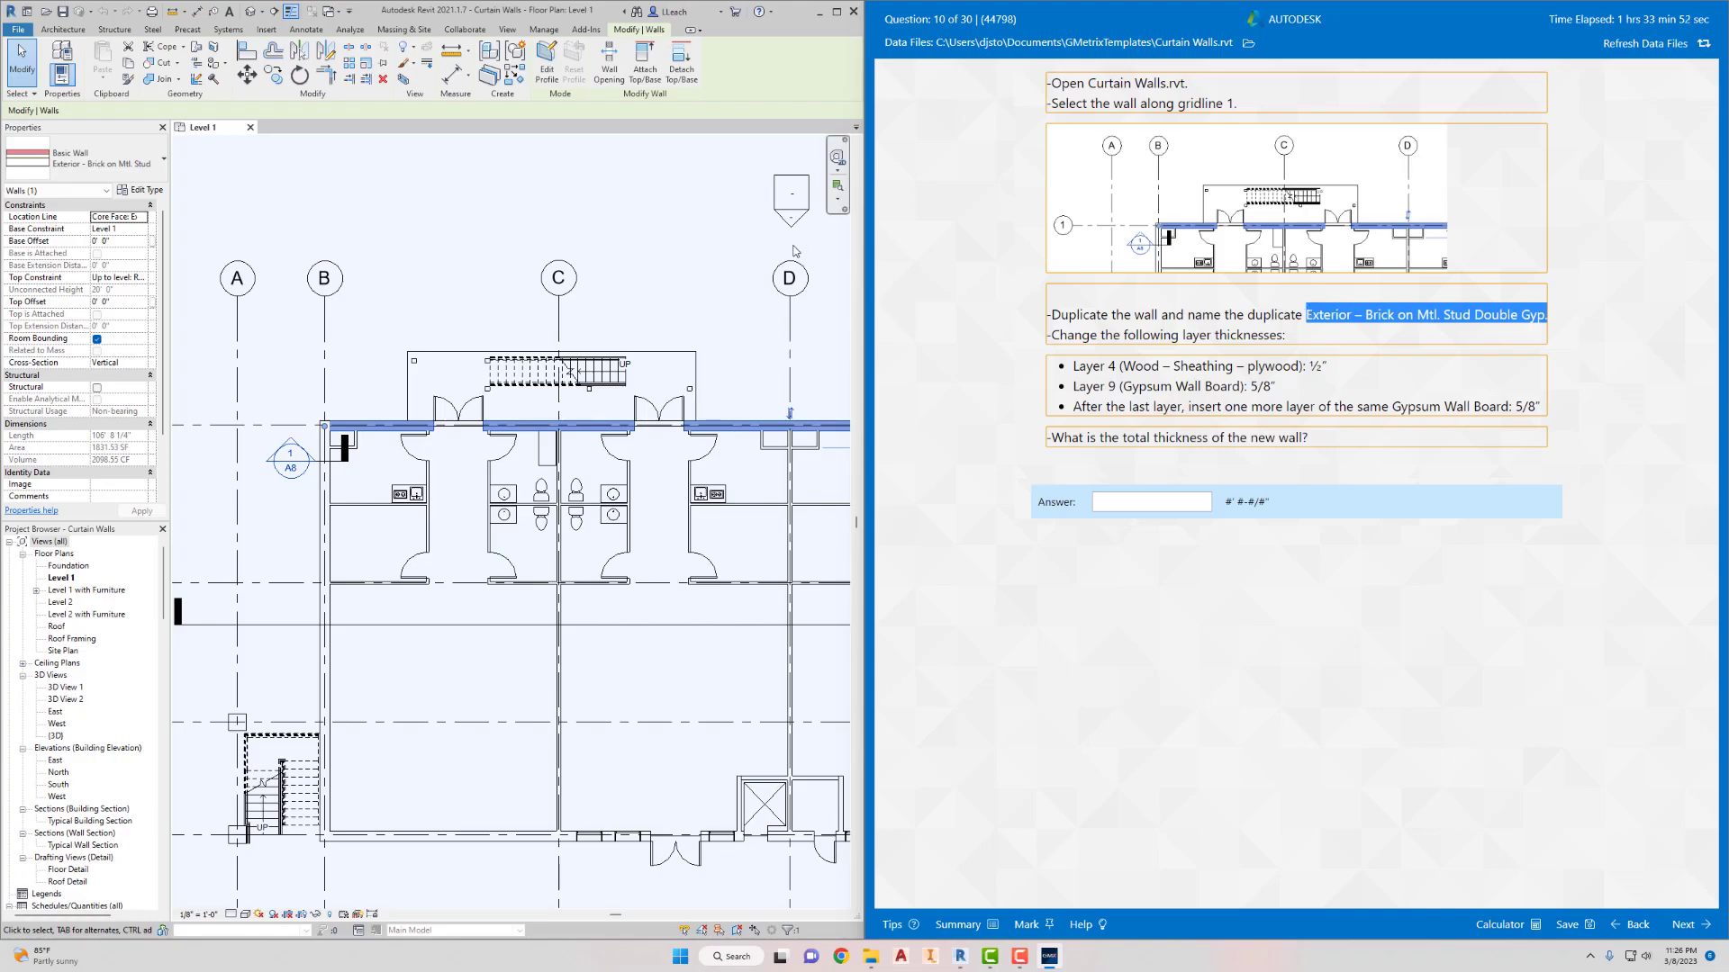
left_click(146, 194)
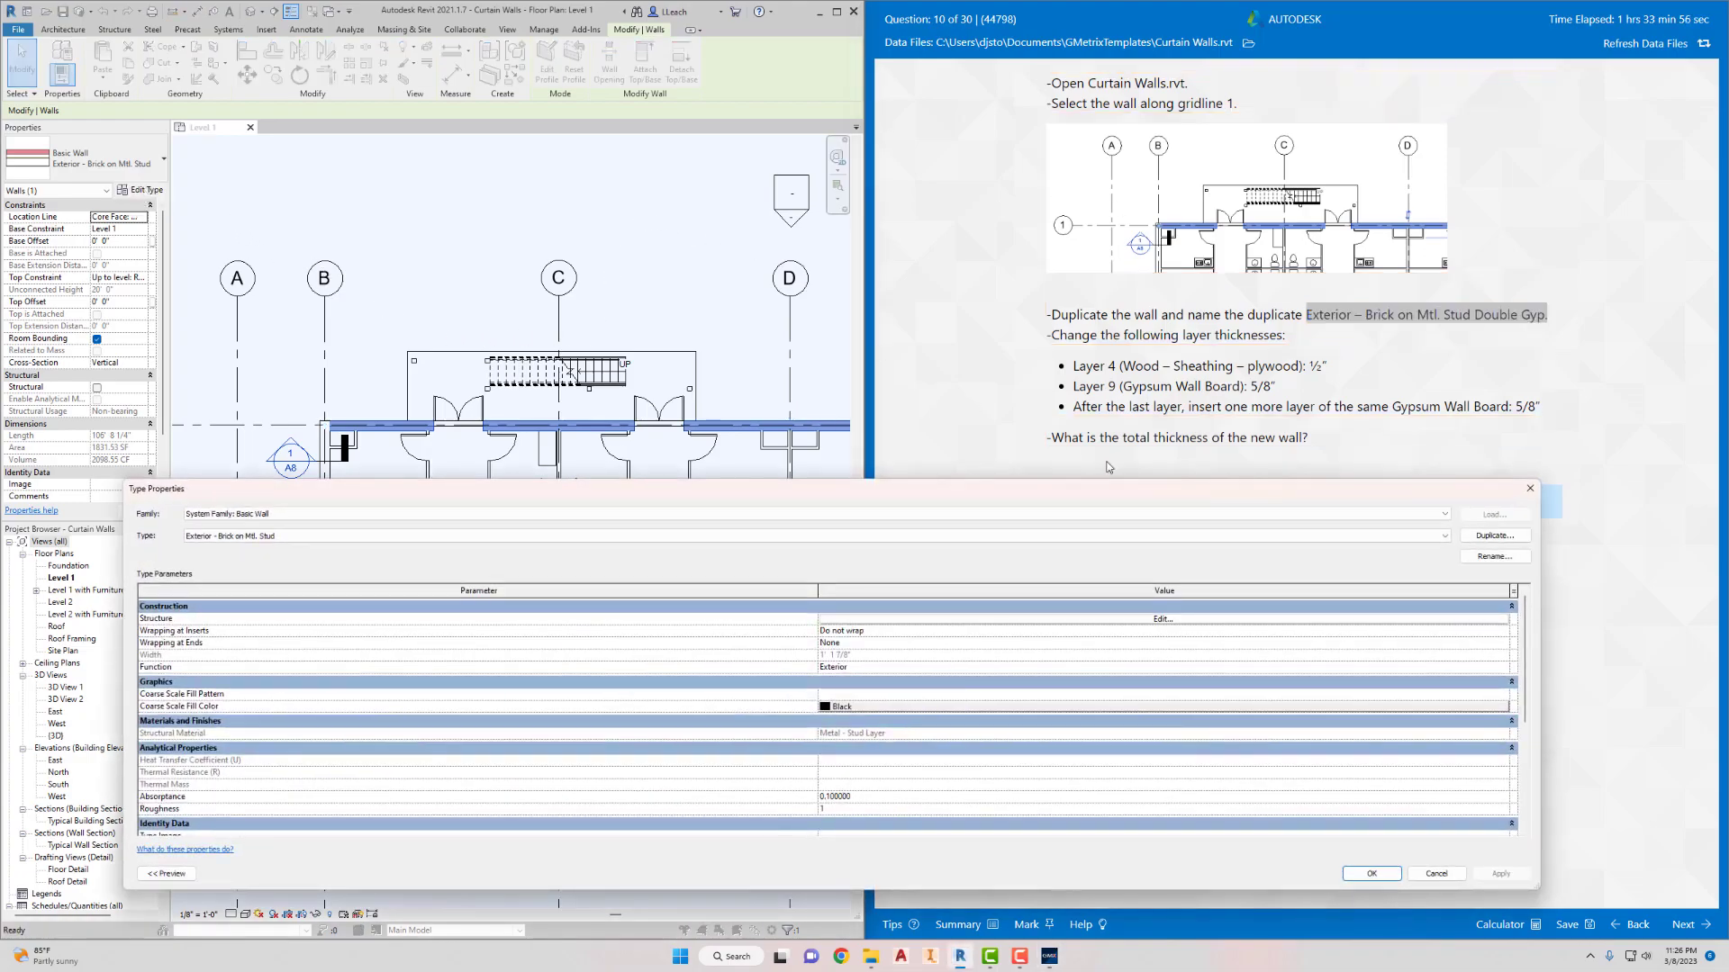
left_click(1494, 536)
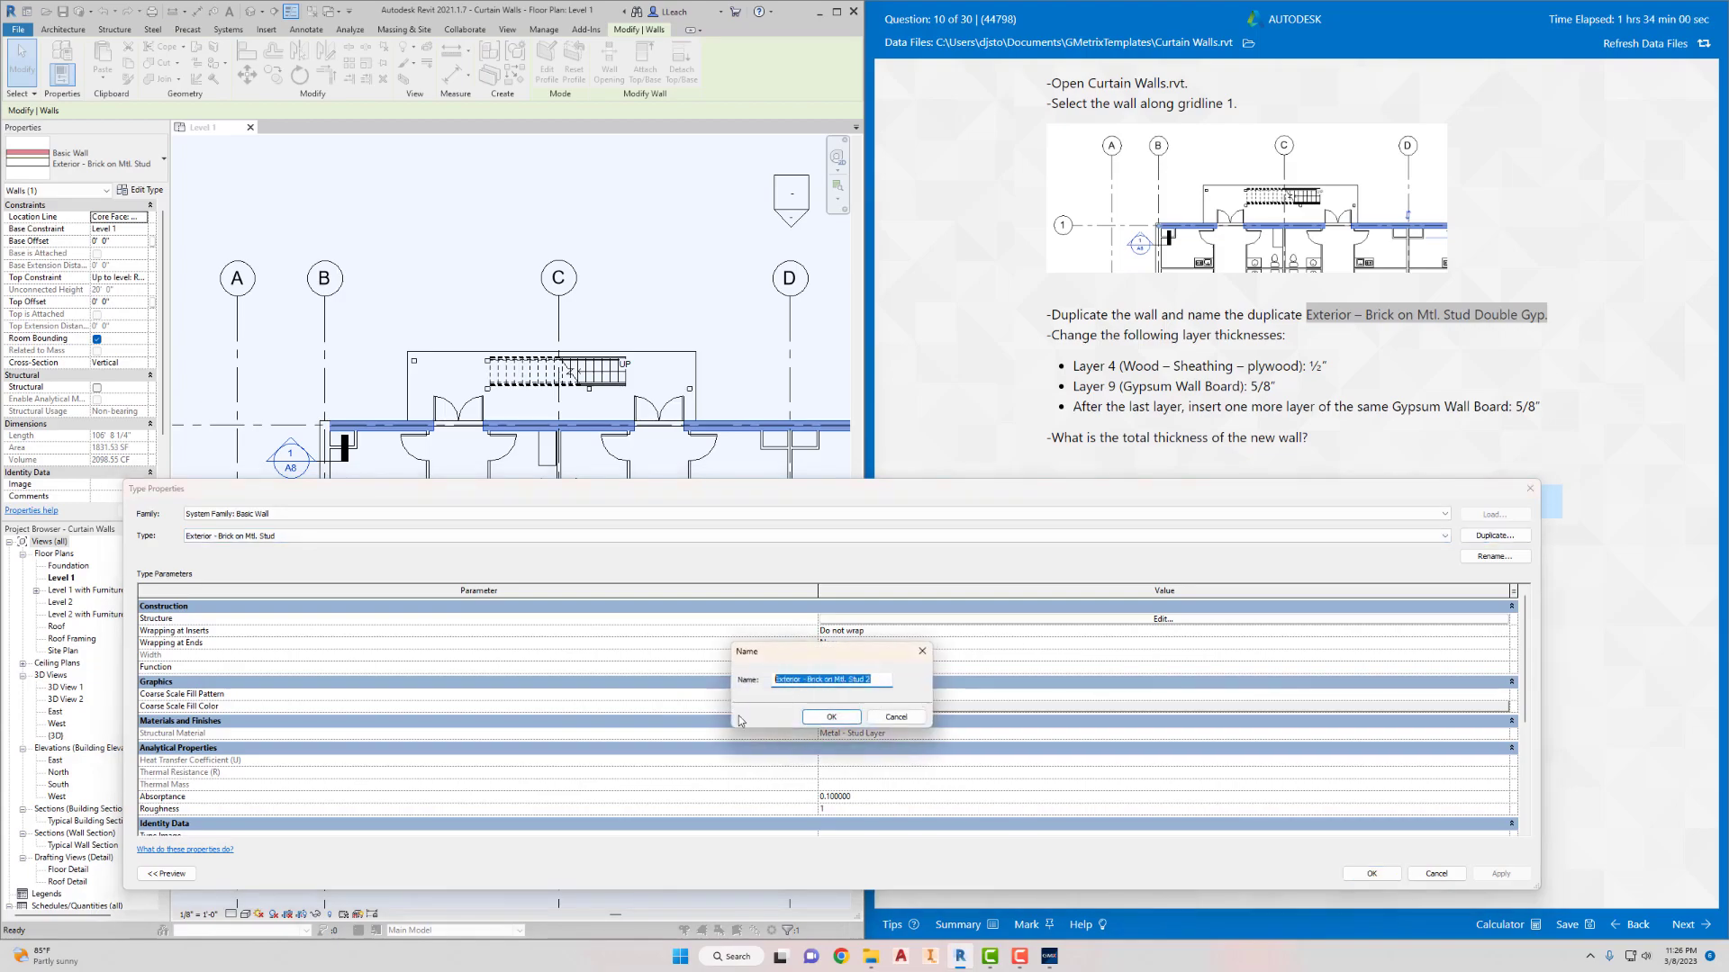
type("Exterior – Brick on Mtl. Stud Double Gyp.")
left_click(831, 717)
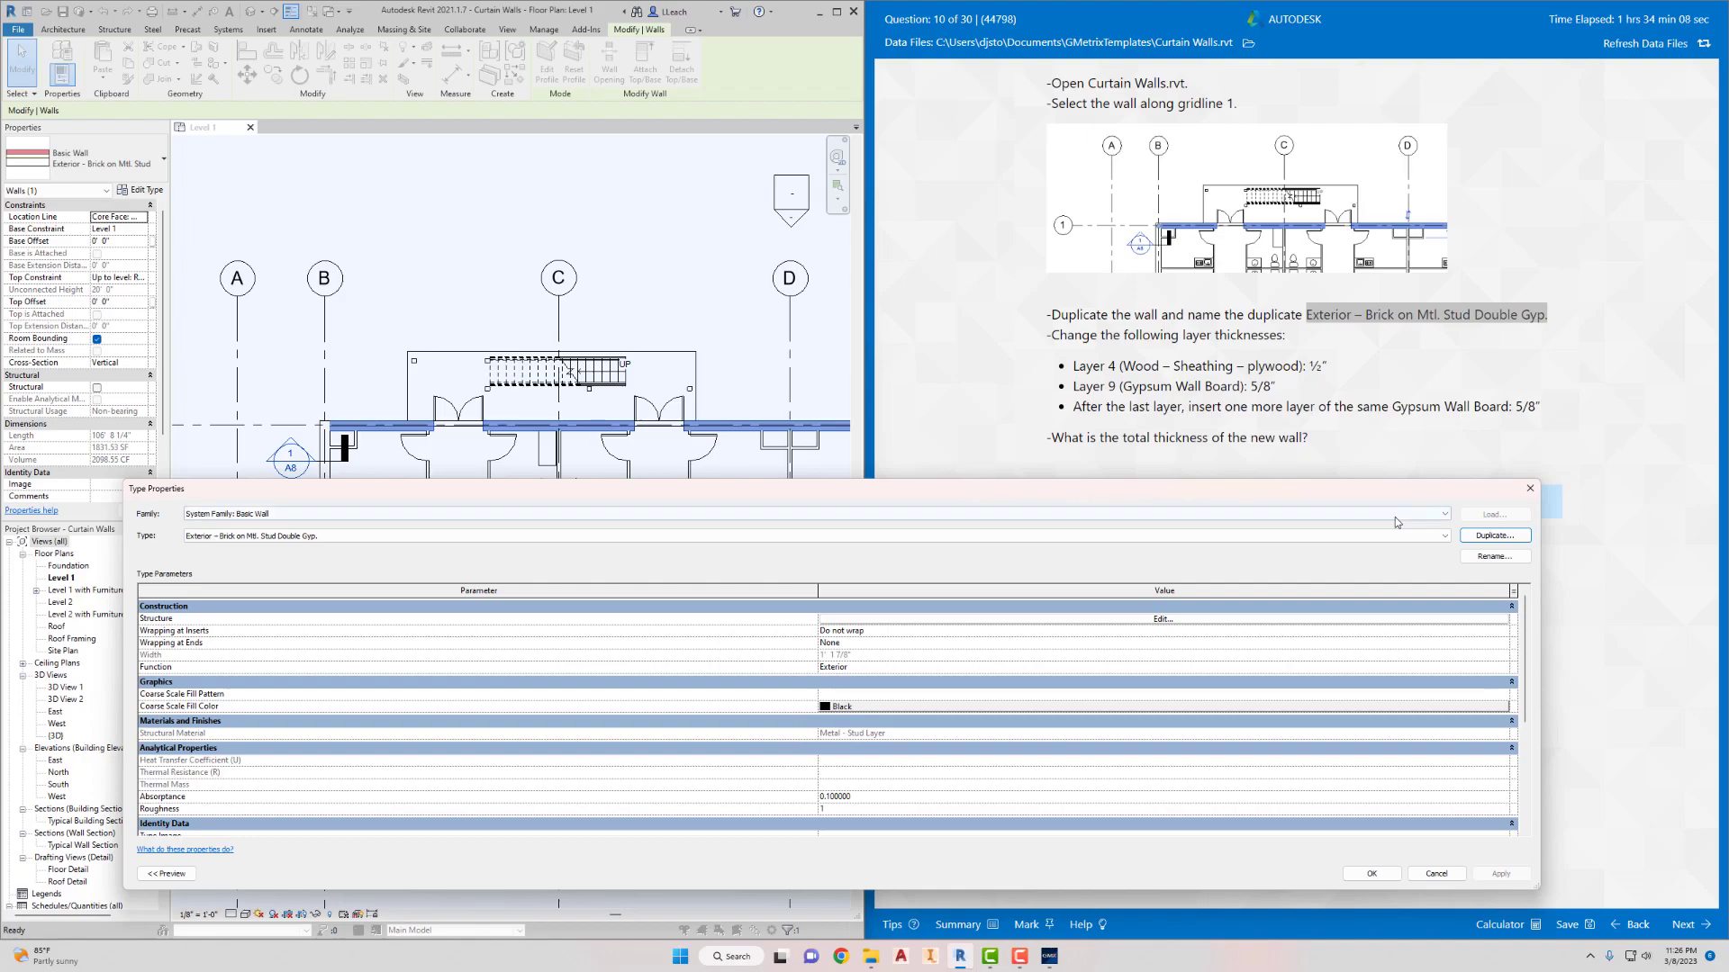
Open the new wall type's structure and set layer 4, Wood - Sheathing - plywood, to a thickness of 1/2"
left_click(1143, 623)
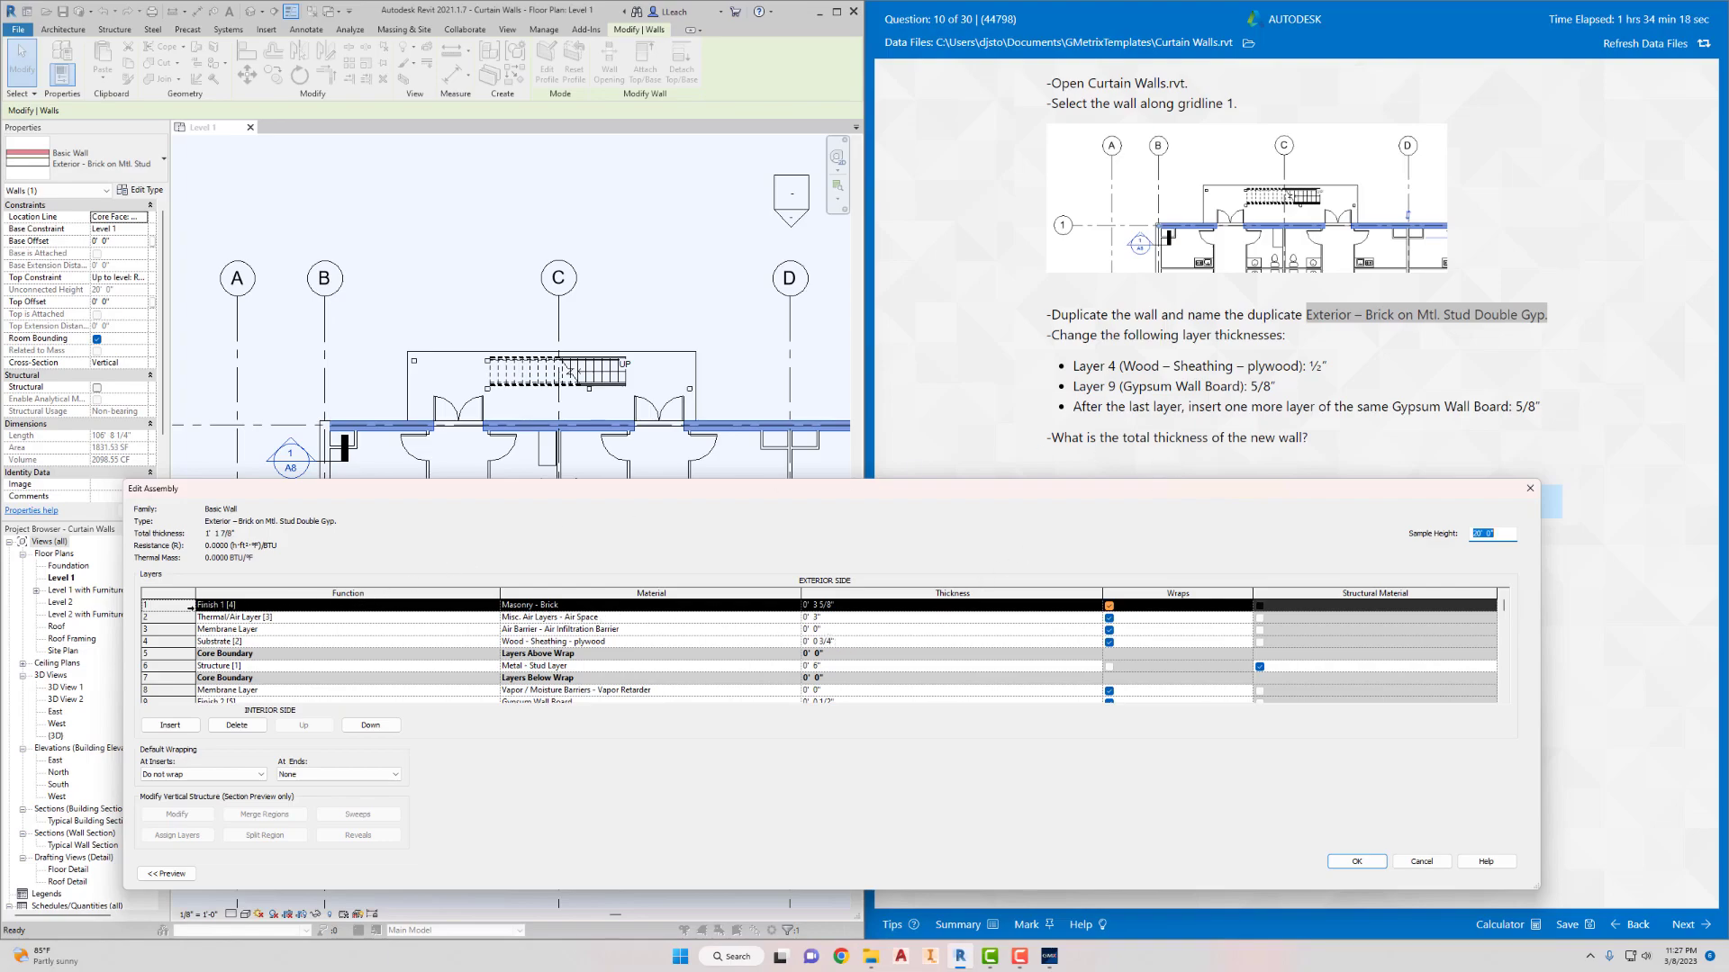
left_click(154, 644)
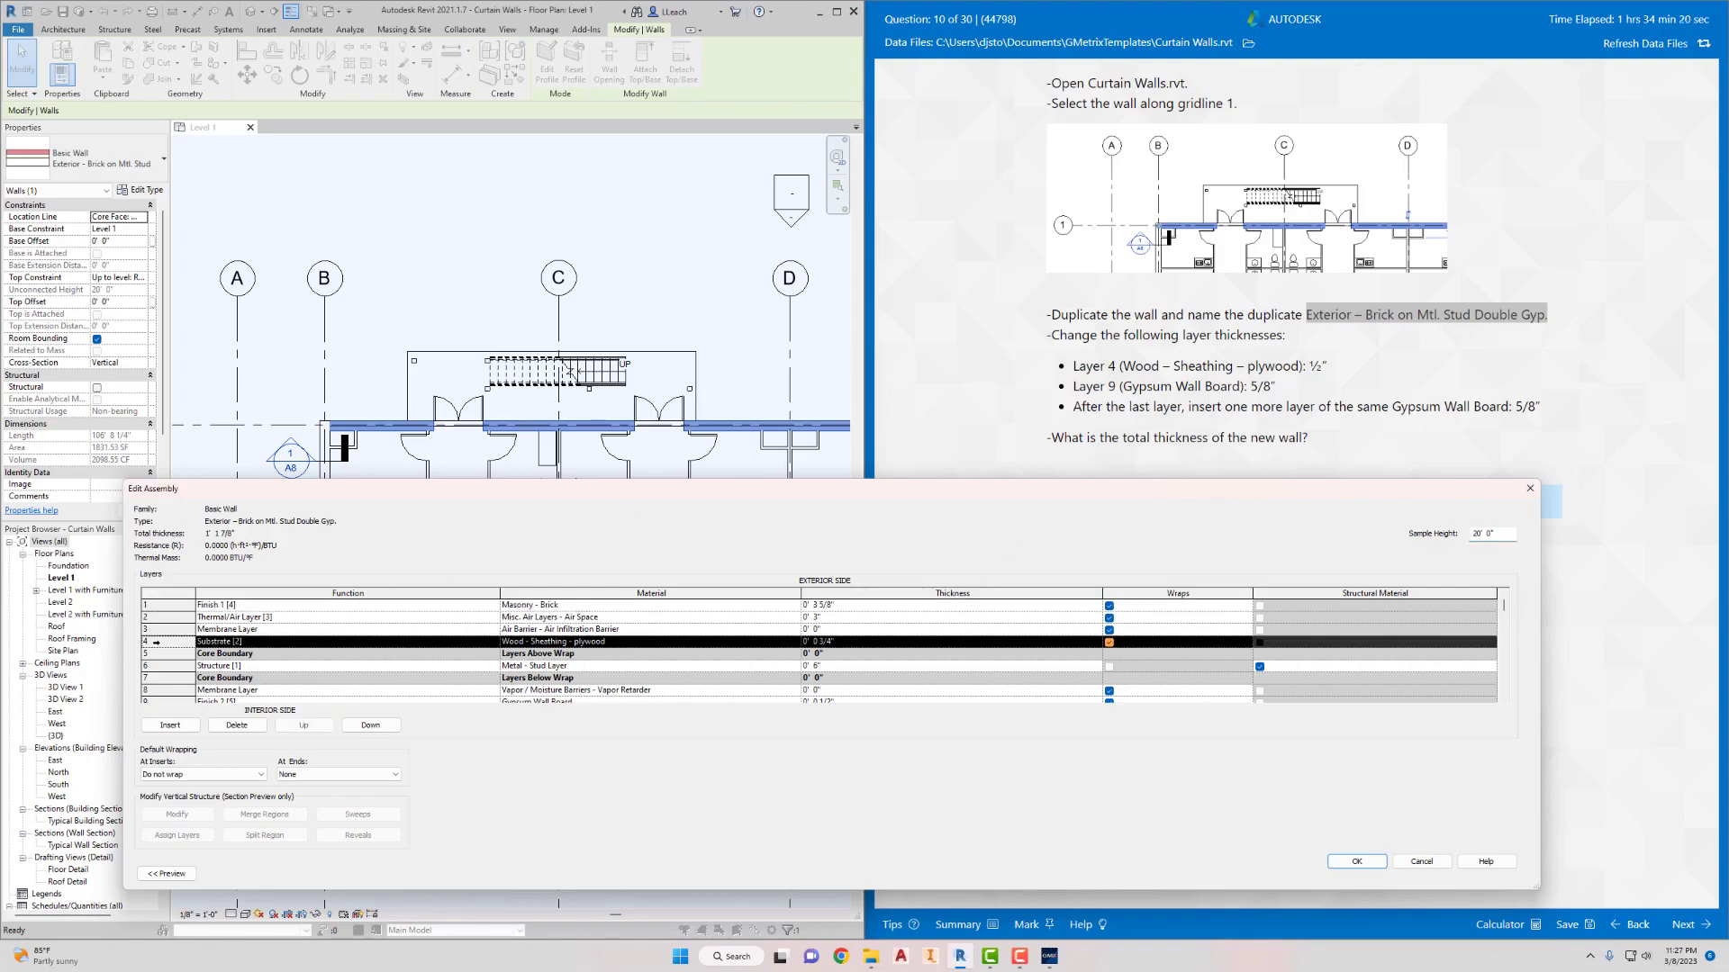
left_click(844, 641)
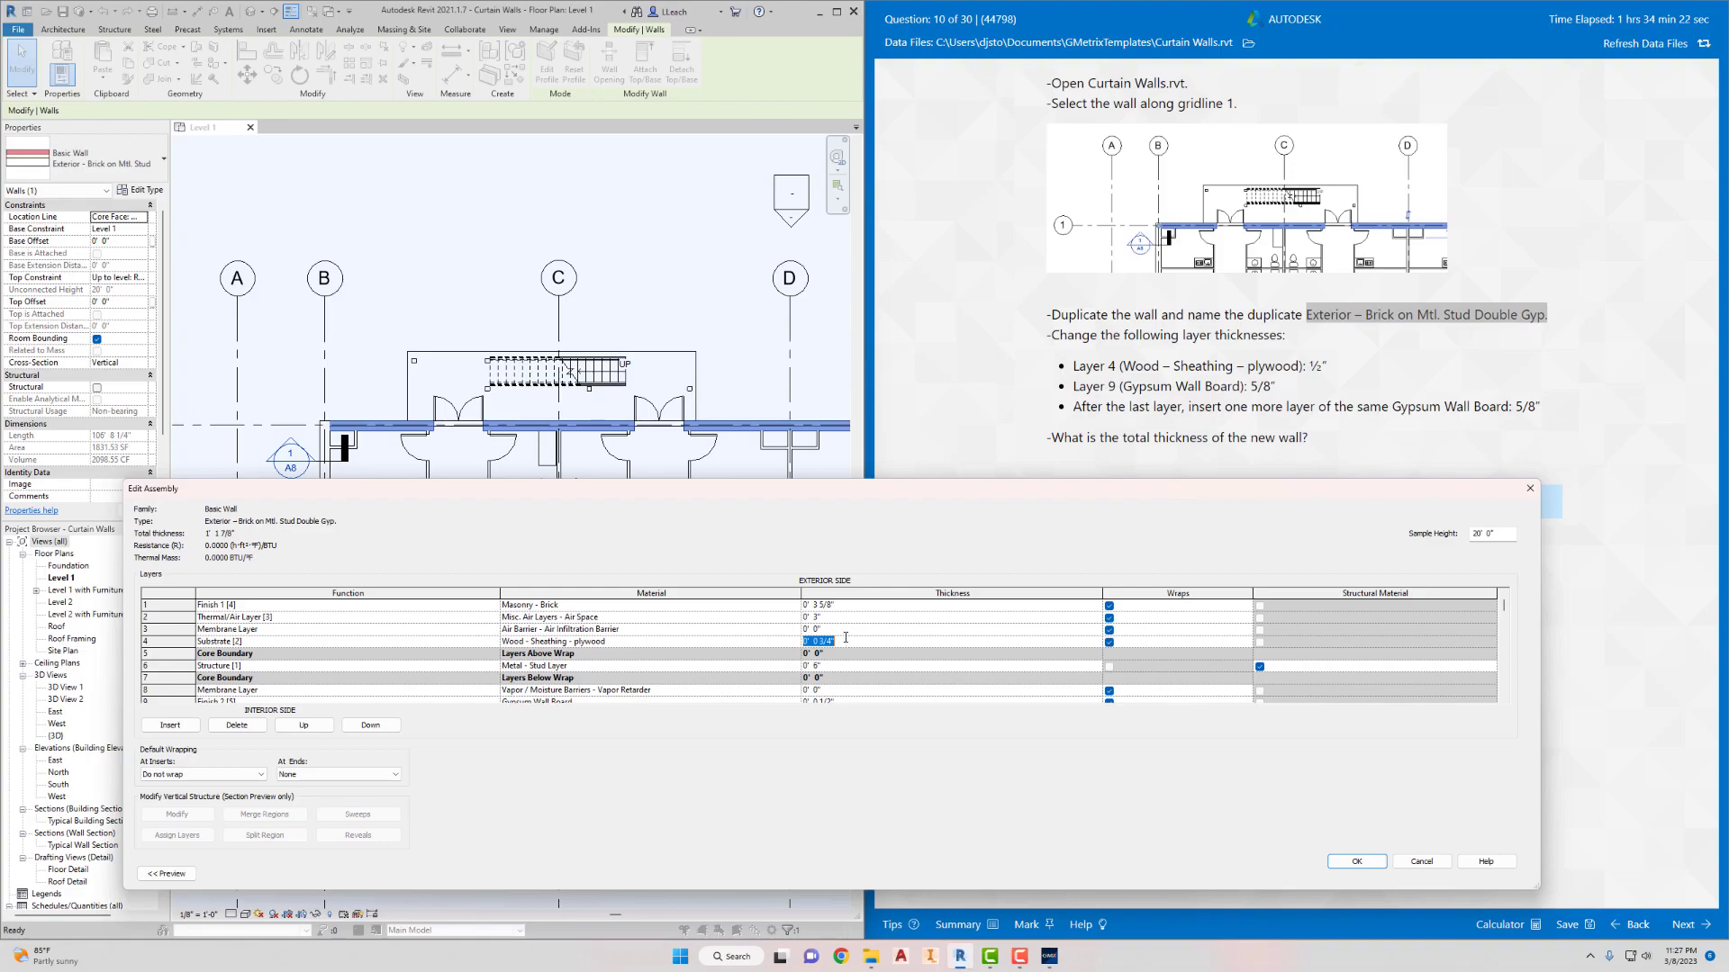
type("1/2")
key("Tab")
Set the thickness of layer 9, Gypsum Wall Board, to 5/8"
scroll(445, 669, "down", 1)
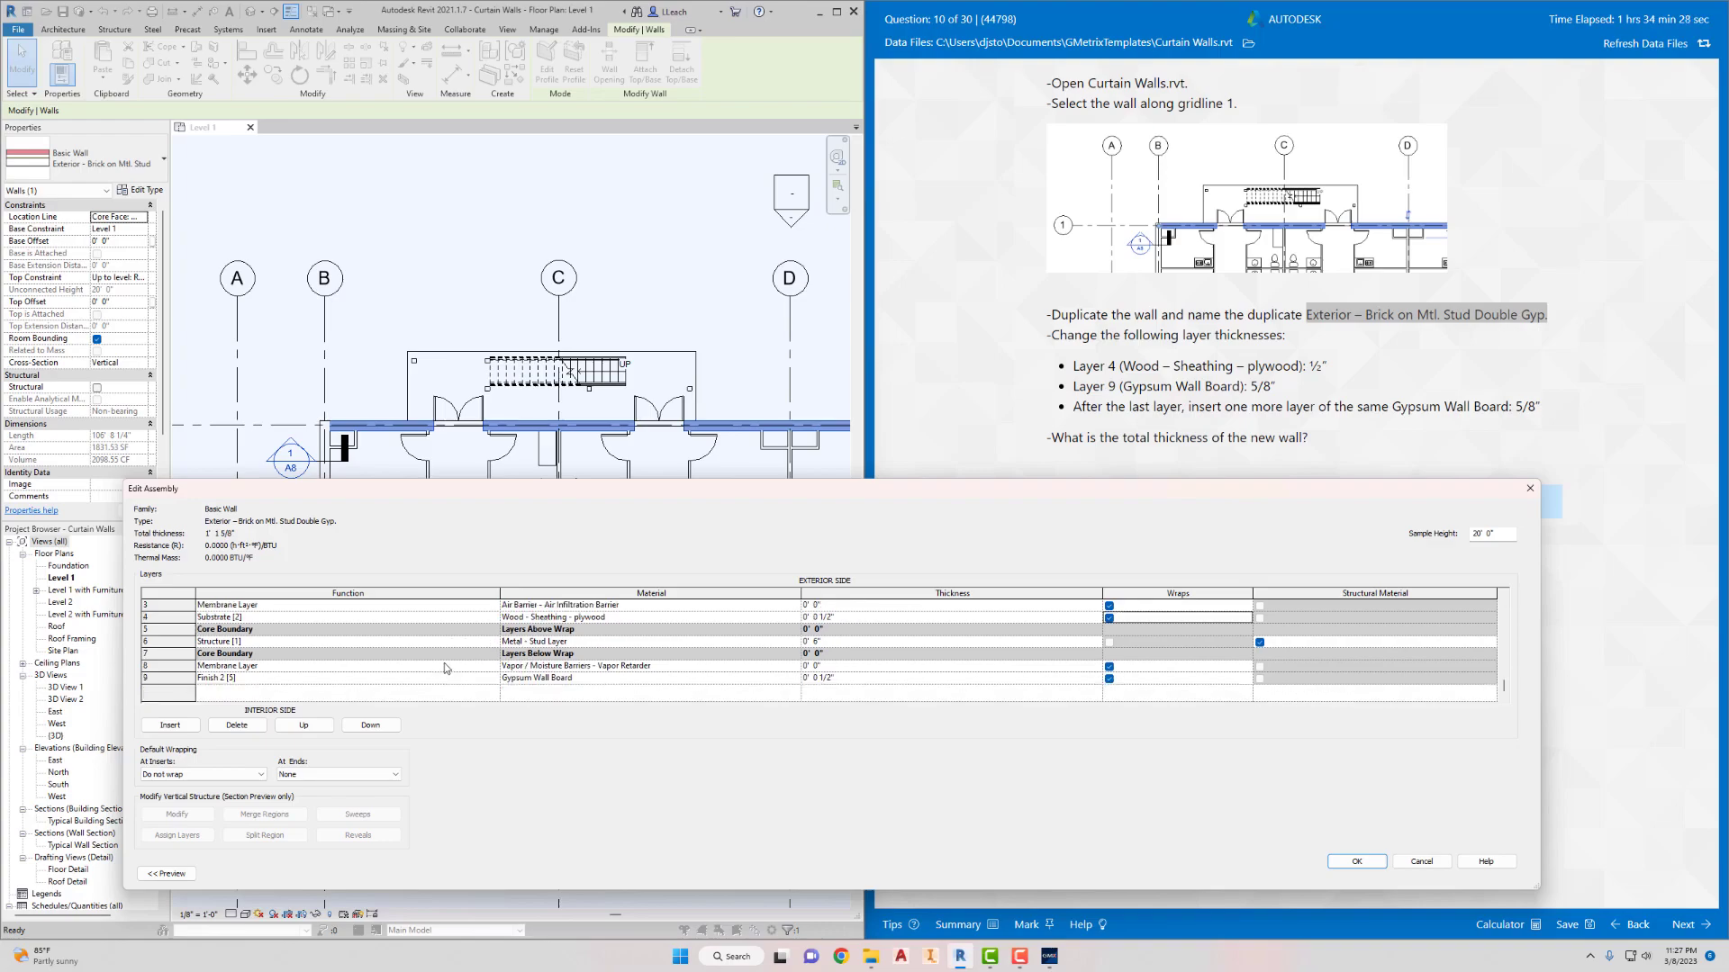
left_click(836, 680)
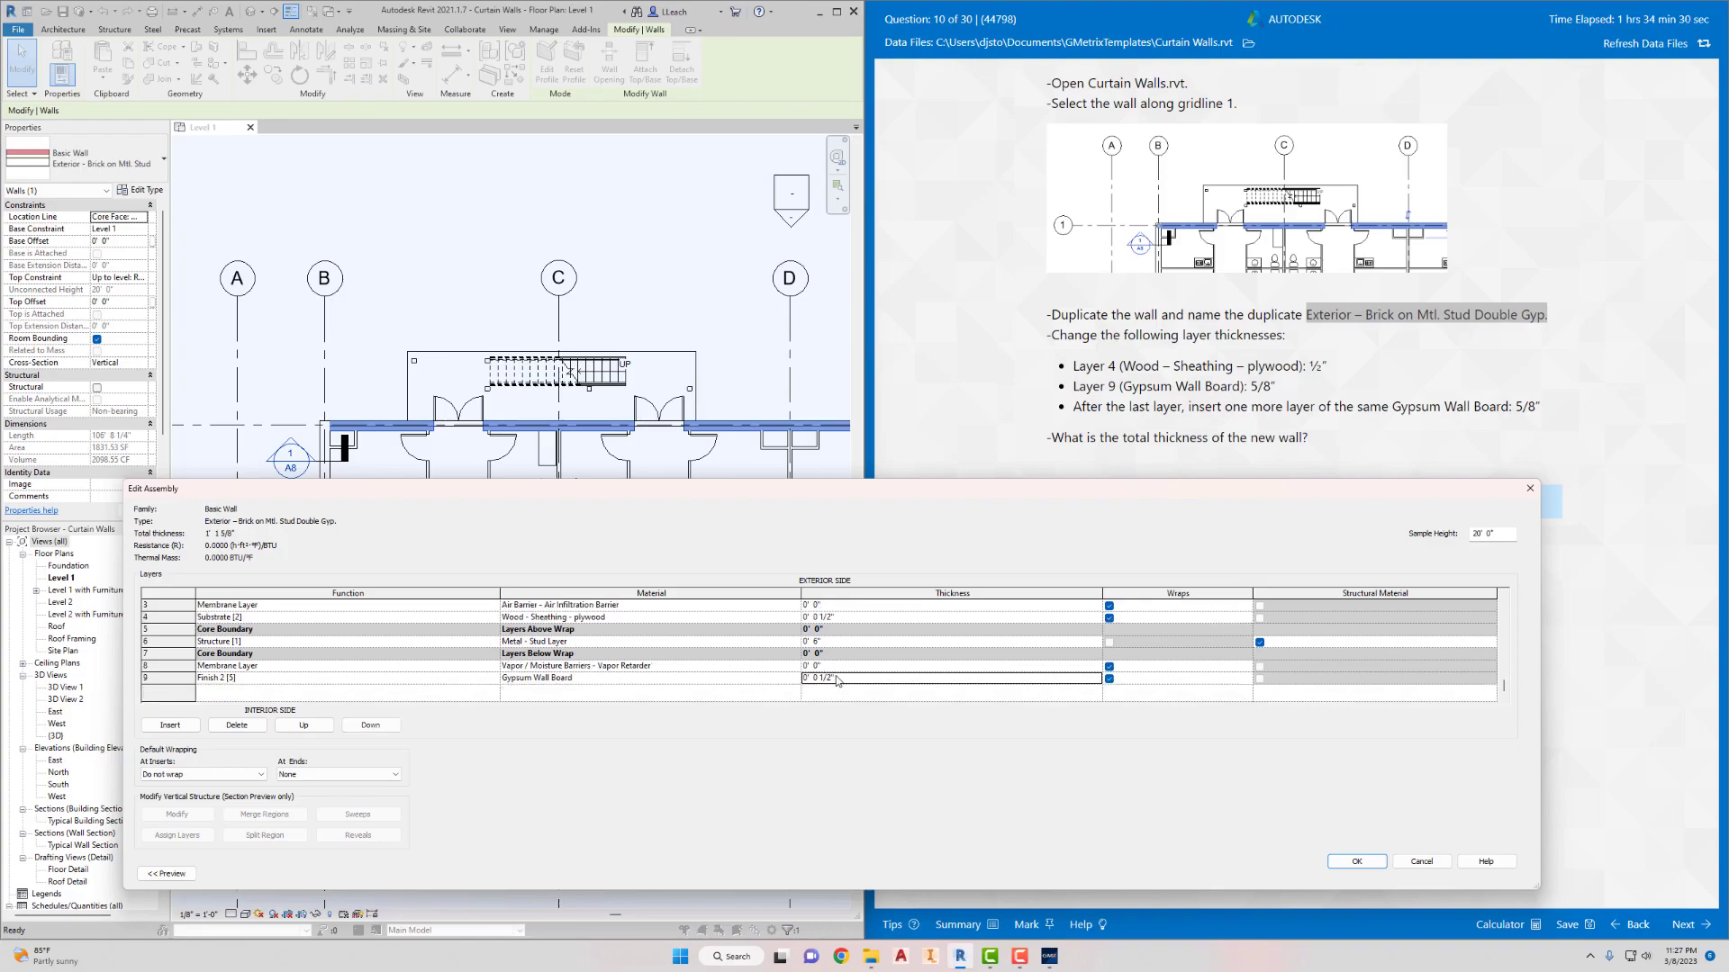
left_click_drag(836, 680, 794, 690)
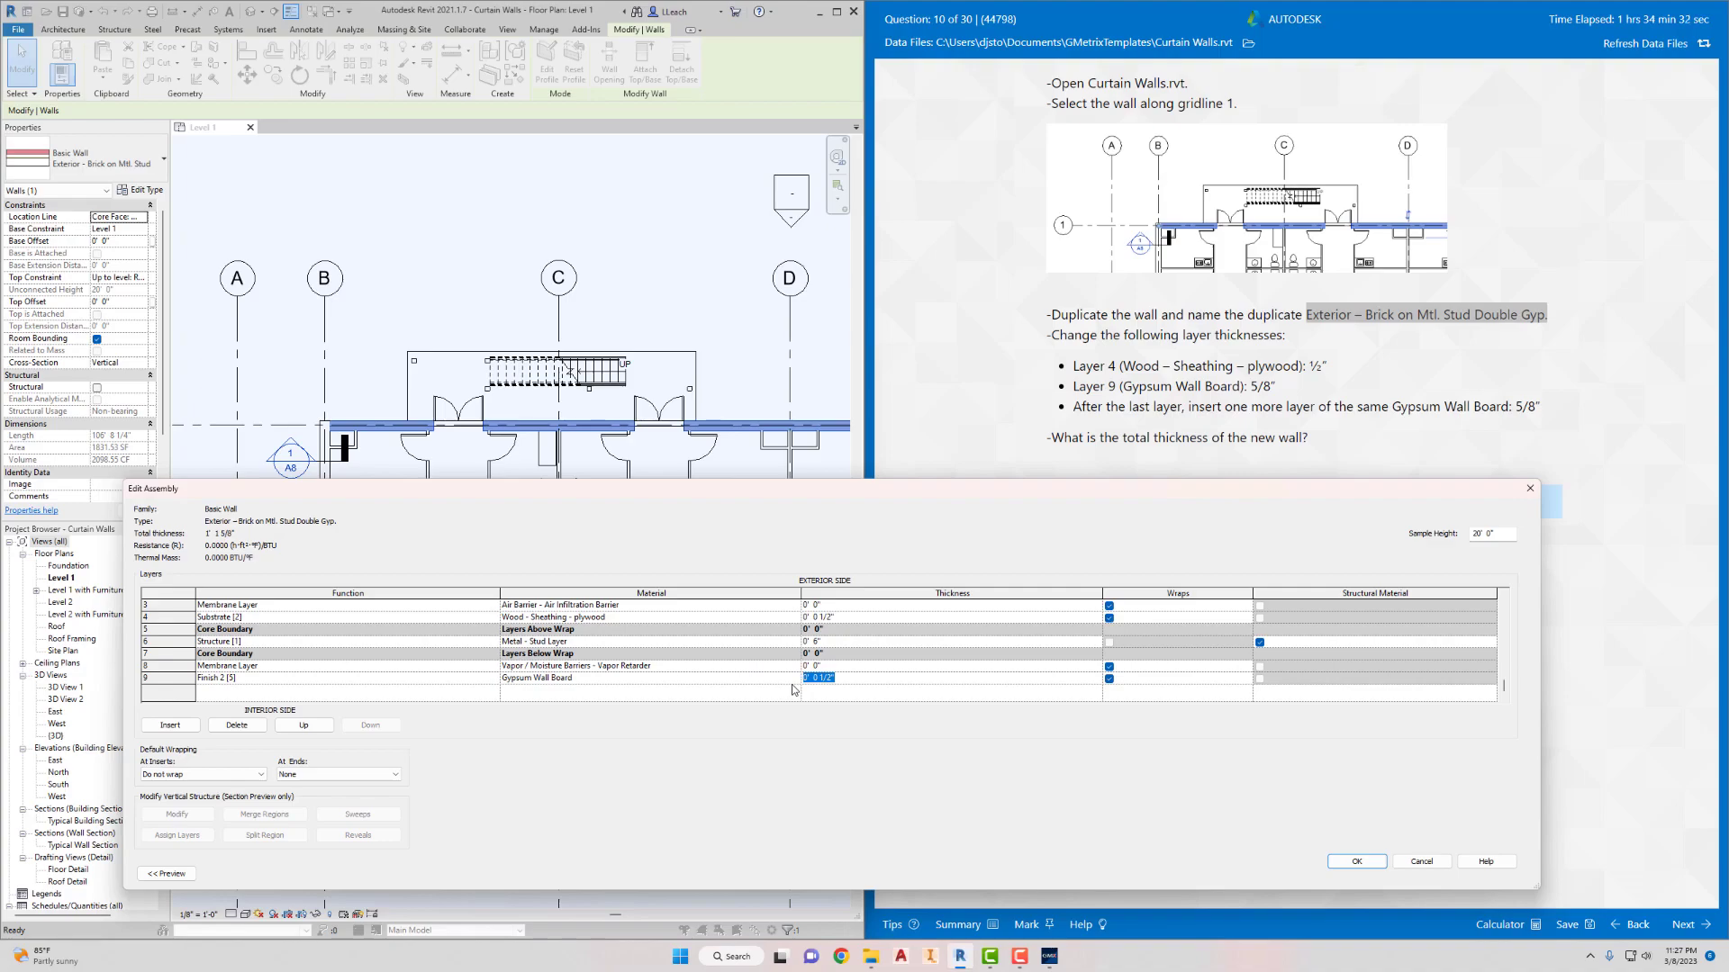
type("5/8")
key("Tab")
Insert a new layer after the last Gypsum Wall Board layer and set its function to Finish 2 [5]
left_click(151, 677)
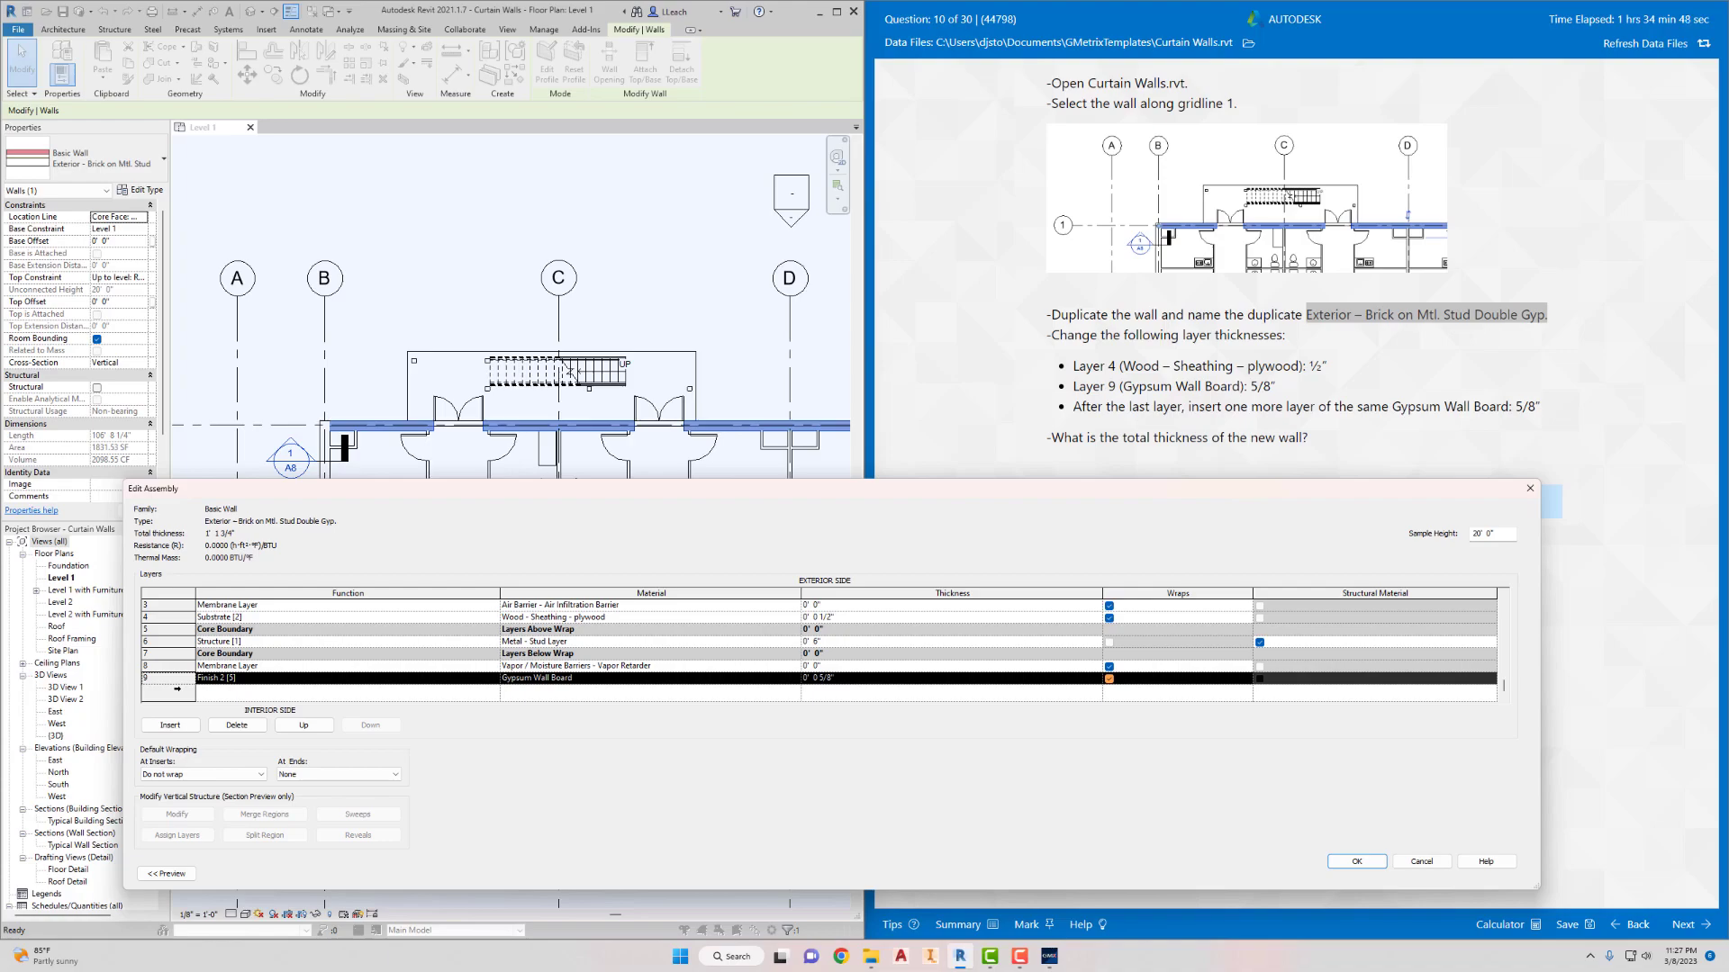
left_click(170, 726)
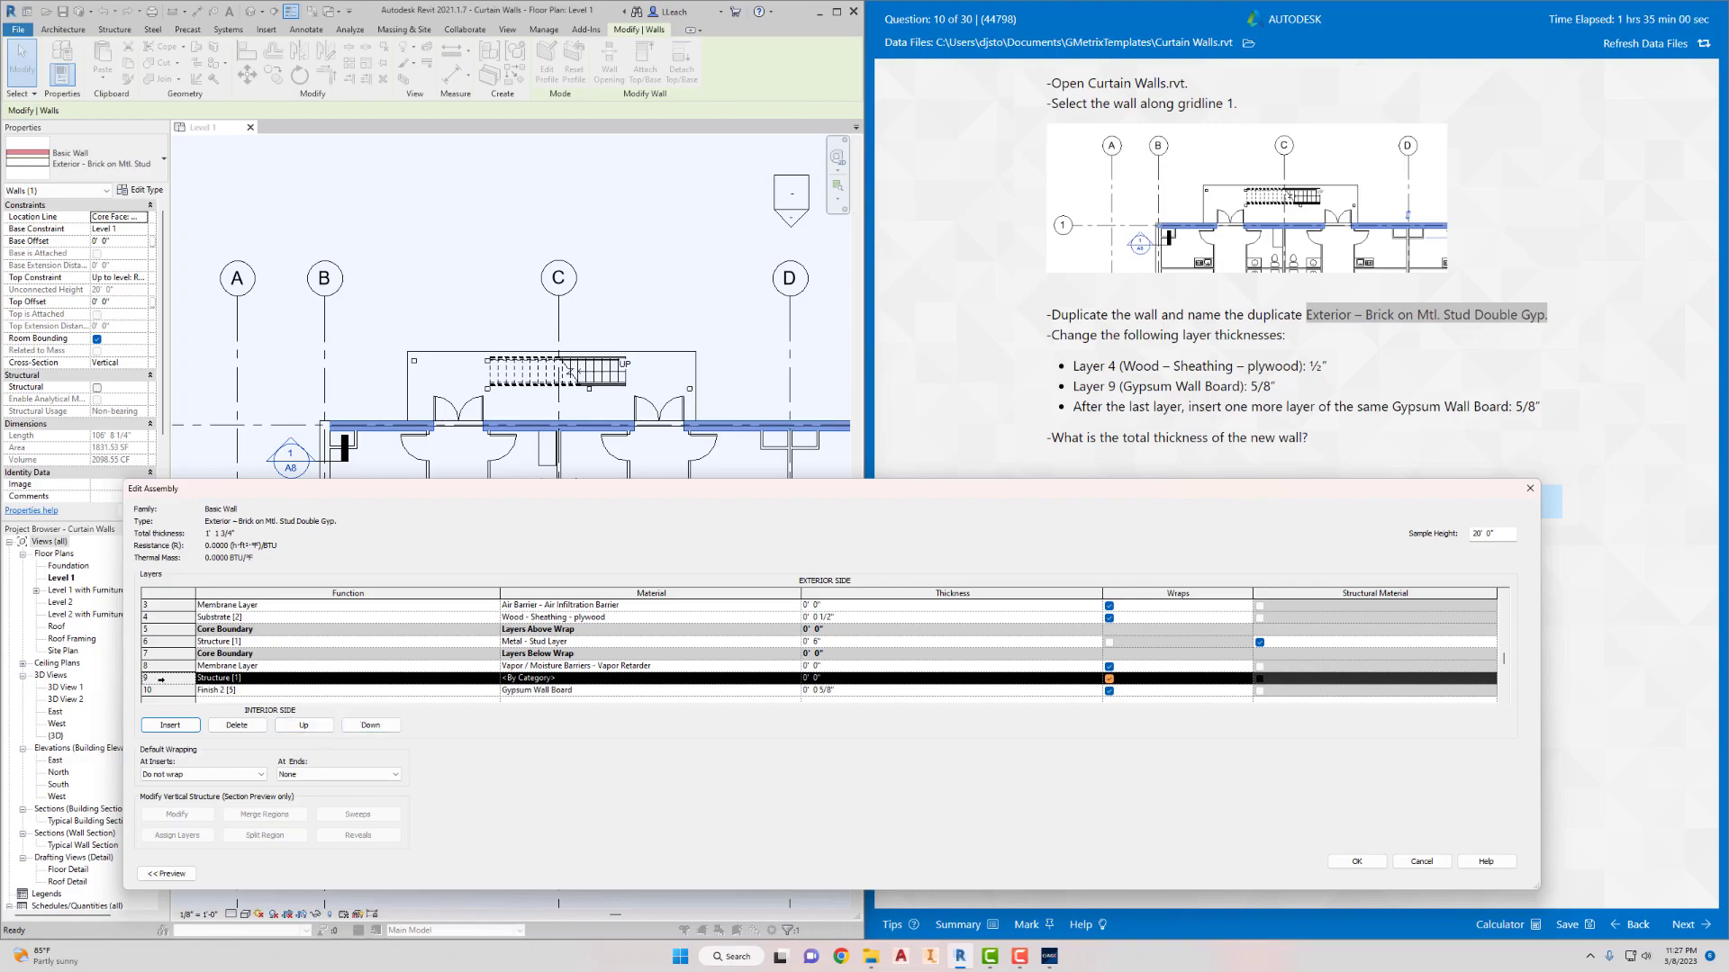
left_click(361, 728)
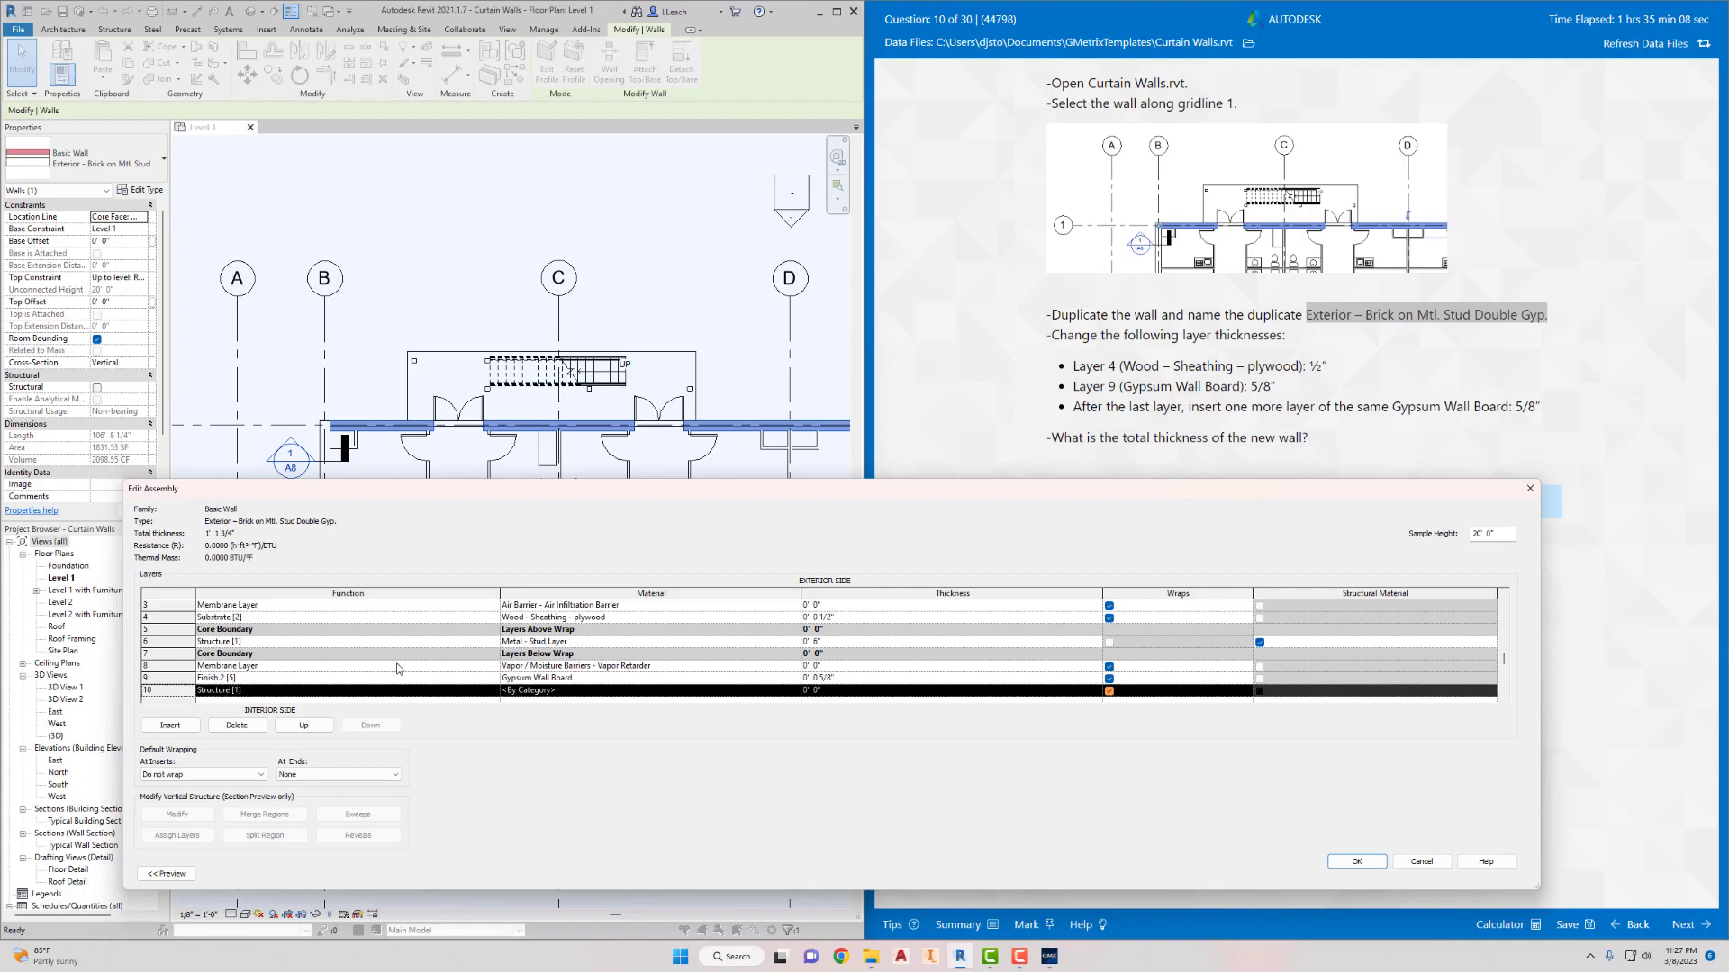
left_click(492, 689)
left_click(493, 689)
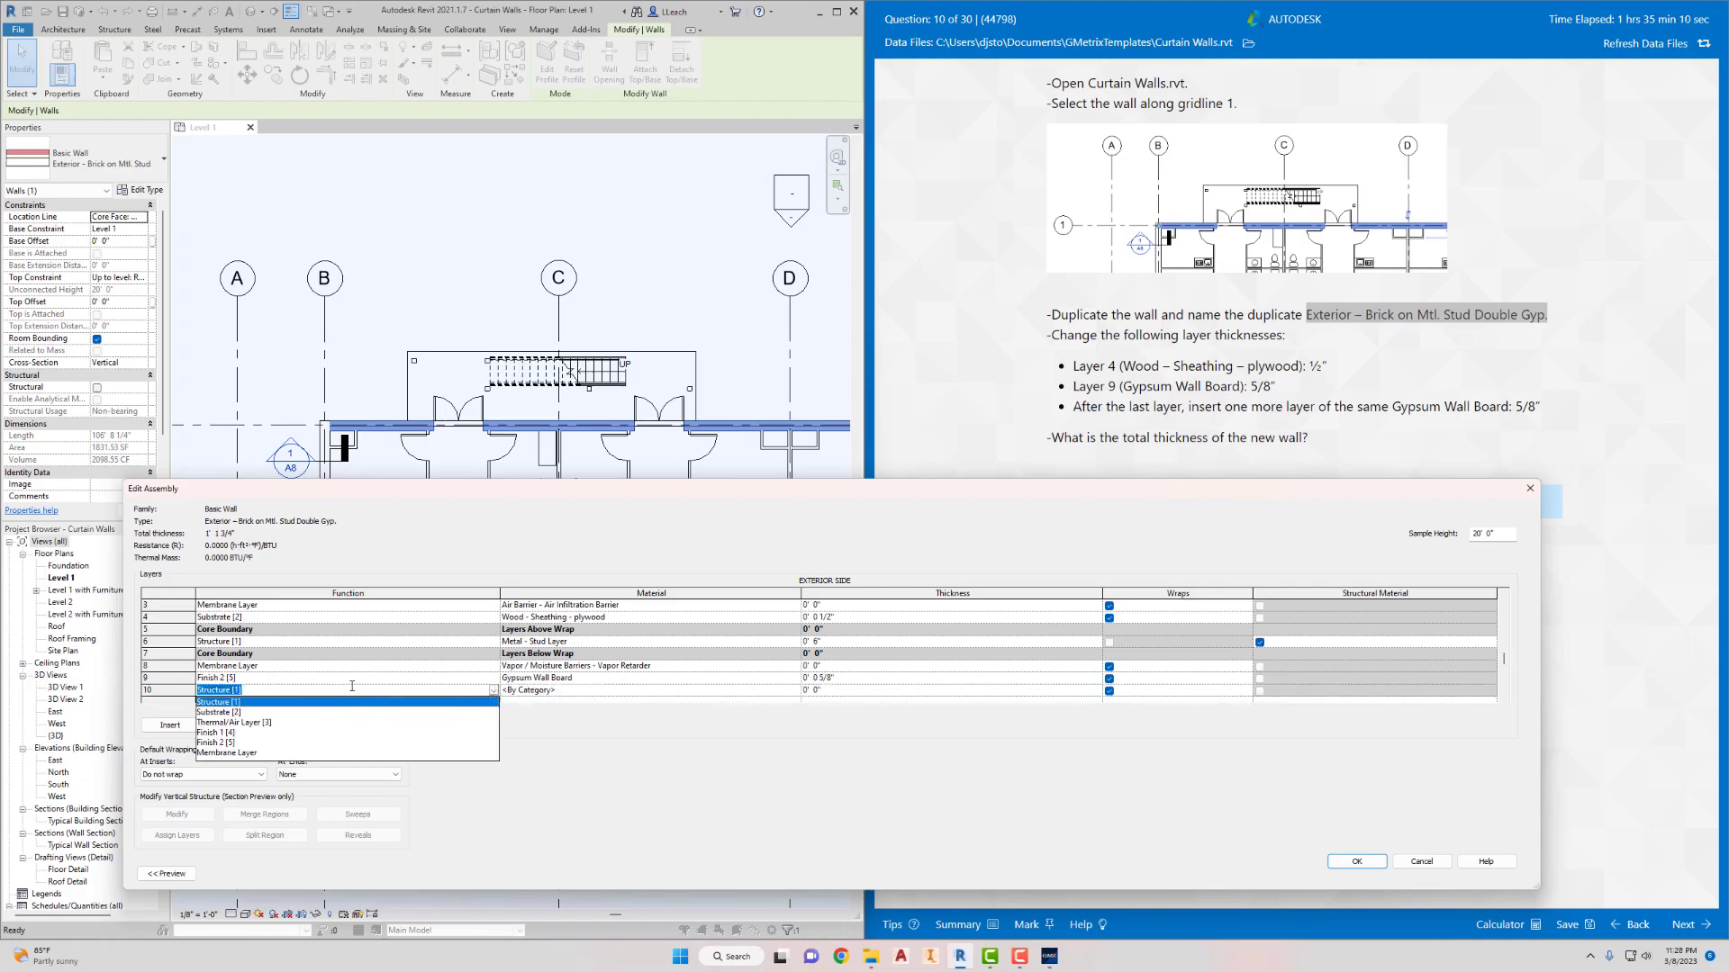
left_click(219, 743)
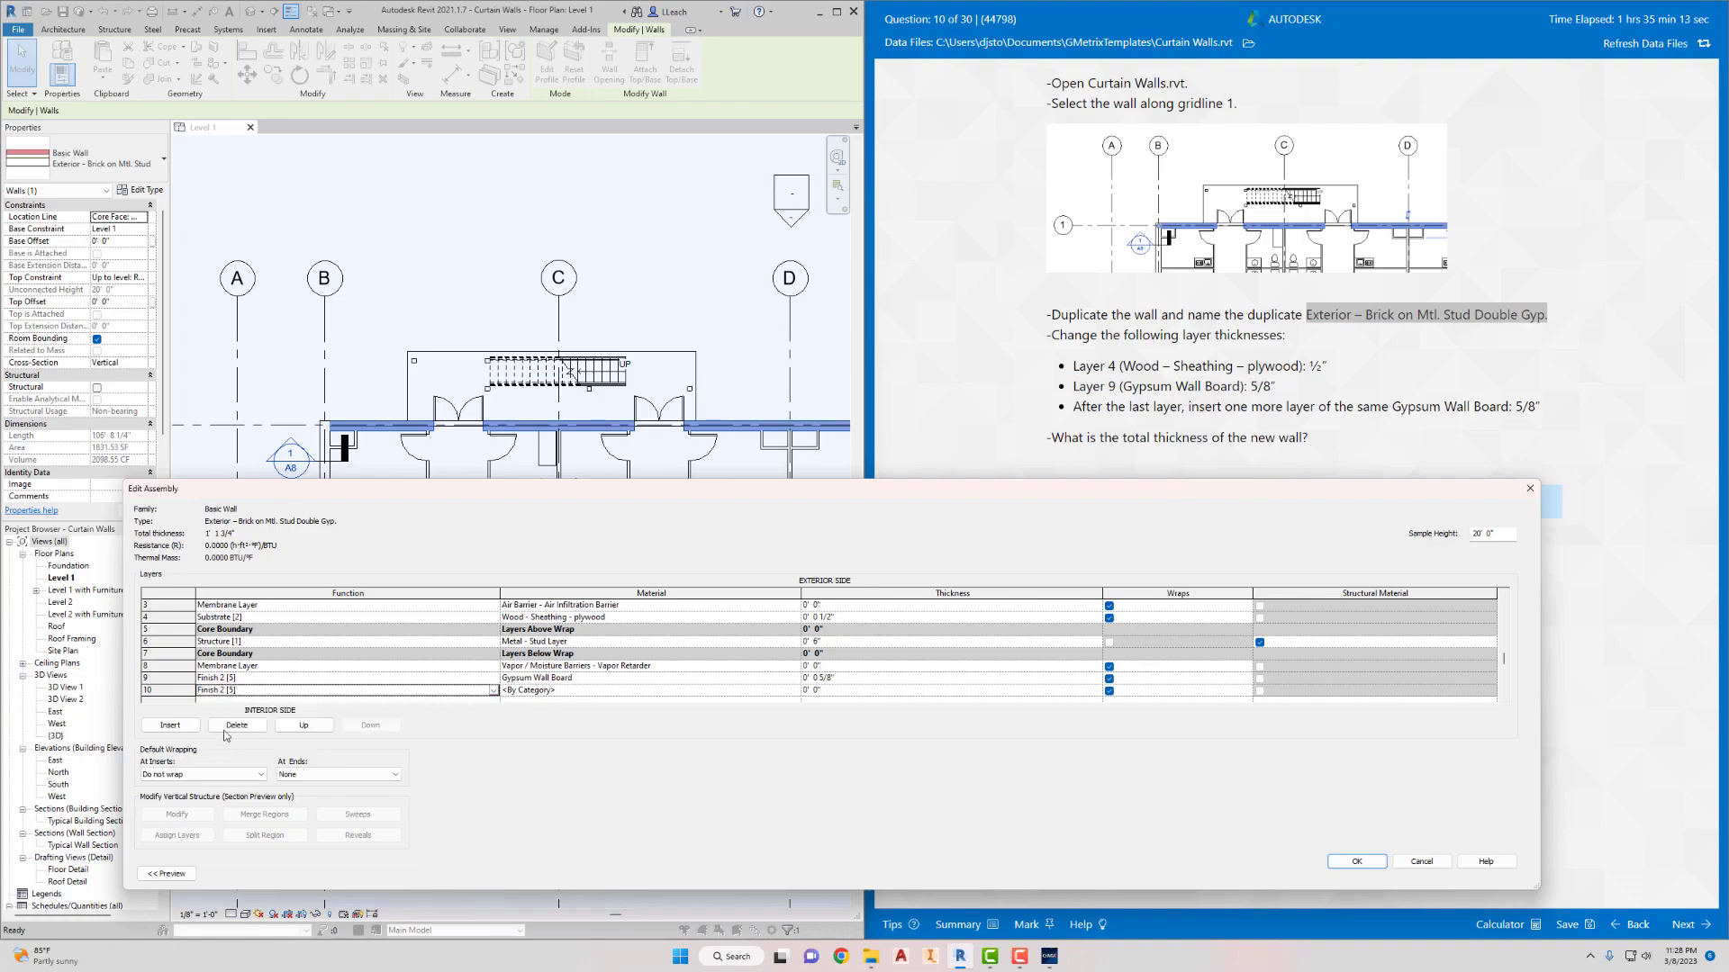
Assign the Gypsum Wall Board material to layer 10 and set its thickness to 5/8"
left_click(796, 693)
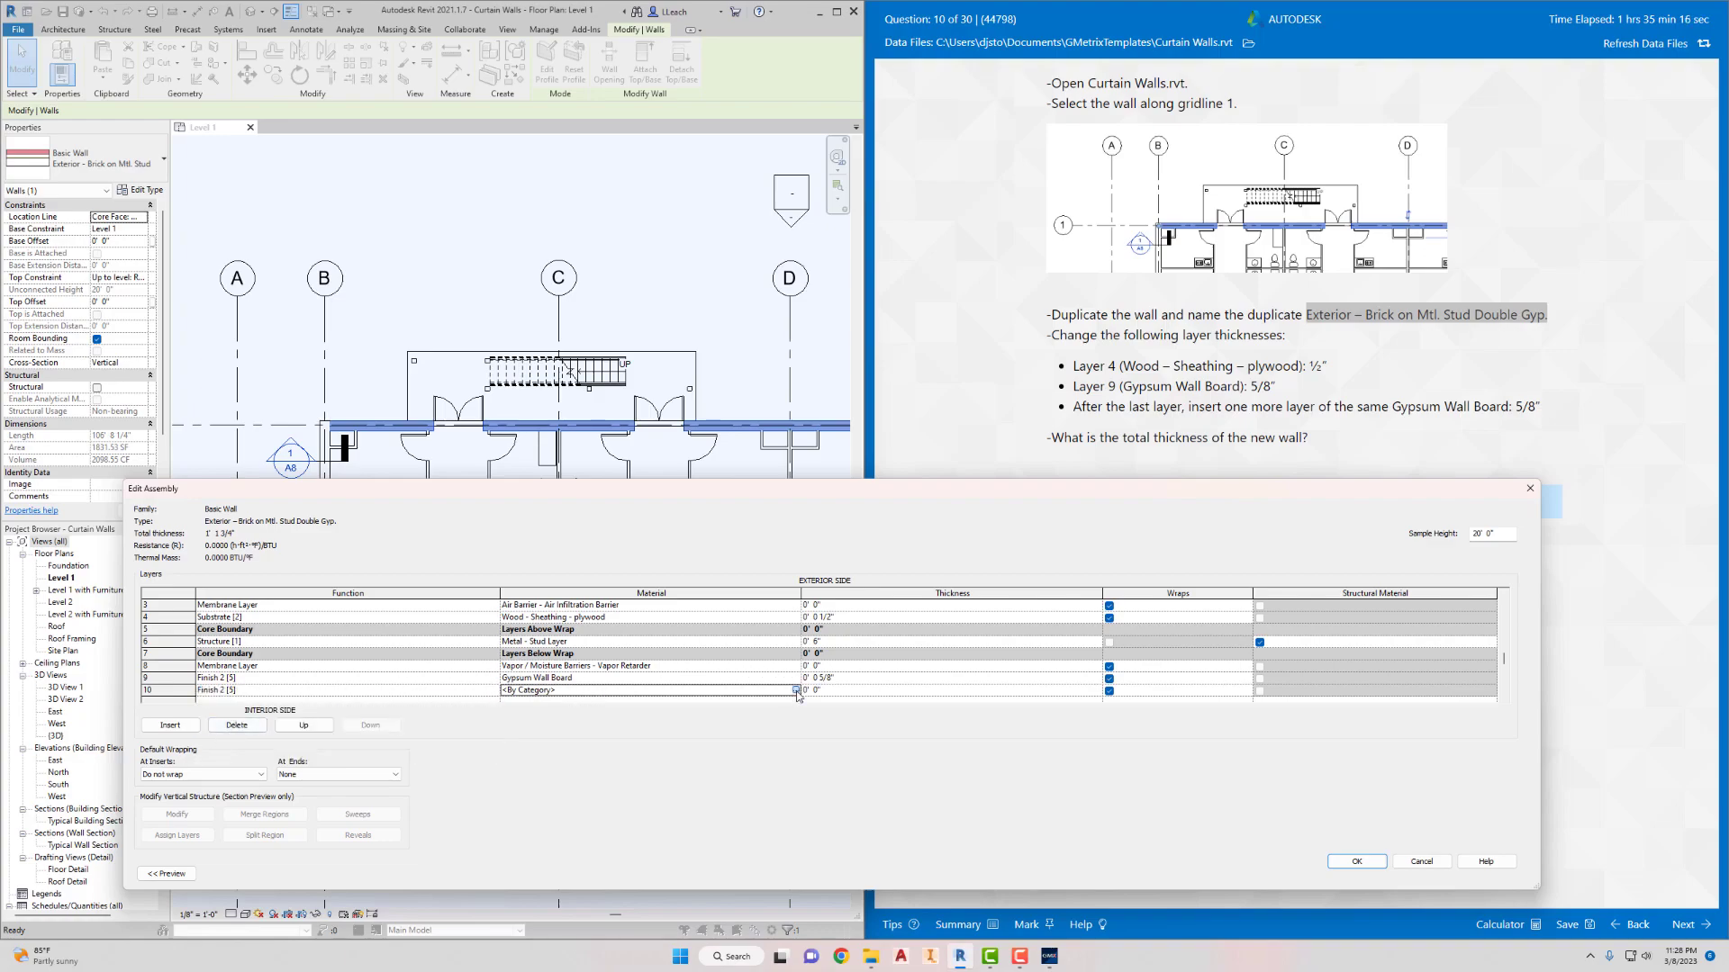
left_click(795, 691)
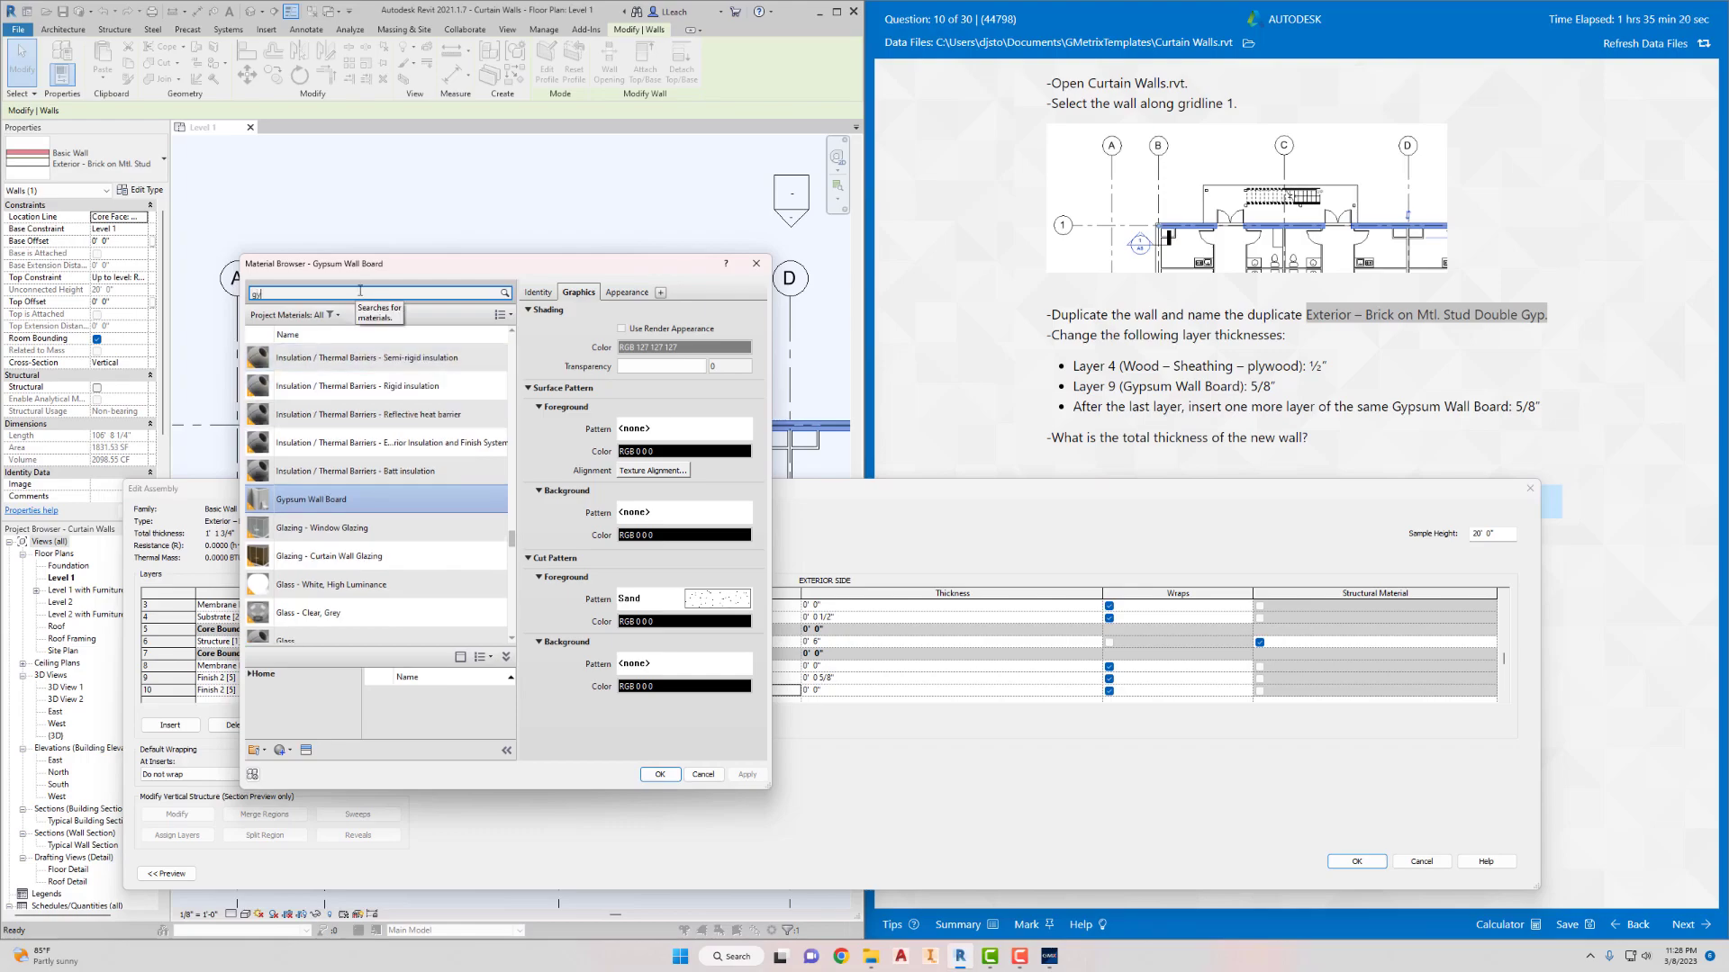
type("gy")
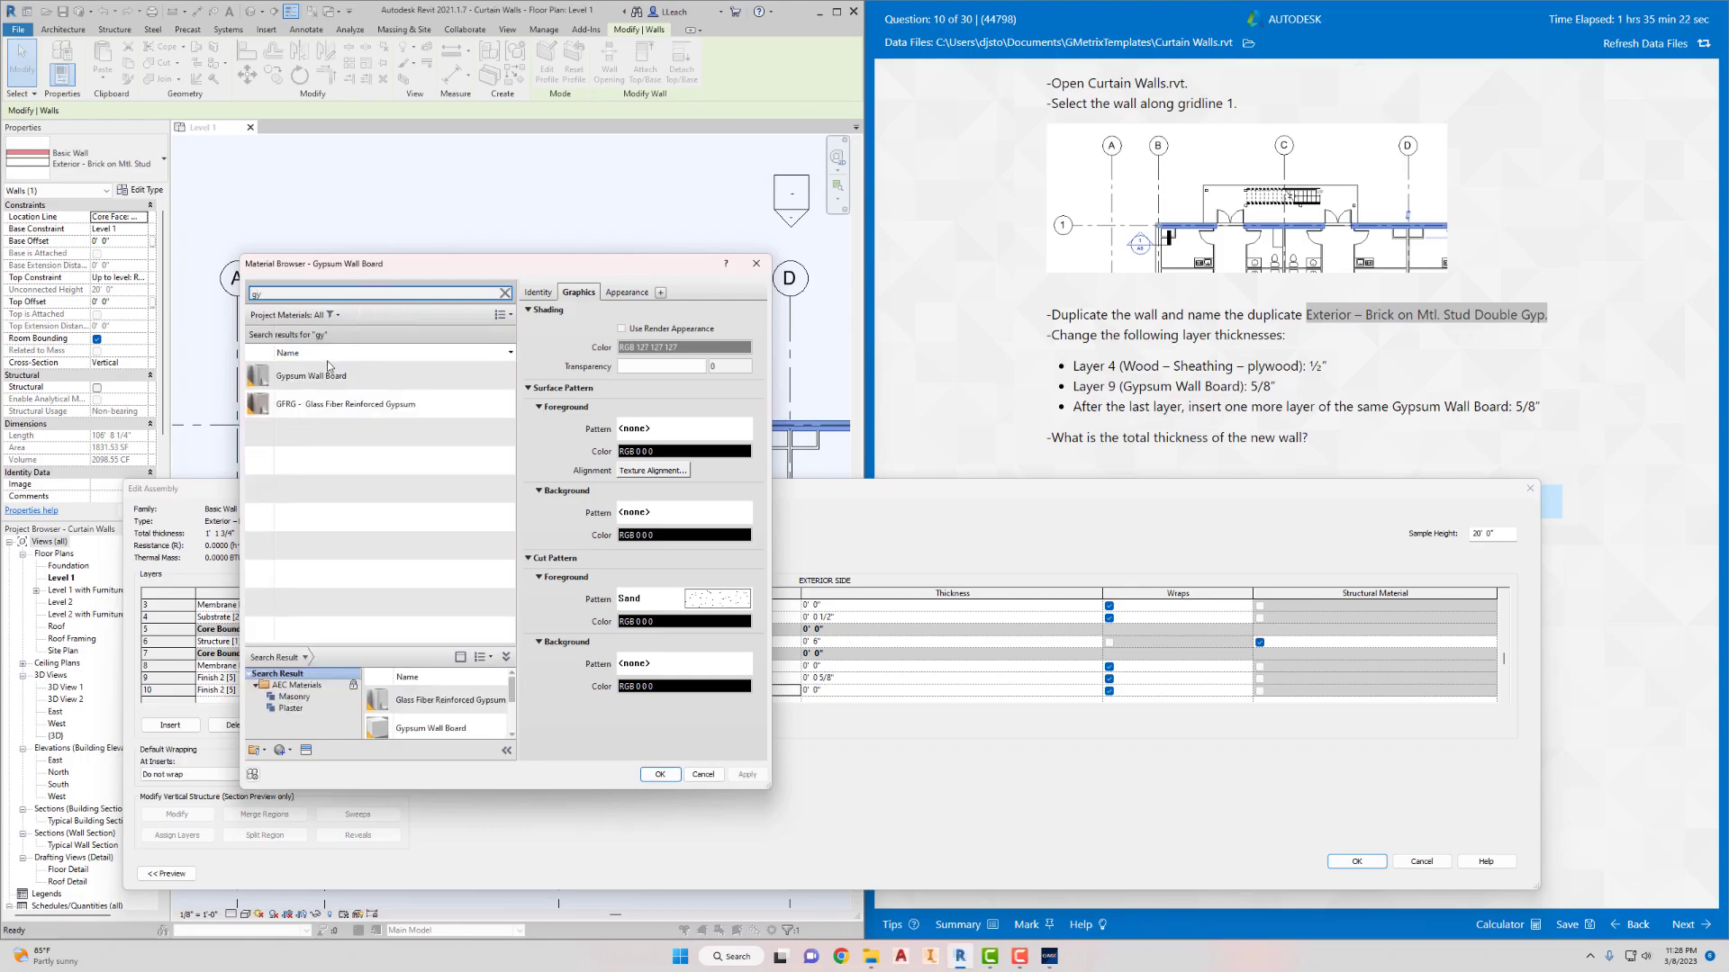
left_click(325, 376)
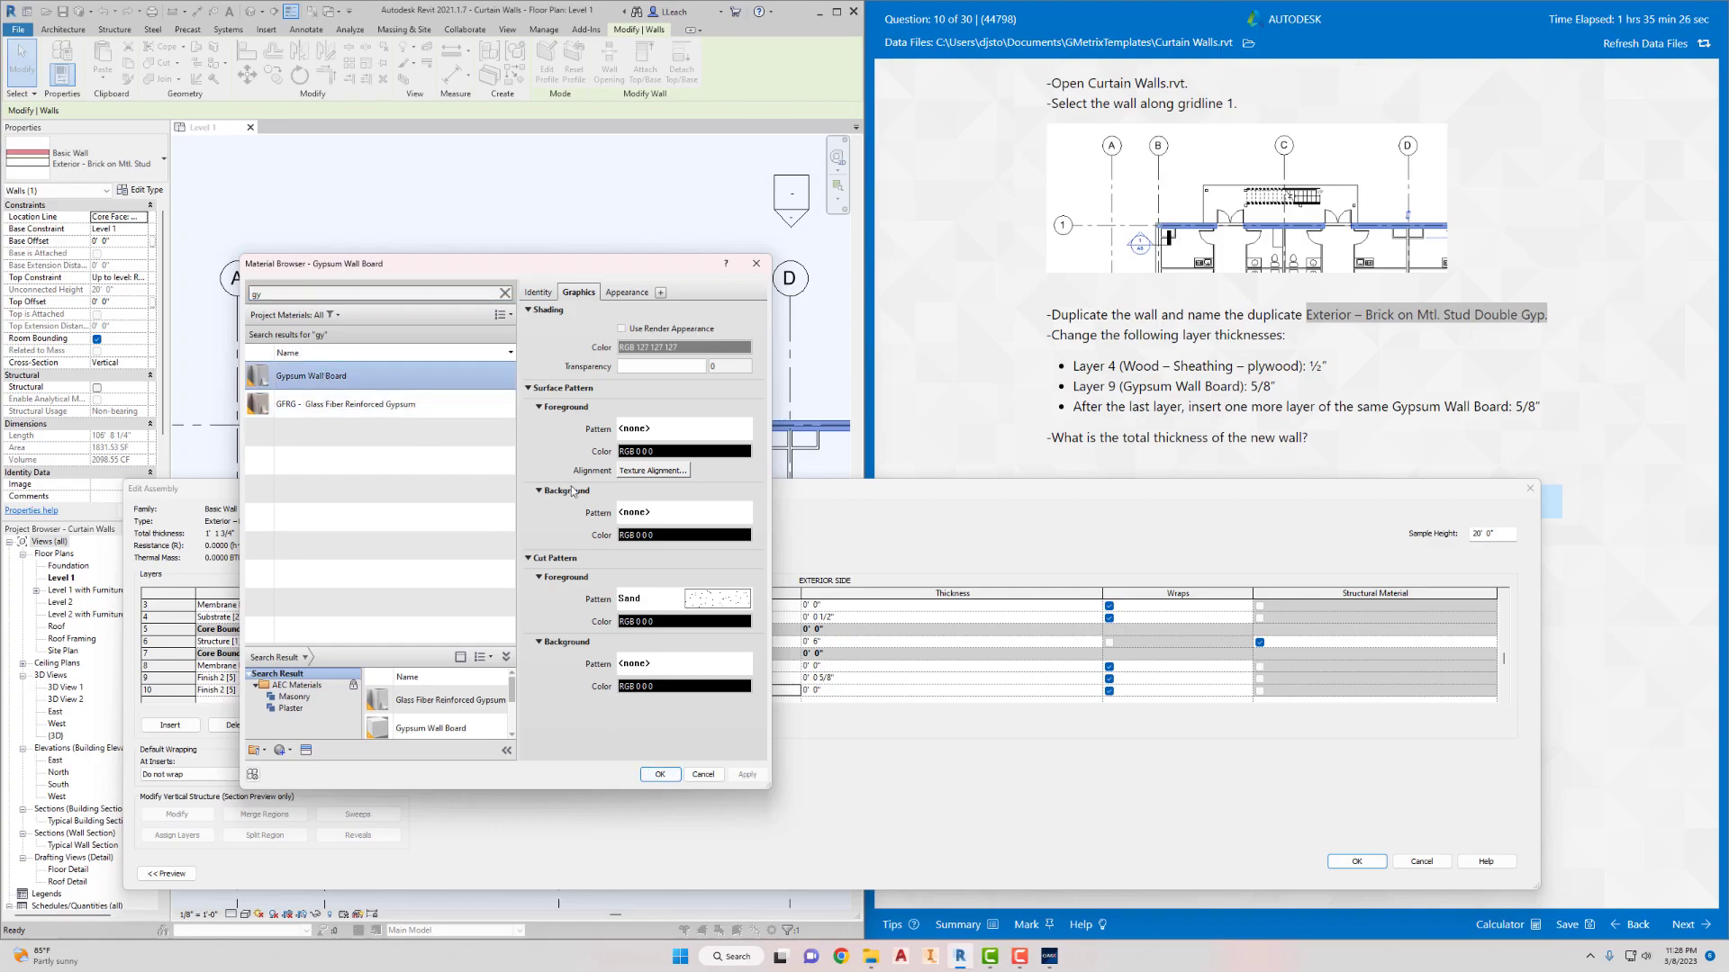
left_click(659, 774)
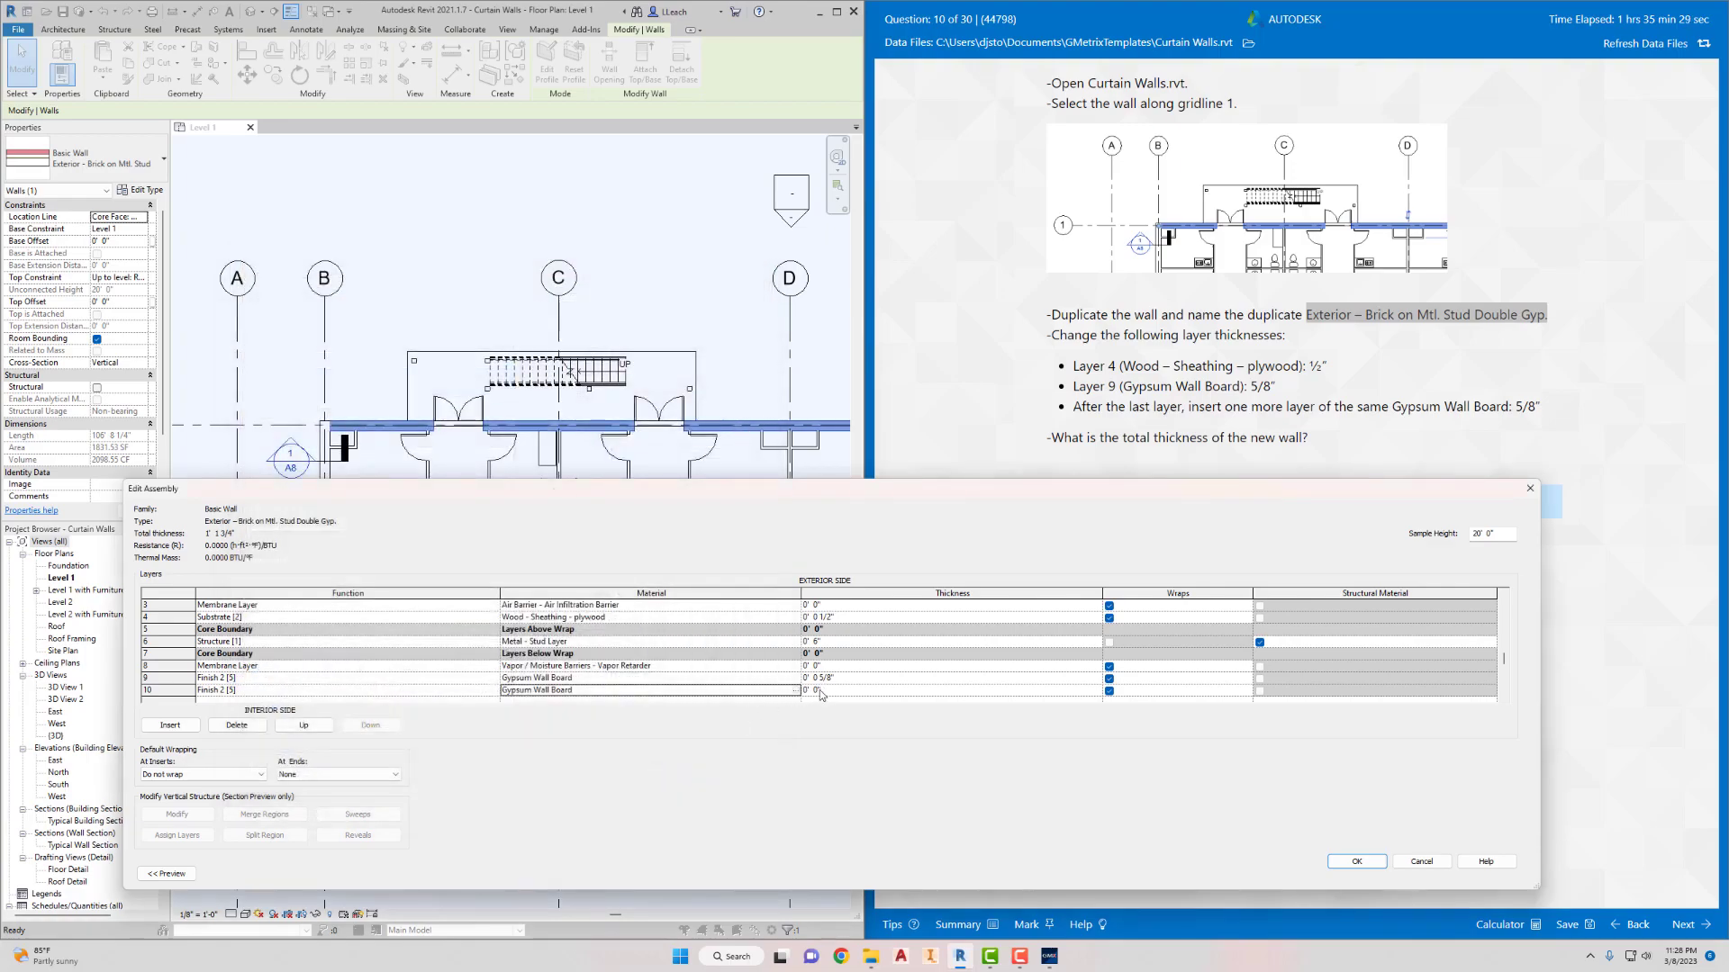
left_click(843, 693)
left_click(843, 693)
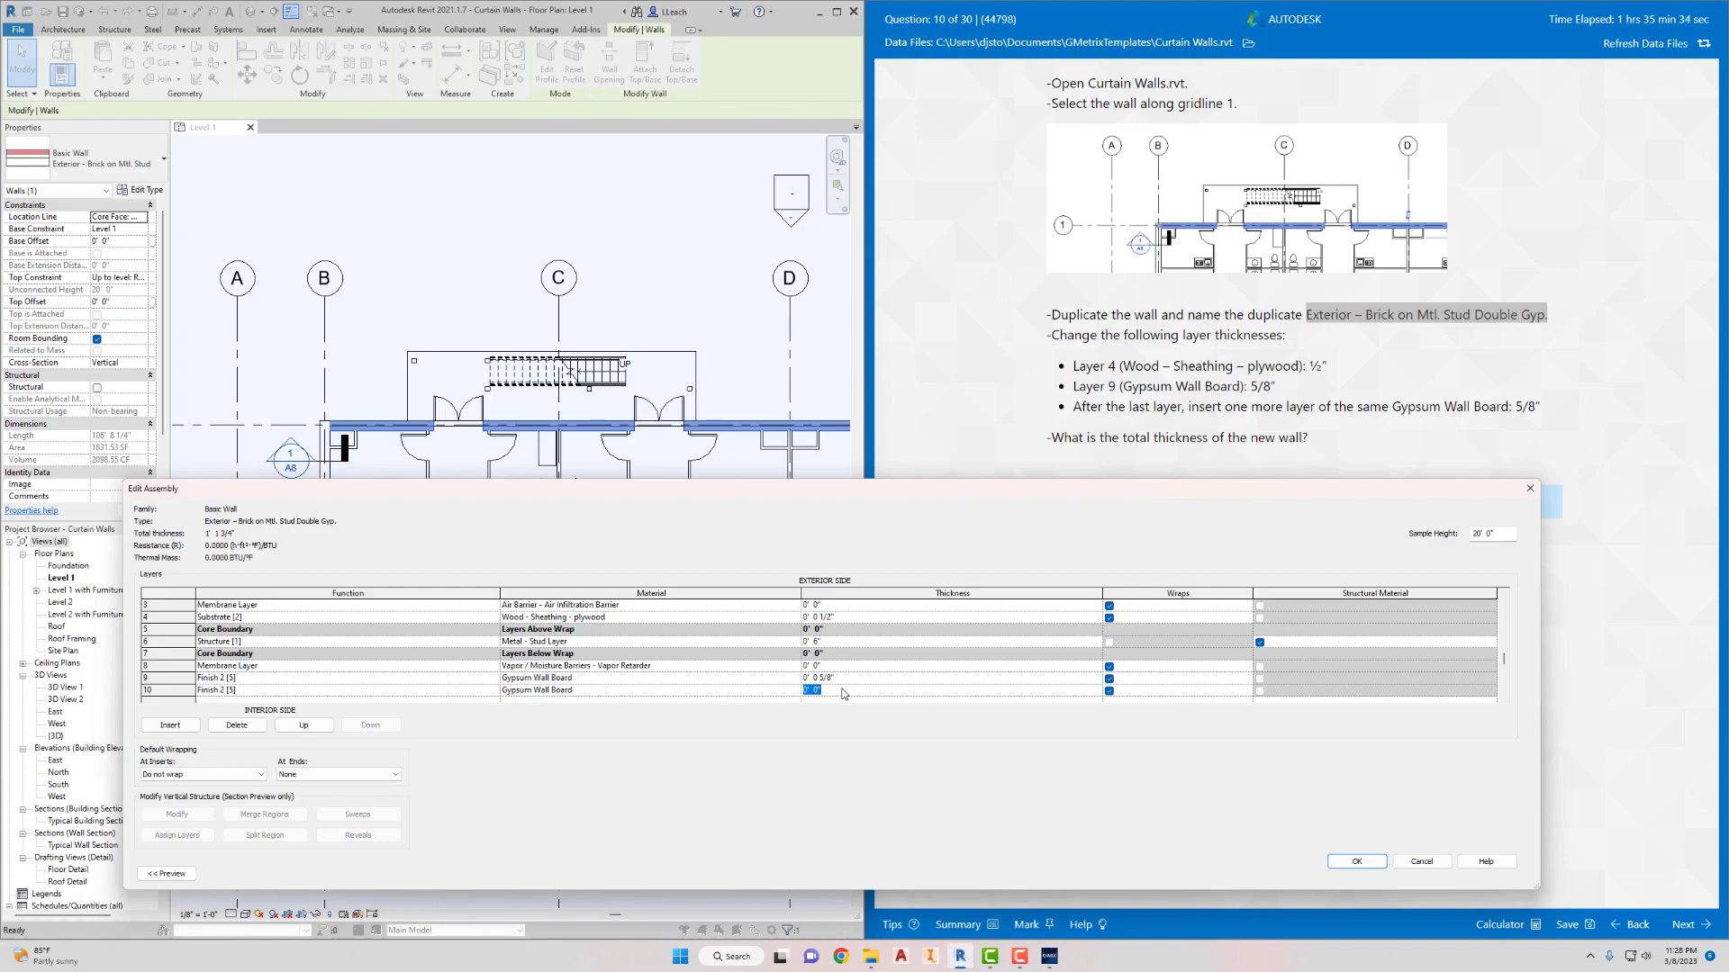
type("5/8")
key("Tab")
Enter the wall's total thickness, 1' 2-3/8", as the answer to question 10 and submit it
left_click_drag(977, 488, 845, 593)
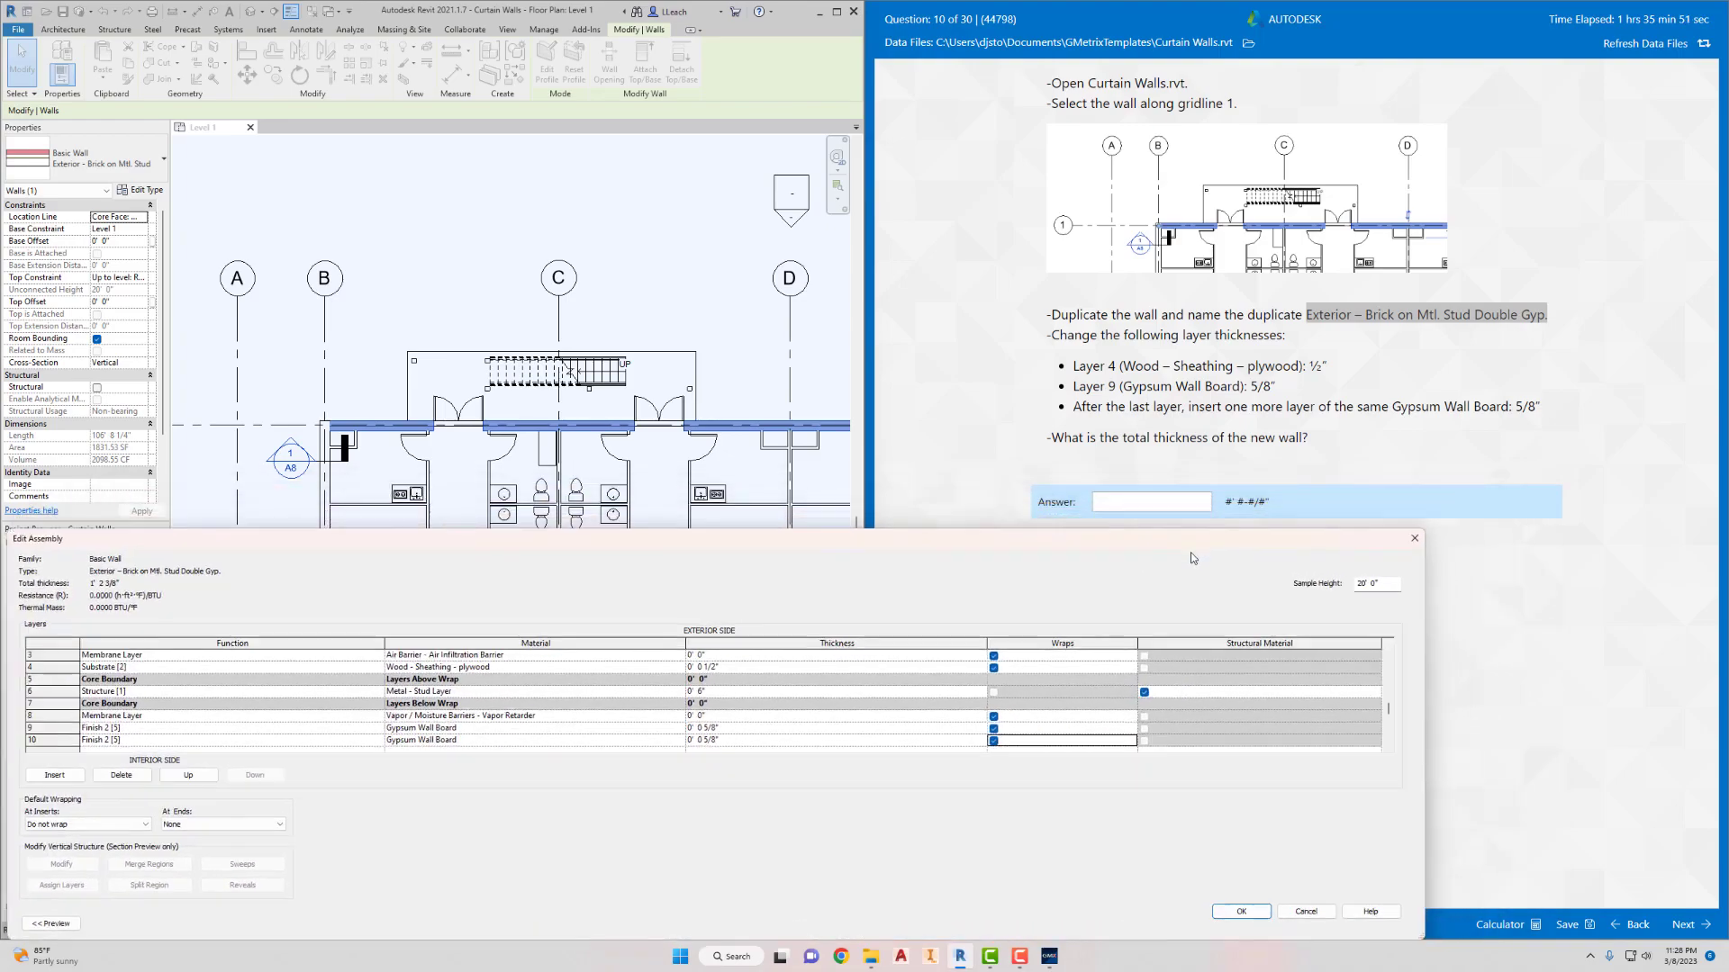
left_click(1157, 501)
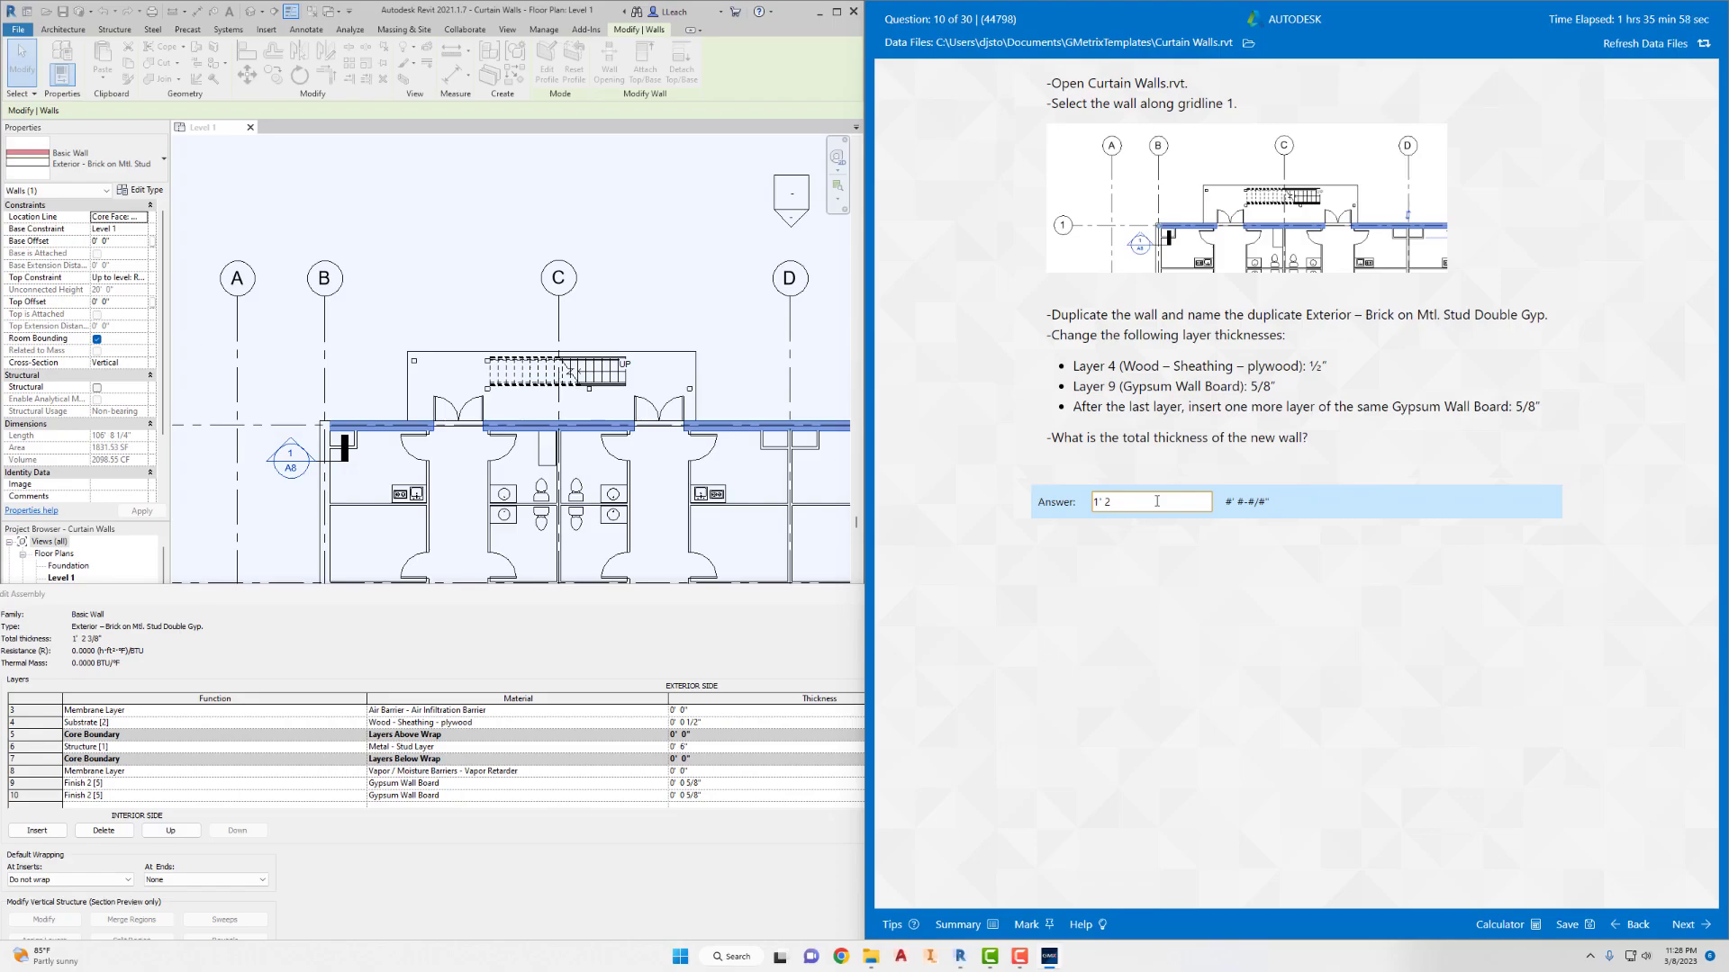
type("3/8\"")
left_click(1680, 927)
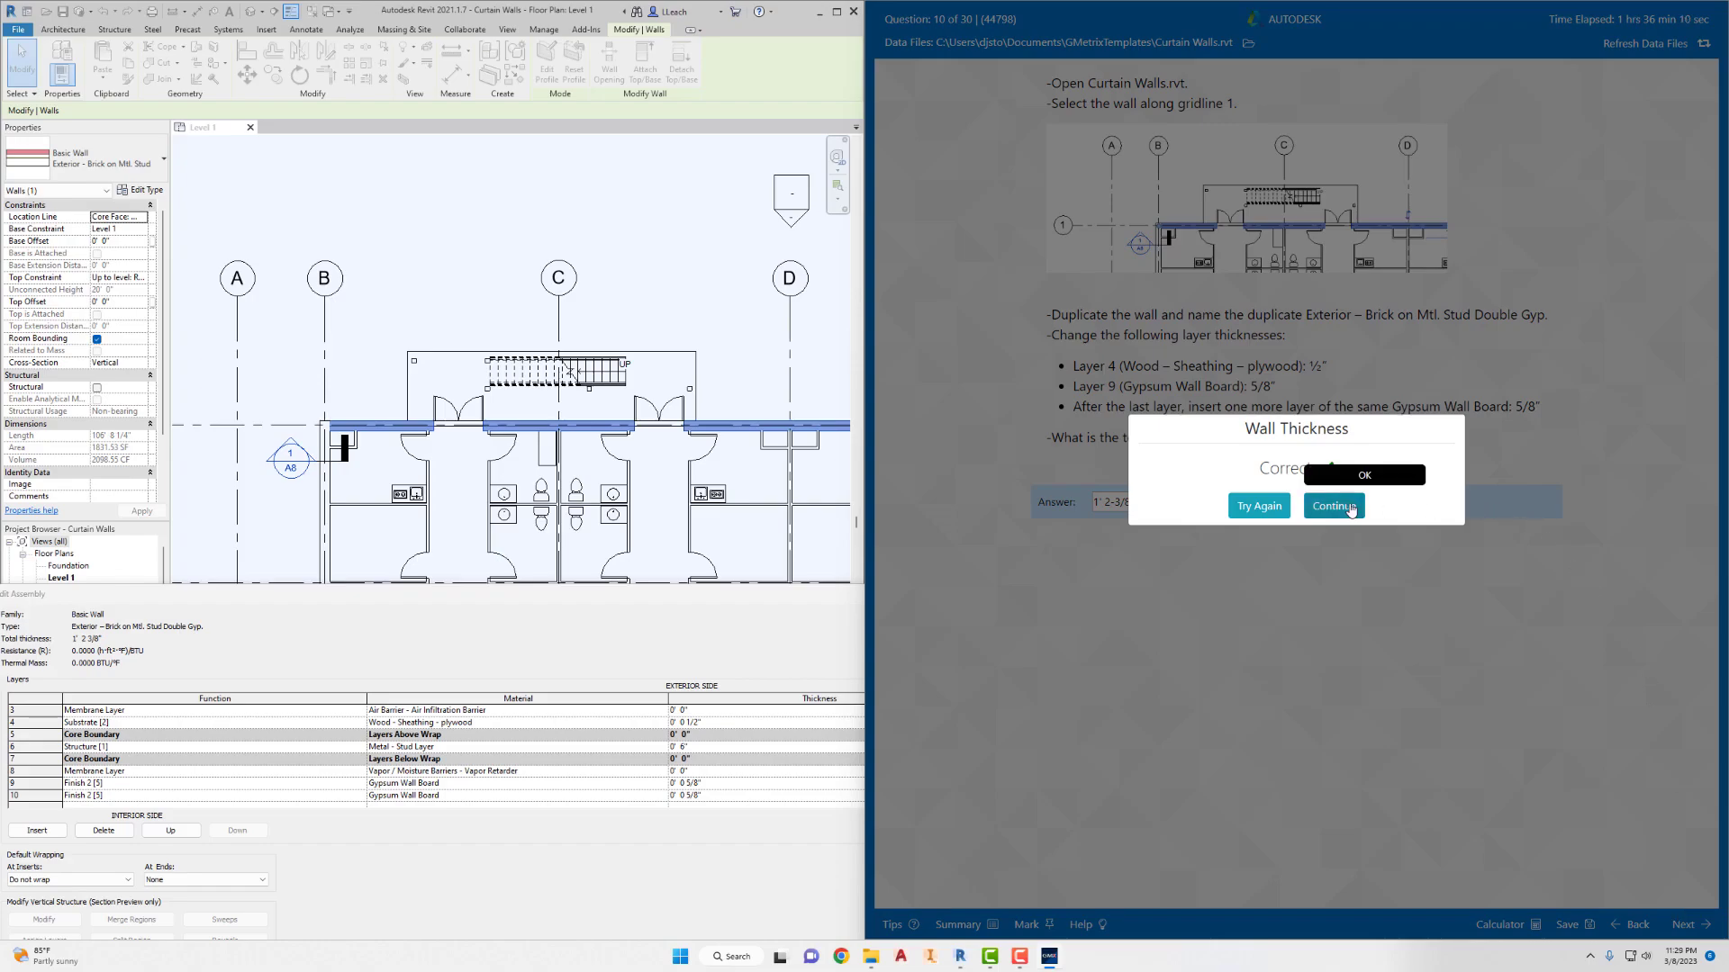
Continue to question 11 and clear its prefilled answer
left_click(1350, 508)
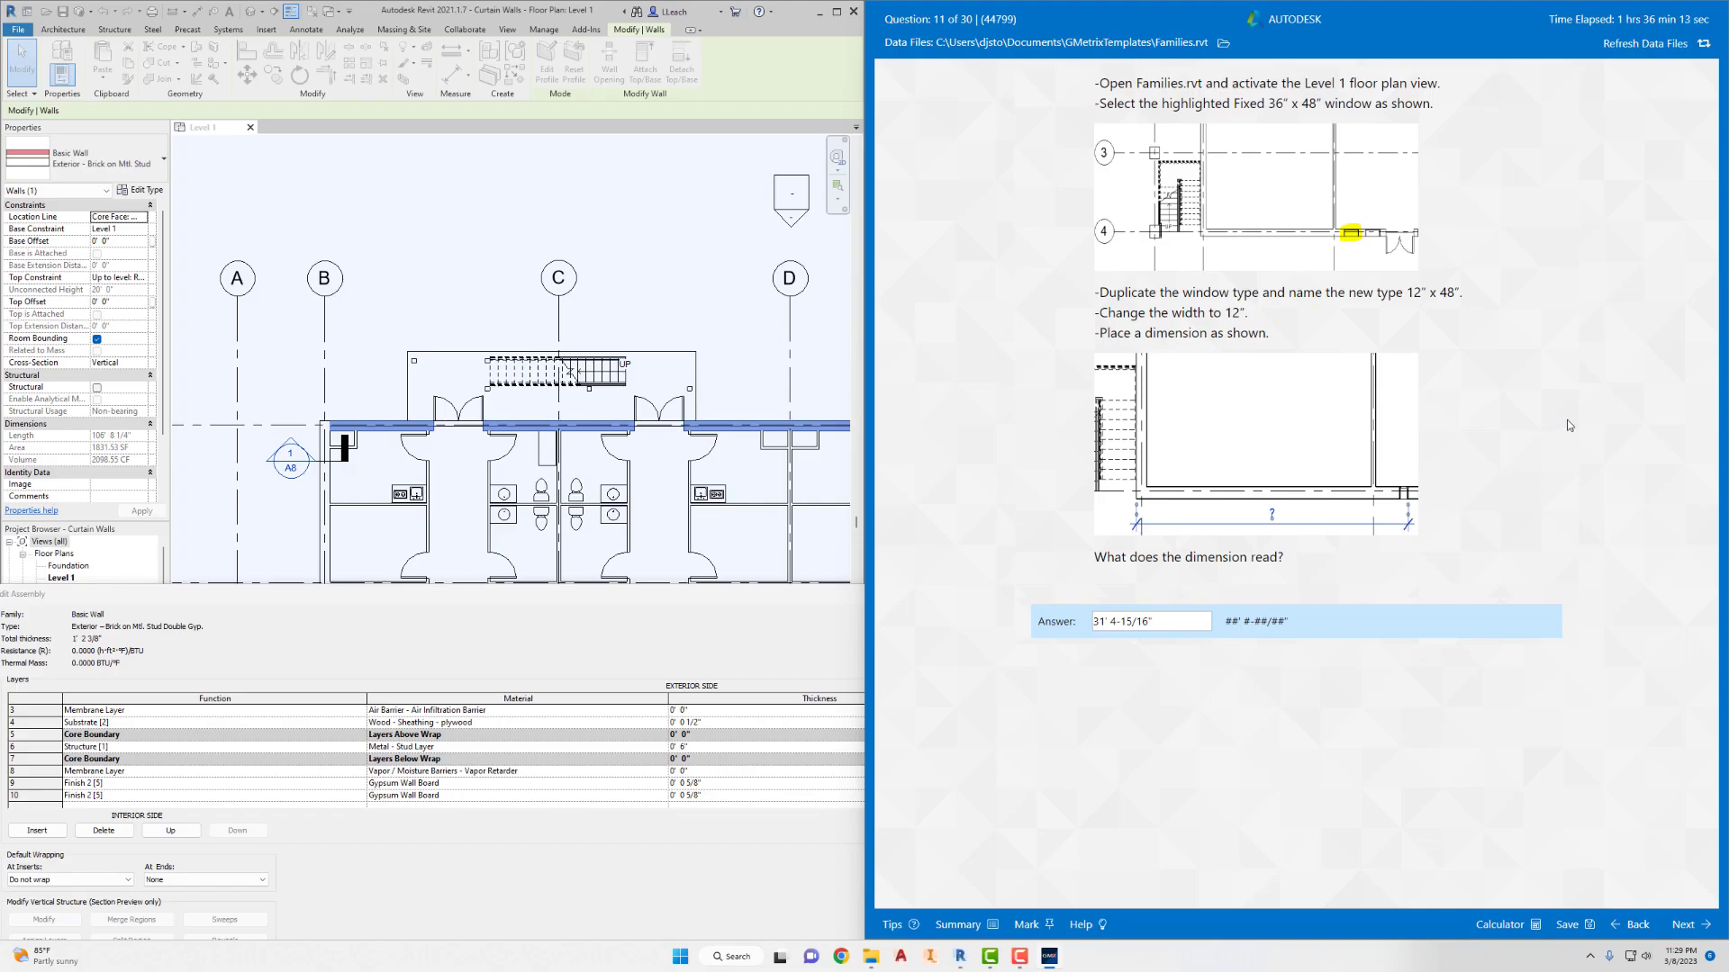
left_click_drag(1154, 627, 1044, 643)
key("BackSpace")
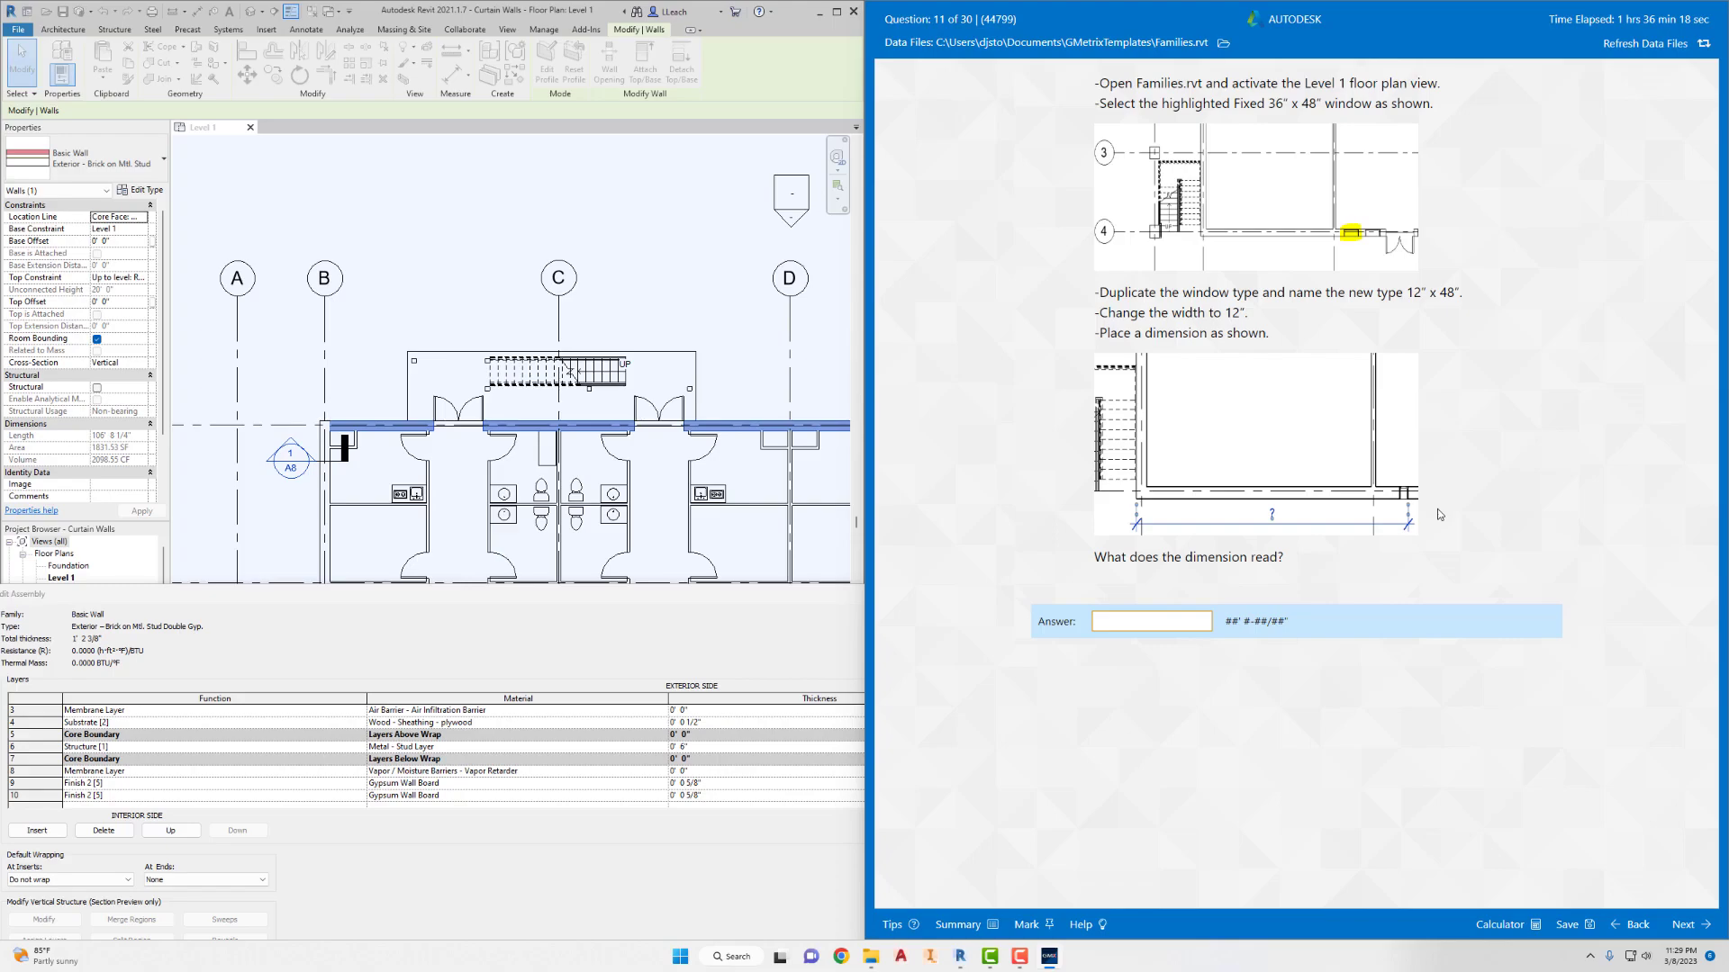